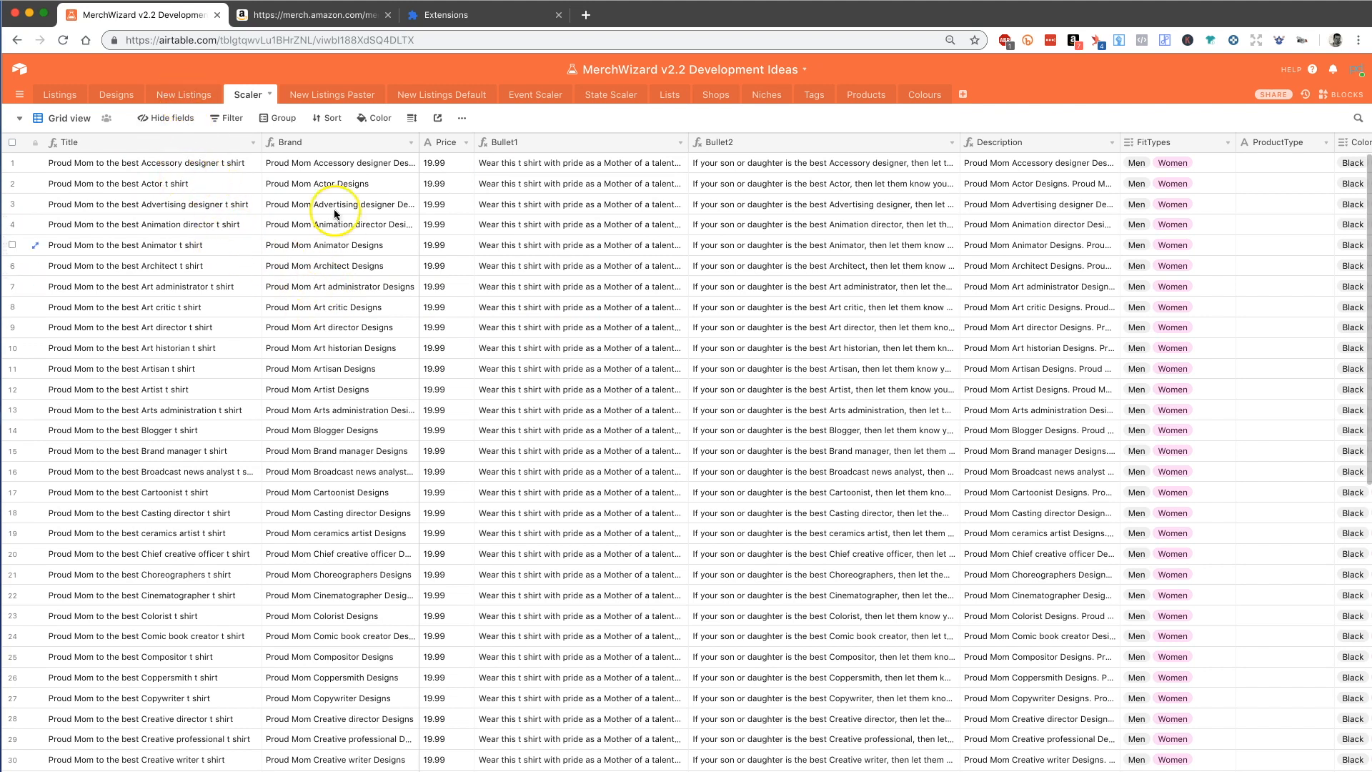
Step: View the New Listings table in the Airtable base, starting from the title of its first record
{"action": "left_click", "coordinate": [179, 100]}
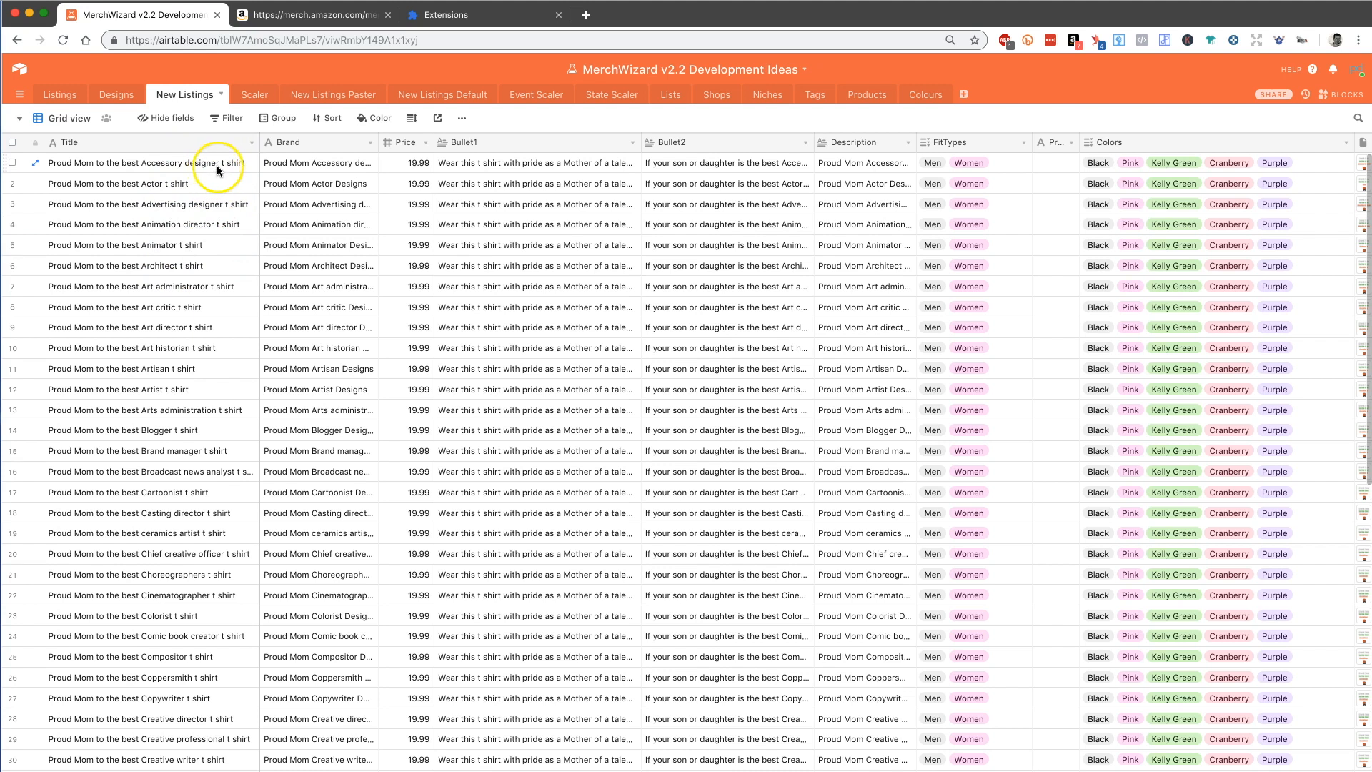
{"action": "left_click", "coordinate": [217, 165]}
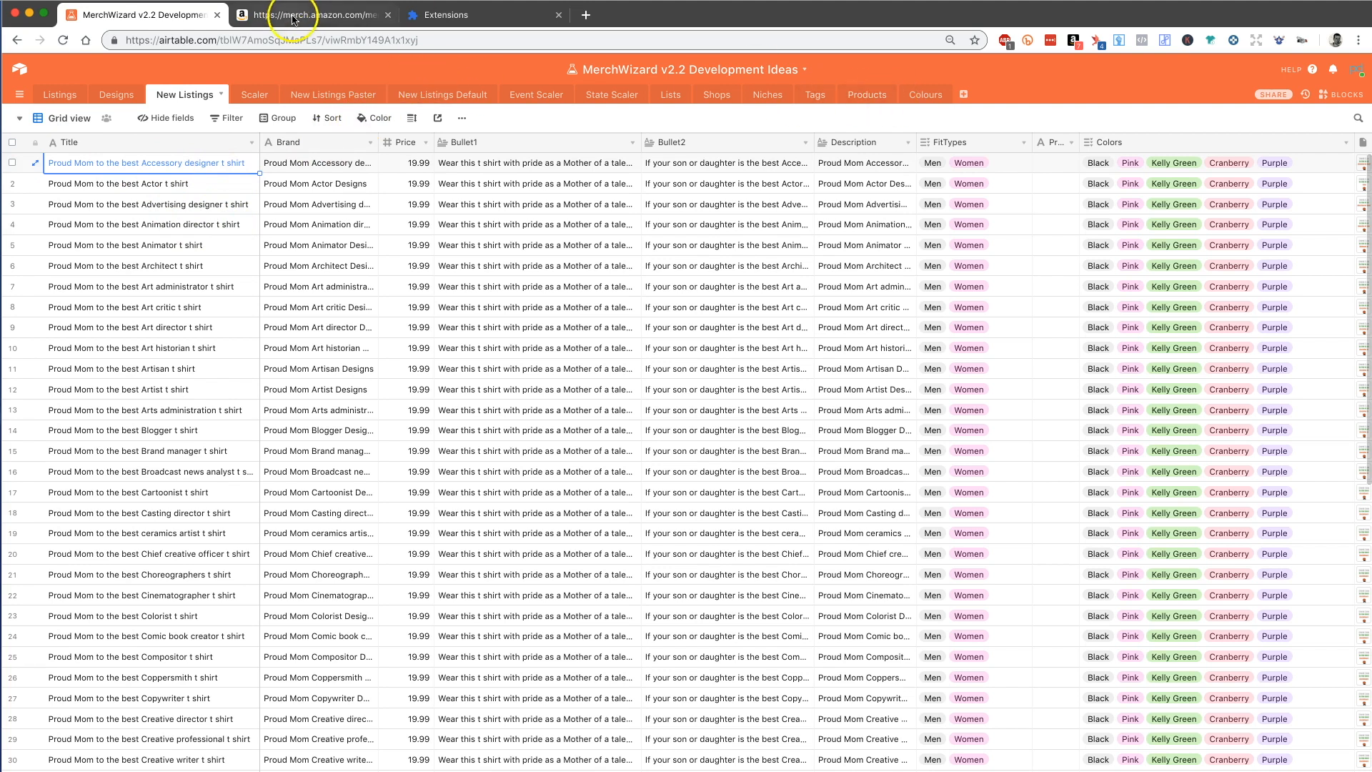
Step: Switch to the Merch by Amazon upload page and look at the listings in the MerchWizard extension popup
{"action": "left_click", "coordinate": [379, 15]}
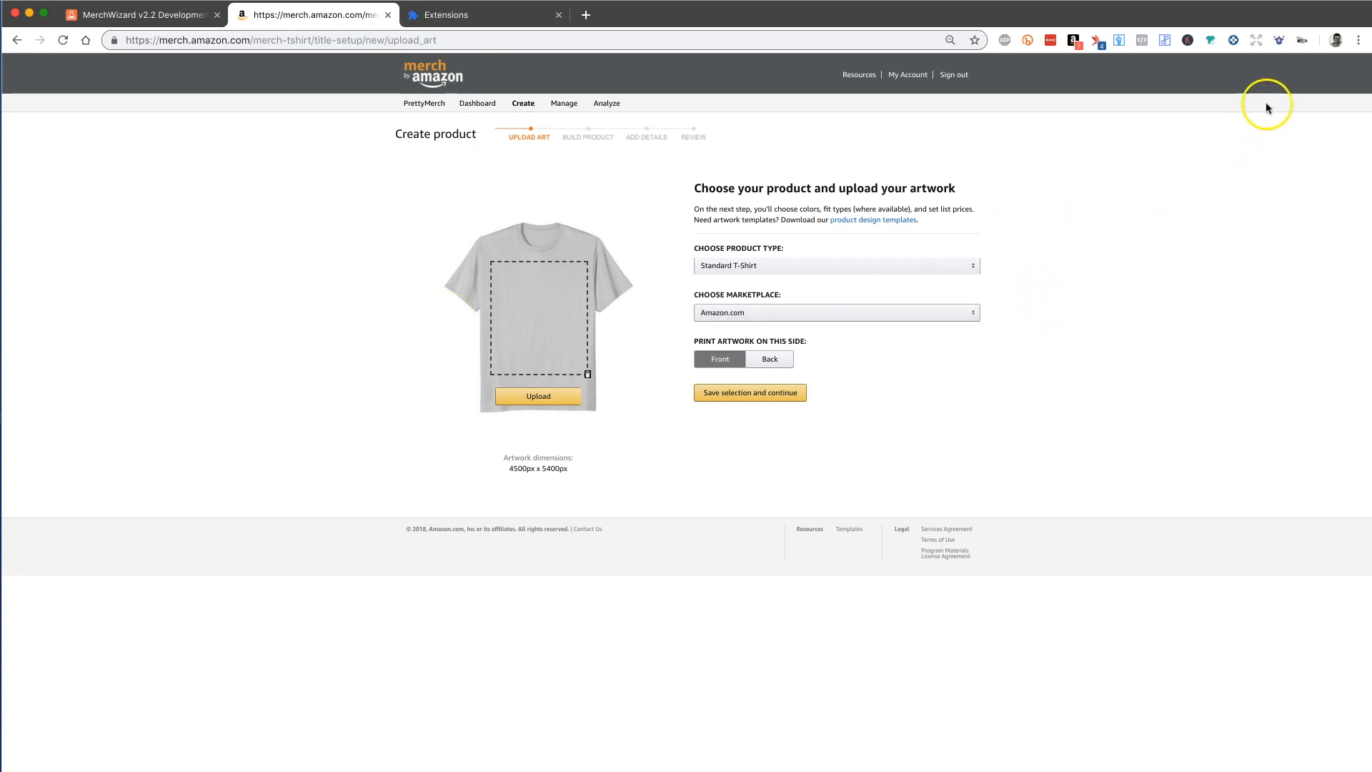
{"action": "left_click", "coordinate": [1278, 41]}
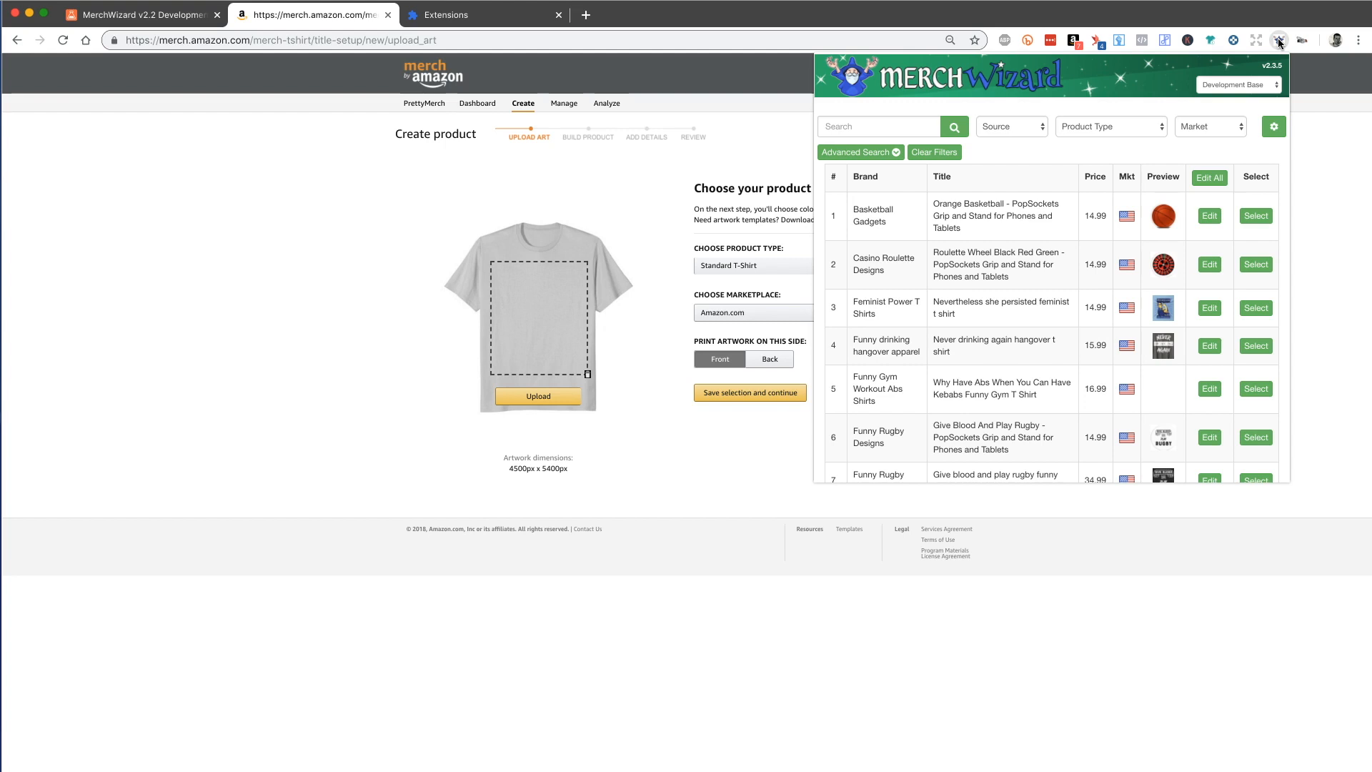
{"action": "left_click", "coordinate": [1279, 41]}
{"action": "left_click", "coordinate": [1280, 41]}
{"action": "left_click", "coordinate": [1280, 42]}
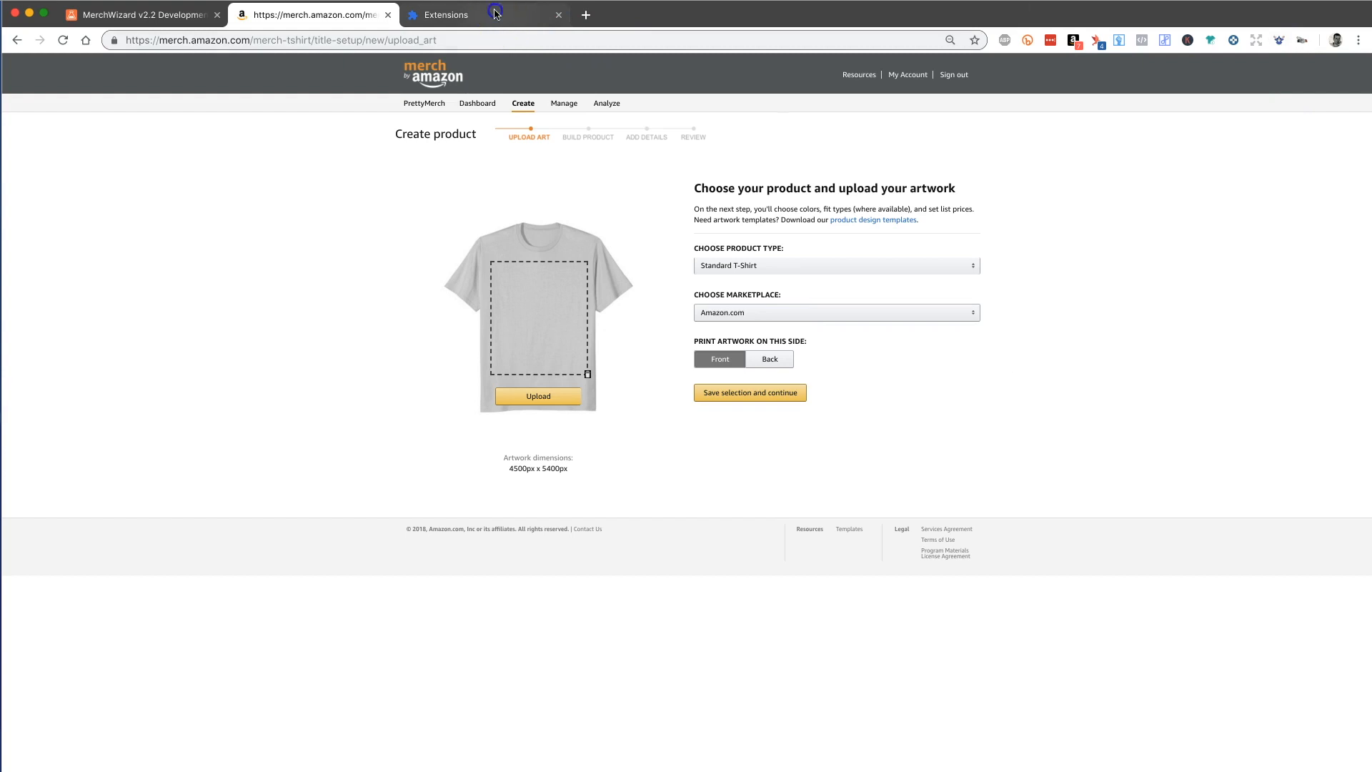
Step: Bring up the Chrome extension shortcuts page at chrome://extensions/shortcuts
{"action": "left_click", "coordinate": [495, 13]}
{"action": "left_click", "coordinate": [175, 40]}
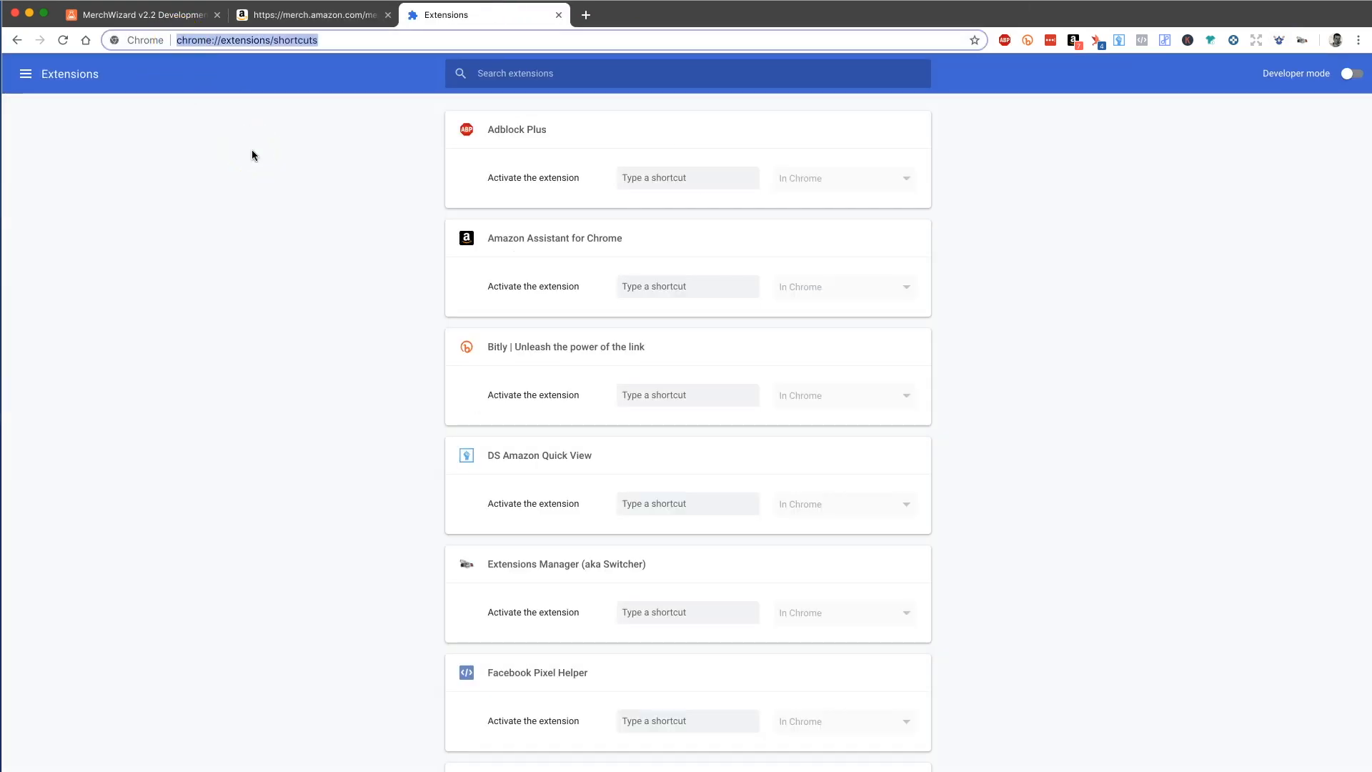
{"action": "key", "text": "Right"}
{"action": "key", "text": "Left"}
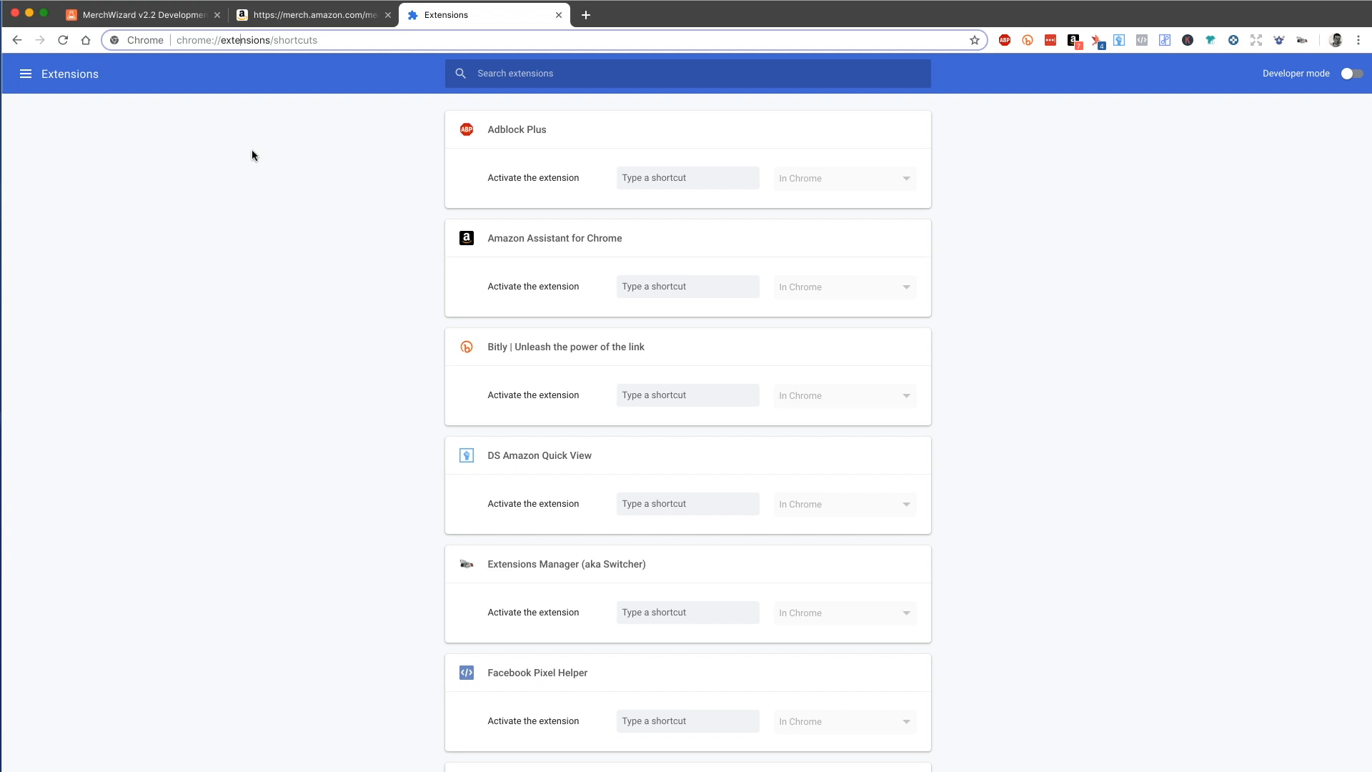
{"action": "key", "text": "Right"}
{"action": "key", "text": "Right"}
{"action": "key", "text": "Right"}
{"action": "key", "text": "Right"}
{"action": "key", "text": "Right"}
{"action": "key", "text": "Right"}
{"action": "key", "text": "Right"}
{"action": "left_click", "coordinate": [285, 214]}
{"action": "left_click", "coordinate": [789, 455]}
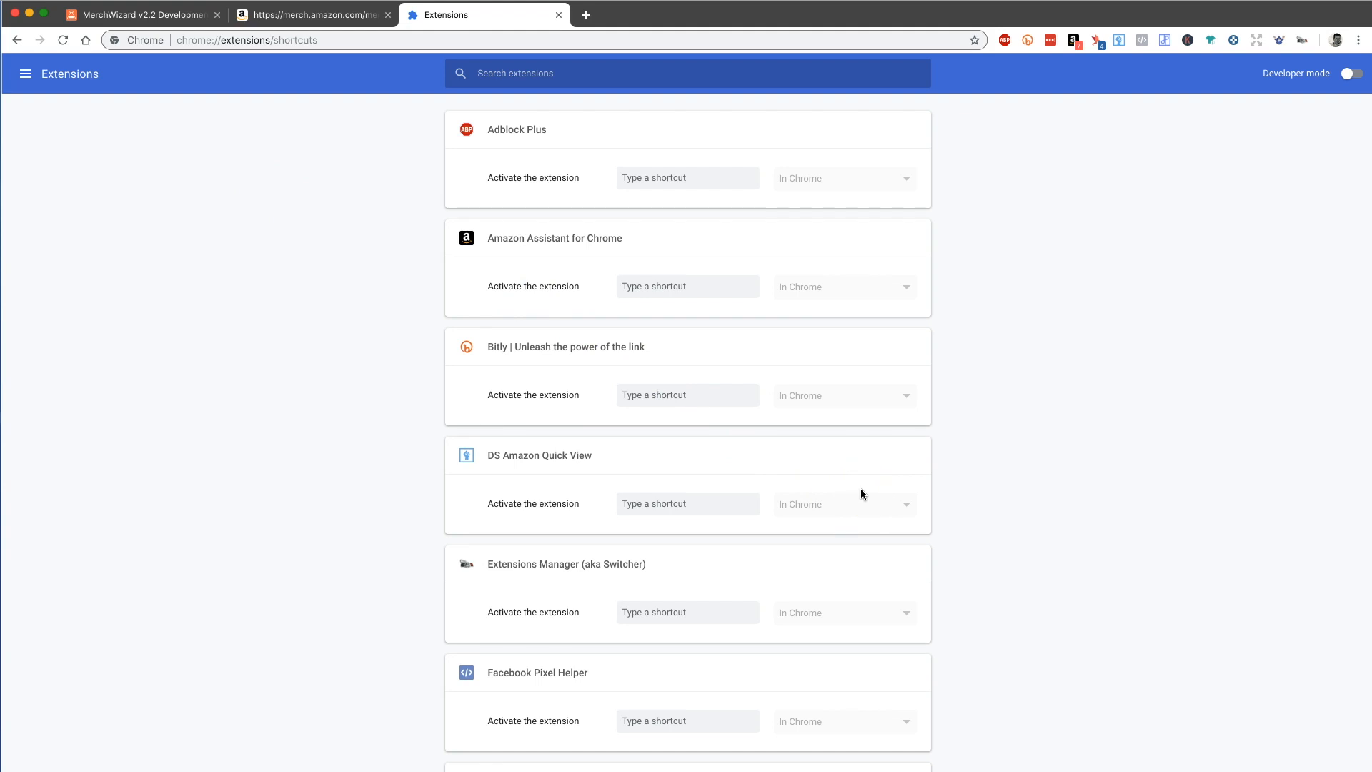
Step: Assign Ctrl+Shift+W as the activation shortcut for the MerchWizard - Merch By Amazon Manager extension
{"action": "scroll", "coordinate": [860, 493], "scroll_direction": "down", "scroll_amount": 8}
{"action": "left_click", "coordinate": [653, 575]}
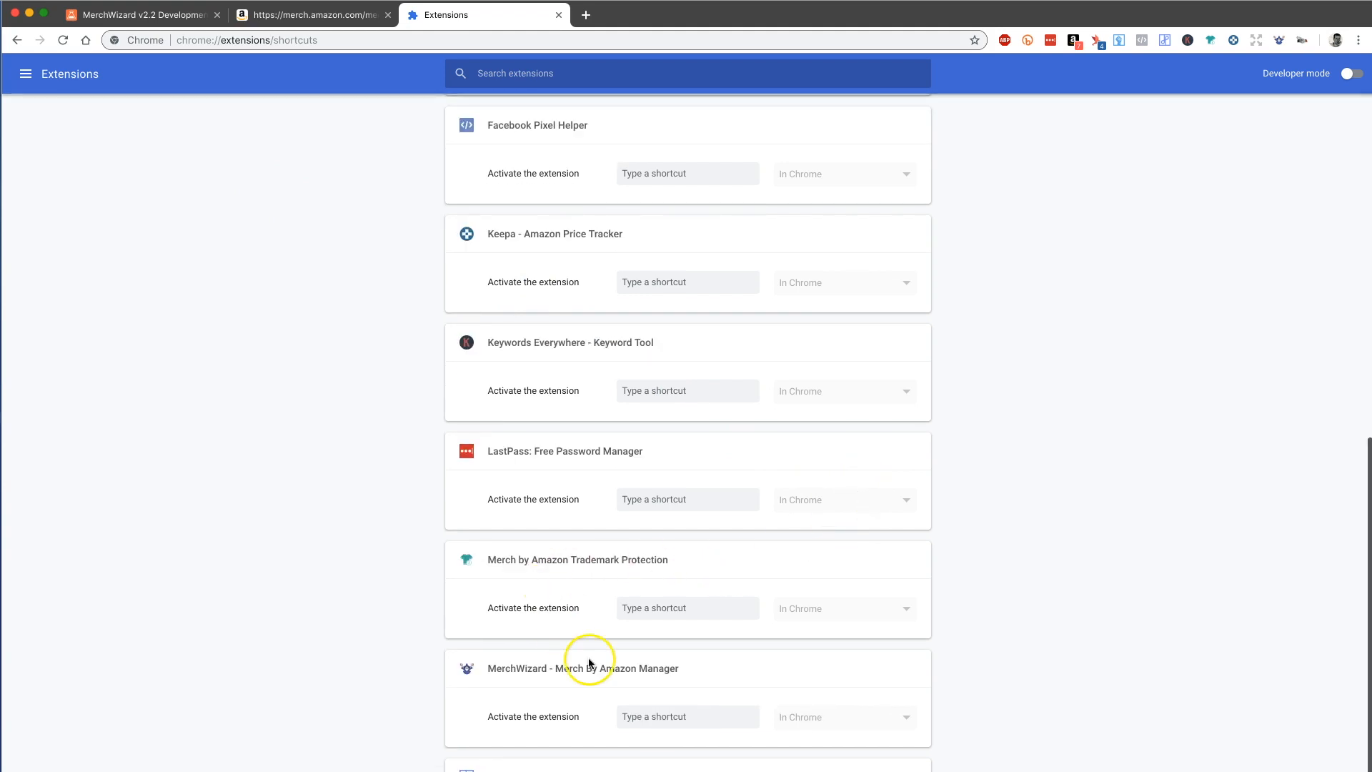
{"action": "left_click", "coordinate": [676, 720]}
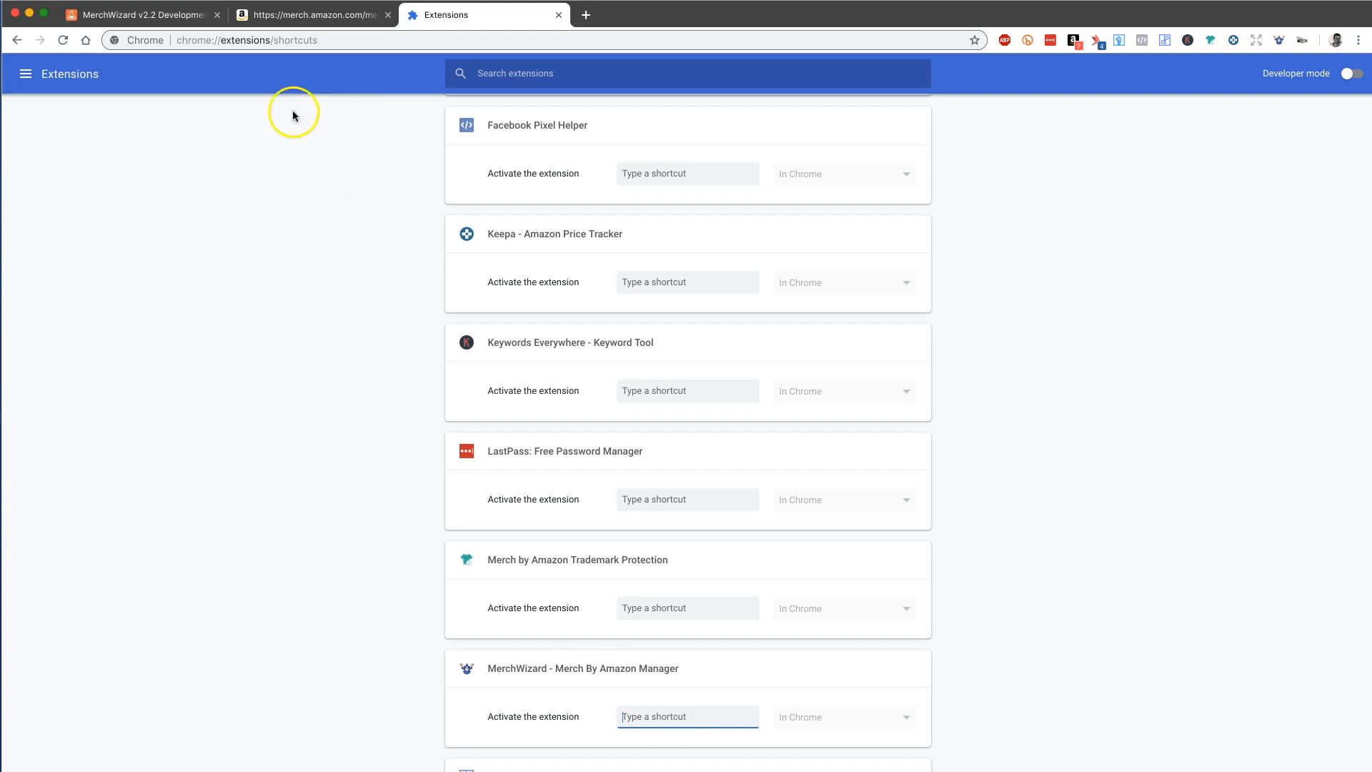
{"action": "left_click", "coordinate": [103, 0]}
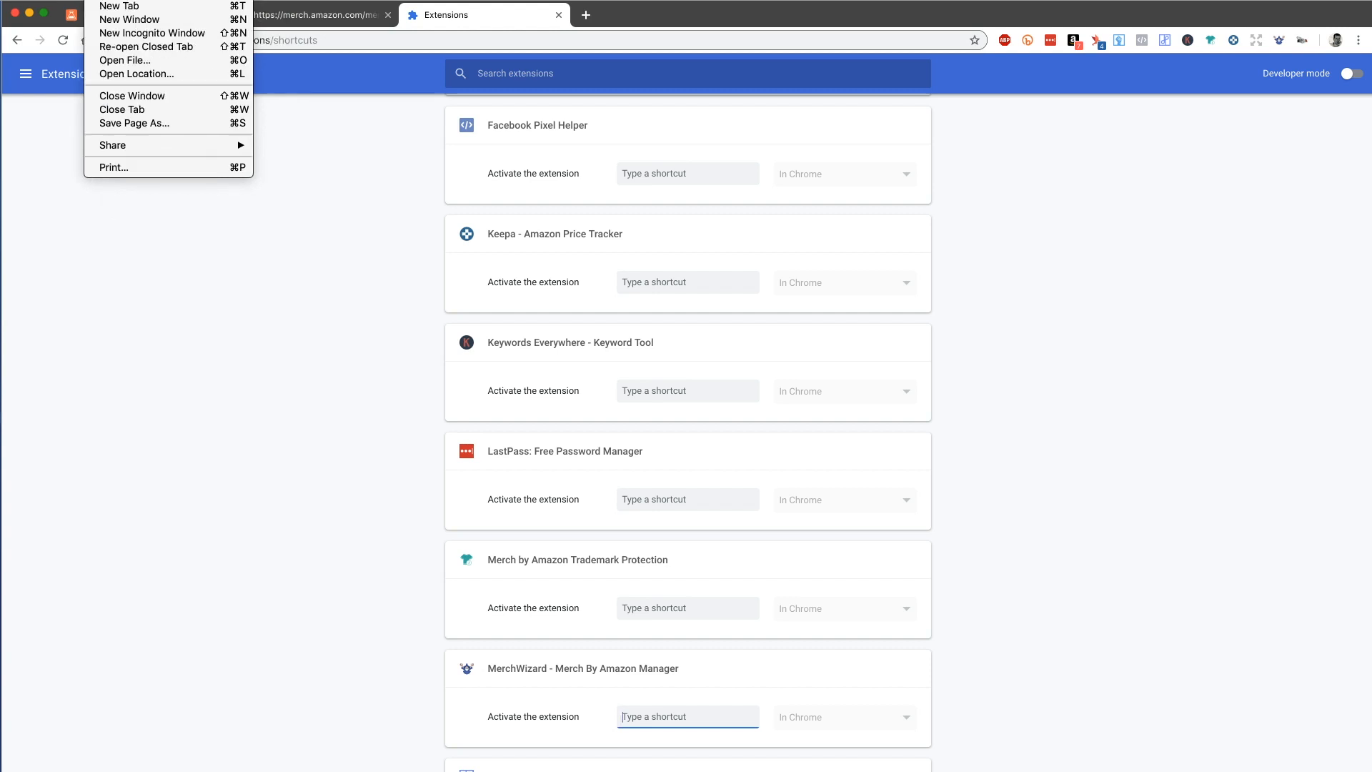
{"action": "left_click", "coordinate": [248, 402]}
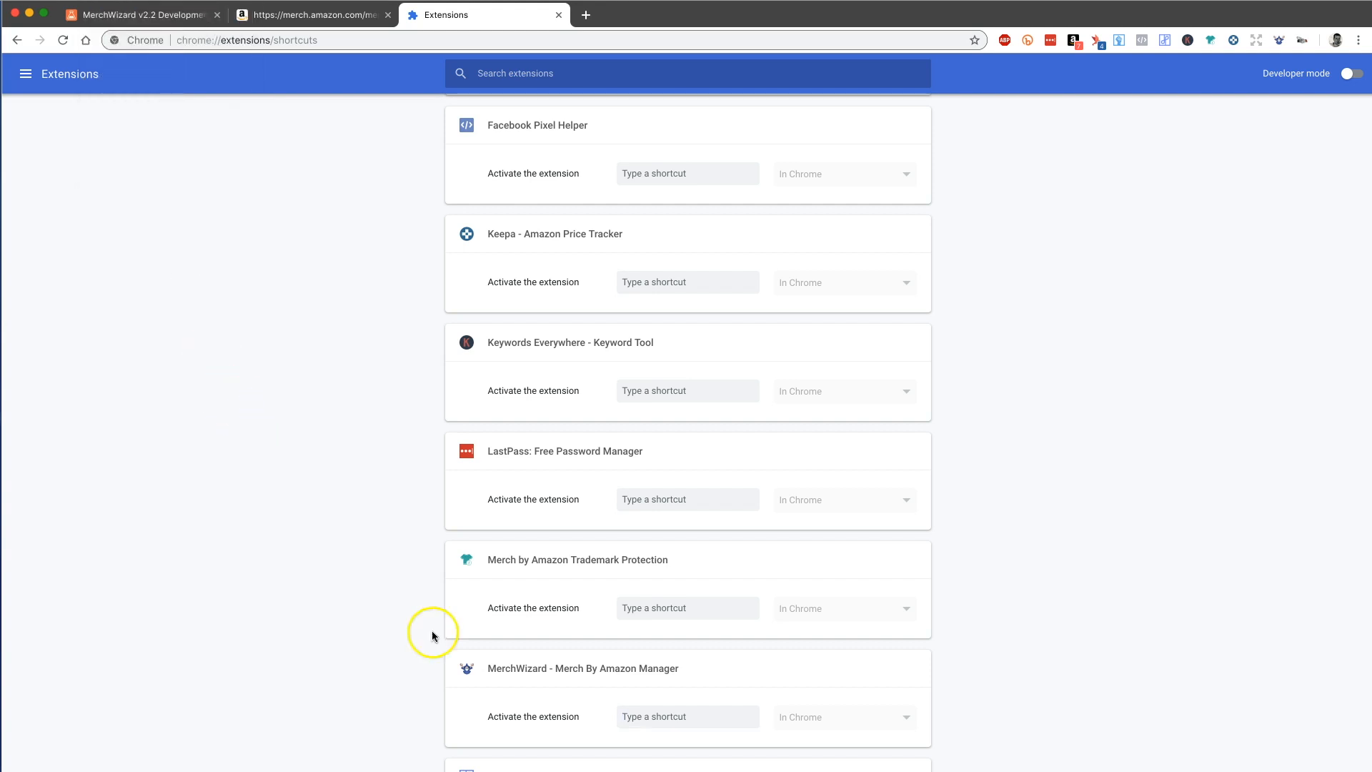
{"action": "left_click", "coordinate": [653, 718]}
{"action": "key", "text": "ctrl"}
{"action": "key", "text": "ctrl+shift+w"}
{"action": "left_click", "coordinate": [714, 725]}
{"action": "left_click", "coordinate": [1015, 628]}
Step: Close the extension shortcuts page and set the MerchWizard popup's source filter to New Listings
{"action": "left_click", "coordinate": [559, 15]}
{"action": "left_click", "coordinate": [1087, 198]}
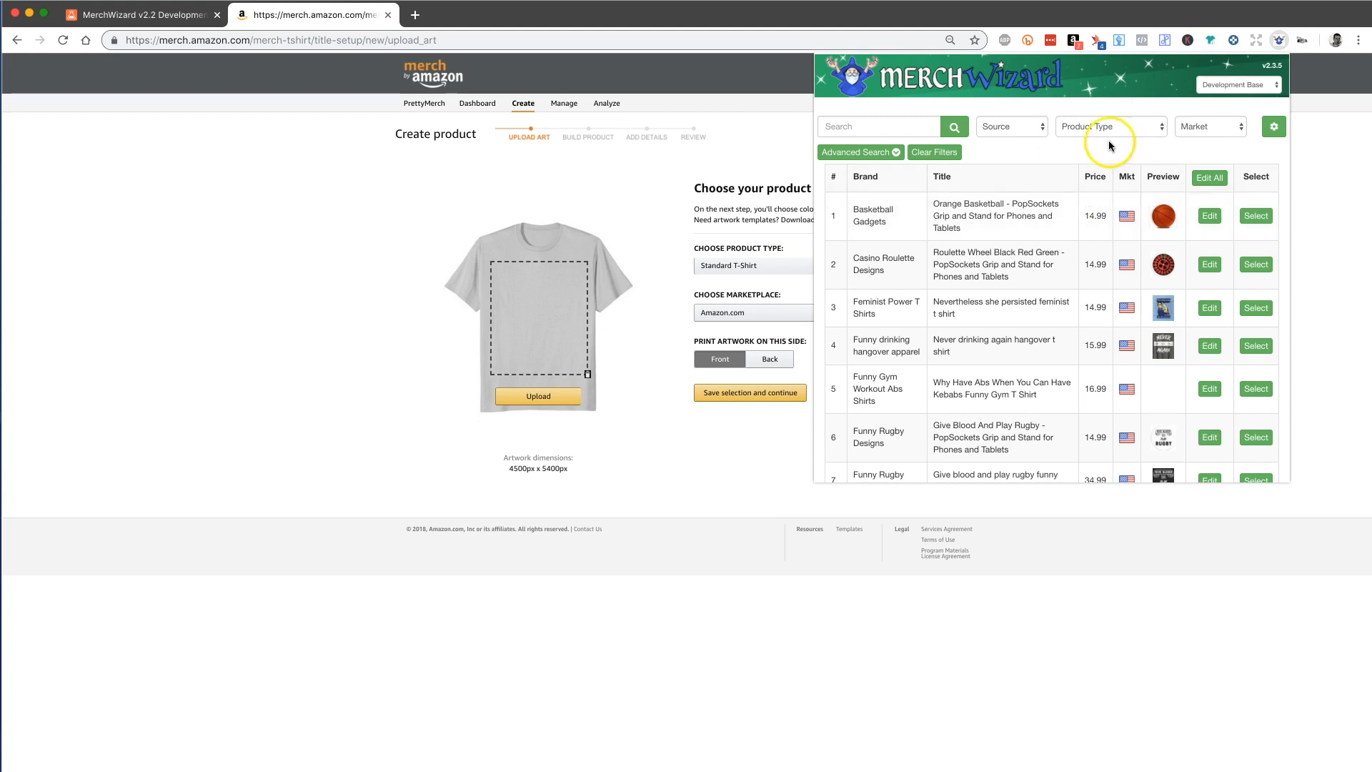
{"action": "left_click", "coordinate": [888, 126]}
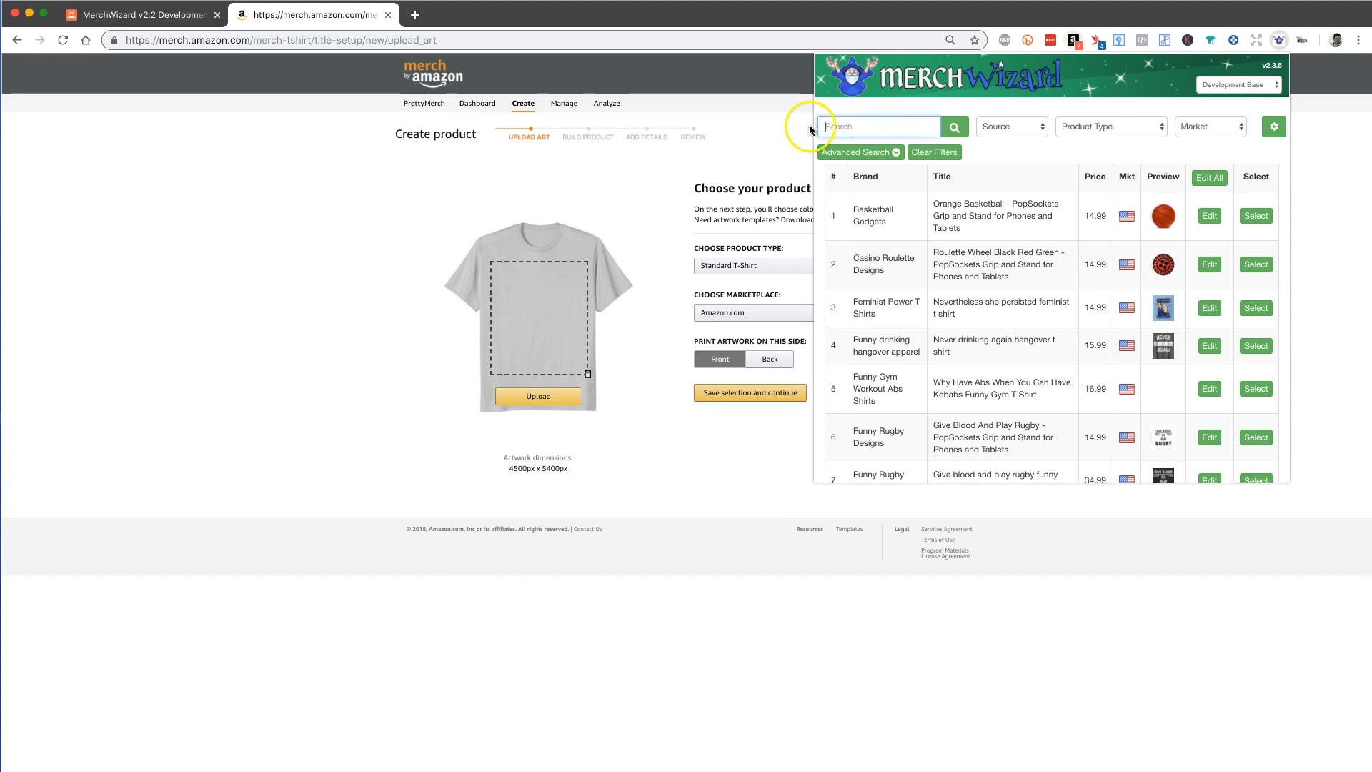
{"action": "left_click", "coordinate": [955, 127]}
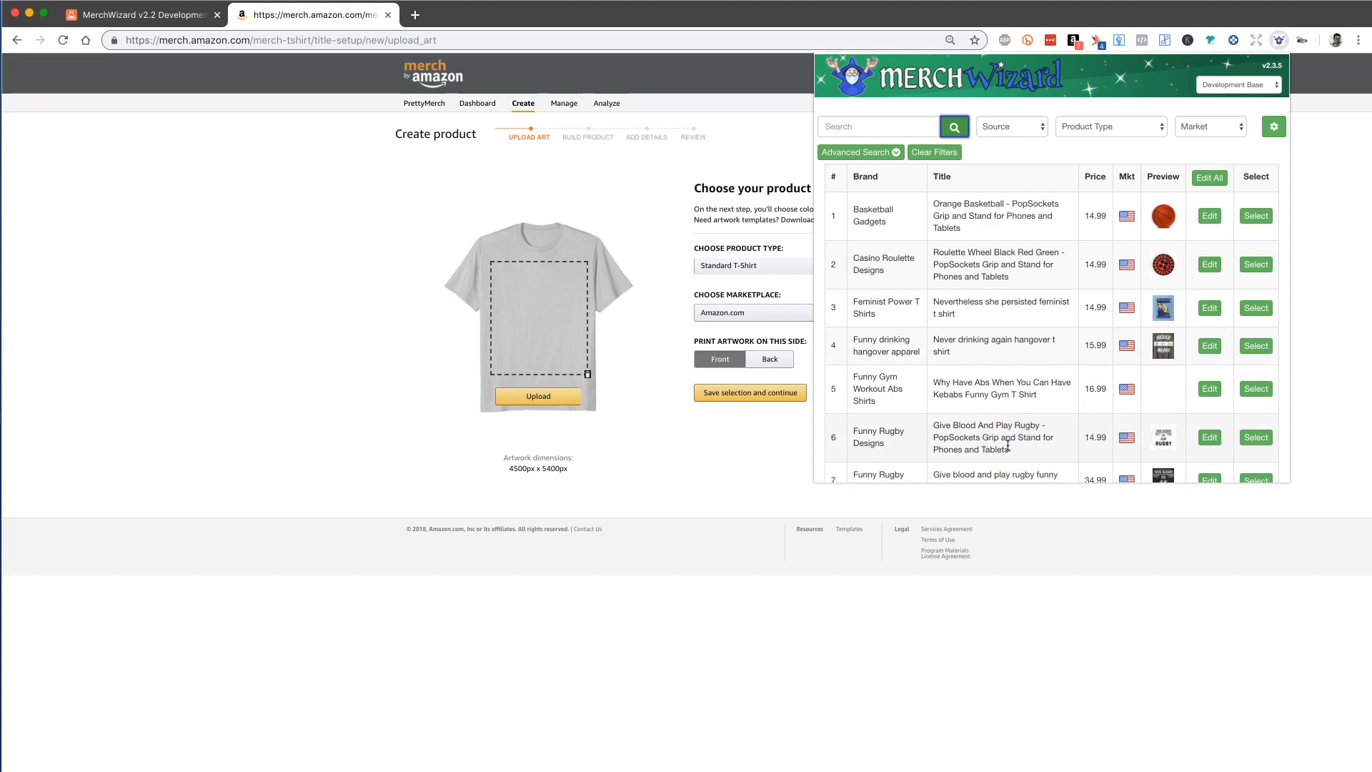
{"action": "left_click", "coordinate": [1007, 129]}
{"action": "left_click", "coordinate": [992, 151]}
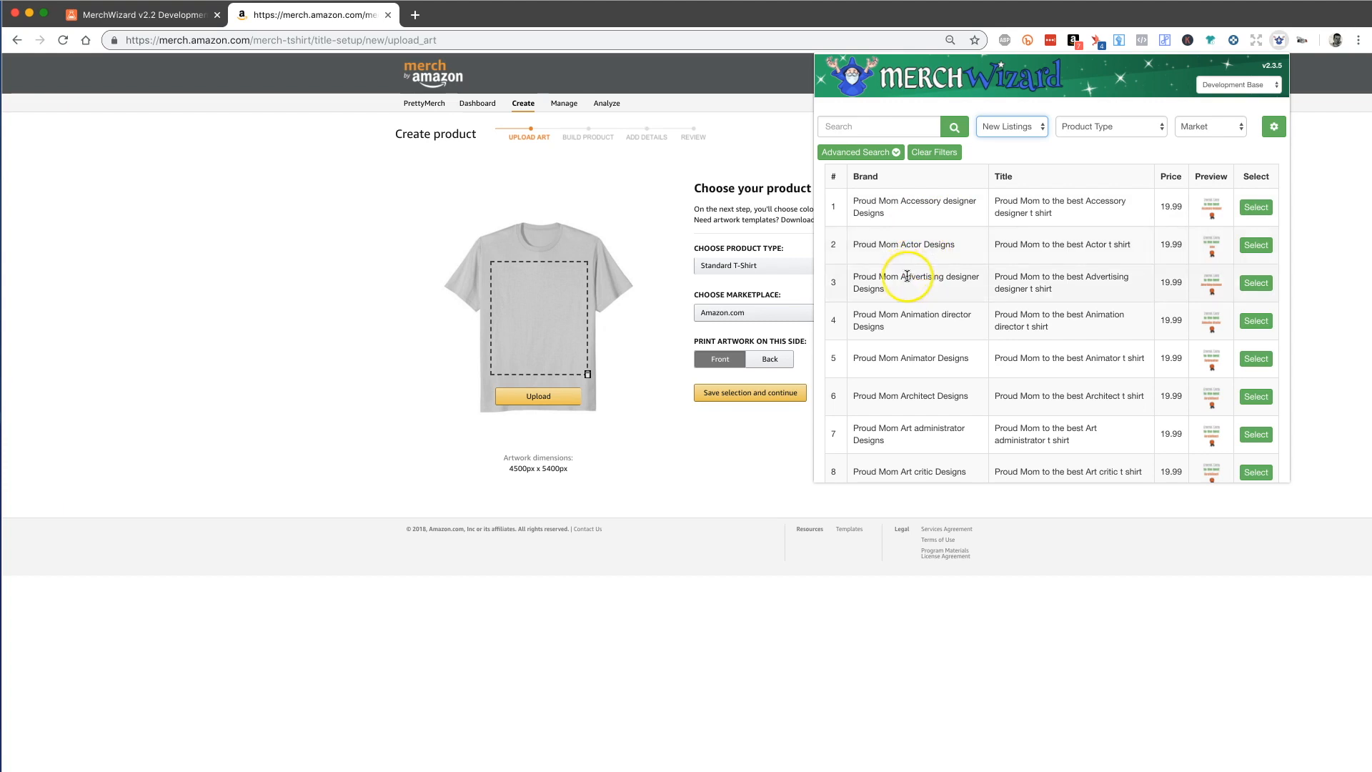
Step: Open the Proud Mom Accessory designer listing in MerchWizard and download its listing PNG
{"action": "left_click", "coordinate": [143, 15]}
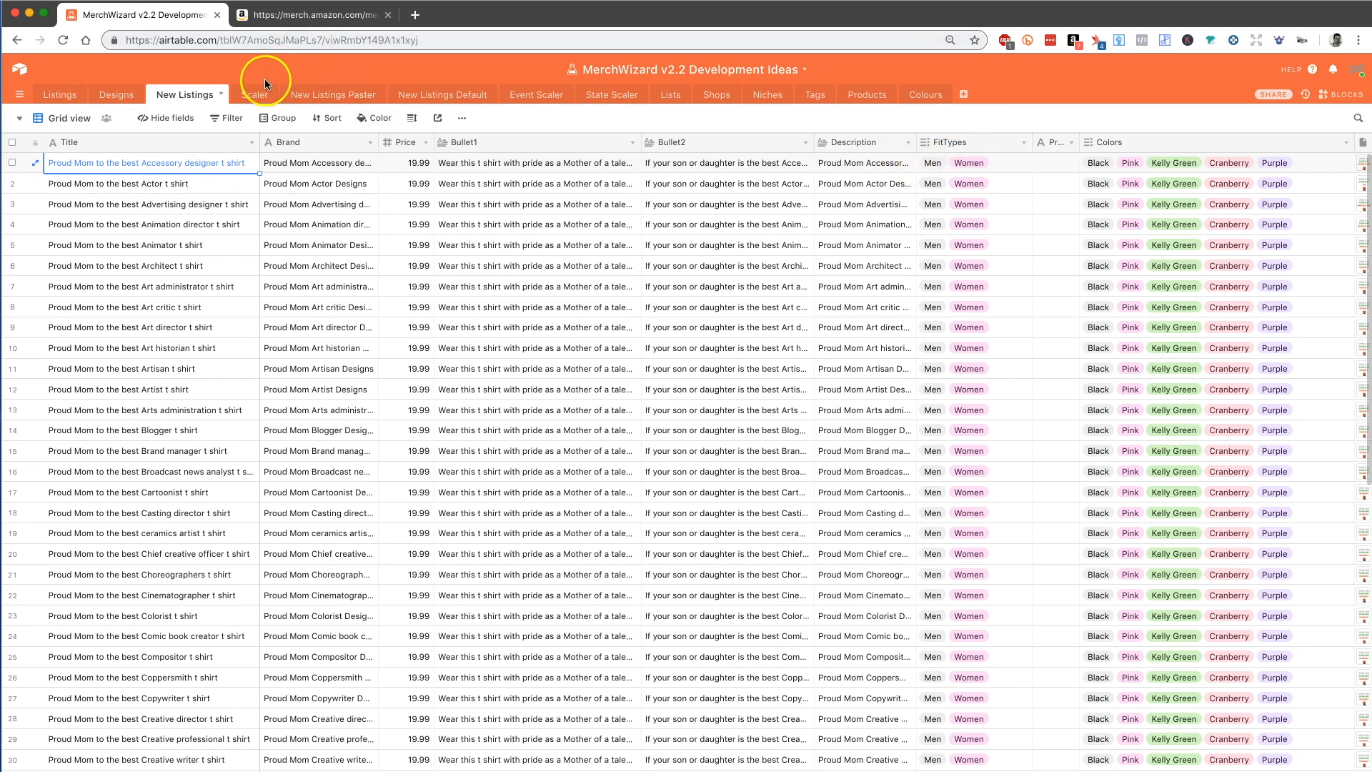
{"action": "left_click", "coordinate": [261, 16]}
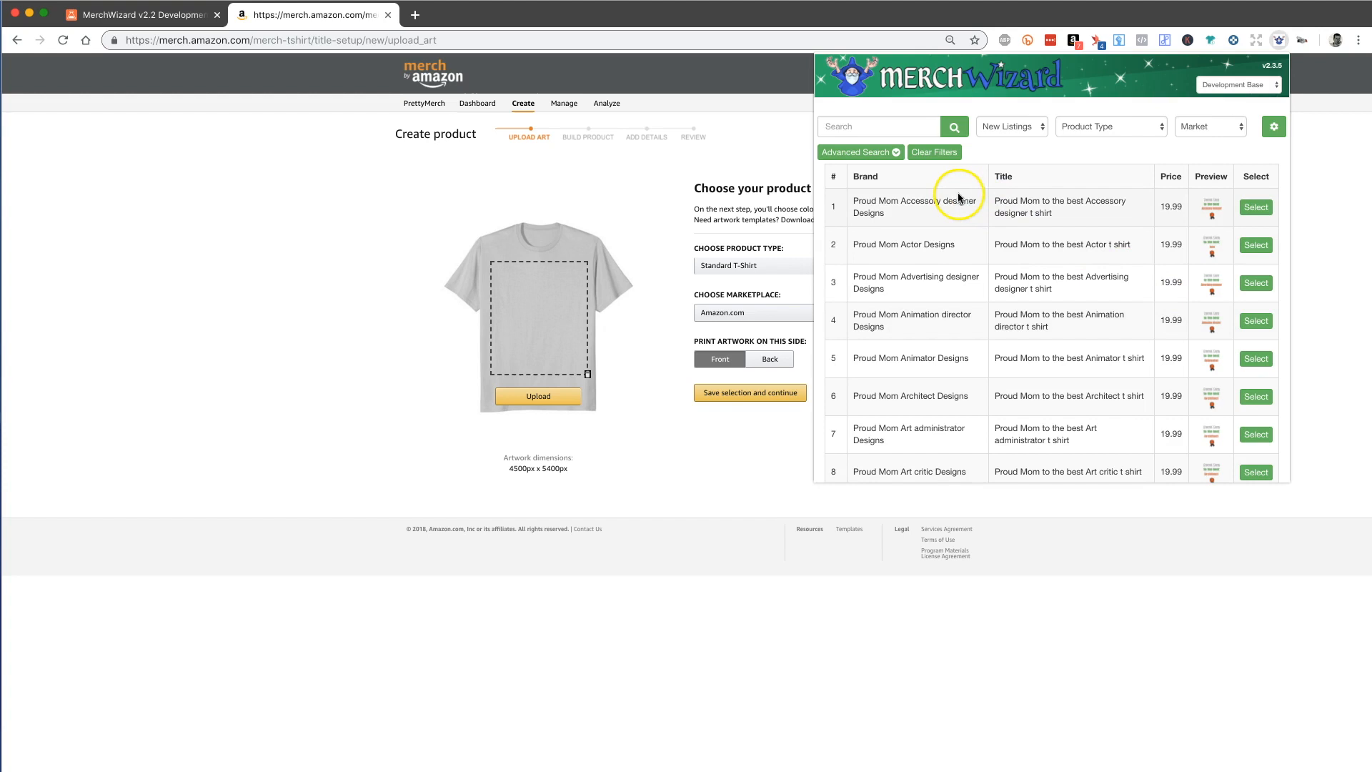
{"action": "left_click", "coordinate": [1256, 207]}
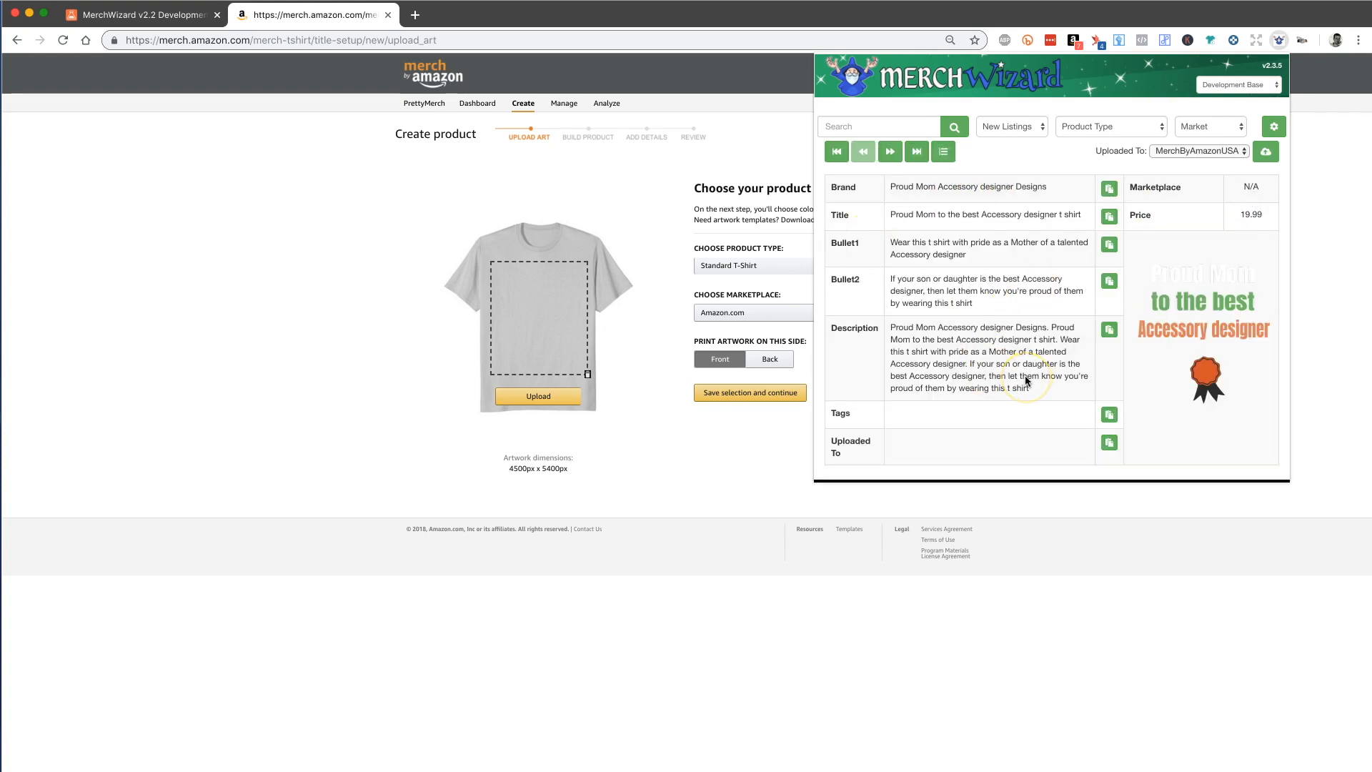
{"action": "scroll", "coordinate": [1027, 381], "scroll_direction": "down", "scroll_amount": 5}
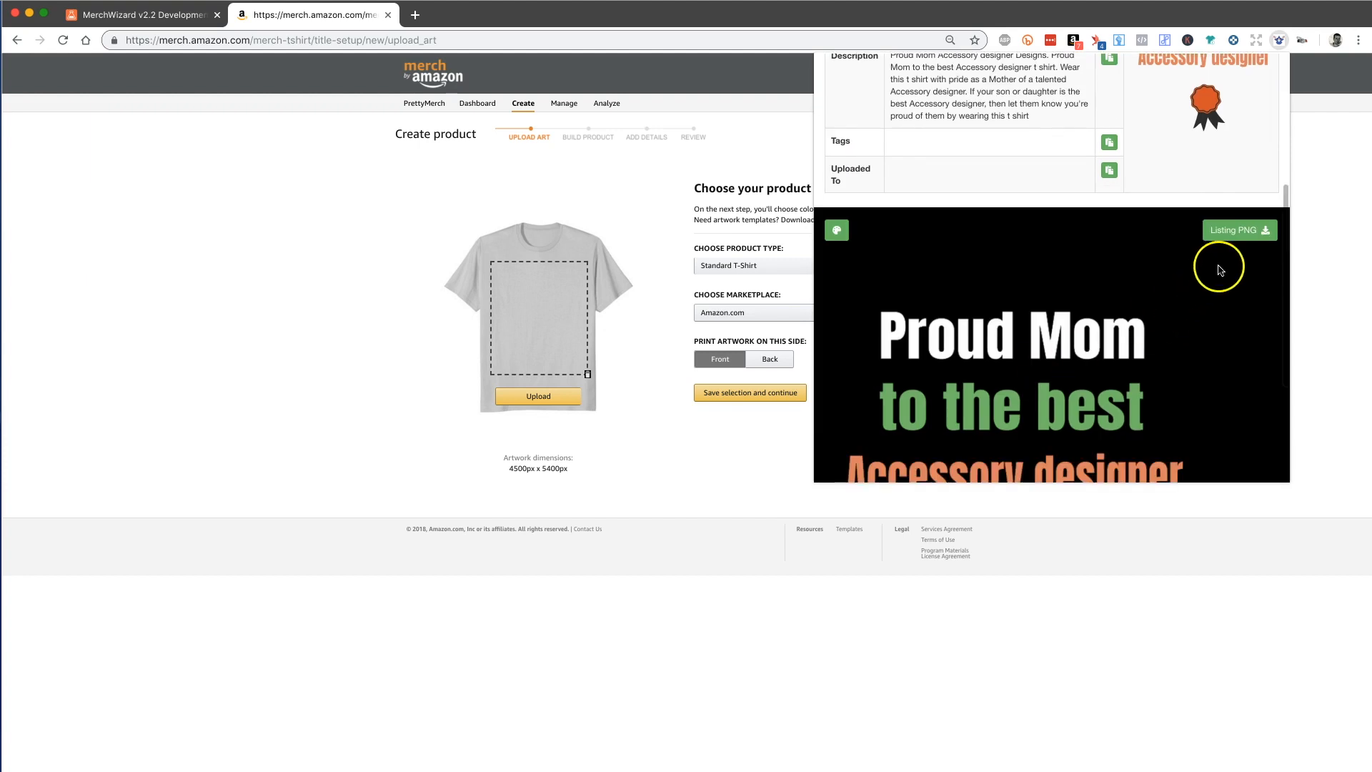
{"action": "scroll", "coordinate": [1072, 398], "scroll_direction": "down", "scroll_amount": 3}
{"action": "scroll", "coordinate": [1074, 408], "scroll_direction": "up", "scroll_amount": 3}
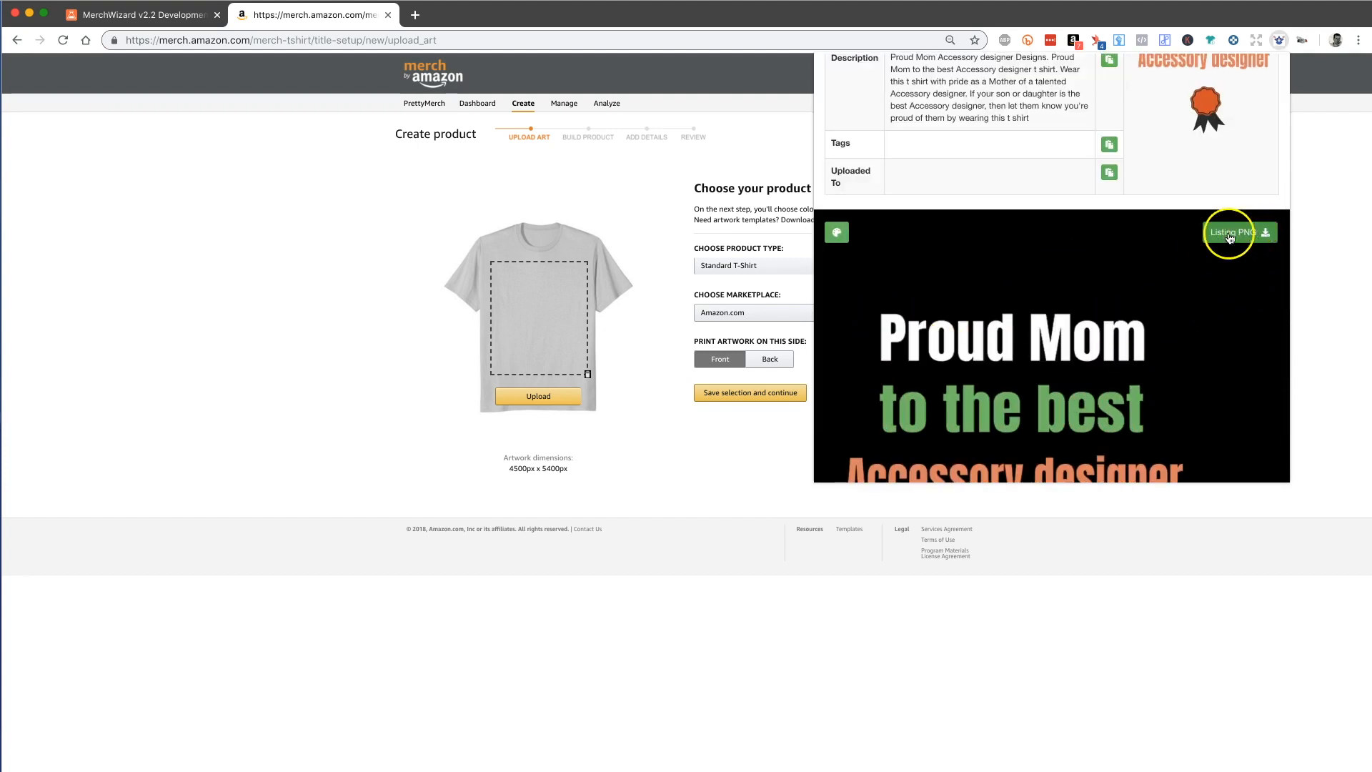
{"action": "left_click", "coordinate": [515, 529]}
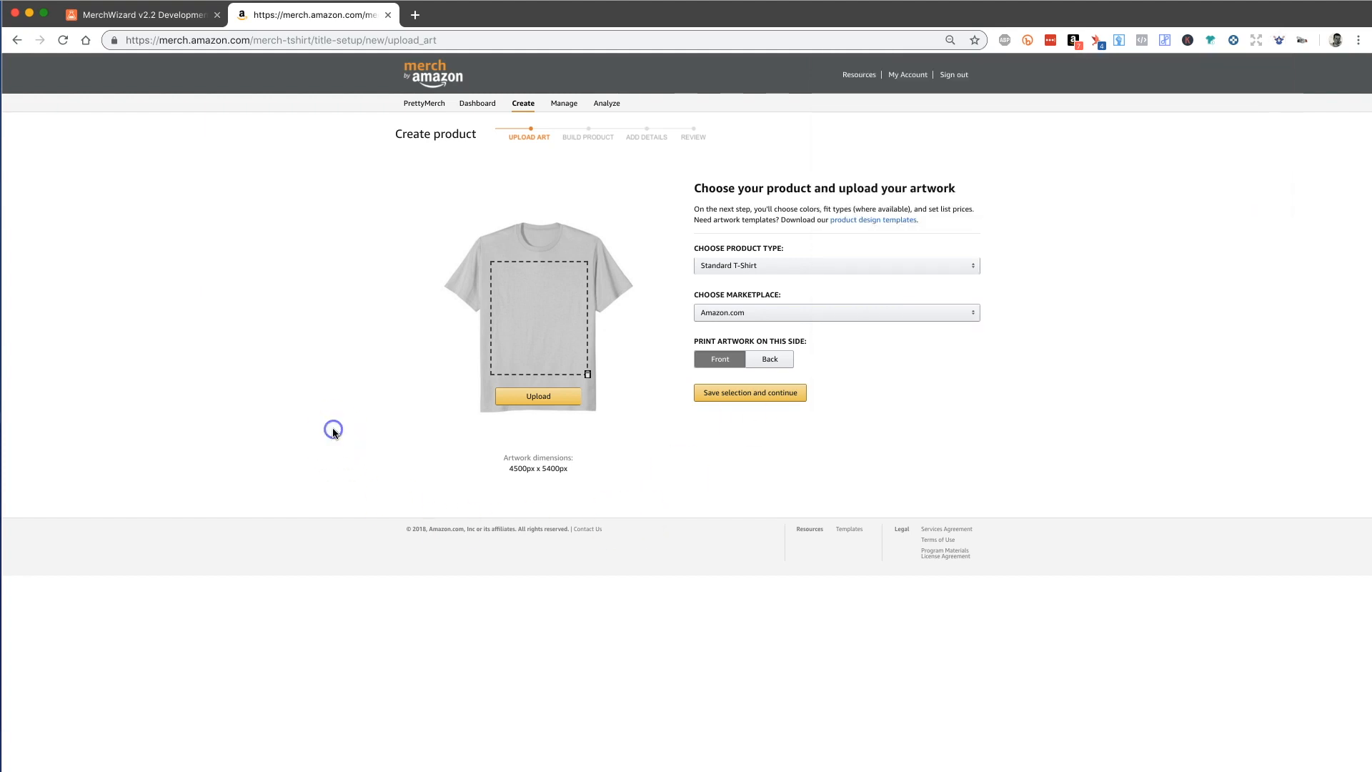
Step: Upload acd.png from the Downloads folder as the front artwork of the Standard T-Shirt
{"action": "left_click", "coordinate": [496, 395]}
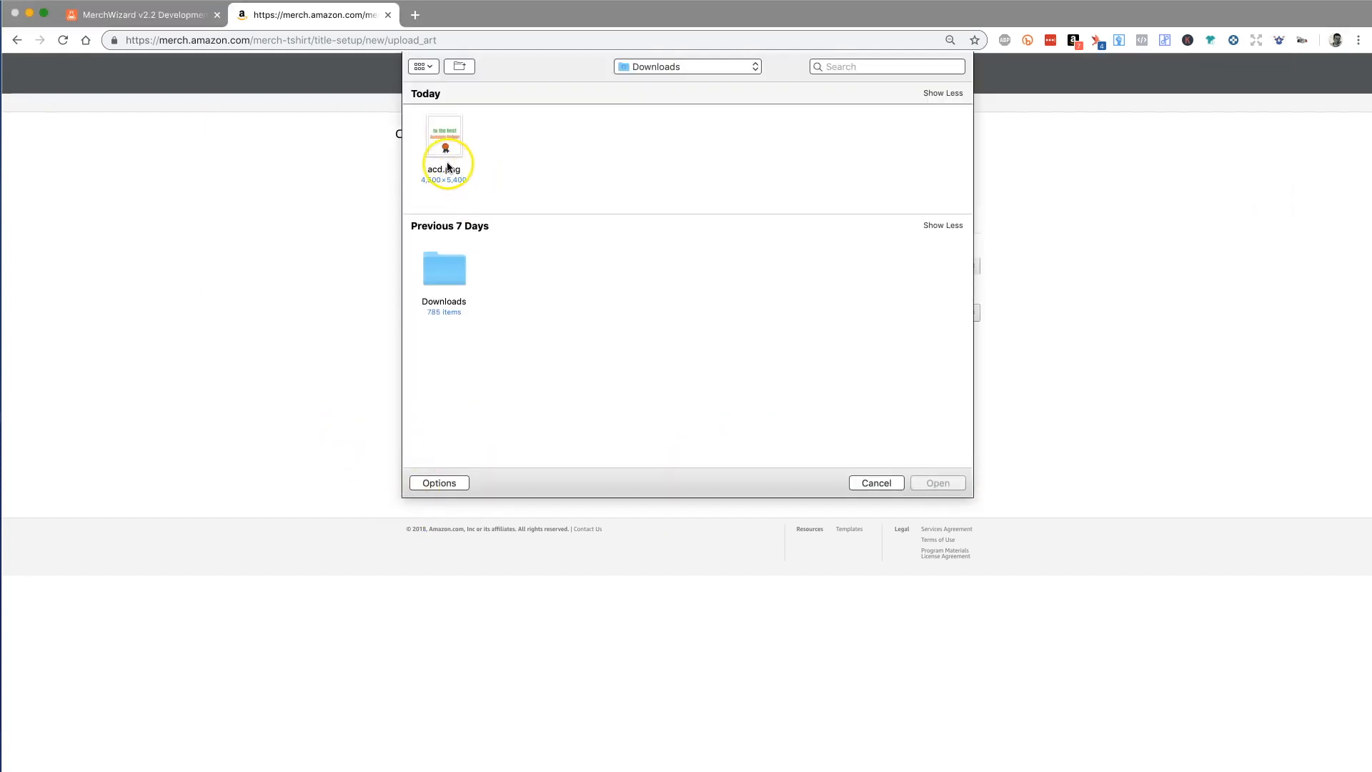
{"action": "left_click", "coordinate": [444, 140]}
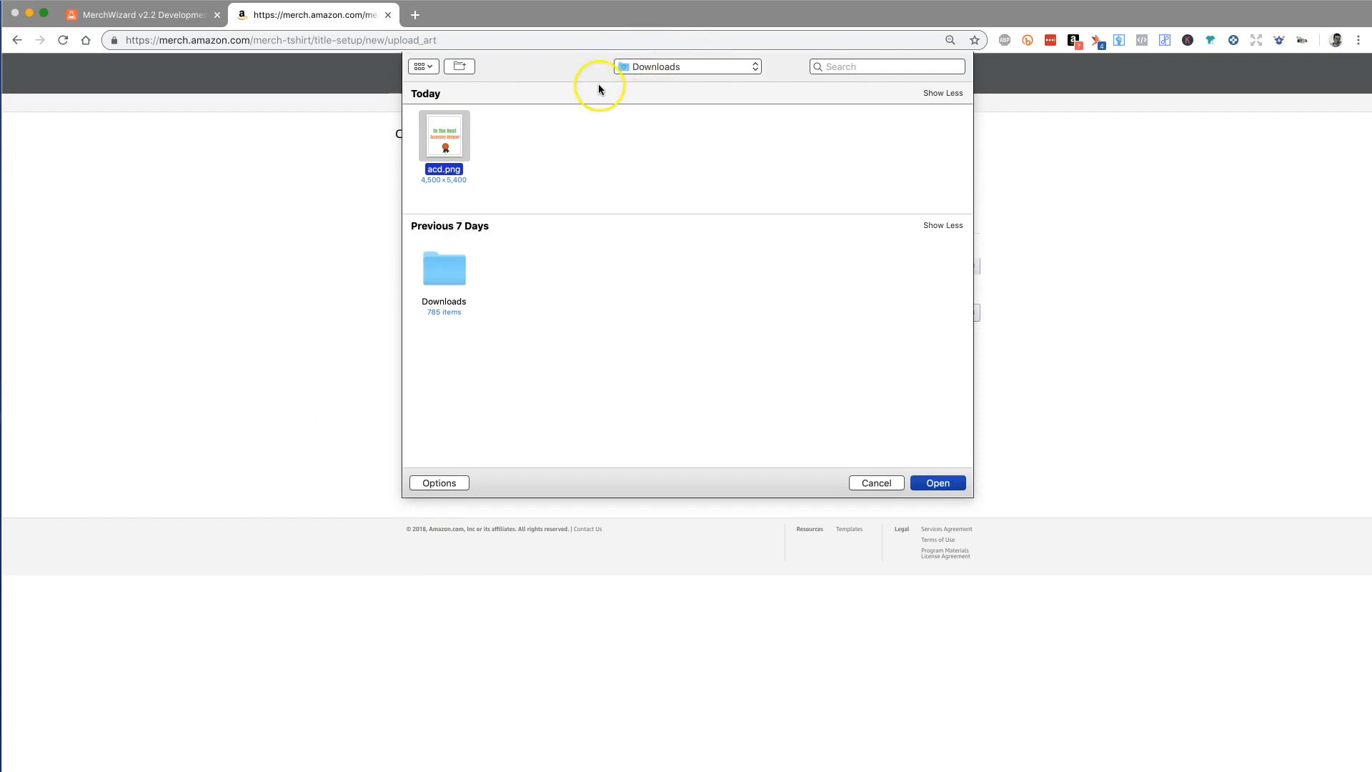
{"action": "double_click", "coordinate": [444, 139]}
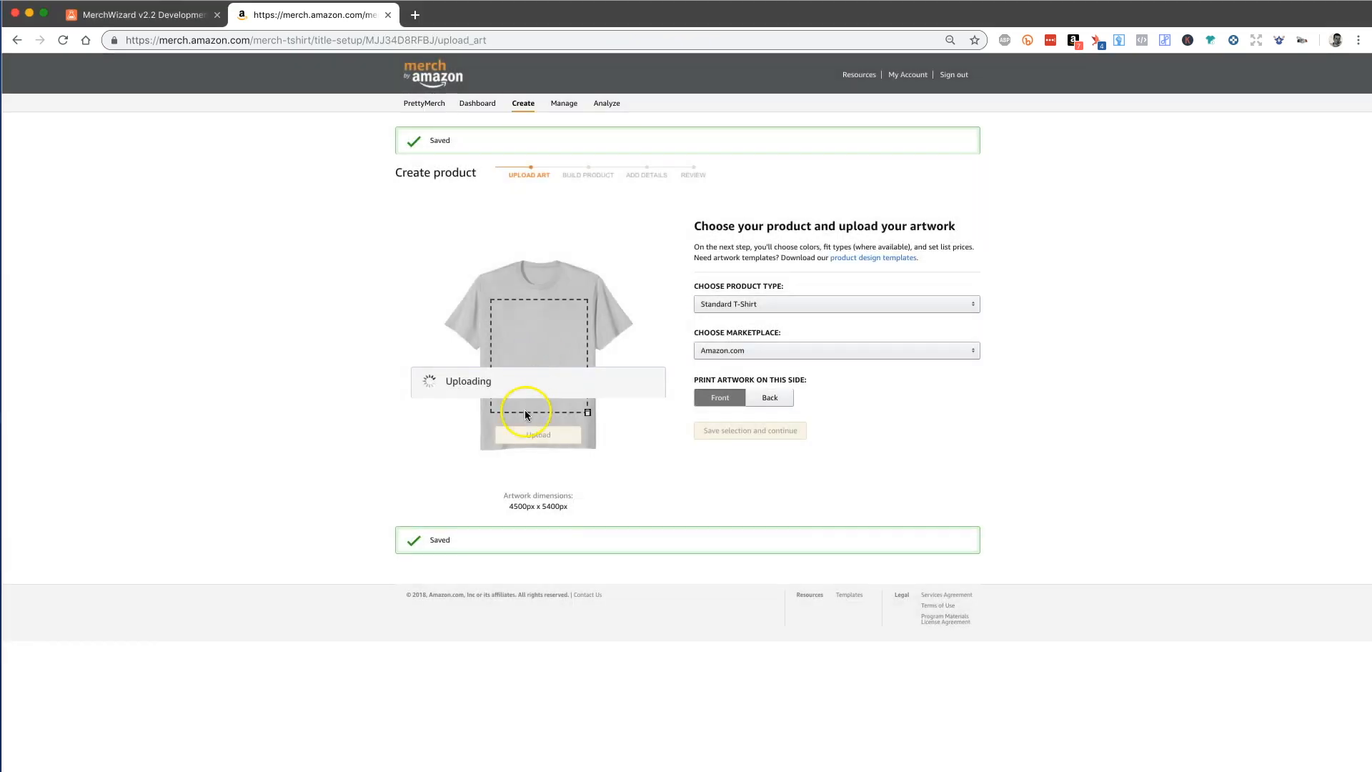
Step: Check the marketplace options and preview the artwork on Premium T-Shirt, Long Sleeve T-Shirt, Sweatshirt, Pullover Hoodie and PopSockets, ending on Standard T-Shirt
{"action": "left_click", "coordinate": [861, 350]}
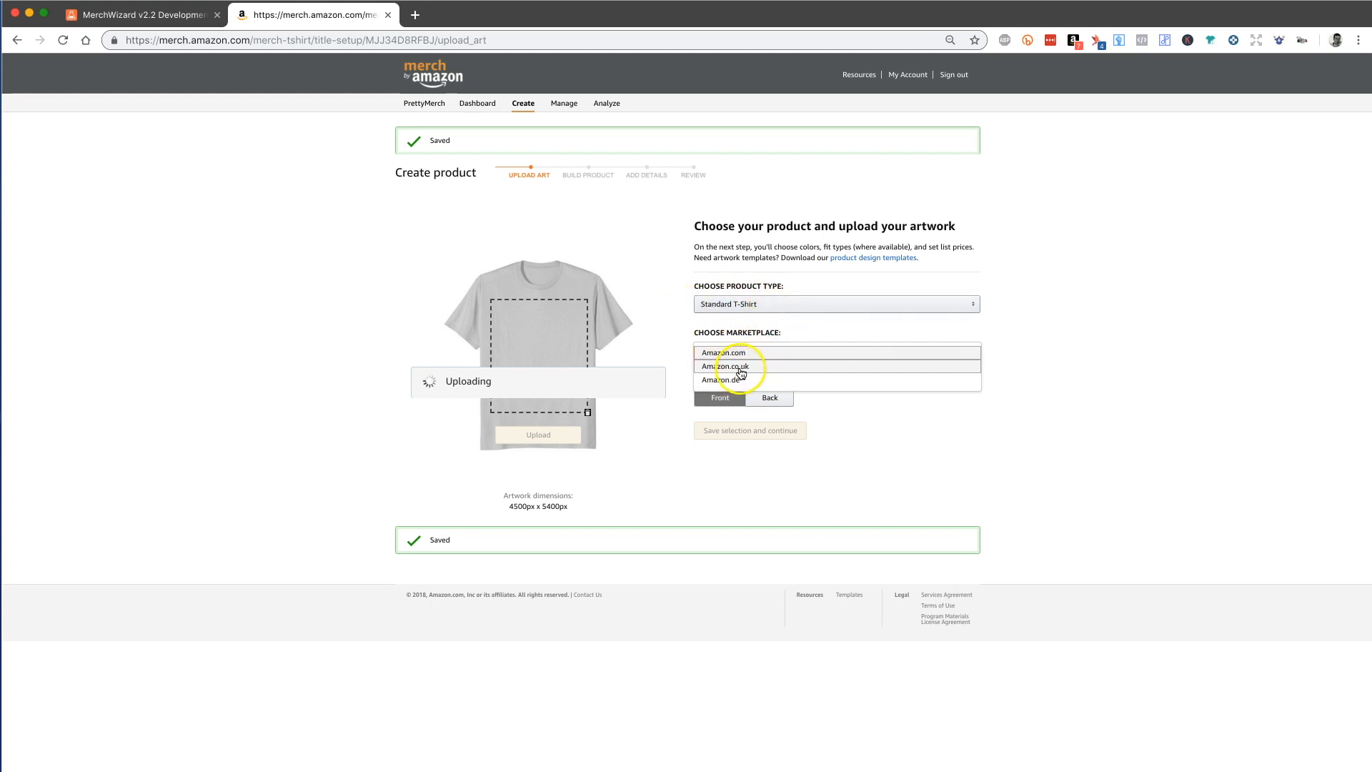
{"action": "left_click", "coordinate": [1056, 387]}
{"action": "left_click", "coordinate": [968, 306]}
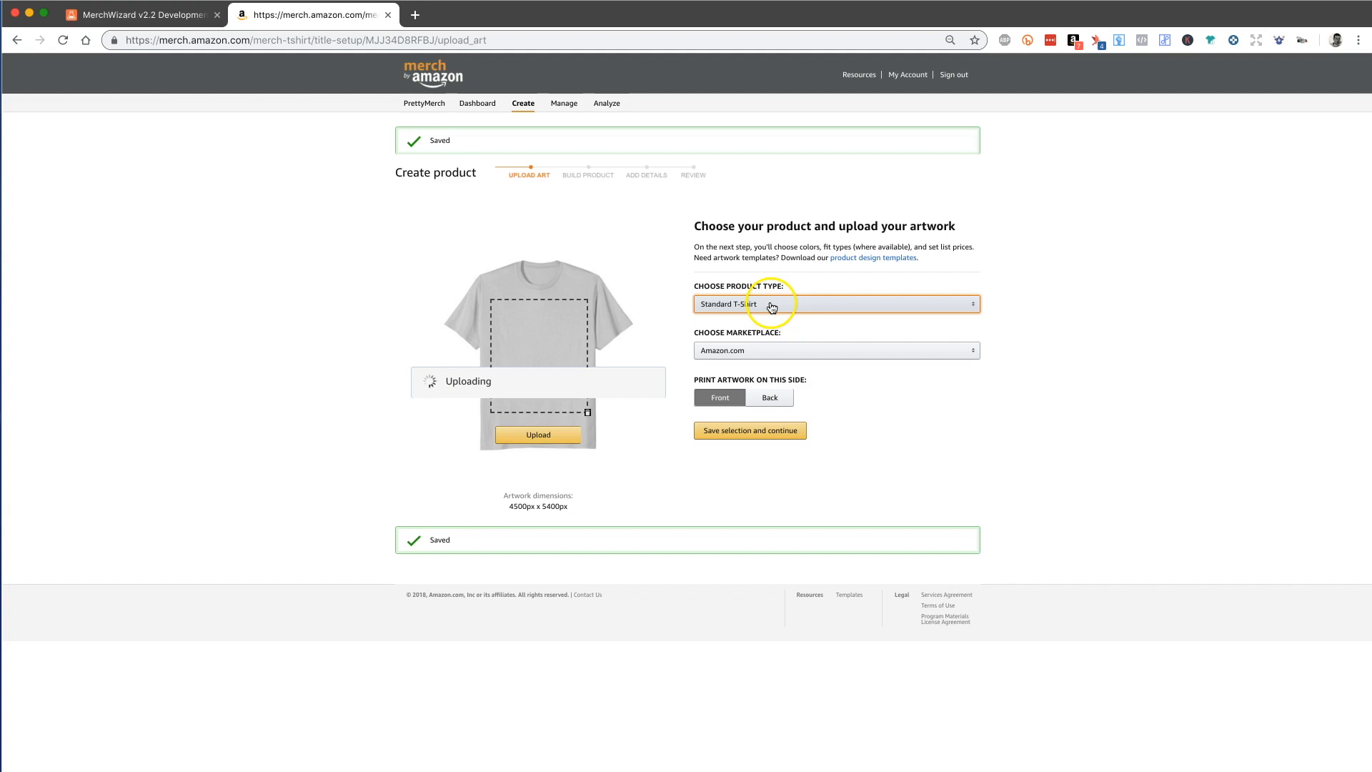
{"action": "left_click", "coordinate": [774, 312]}
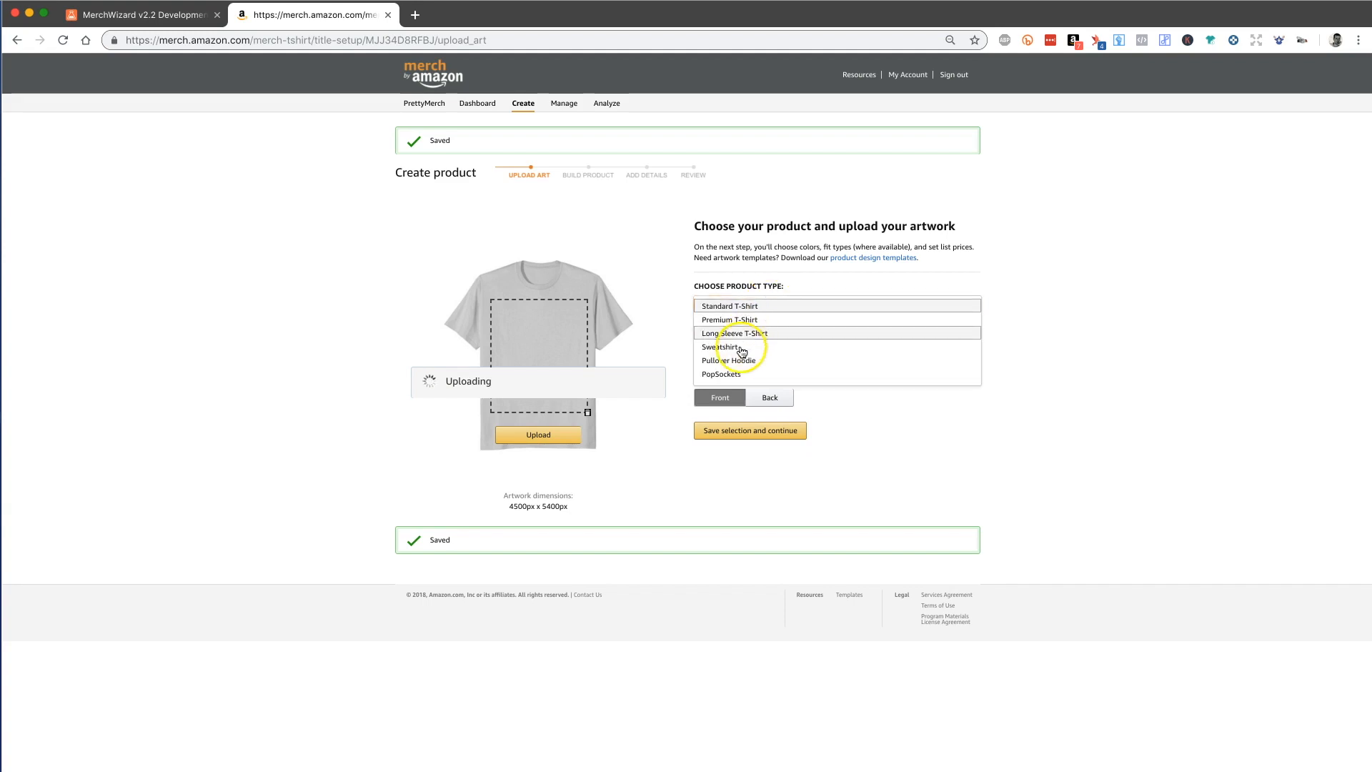
{"action": "left_click", "coordinate": [769, 320]}
{"action": "left_click", "coordinate": [782, 312]}
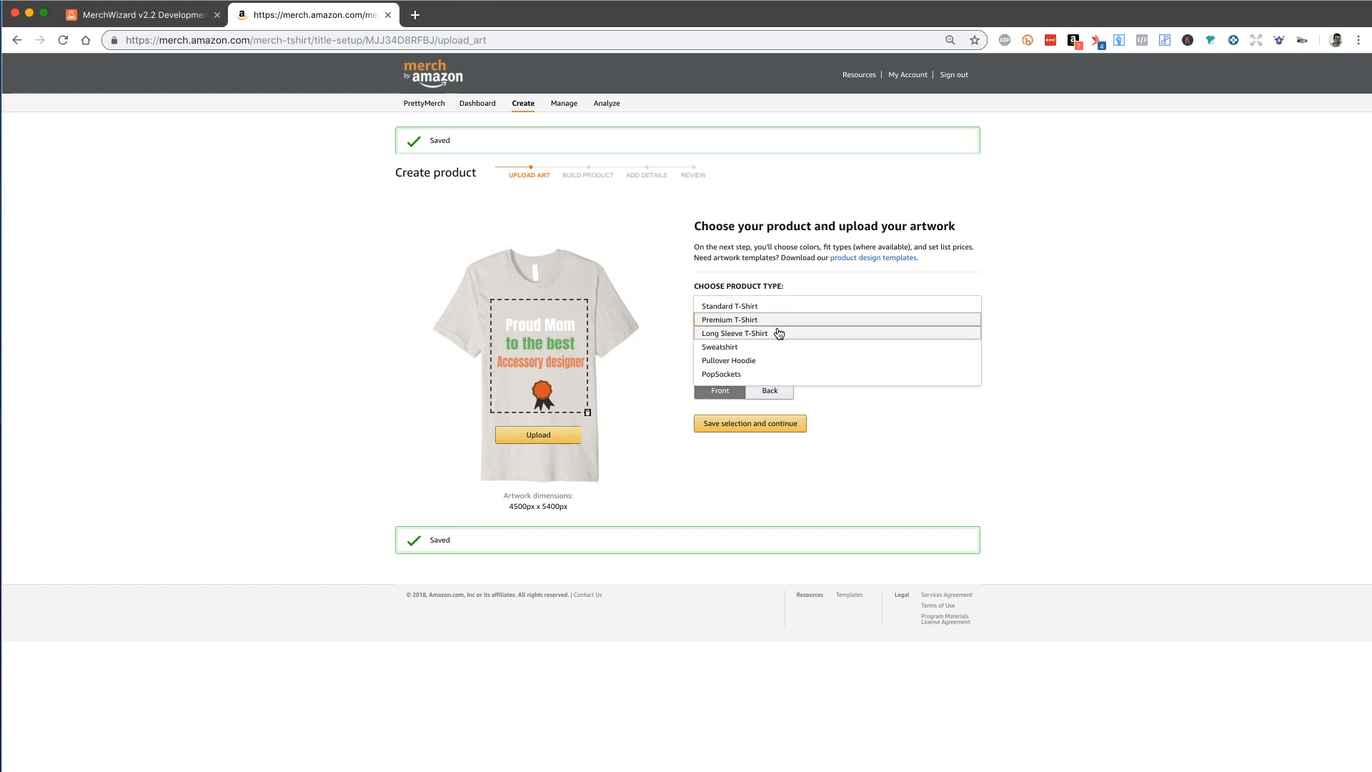
{"action": "left_click", "coordinate": [778, 331]}
{"action": "left_click", "coordinate": [783, 310]}
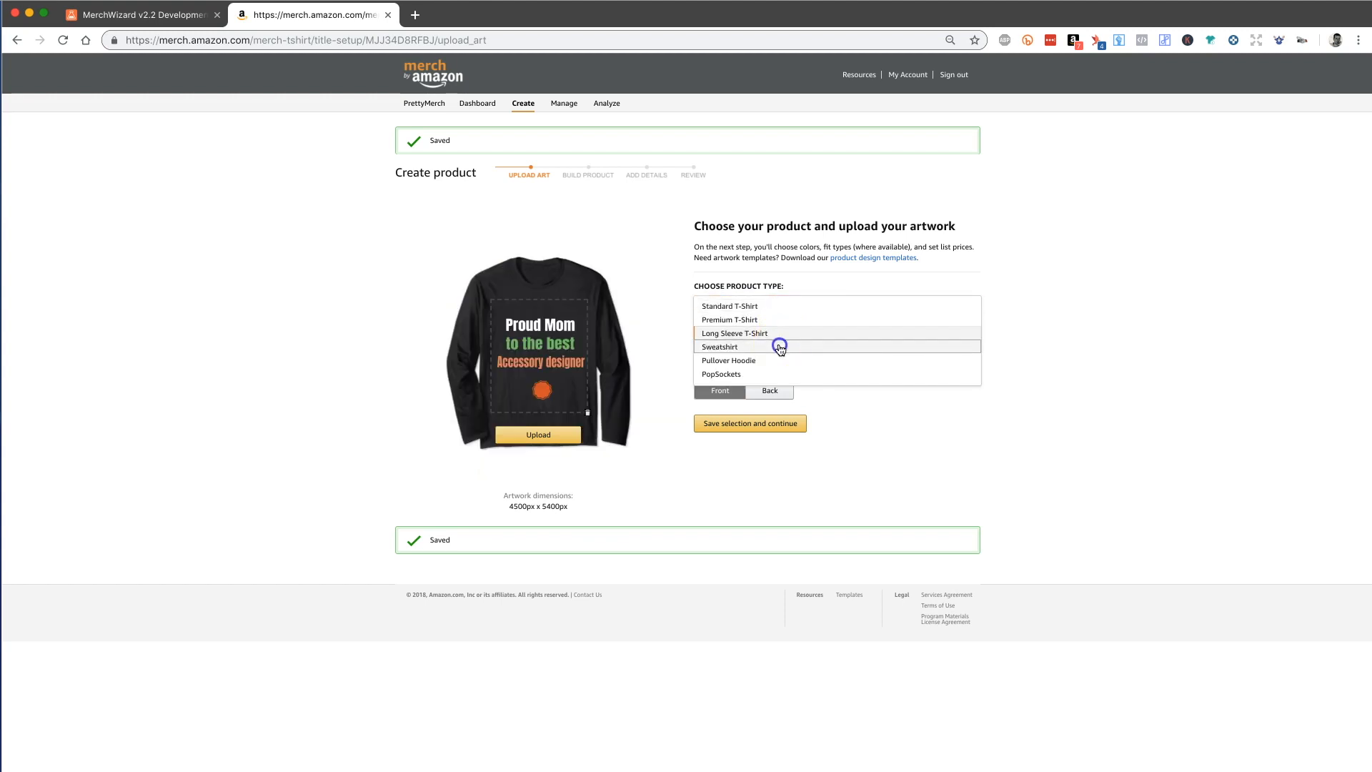
{"action": "left_click", "coordinate": [780, 347]}
{"action": "left_click", "coordinate": [756, 313]}
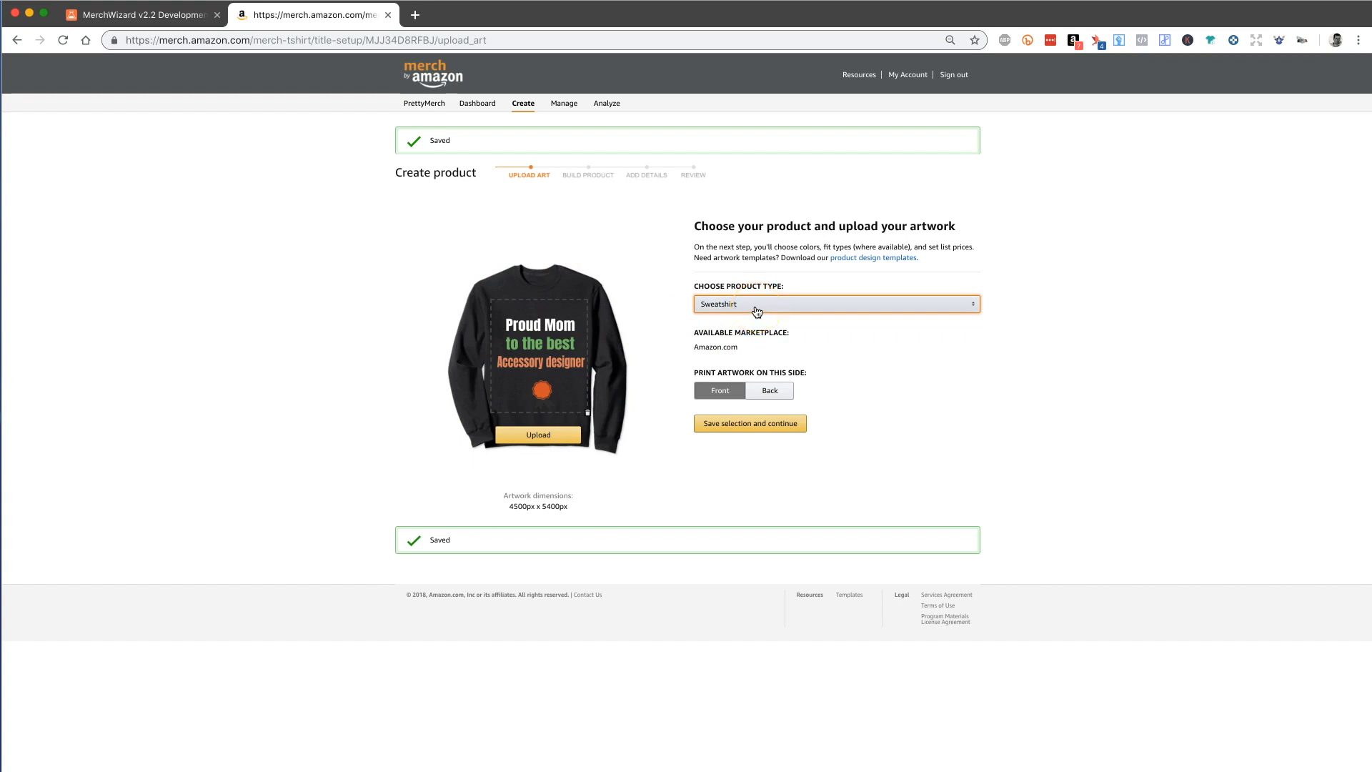
{"action": "left_click", "coordinate": [757, 312]}
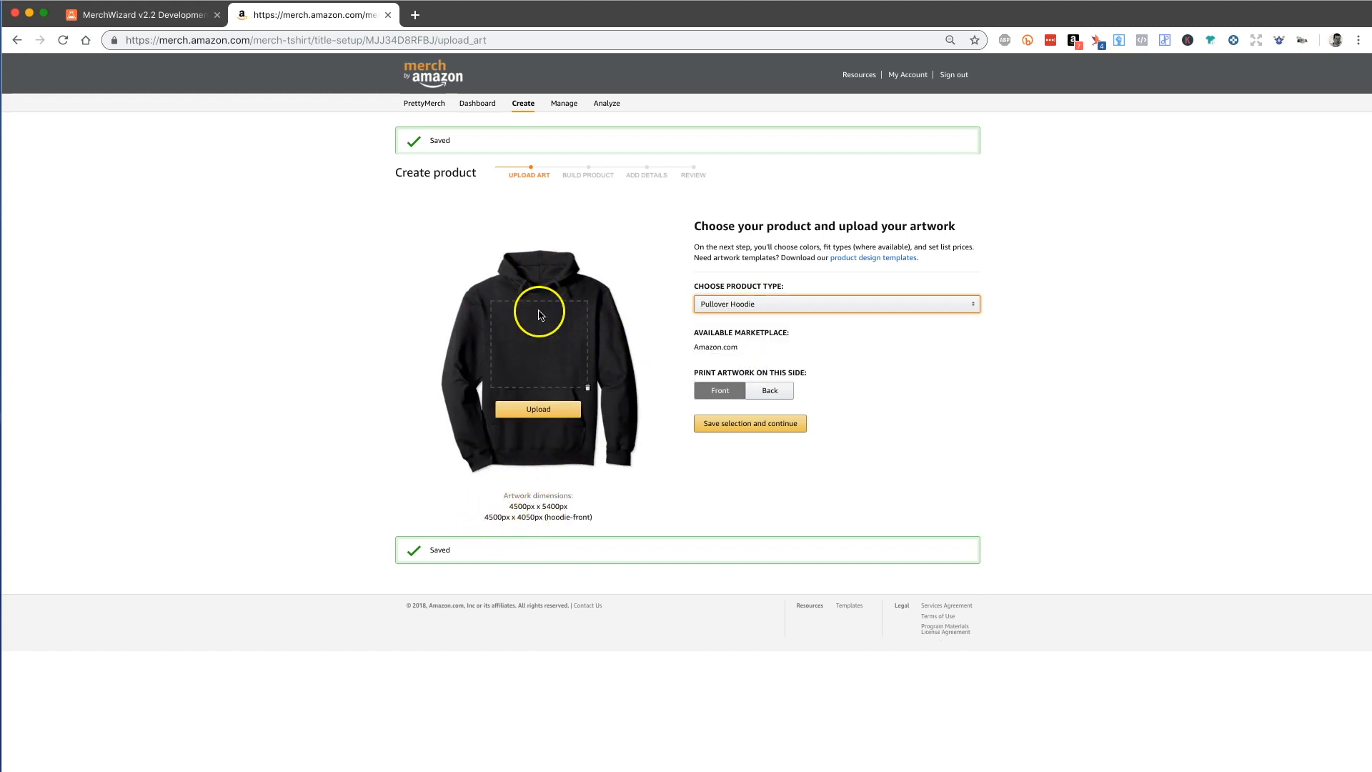
{"action": "left_click", "coordinate": [740, 303]}
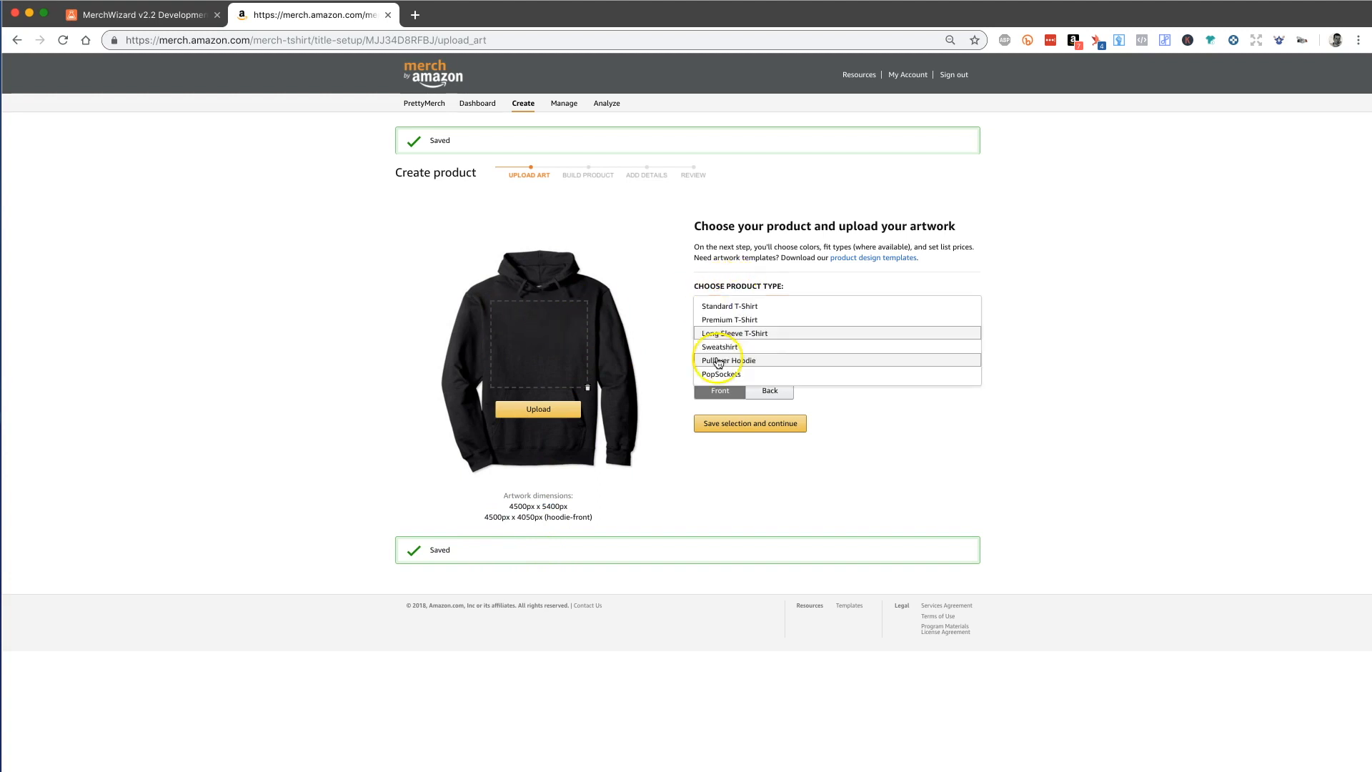
{"action": "left_click", "coordinate": [802, 371]}
{"action": "left_click", "coordinate": [791, 305]}
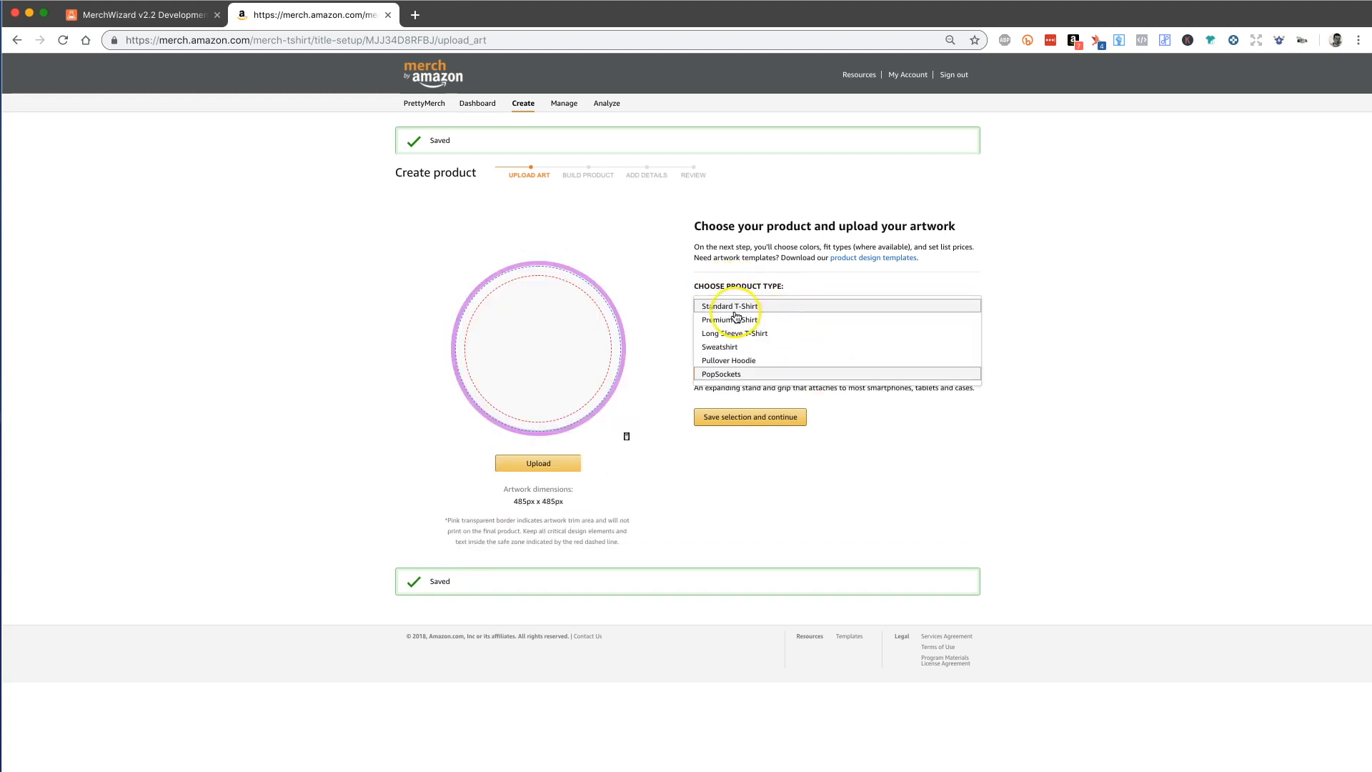
{"action": "left_click", "coordinate": [734, 306]}
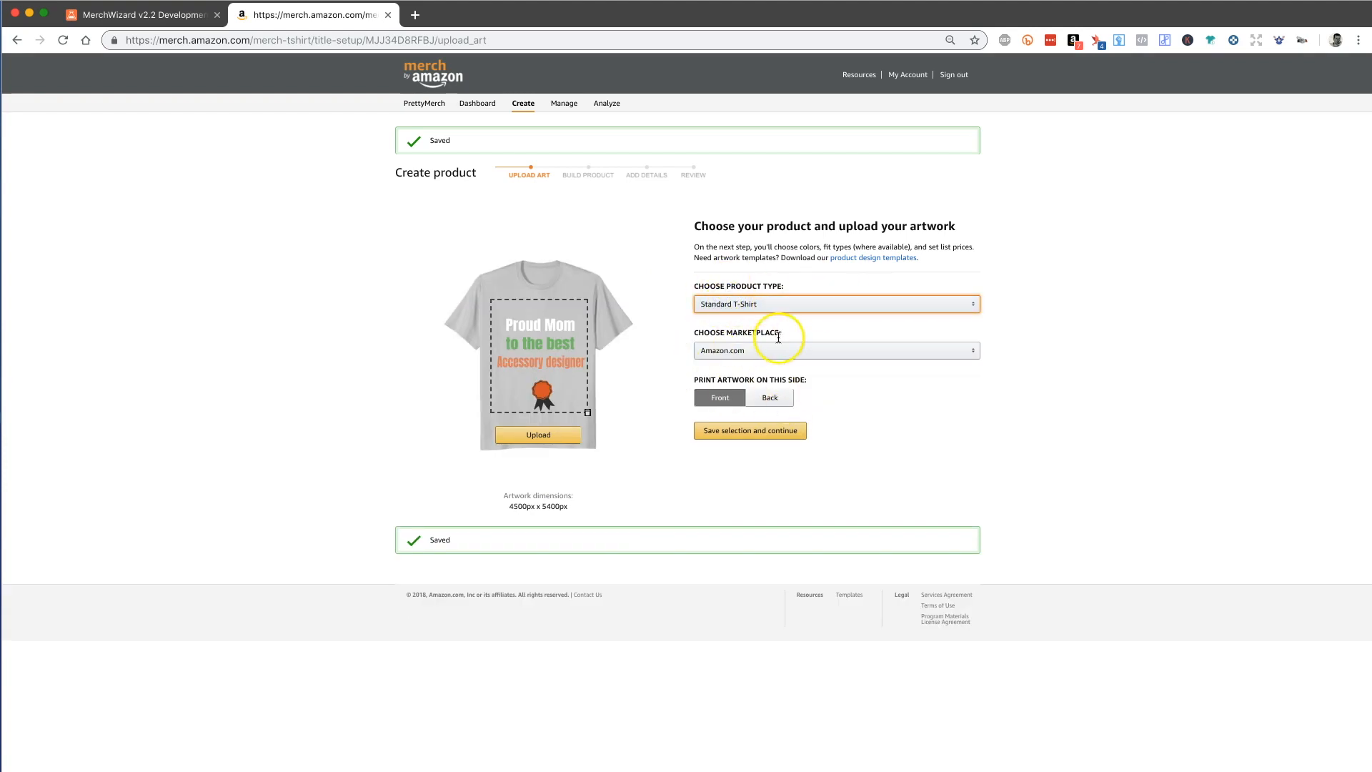
Step: Save the Standard T-Shirt artwork selection for Amazon.com and continue to the product configuration
{"action": "left_click", "coordinate": [774, 429]}
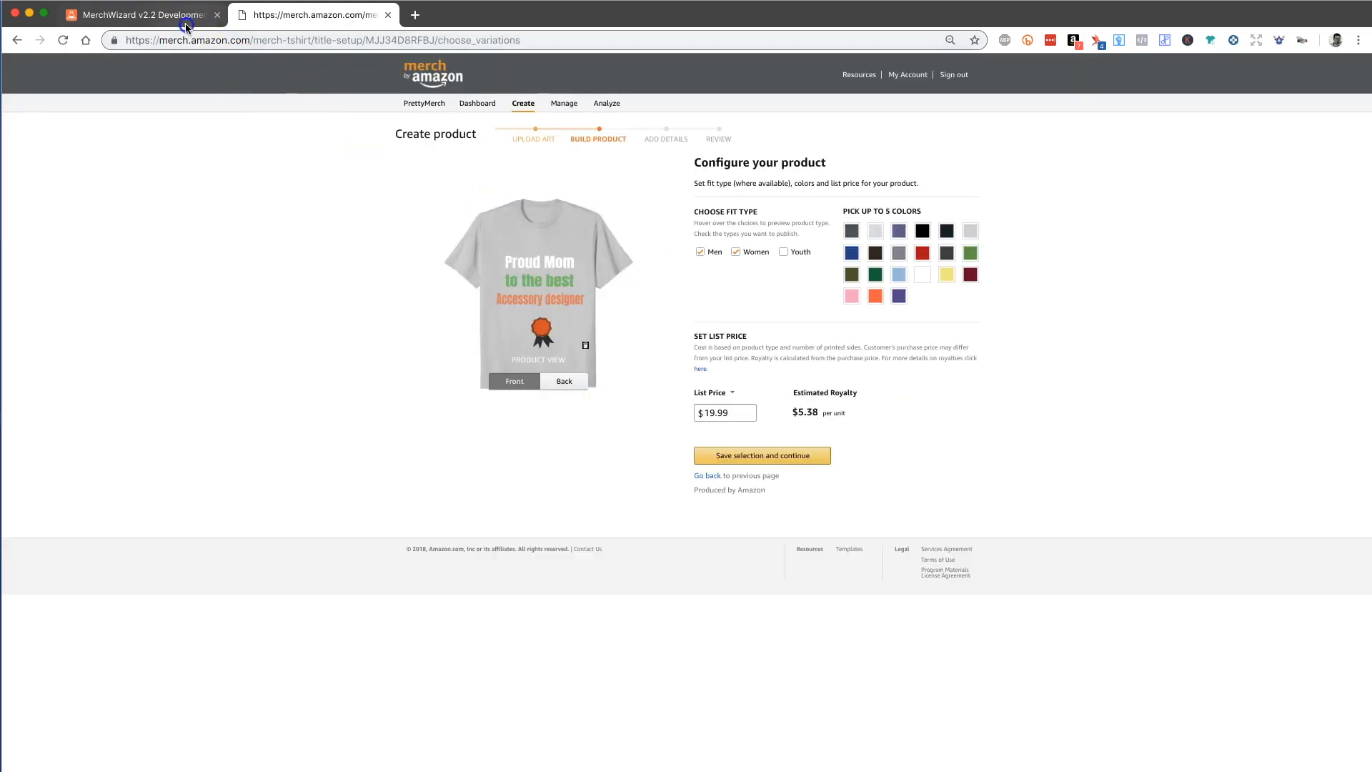
Step: Switch to the New Listings table in Airtable and inspect the PNG attachments of the Actor, Advertising designer and Animation director rows
{"action": "left_click", "coordinate": [186, 24]}
{"action": "scroll", "coordinate": [922, 336], "scroll_direction": "right", "scroll_amount": 3}
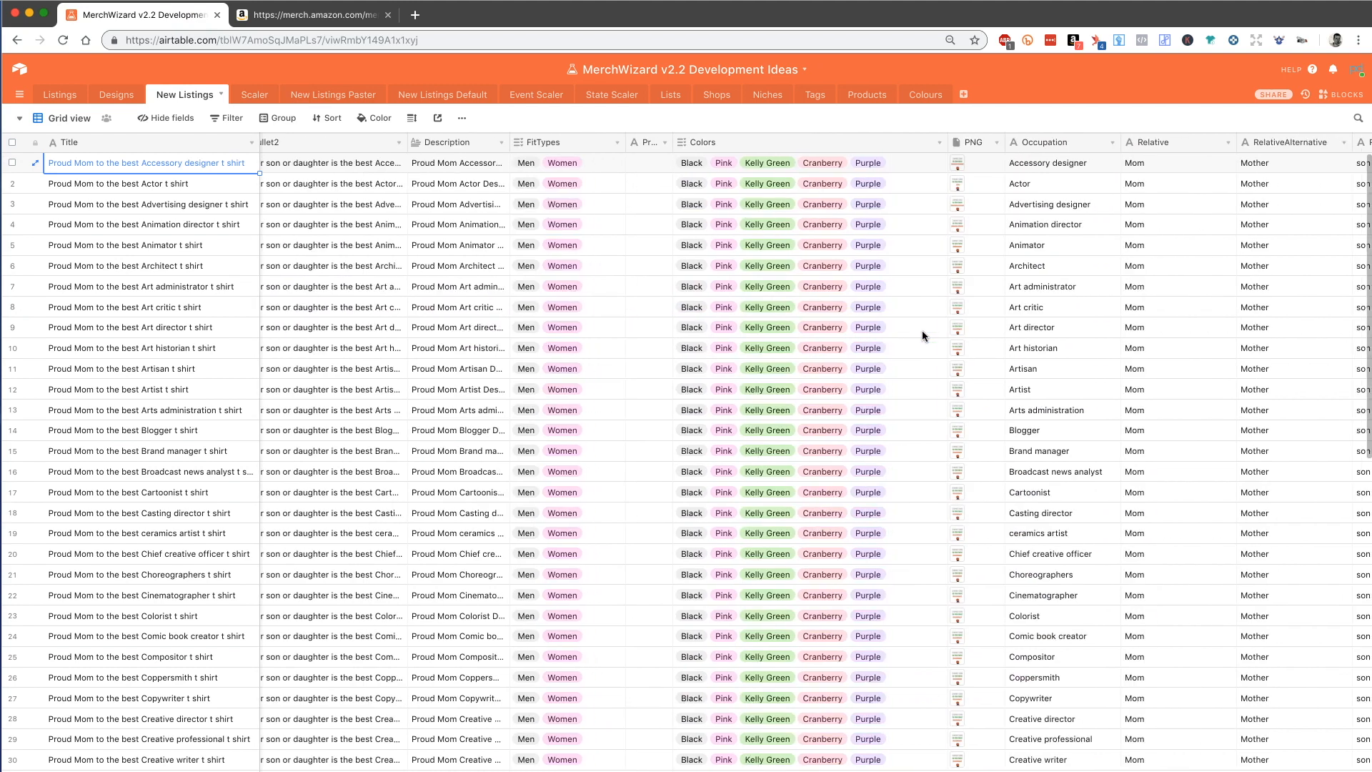
{"action": "scroll", "coordinate": [922, 335], "scroll_direction": "right", "scroll_amount": 3}
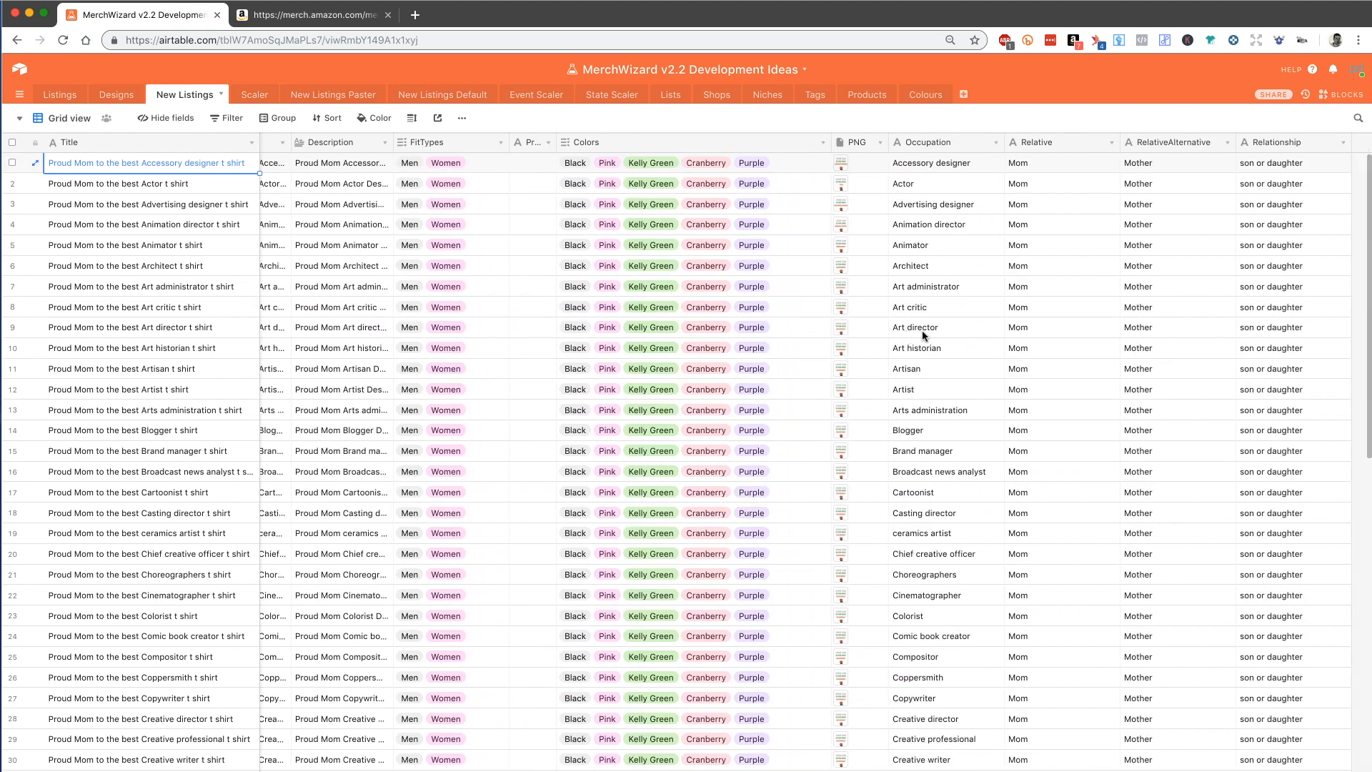
{"action": "left_click", "coordinate": [852, 166]}
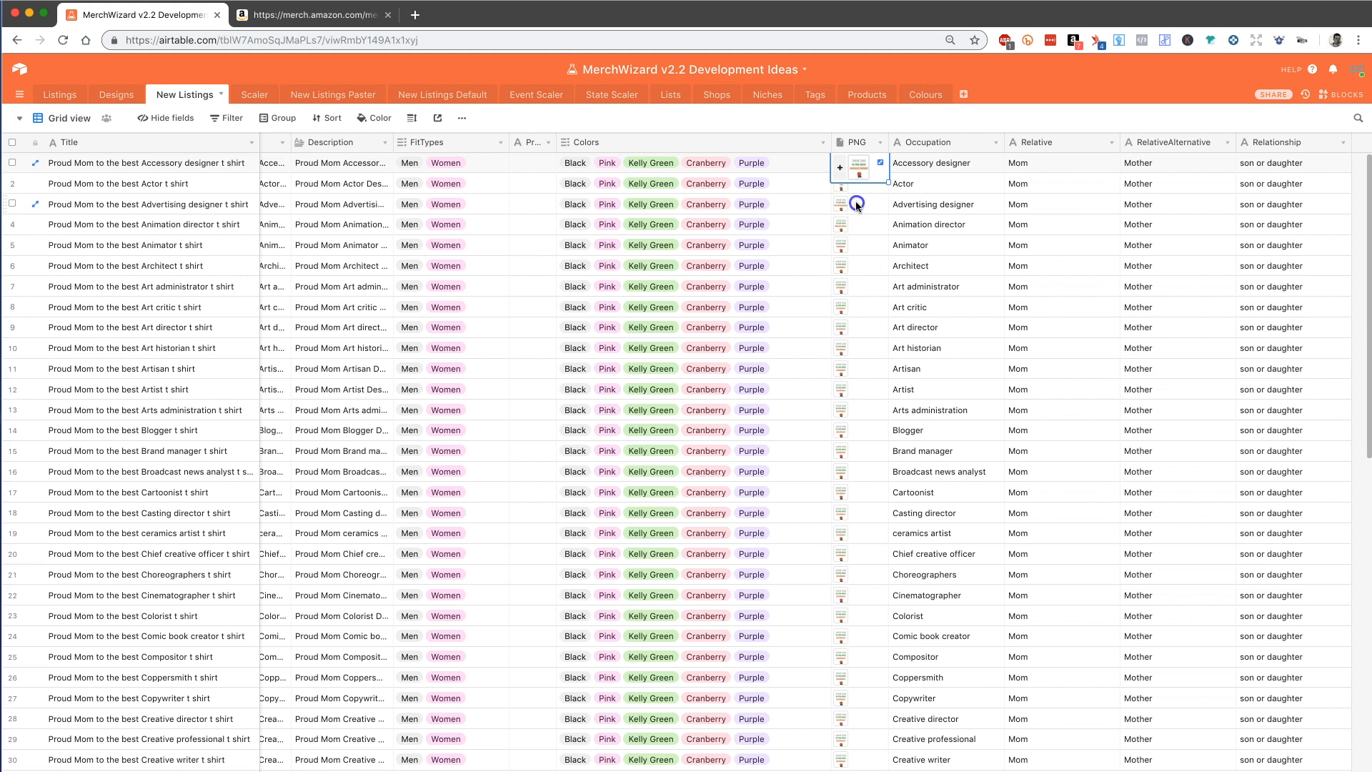
{"action": "left_click", "coordinate": [866, 185]}
{"action": "left_click", "coordinate": [881, 182]}
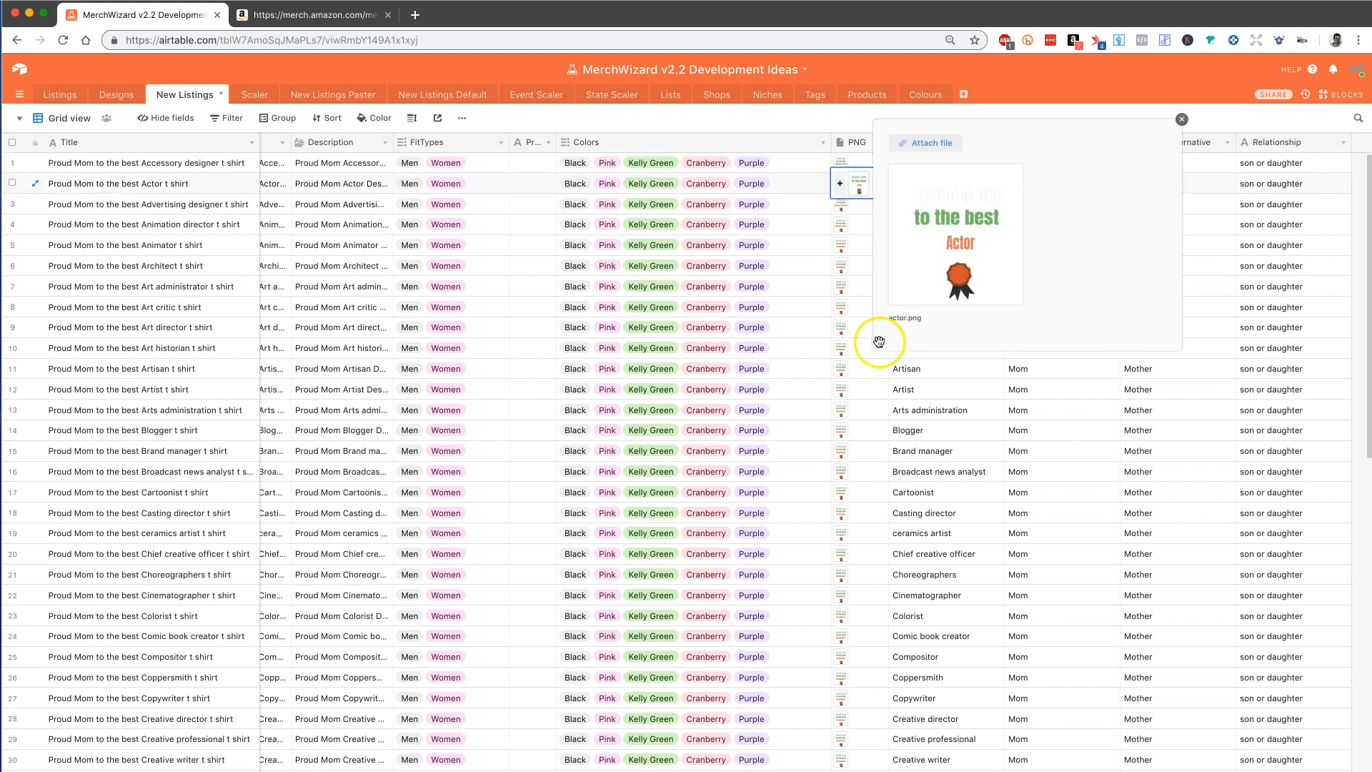
{"action": "left_click", "coordinate": [856, 208]}
{"action": "left_click", "coordinate": [882, 202]}
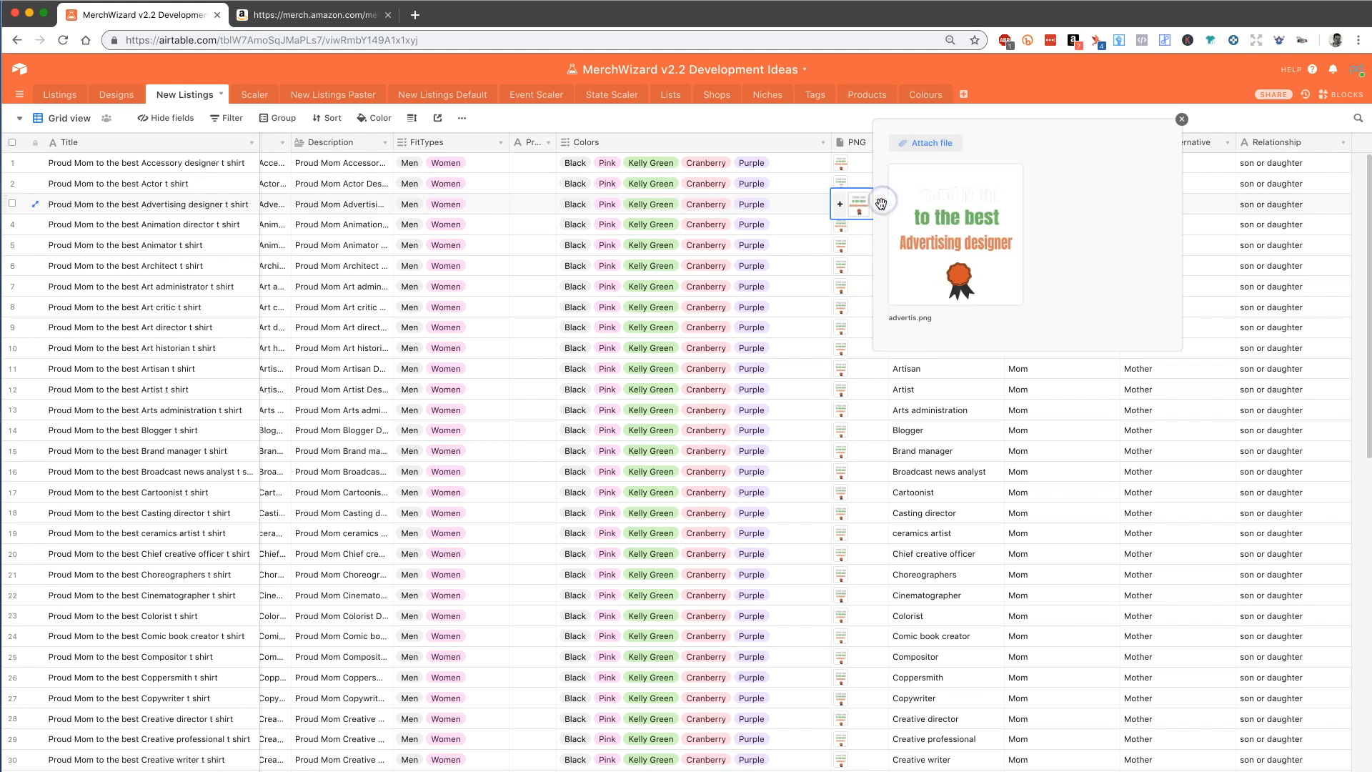
{"action": "left_click", "coordinate": [872, 223]}
{"action": "left_click", "coordinate": [886, 222]}
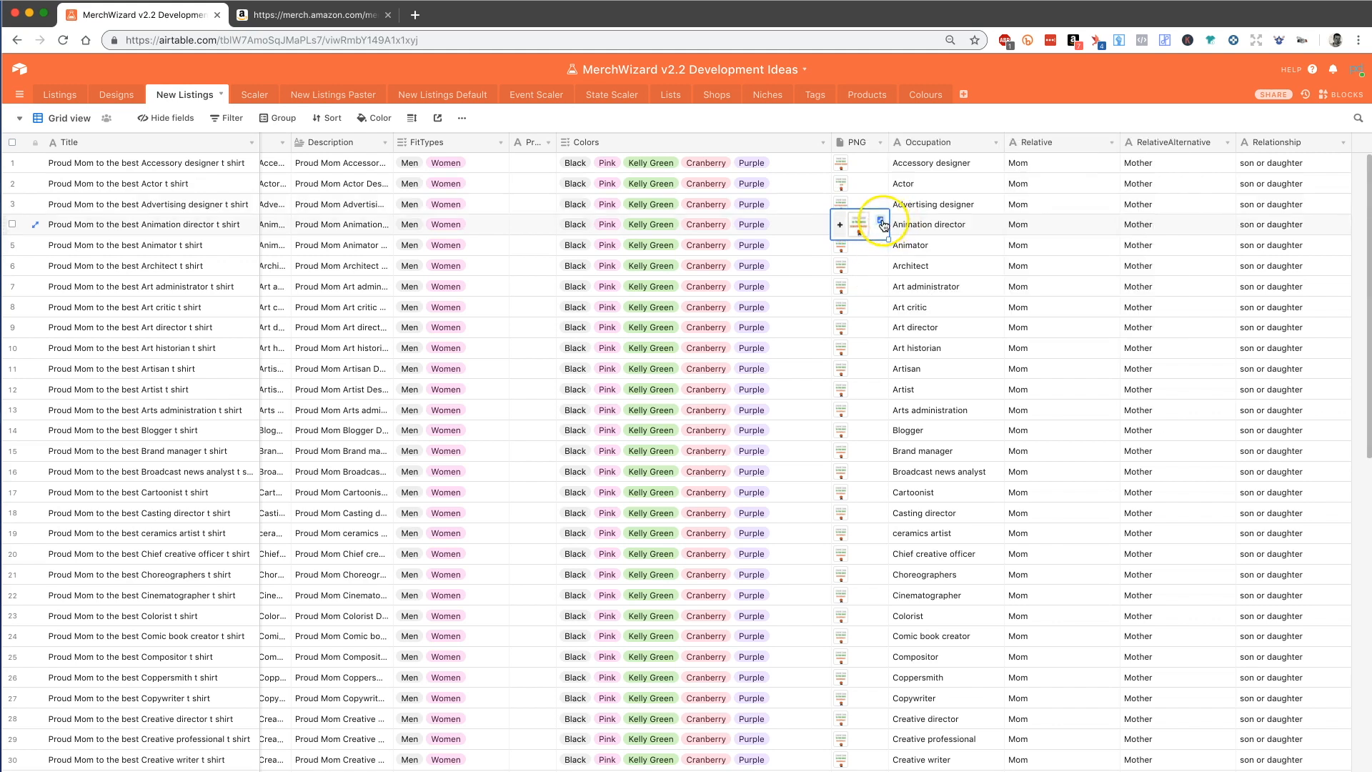
{"action": "left_click", "coordinate": [1179, 119]}
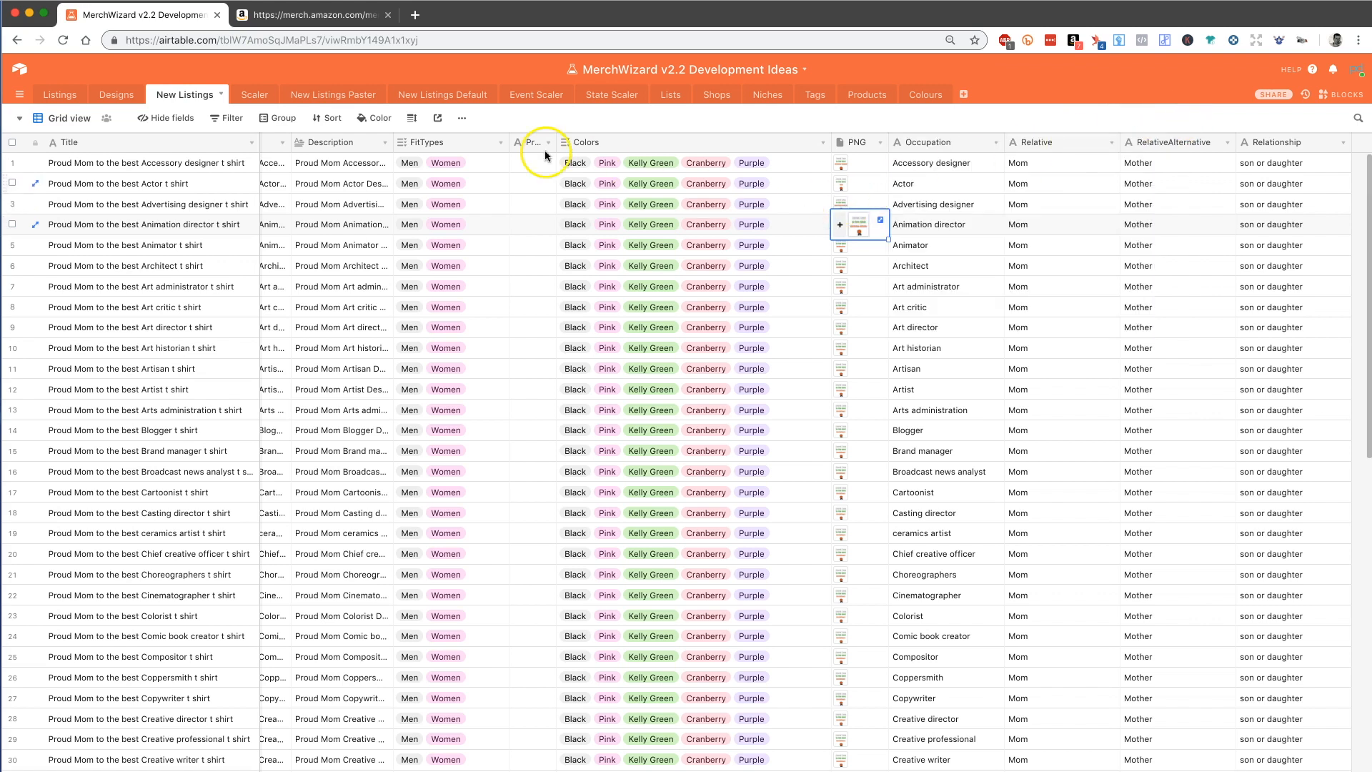
{"action": "scroll", "coordinate": [477, 262], "scroll_direction": "left", "scroll_amount": 10}
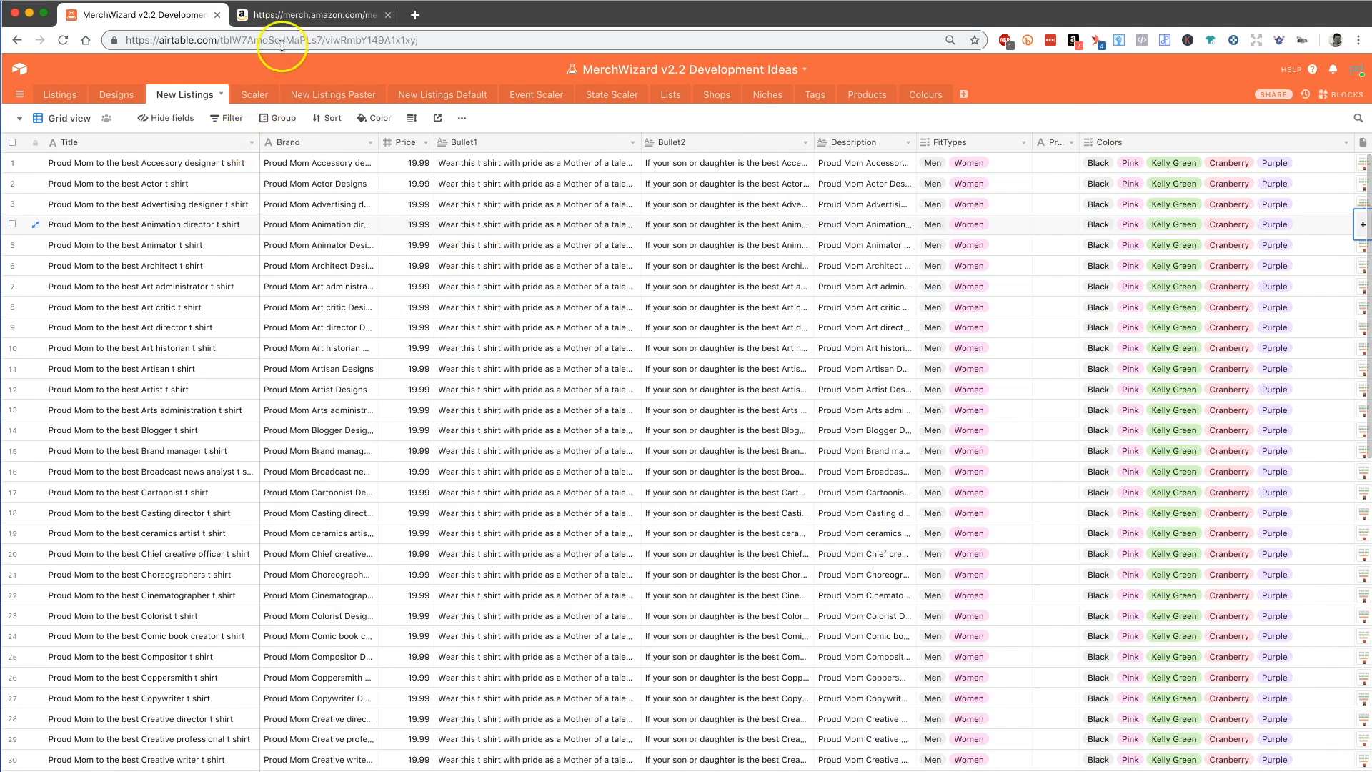
Step: Fill the Amazon shirt's fit types and colors with MerchWizard and compare them with the Accessory designer row's FitTypes and Colors in Airtable
{"action": "left_click", "coordinate": [288, 15]}
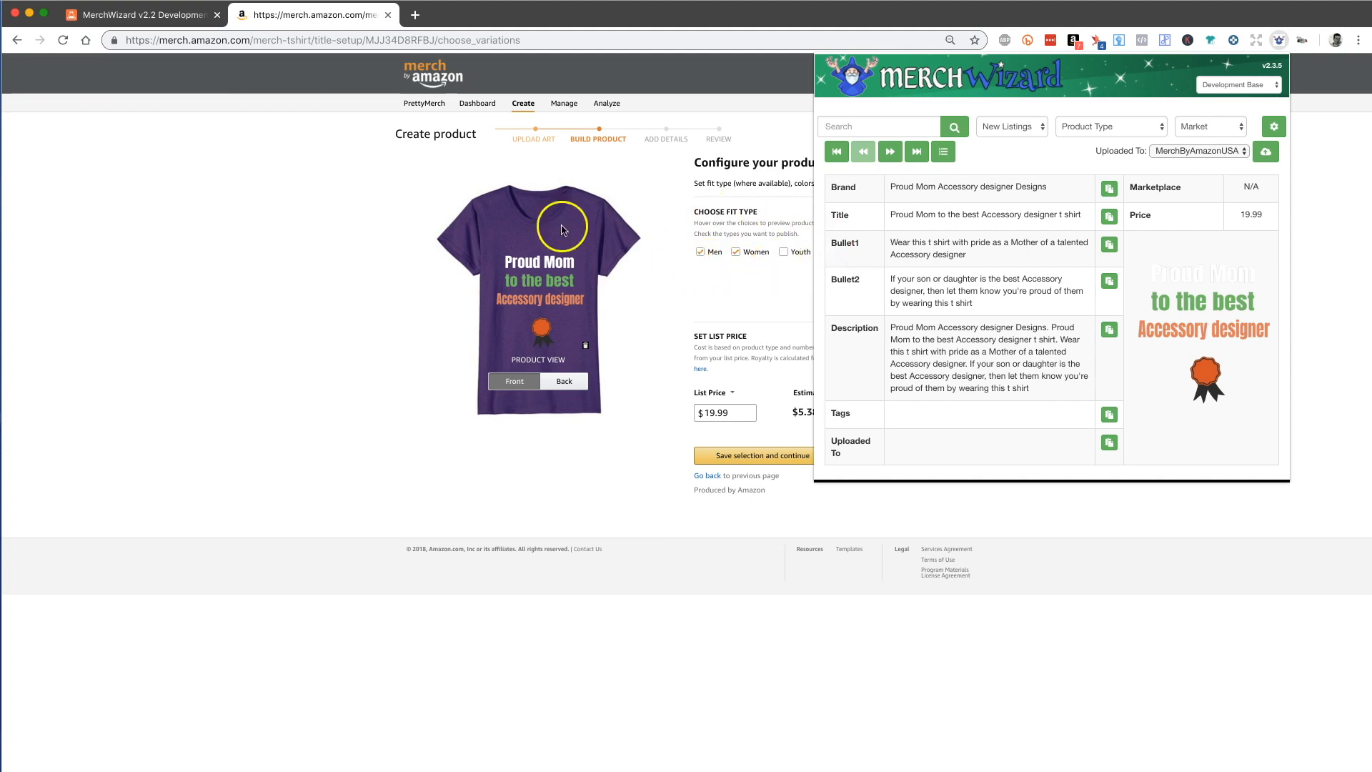
{"action": "left_click", "coordinate": [170, 13]}
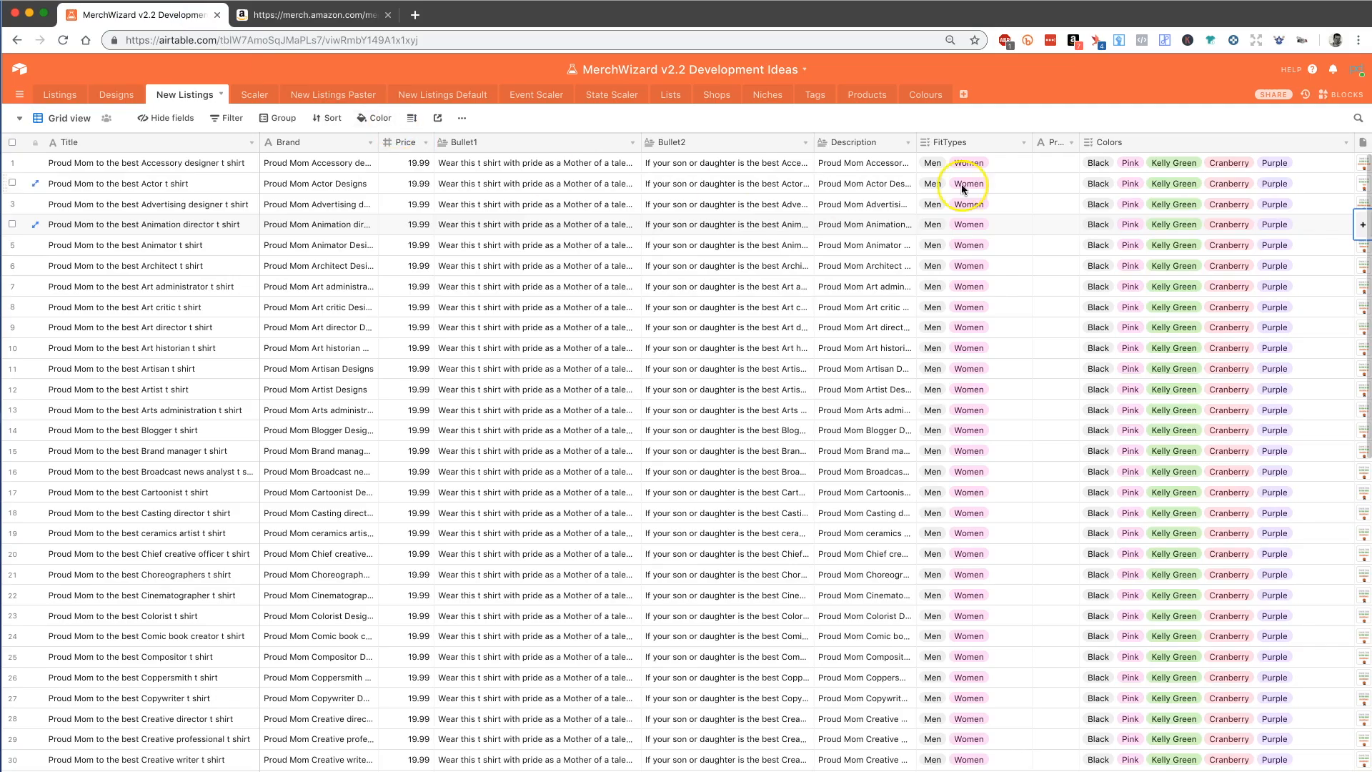
{"action": "double_click", "coordinate": [1008, 167]}
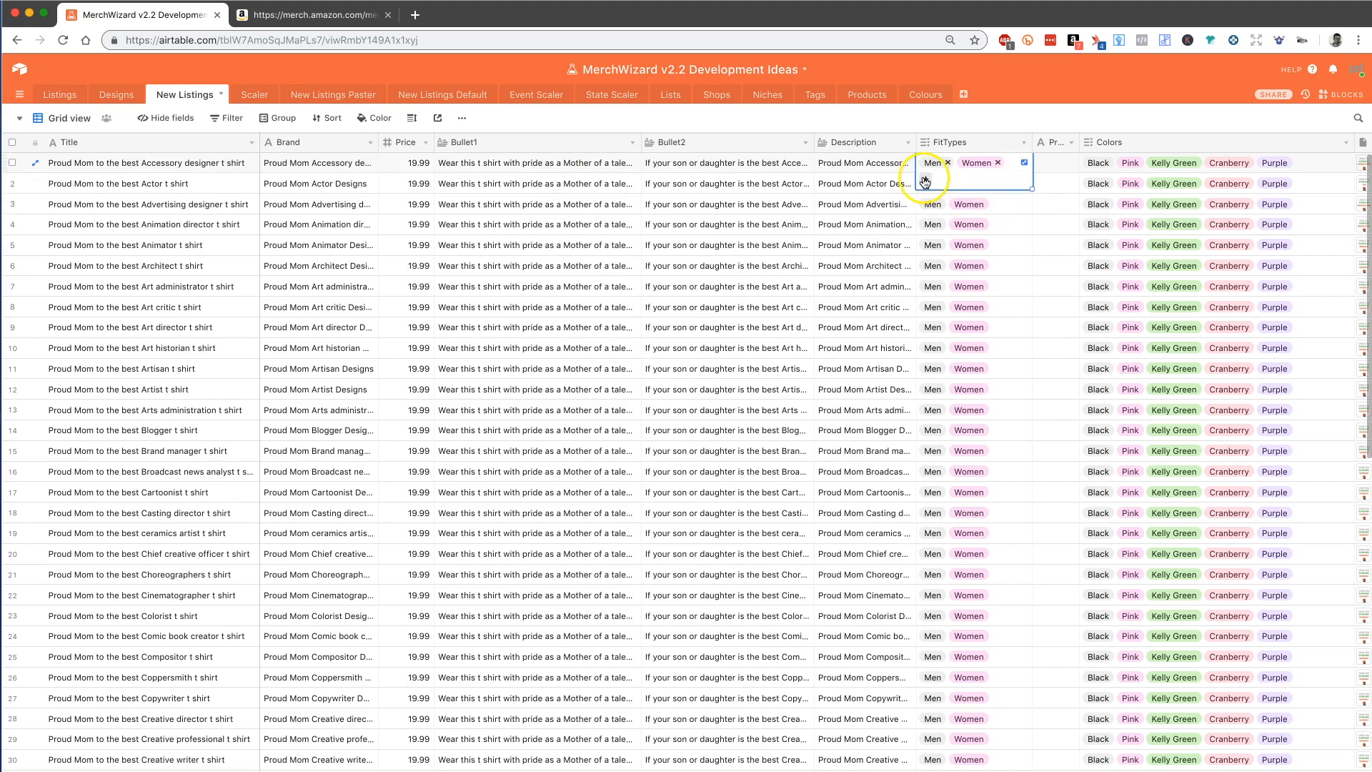
{"action": "left_click", "coordinate": [251, 24]}
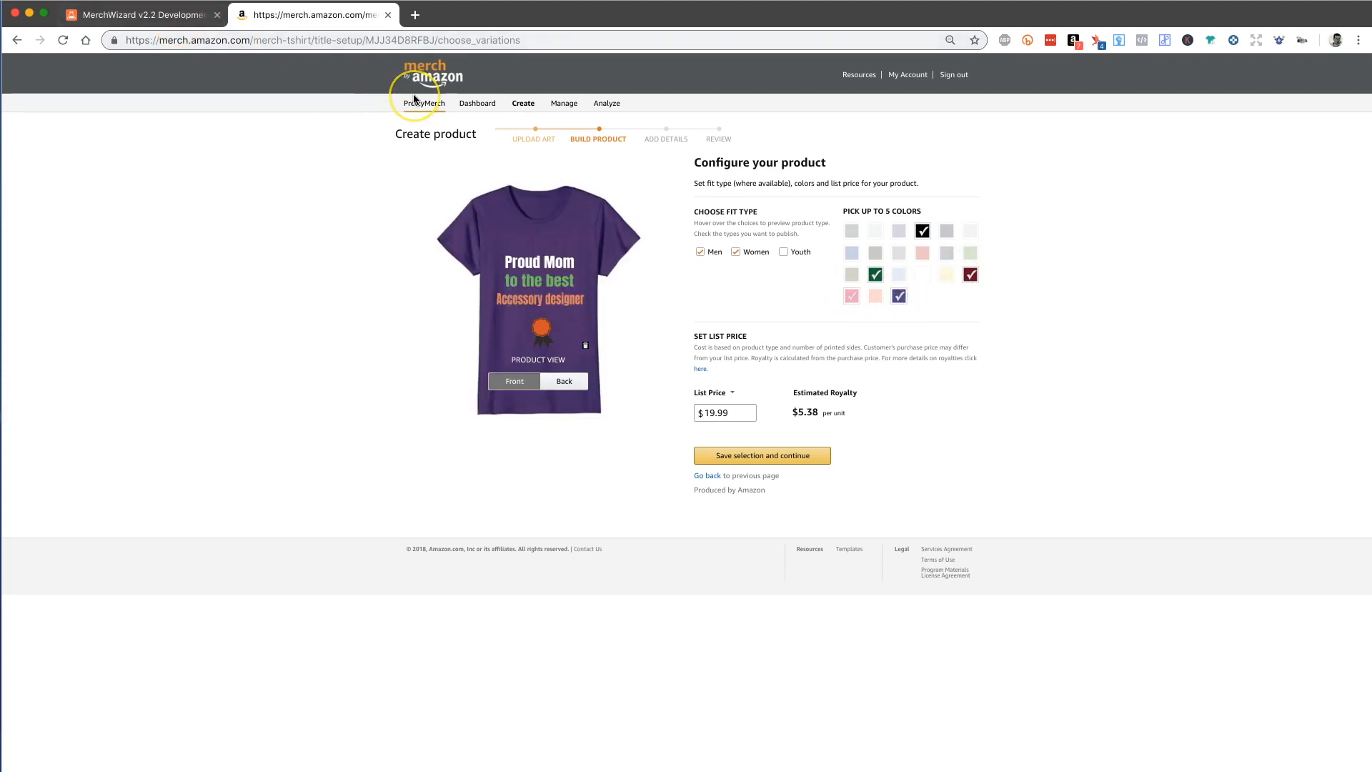
{"action": "left_click", "coordinate": [185, 15]}
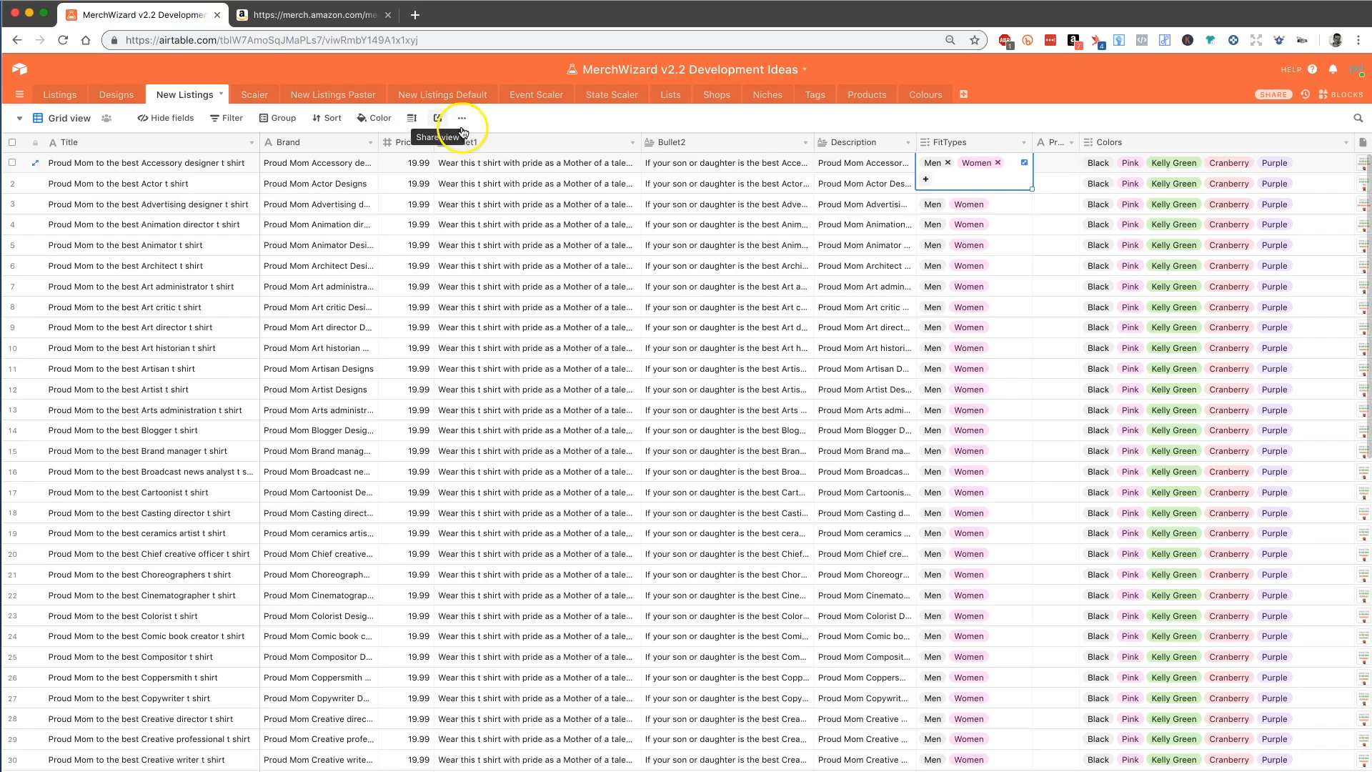
{"action": "left_click", "coordinate": [1155, 169]}
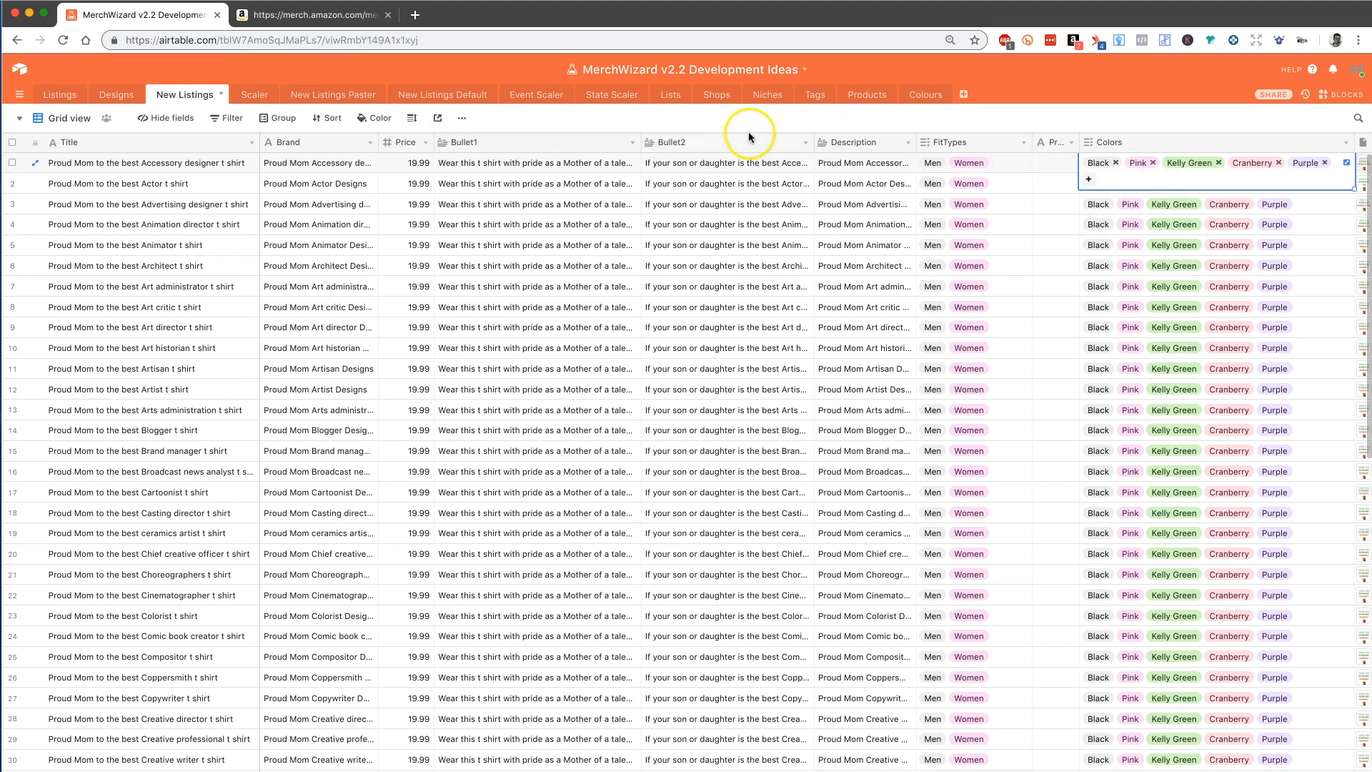
{"action": "left_click", "coordinate": [279, 15]}
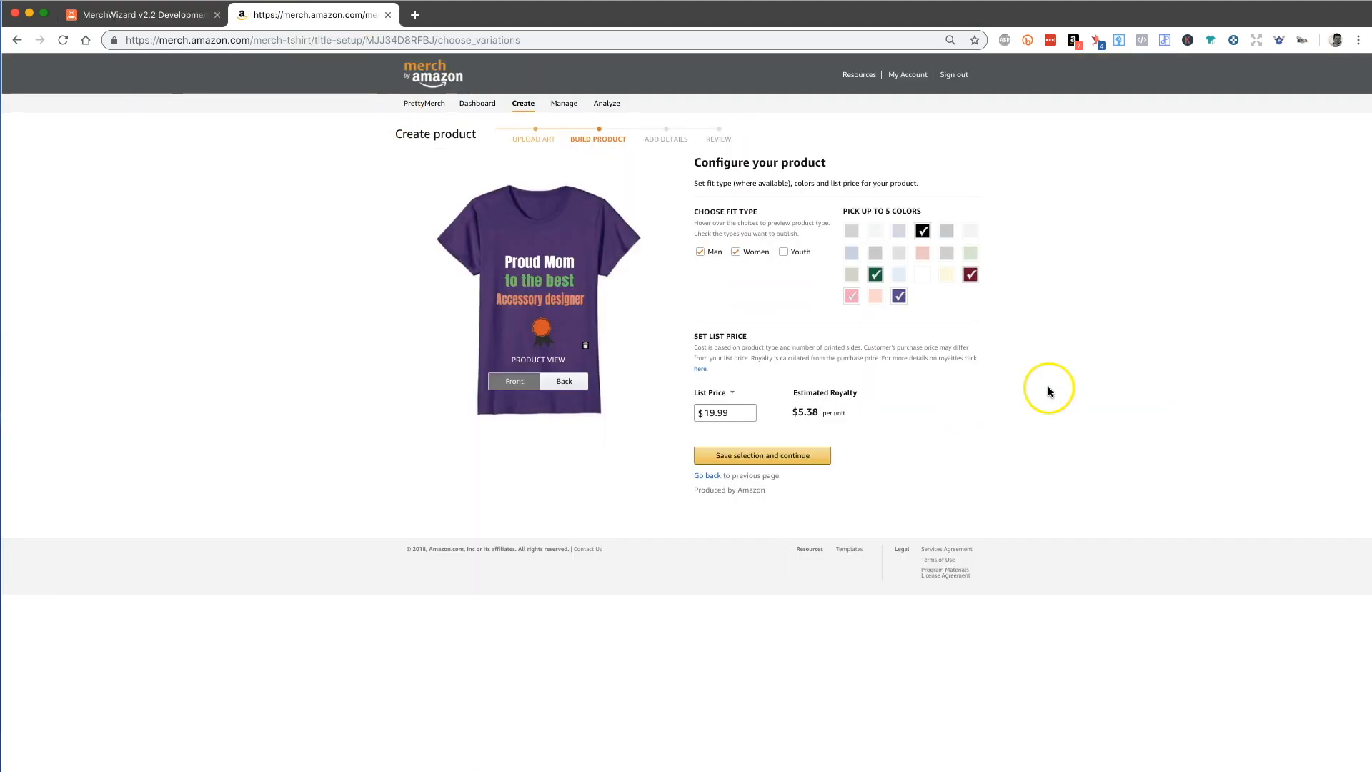
Step: Save the product configuration, have MerchWizard fill in the product details, and continue to the review page
{"action": "left_click", "coordinate": [763, 456]}
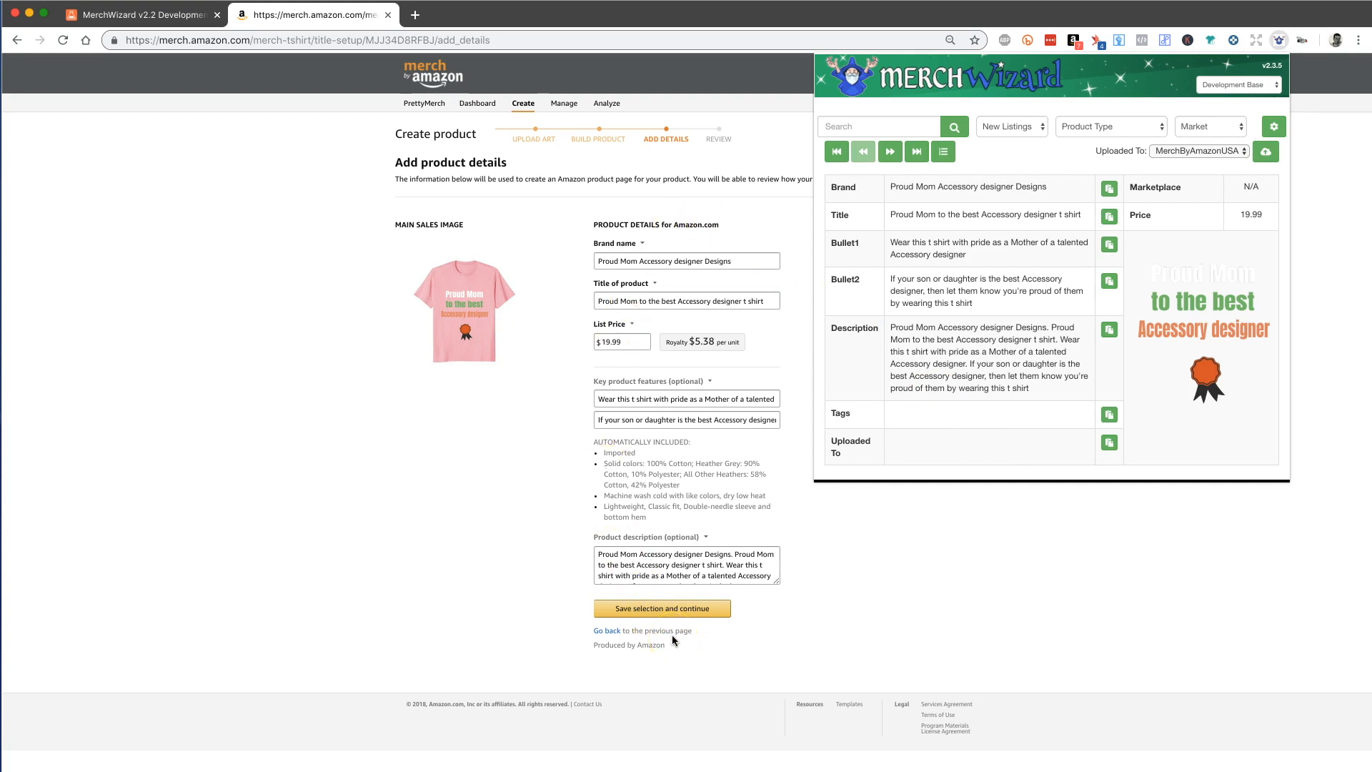
{"action": "left_click", "coordinate": [984, 574]}
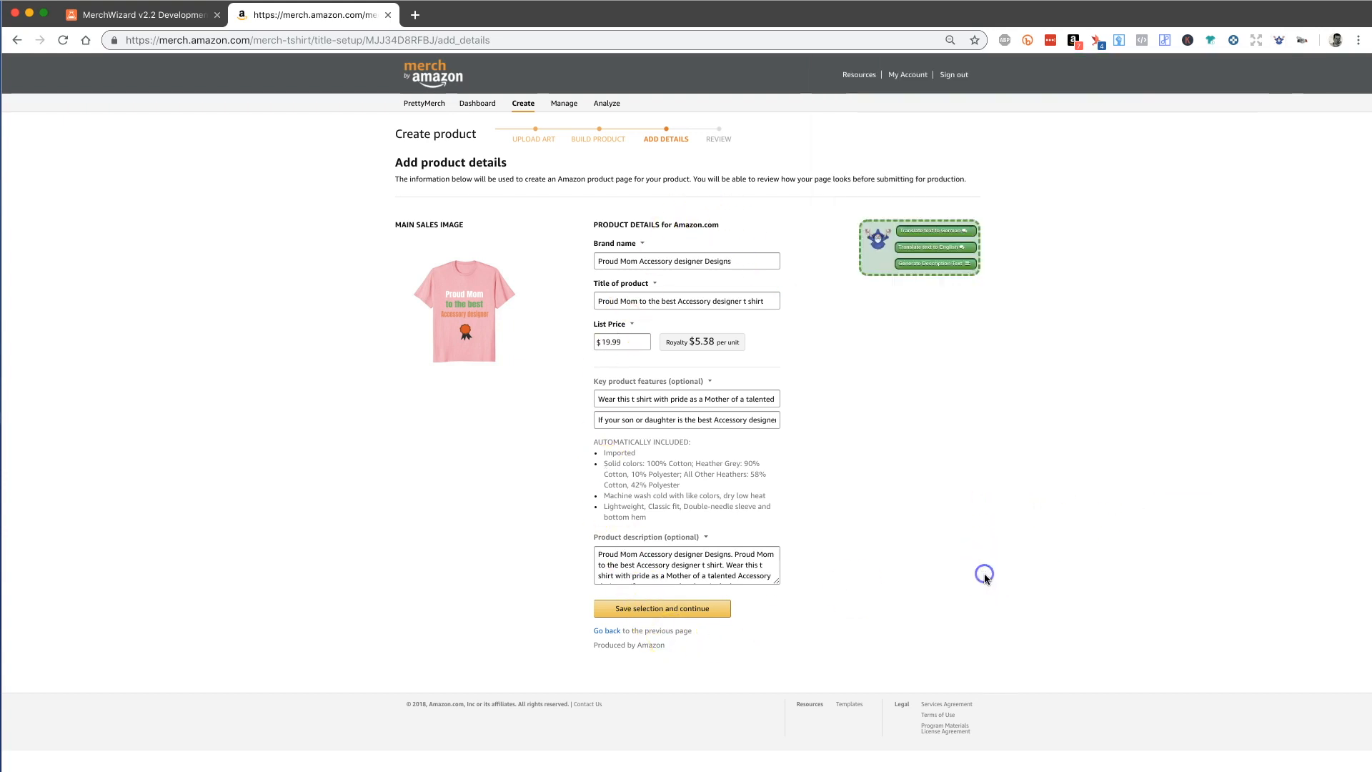
{"action": "left_click", "coordinate": [702, 611]}
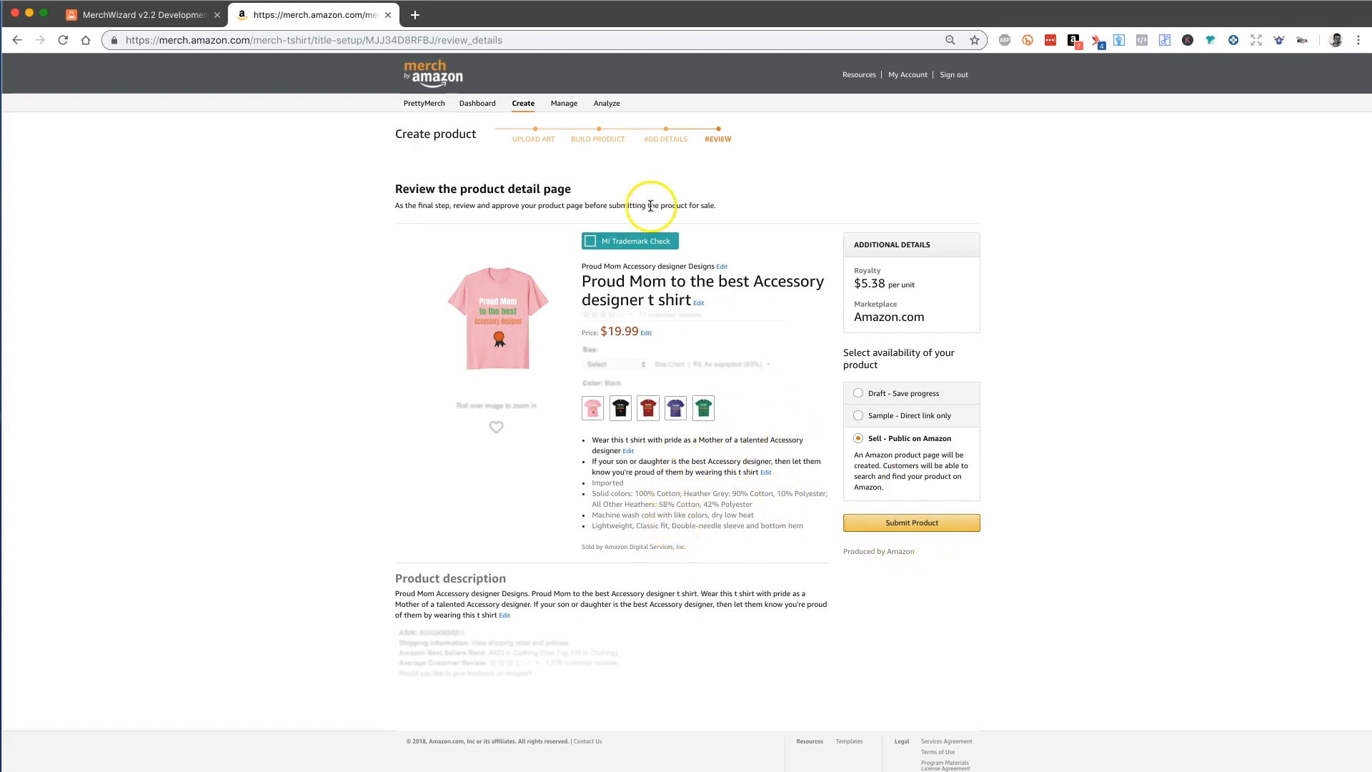
Step: Start a new Standard T-Shirt product and upload the Accessory designer PNG as its front artwork
{"action": "left_click", "coordinate": [523, 103]}
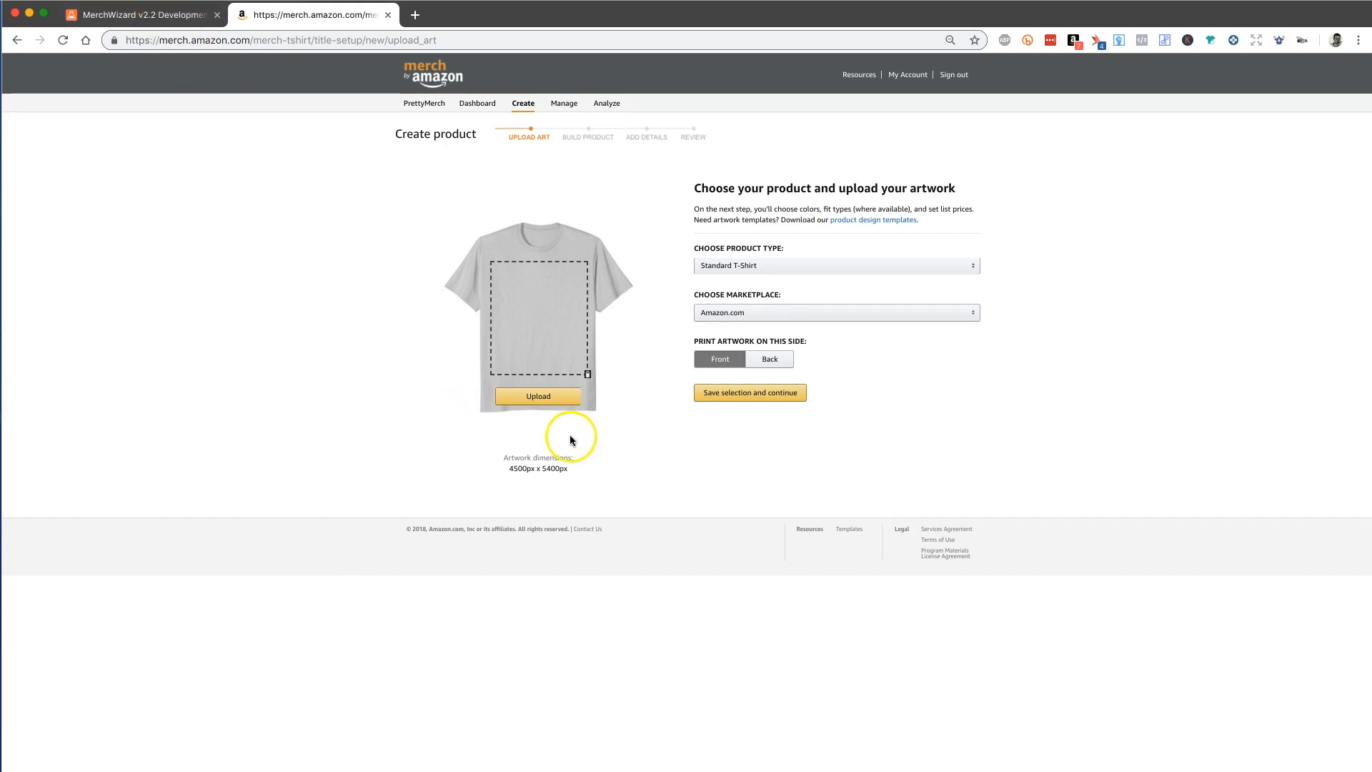
{"action": "left_click", "coordinate": [556, 405]}
{"action": "double_click", "coordinate": [448, 145]}
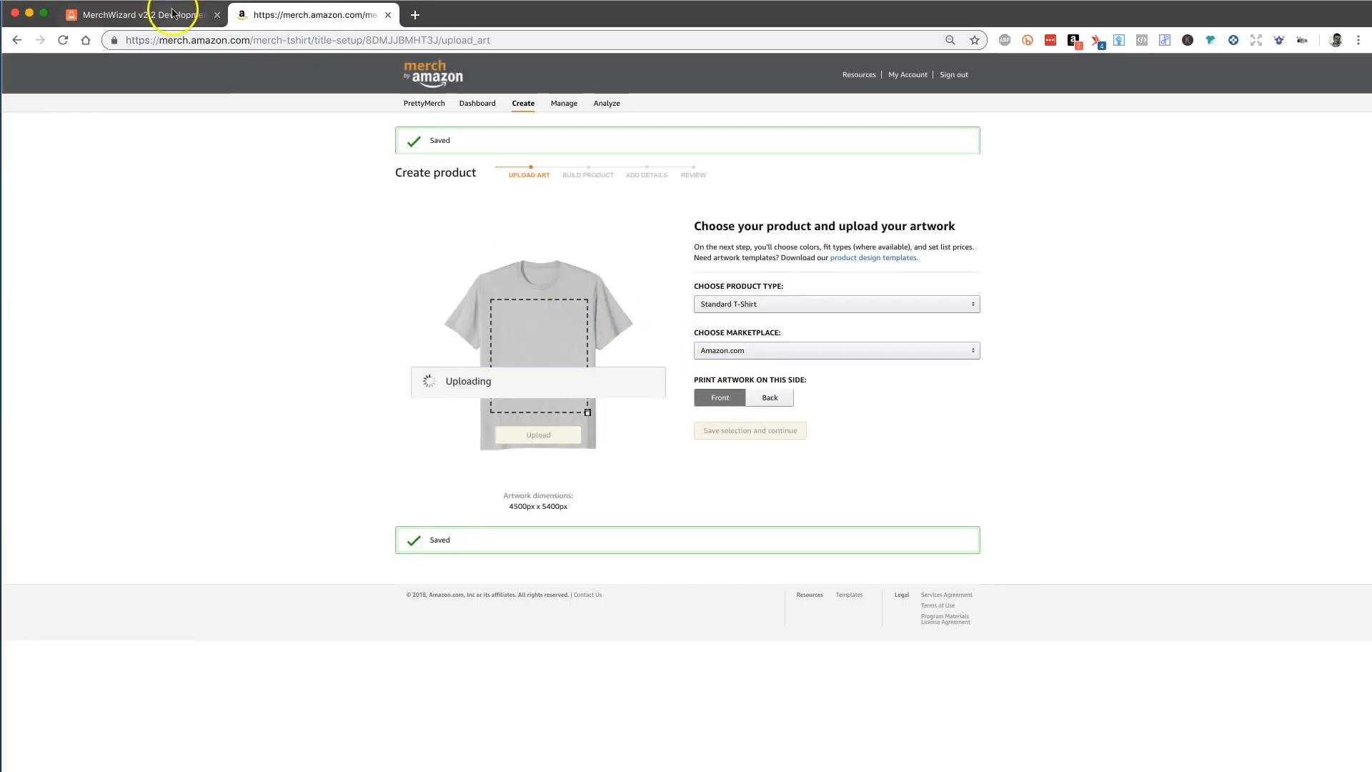
Step: Add Youth to the FitTypes of the Accessory designer row in Airtable's New Listings table
{"action": "left_click", "coordinate": [154, 15]}
{"action": "left_click", "coordinate": [1007, 168]}
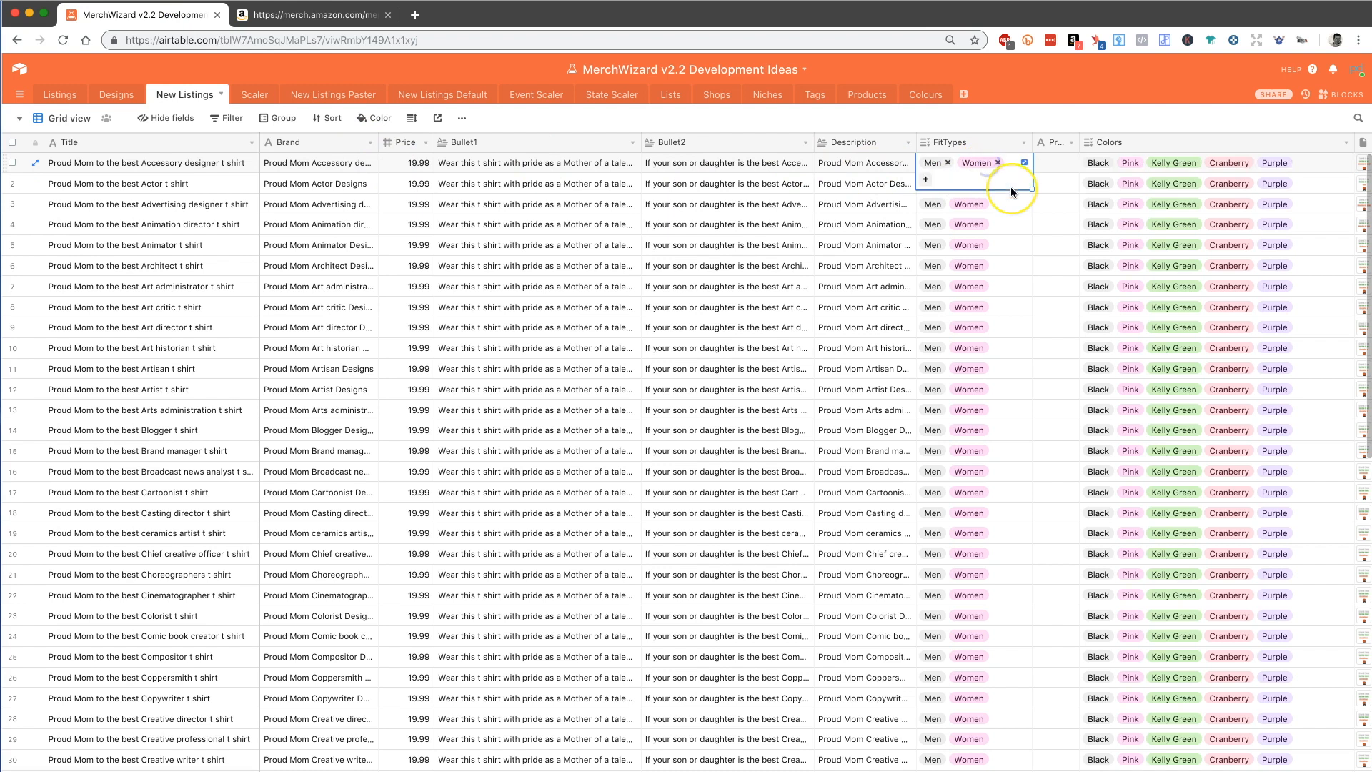
{"action": "left_click", "coordinate": [1012, 189]}
{"action": "type", "text": "you"}
{"action": "key", "text": "Return"}
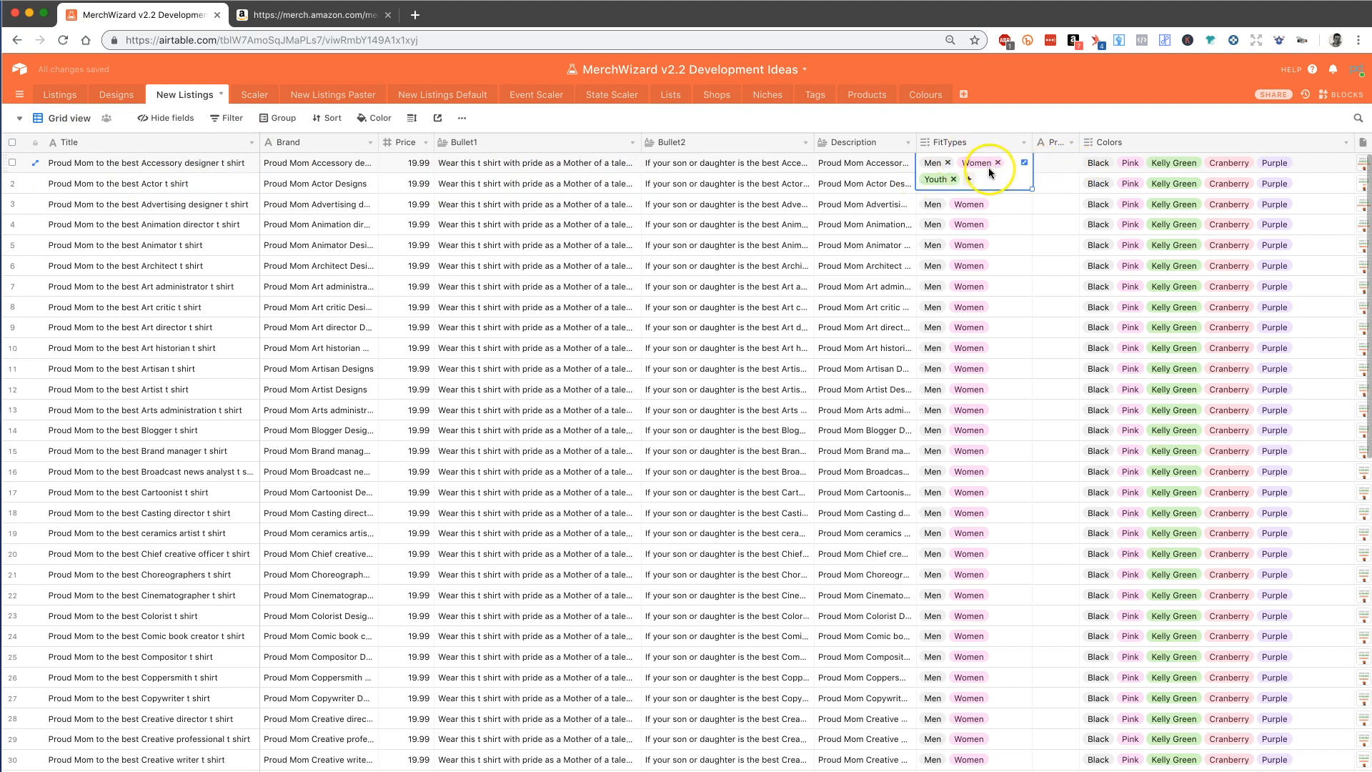
Step: Replace the Accessory designer row's Colors with Black, Asphalt, Baby Blue, Brown and Cranberry
{"action": "left_click", "coordinate": [1094, 169]}
{"action": "key", "text": "BackSpace"}
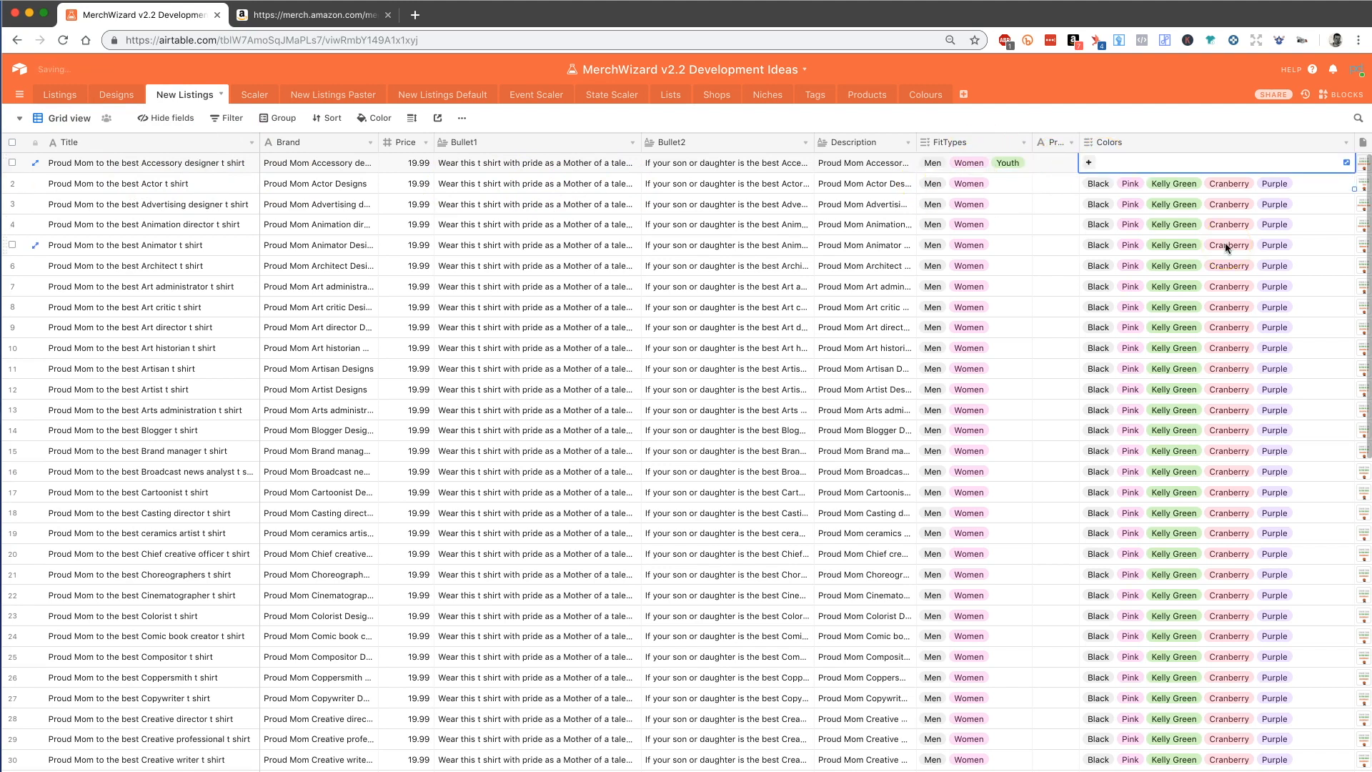
{"action": "key", "text": "Return"}
{"action": "left_click", "coordinate": [1225, 245]}
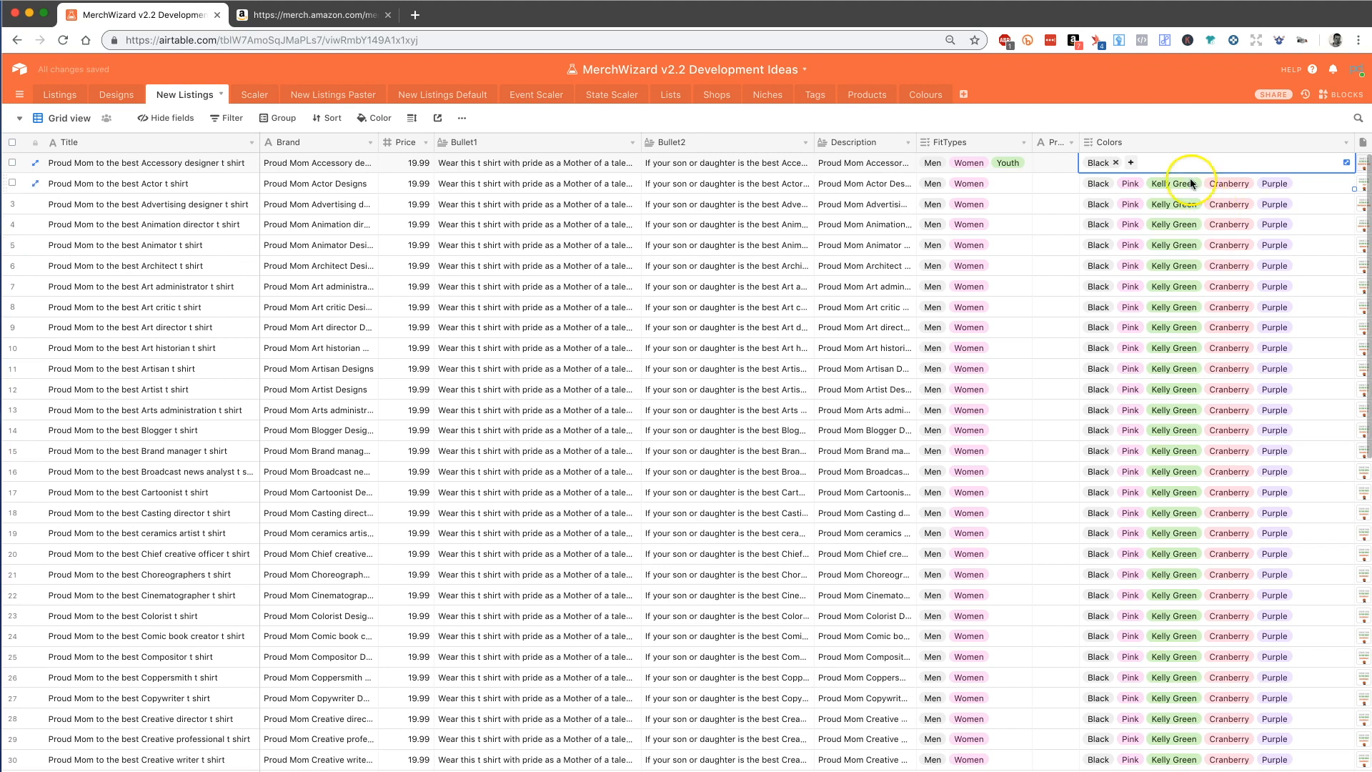
{"action": "key", "text": "Return"}
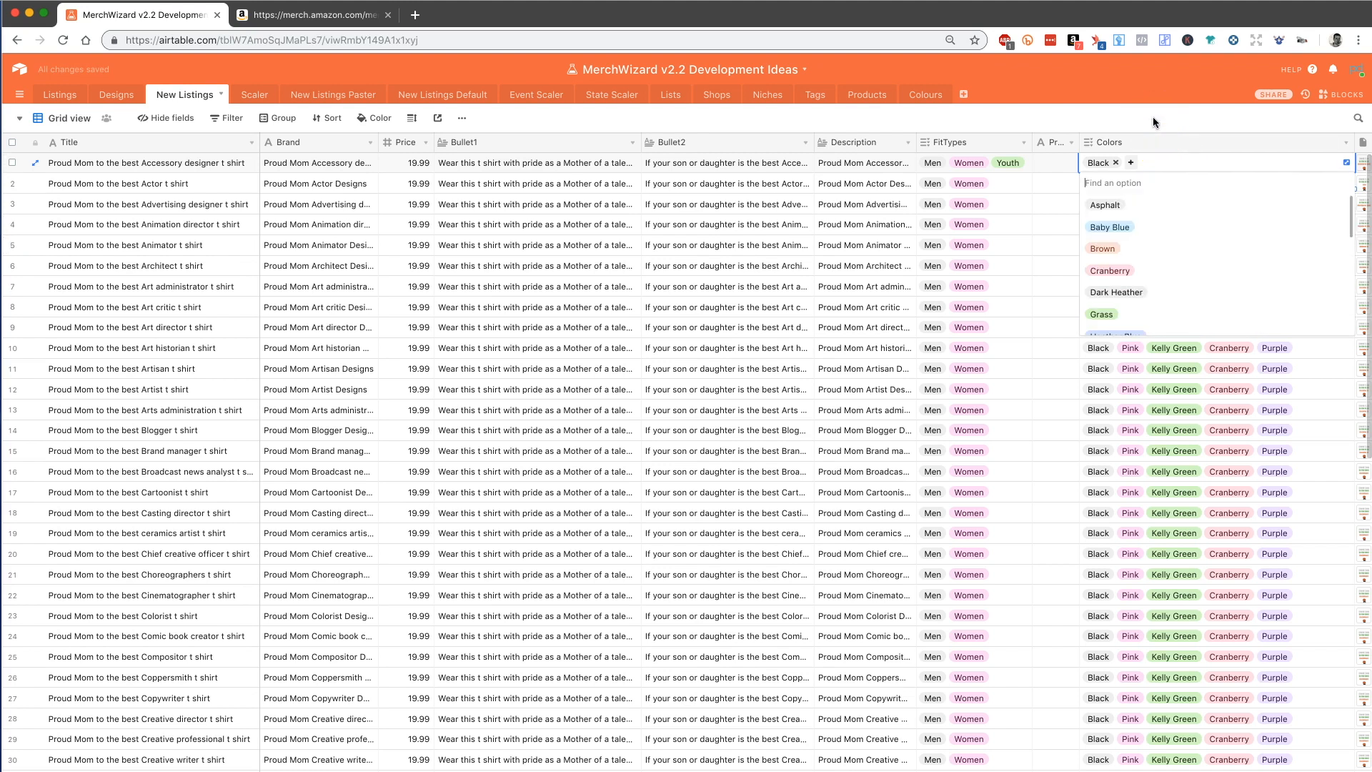
{"action": "key", "text": "Down"}
{"action": "key", "text": "Return"}
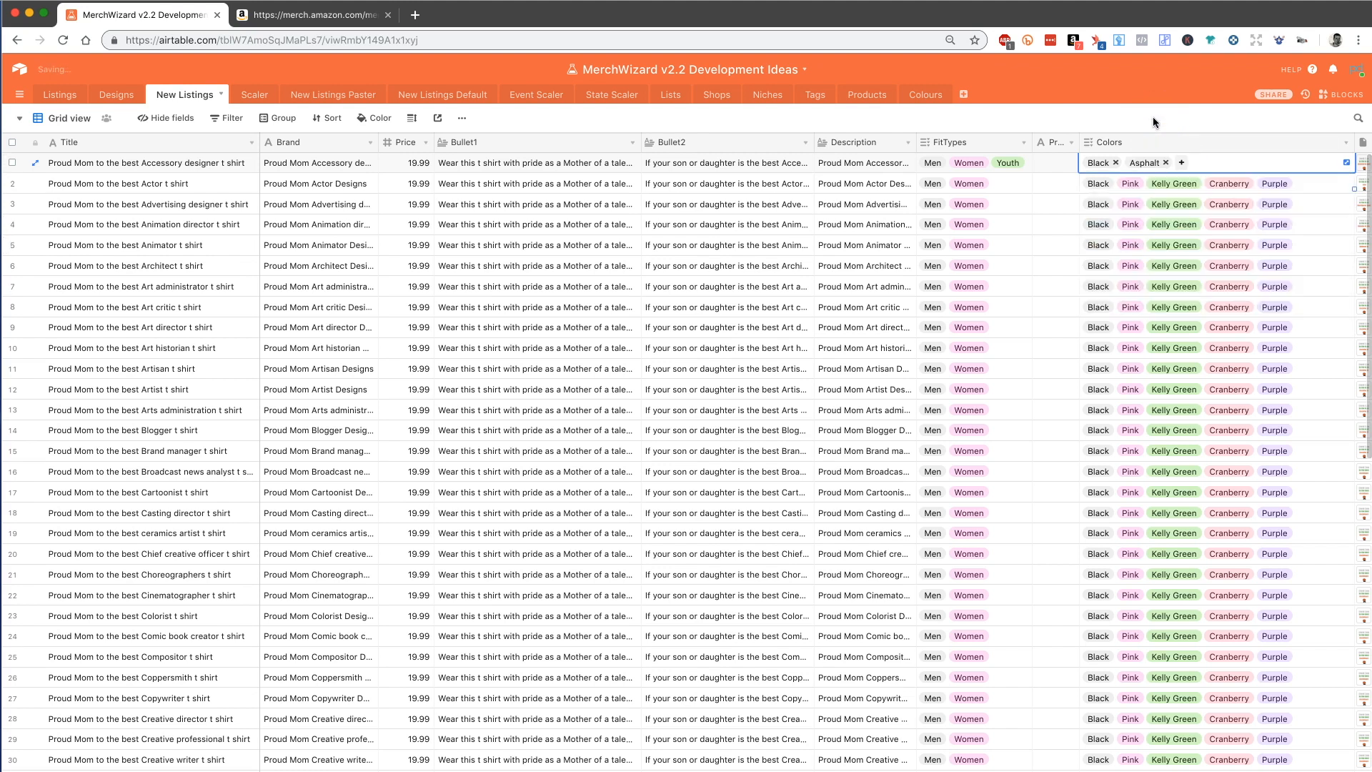
{"action": "key", "text": "Return"}
{"action": "key", "text": "Return"}
{"action": "key", "text": "Down"}
{"action": "key", "text": "Return"}
{"action": "key", "text": "Return"}
{"action": "key", "text": "Down"}
{"action": "key", "text": "Return"}
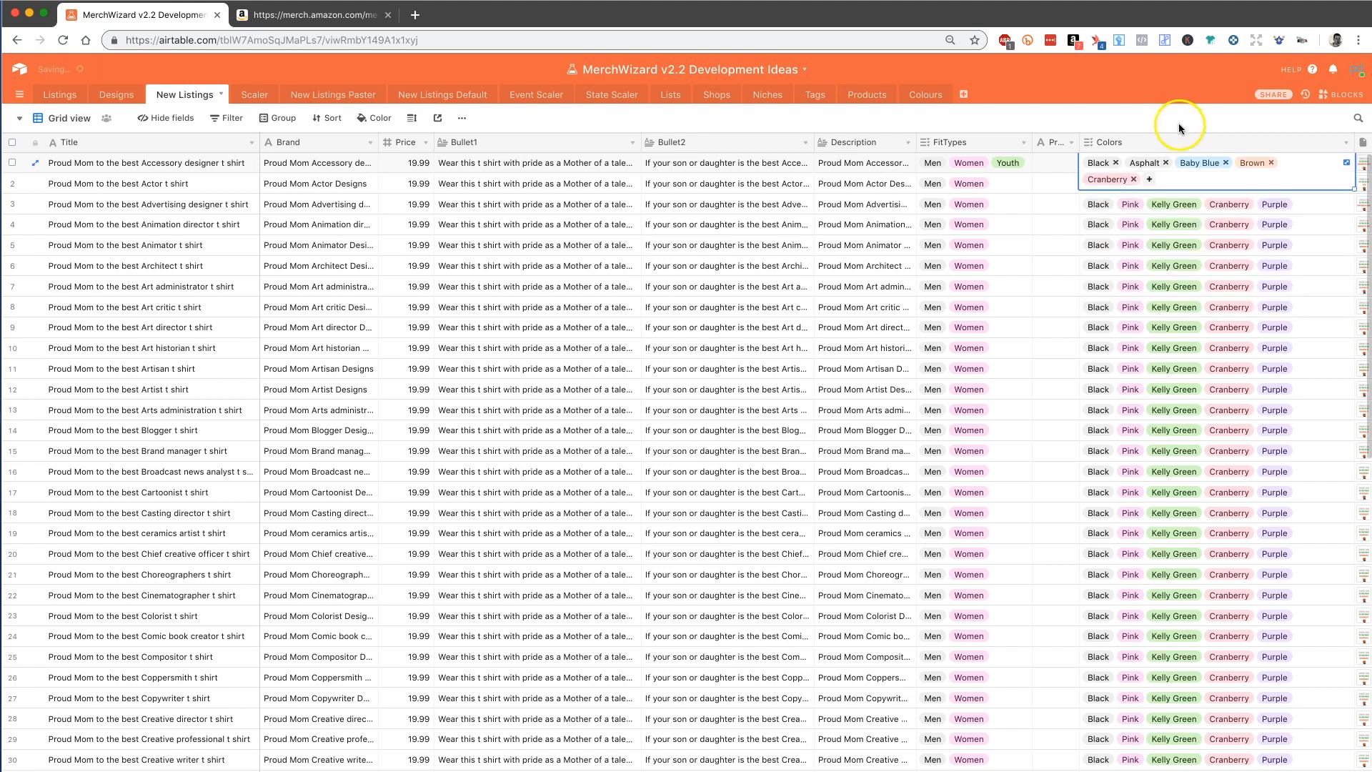
Step: Check the edited Colors and FitTypes values of the Accessory designer row
{"action": "left_click", "coordinate": [860, 164]}
{"action": "left_click", "coordinate": [1109, 160]}
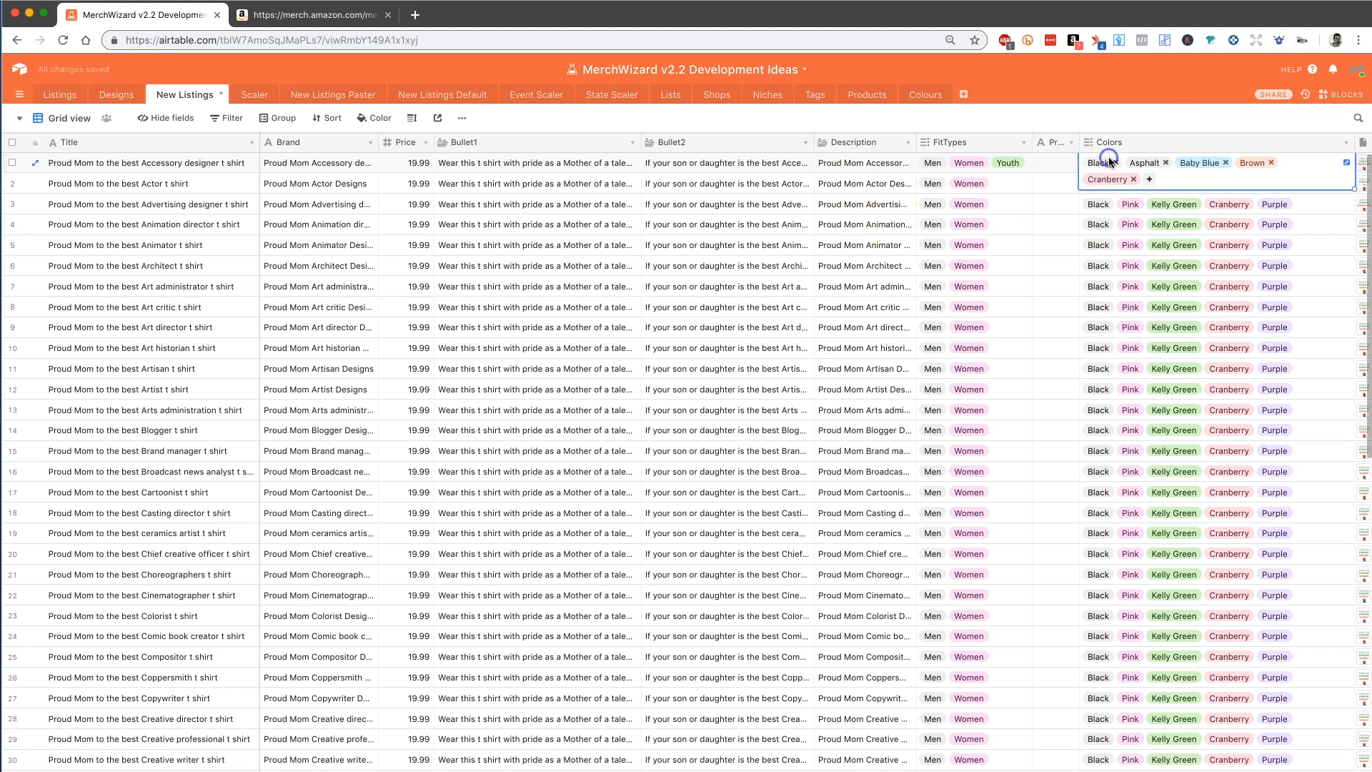
{"action": "left_click", "coordinate": [954, 170]}
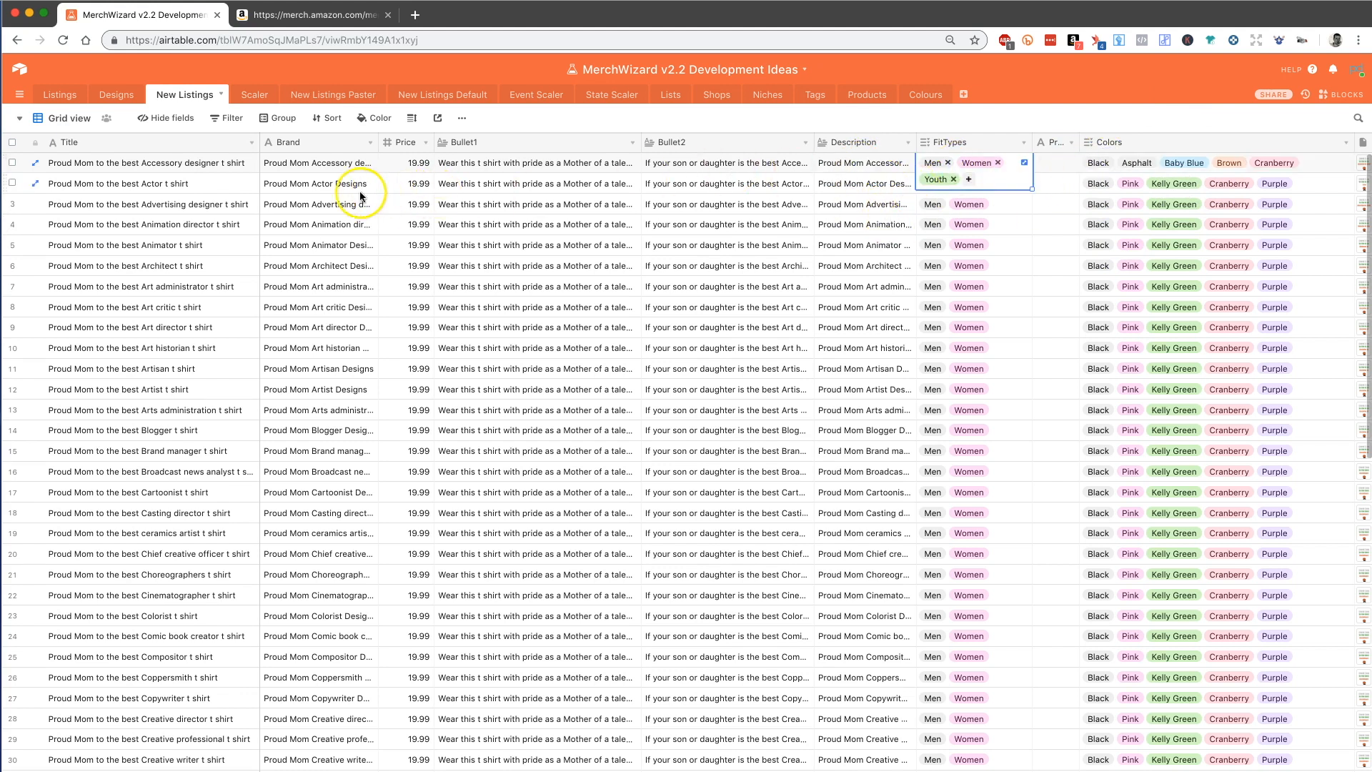
Step: Return to the new Amazon product, save its artwork selection and continue to the product configuration
{"action": "left_click", "coordinate": [281, 13]}
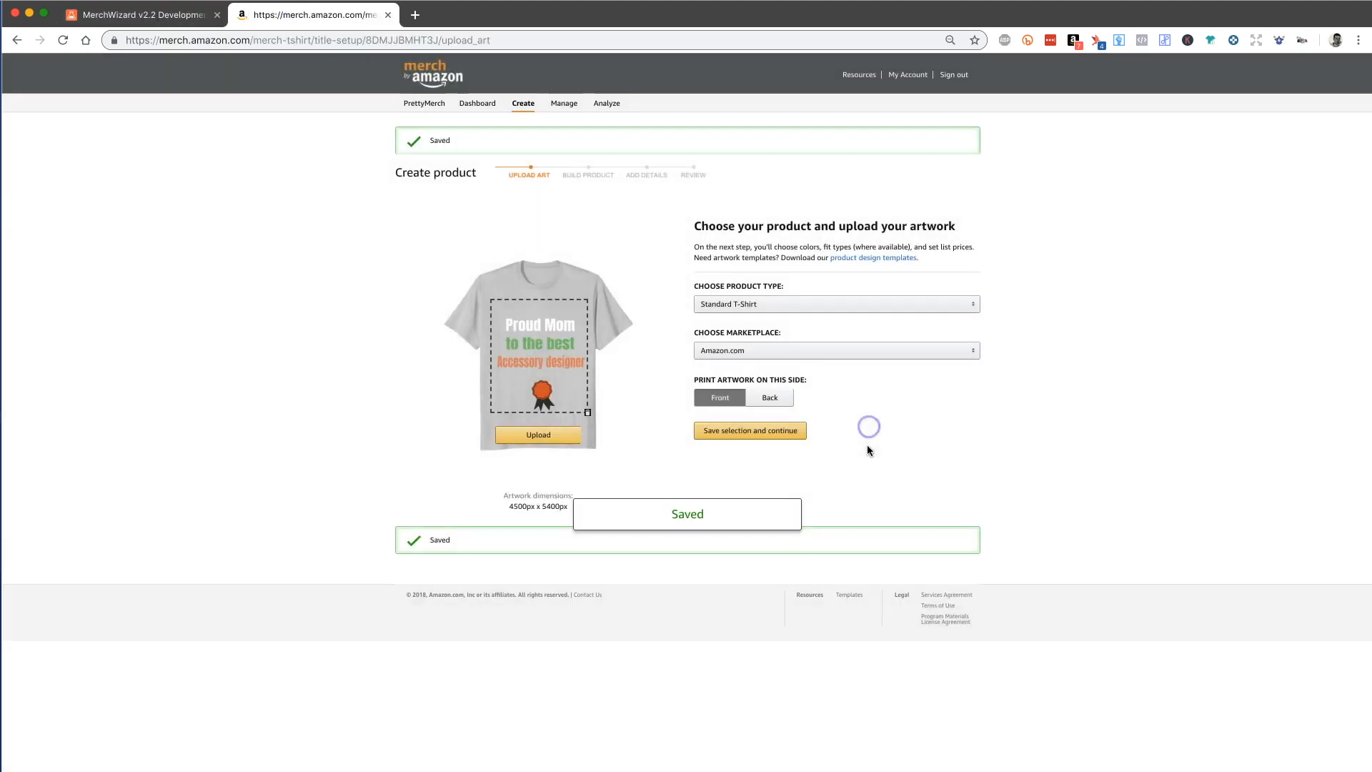
{"action": "left_click", "coordinate": [713, 423]}
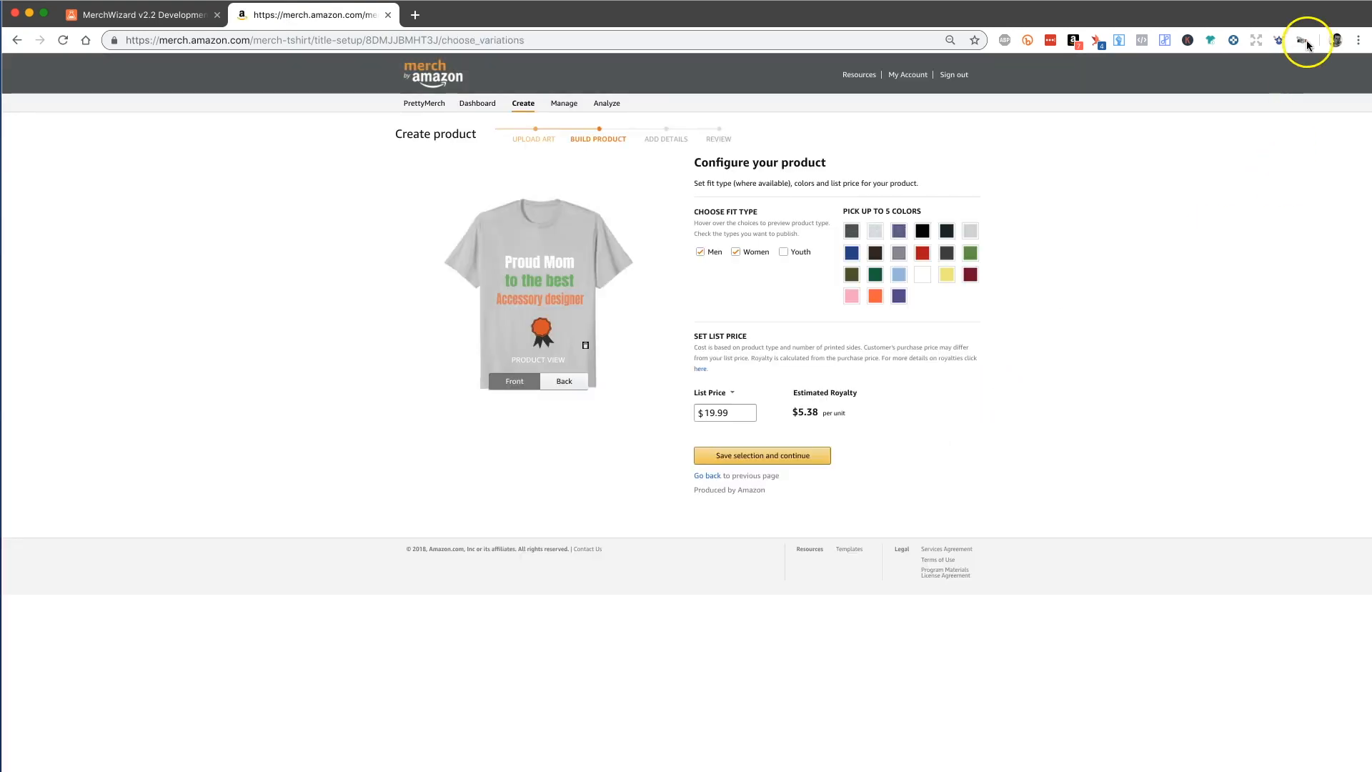
Step: Search MerchWizard's New Listings for "accessory" and select the Accessory designer t shirt to fill the product configuration
{"action": "left_click", "coordinate": [1279, 40]}
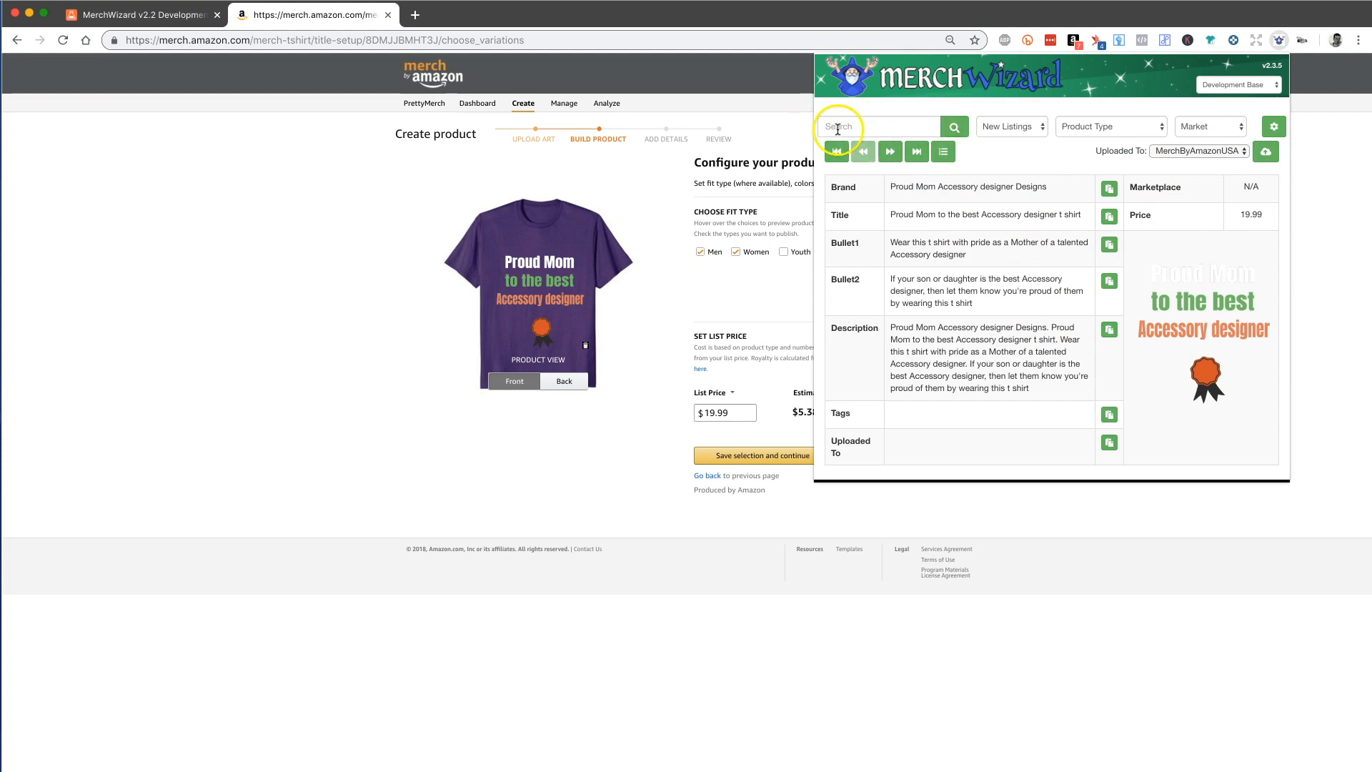
{"action": "left_click", "coordinate": [956, 130]}
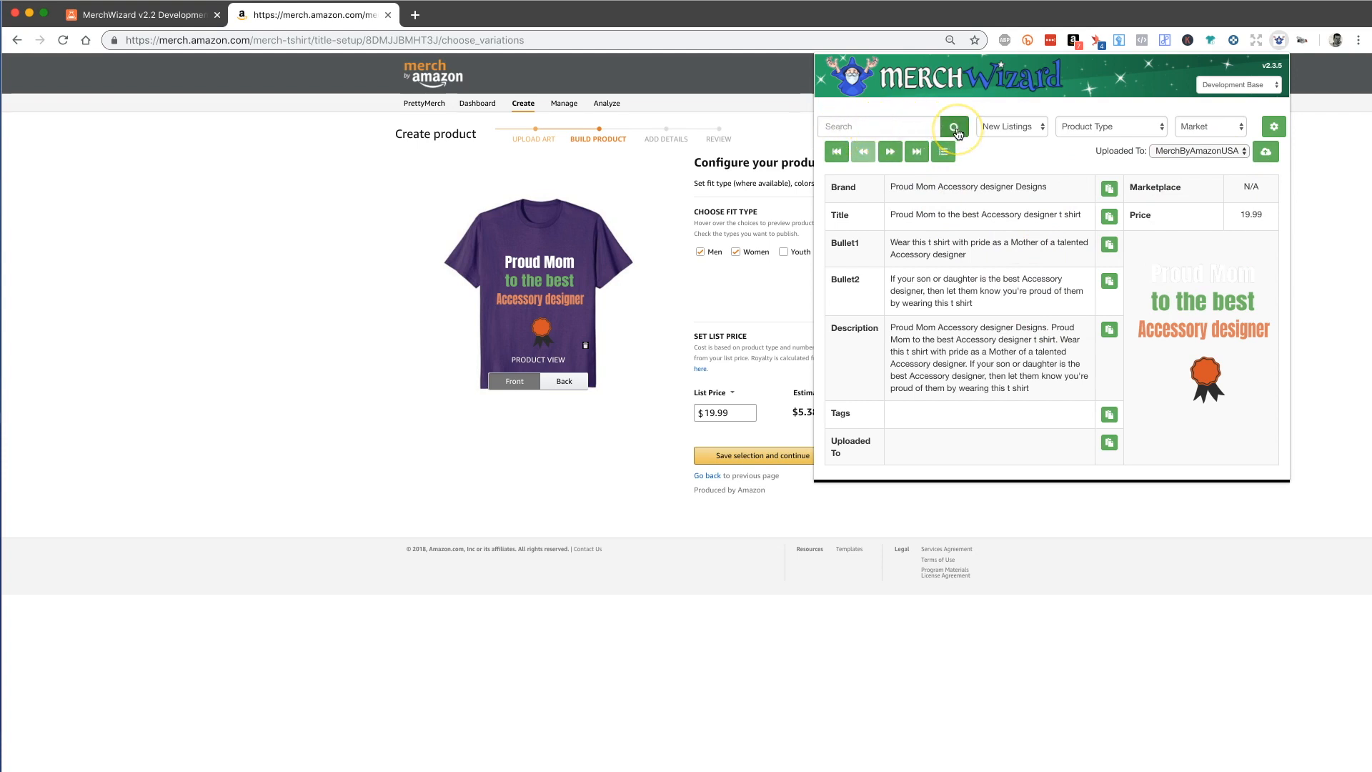
{"action": "left_click", "coordinate": [893, 127]}
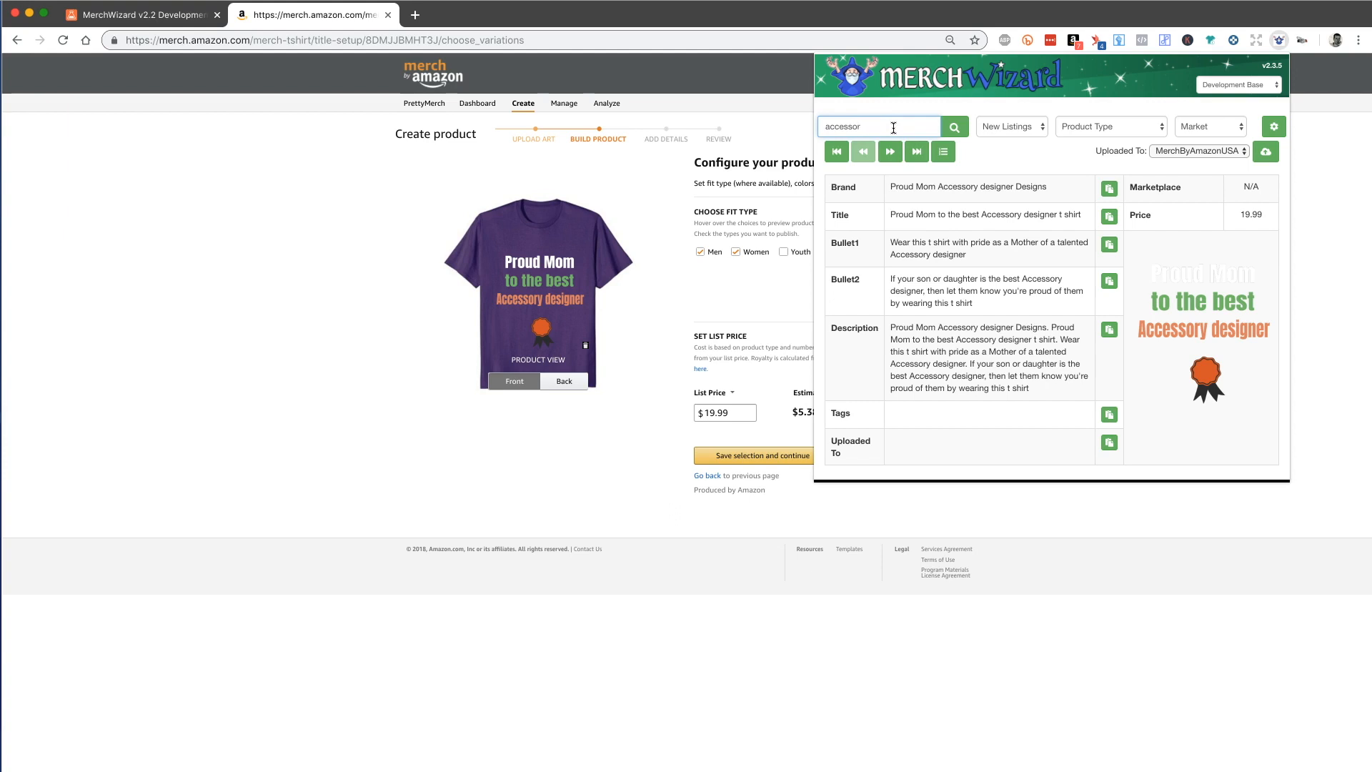
{"action": "key", "text": "Return"}
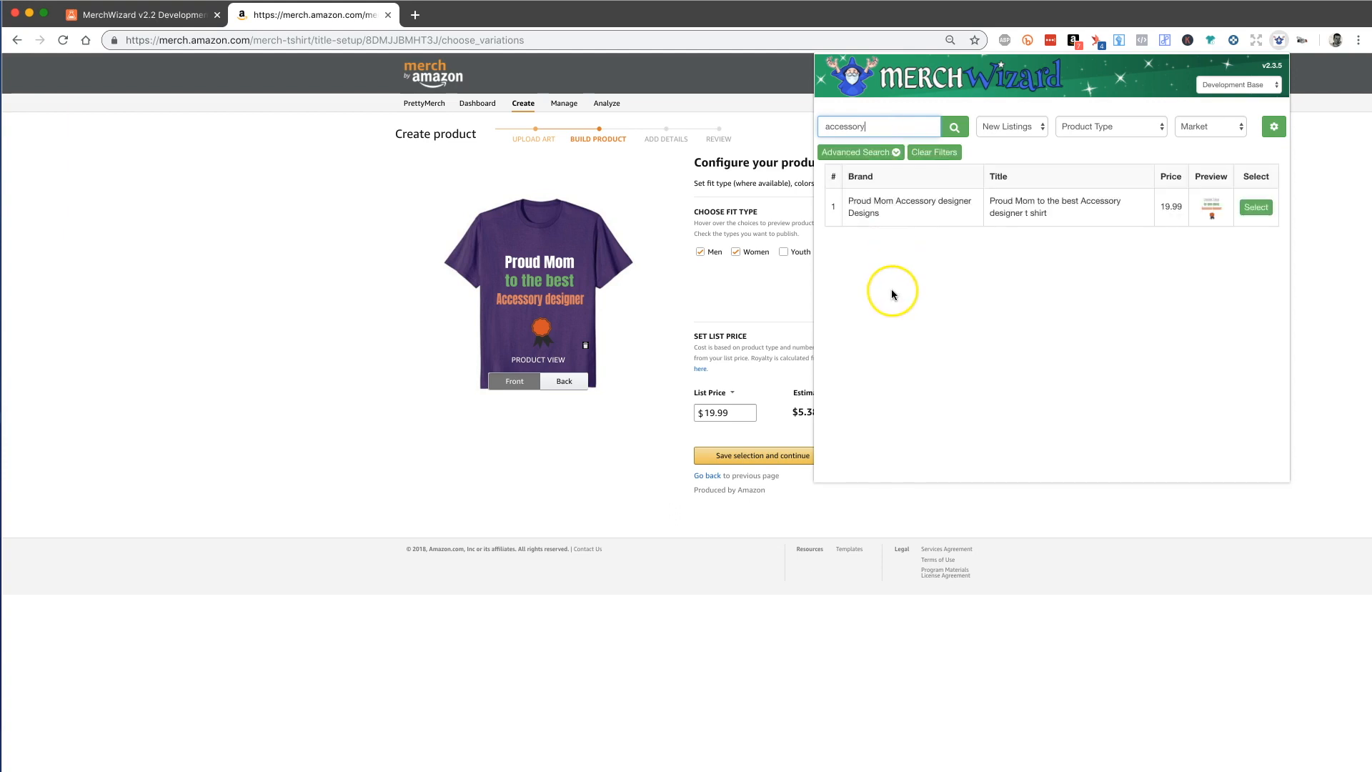
{"action": "left_click", "coordinate": [1256, 207]}
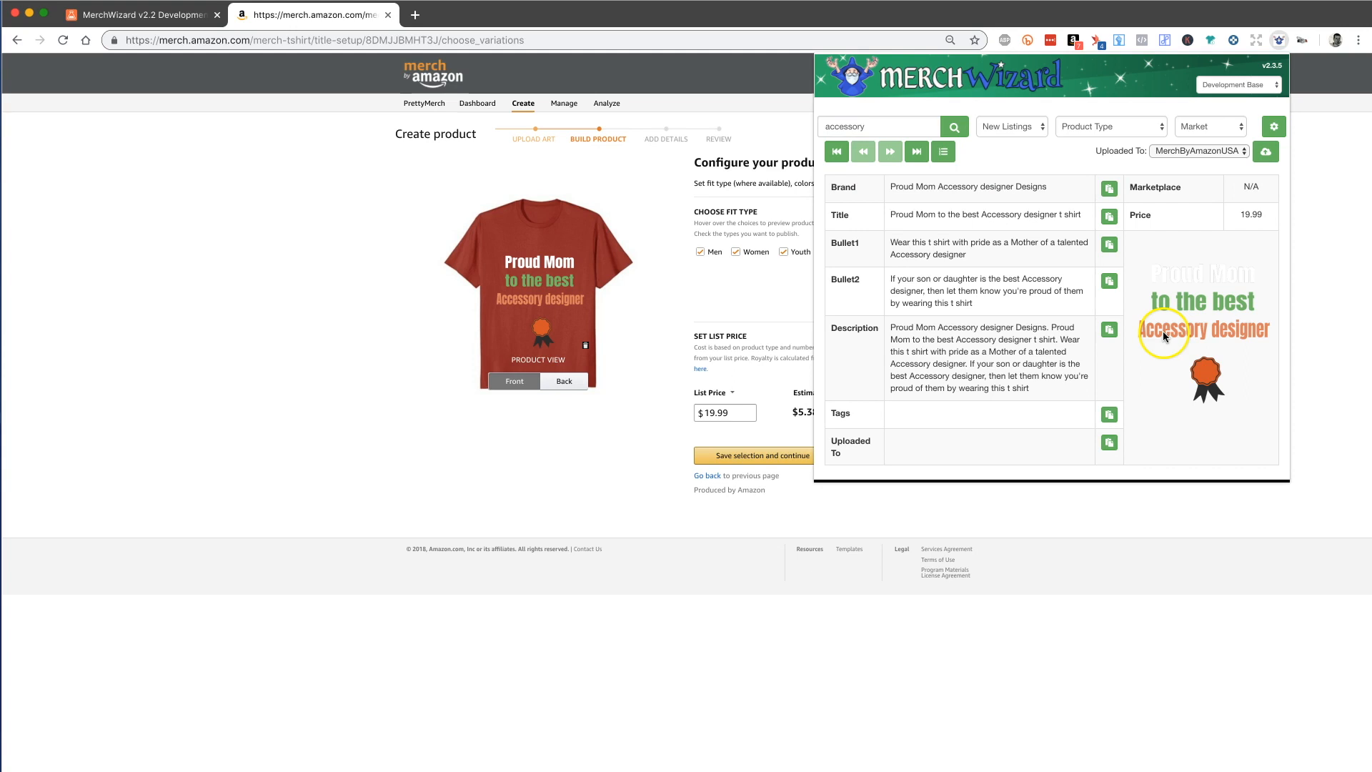
Step: Compare the product's filled fit types and colors with the Accessory designer row in Airtable
{"action": "left_click", "coordinate": [775, 263]}
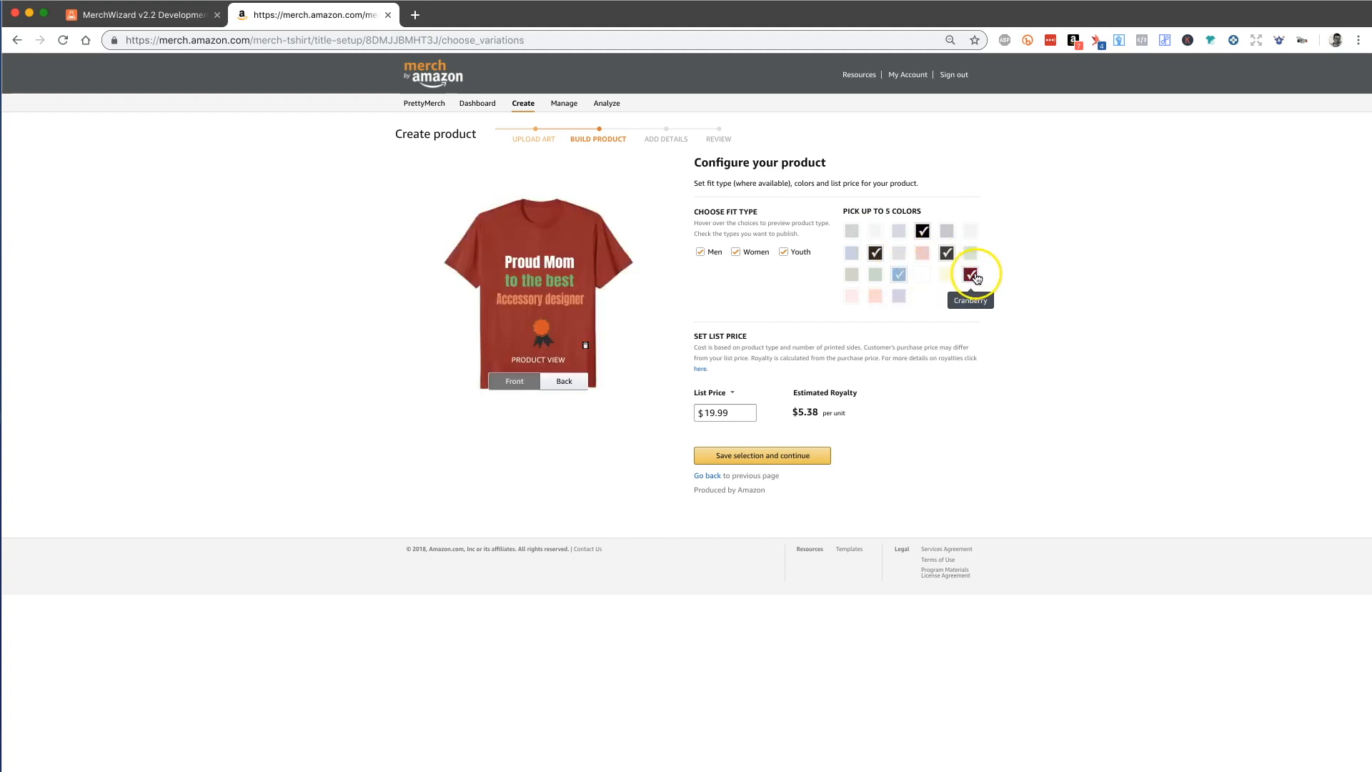
{"action": "key", "text": "ctrl+shift+Tab"}
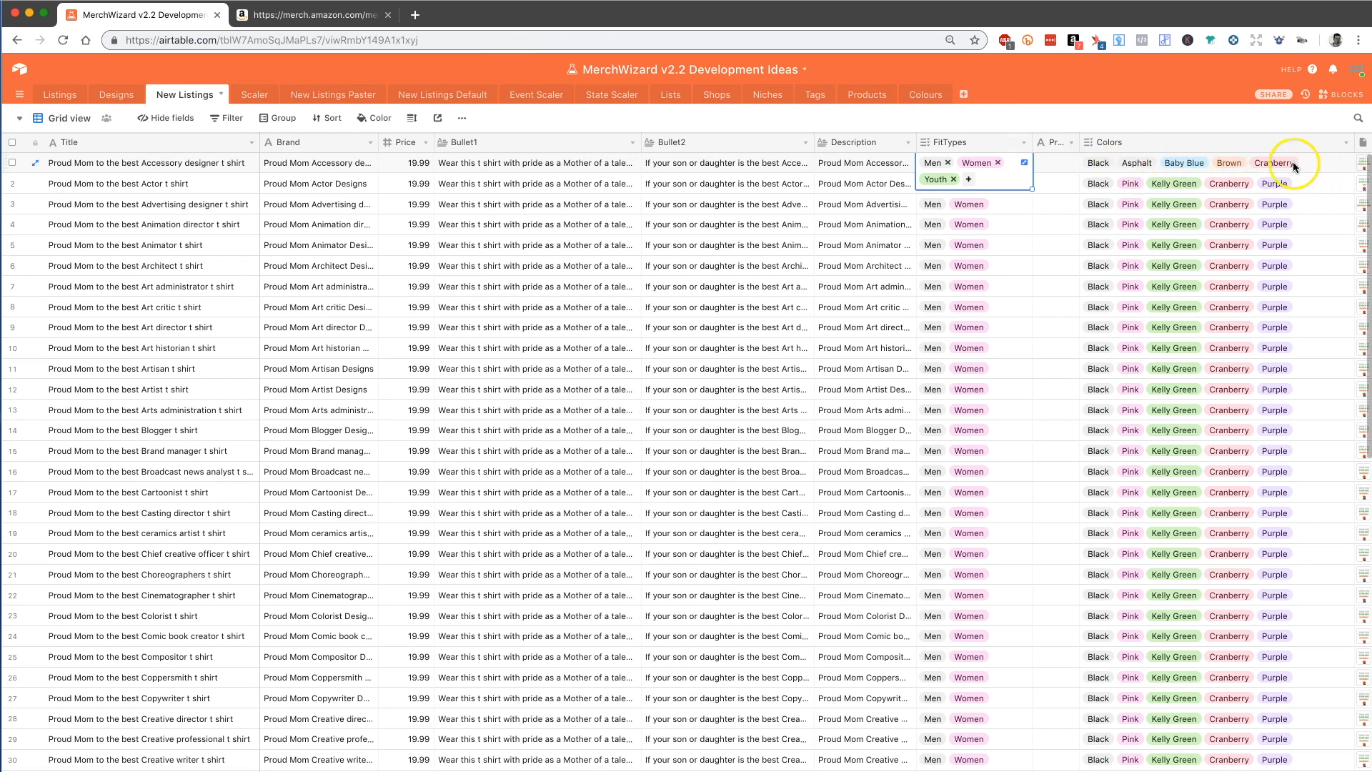
{"action": "left_click", "coordinate": [286, 15]}
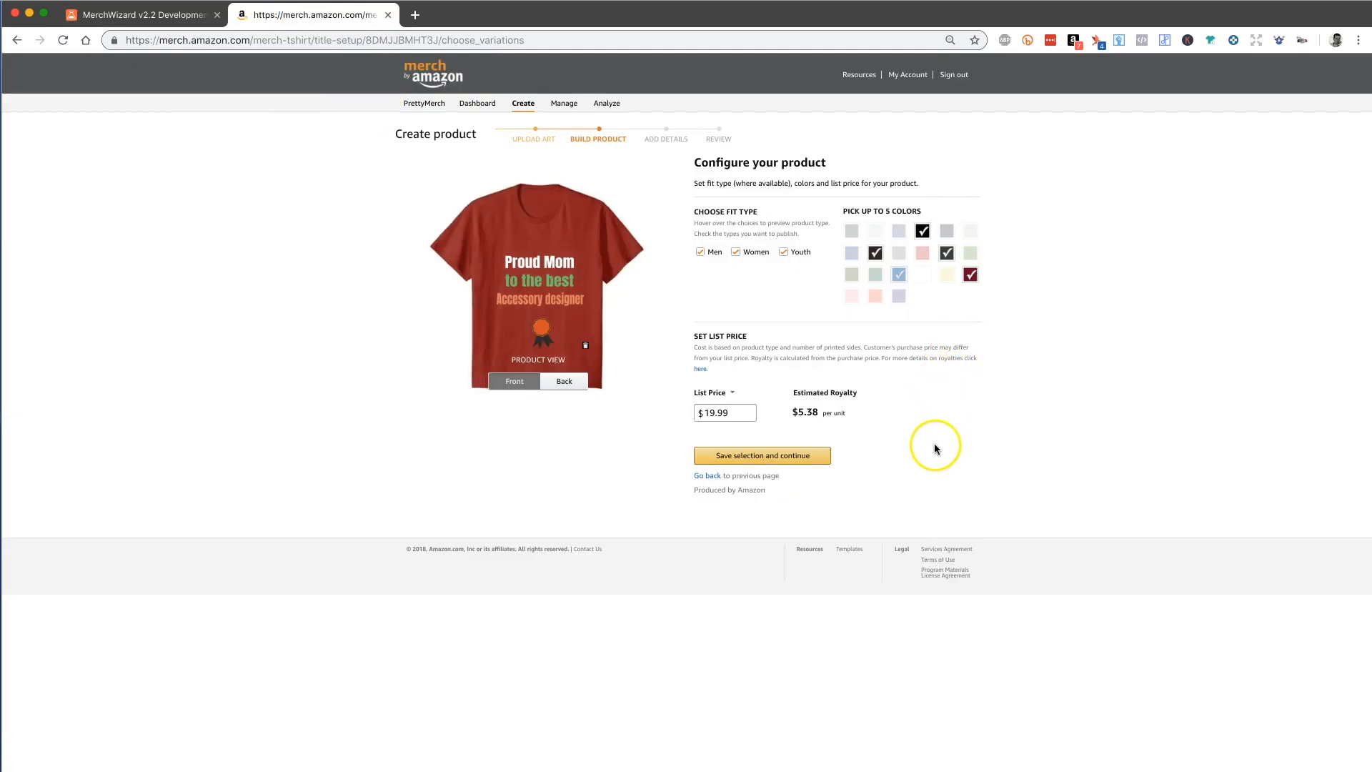
Step: List all New Listings in MerchWizard and select the Accessory designer t shirt again for the product configuration
{"action": "key", "text": "alt+m"}
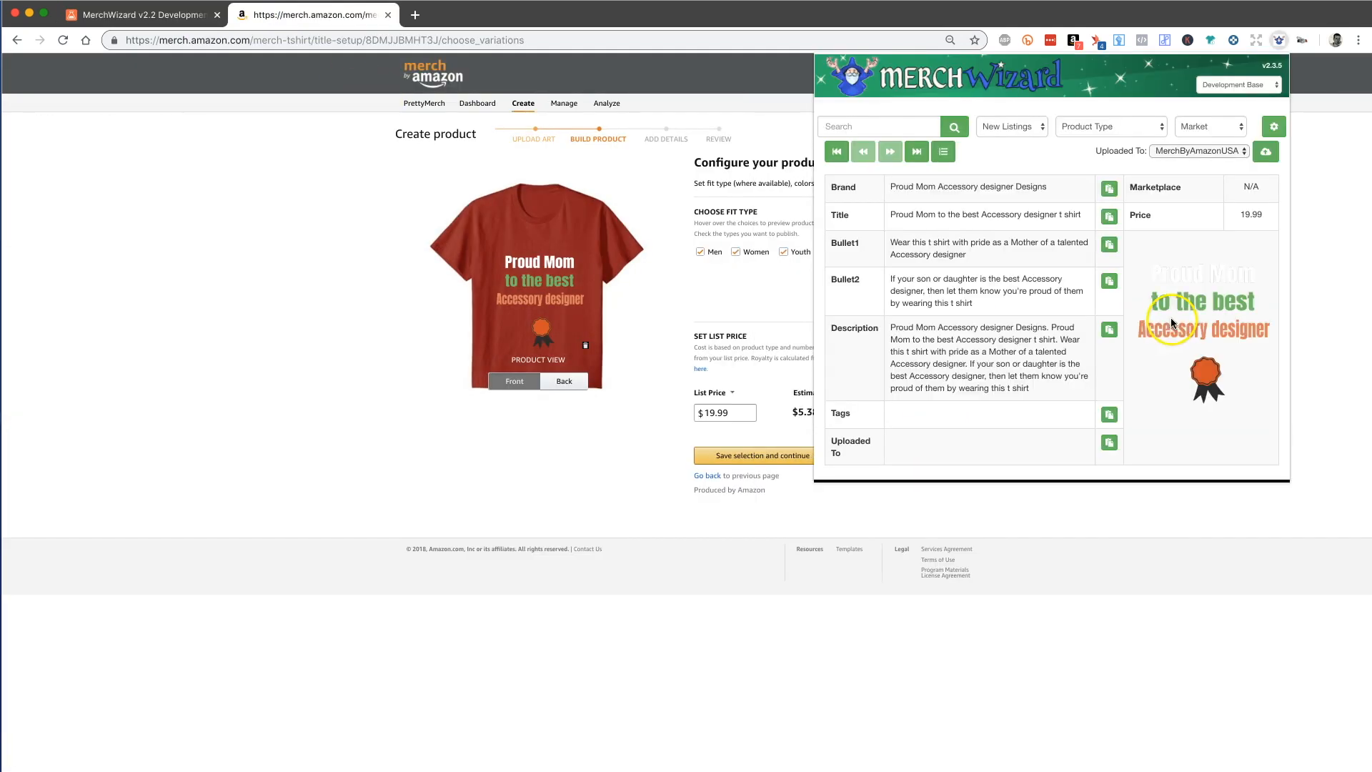
{"action": "left_click", "coordinate": [955, 128]}
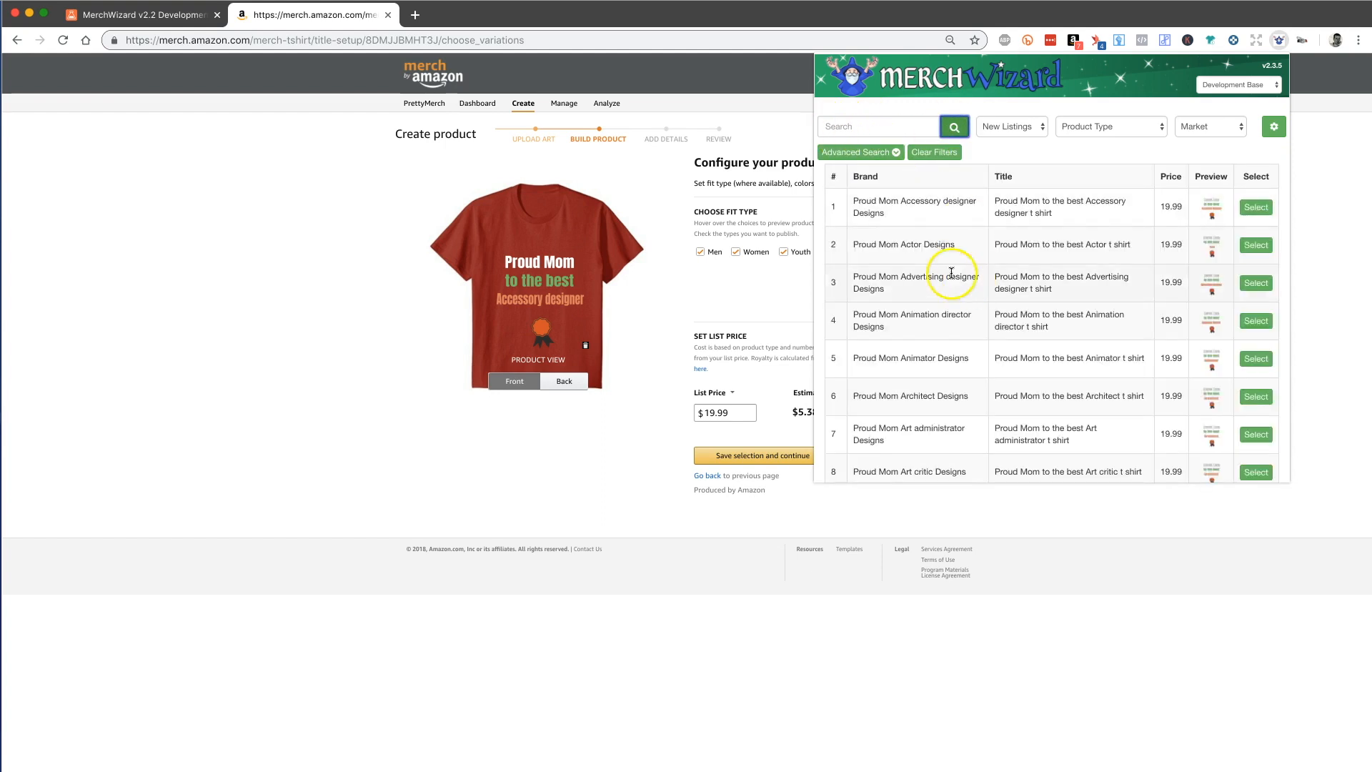
{"action": "left_click", "coordinate": [1256, 208]}
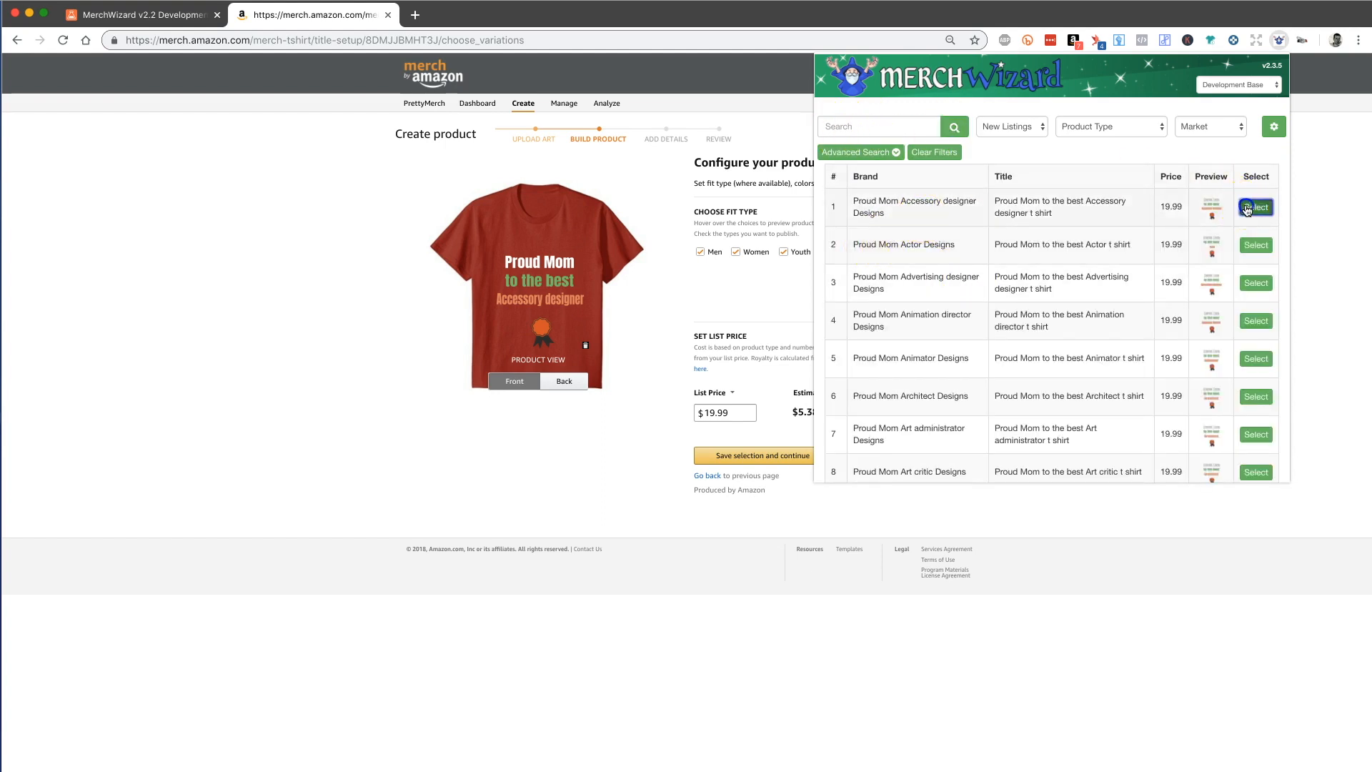
{"action": "left_click", "coordinate": [1126, 327]}
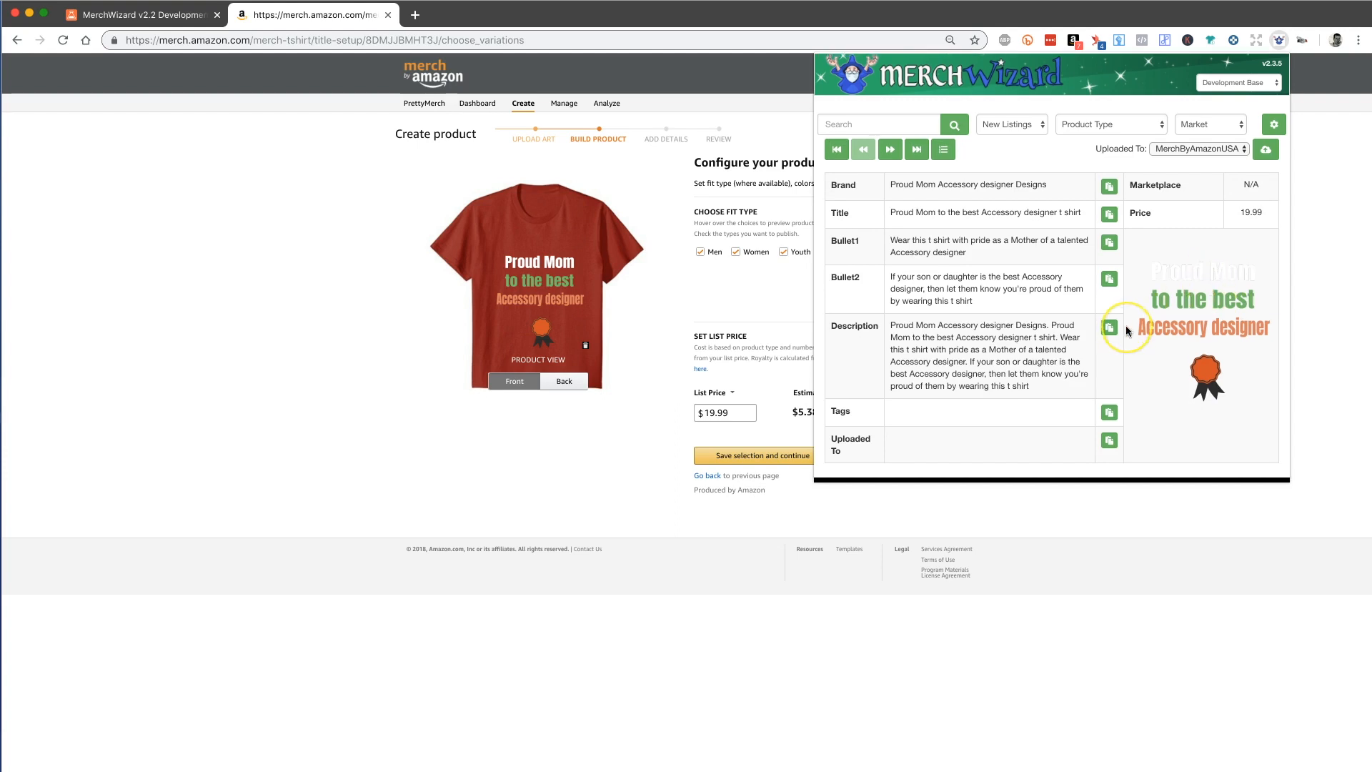
{"action": "left_click", "coordinate": [1126, 330]}
{"action": "left_click", "coordinate": [616, 438]}
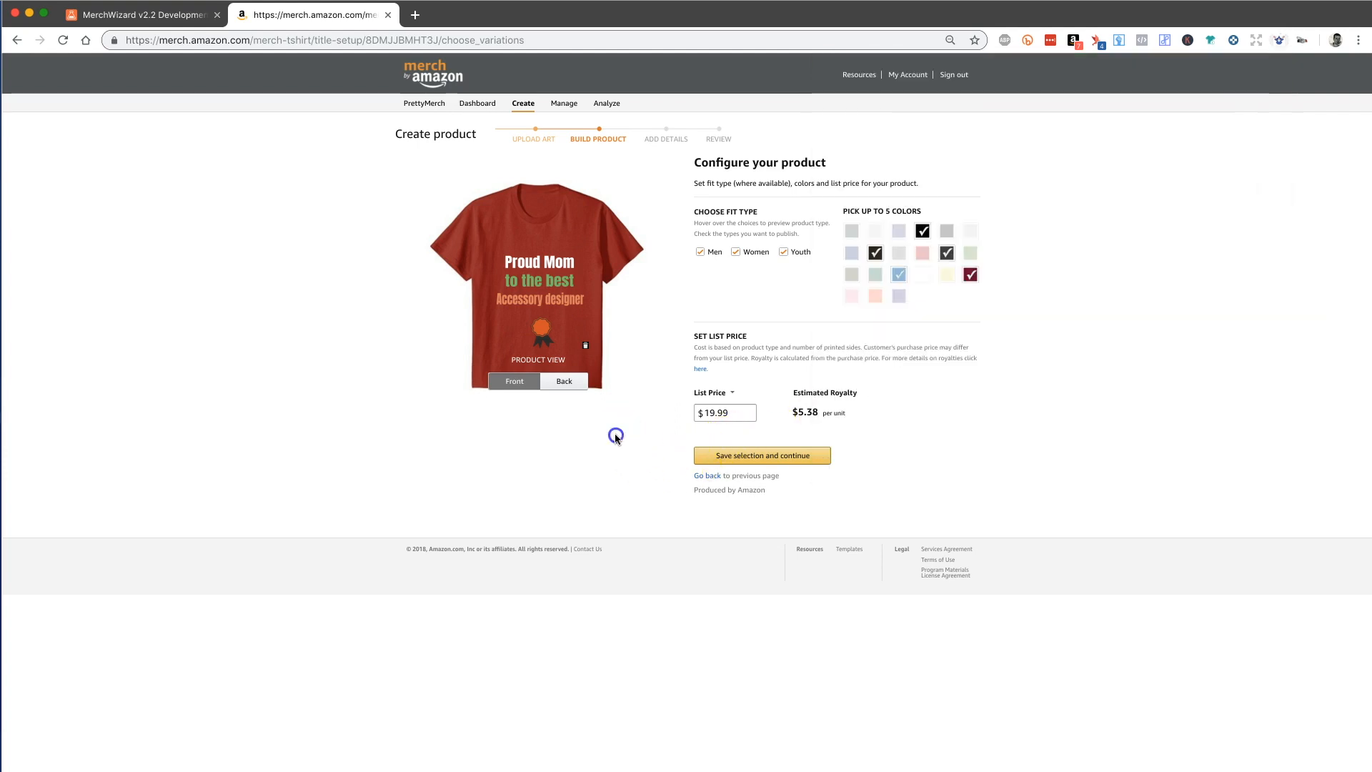
Step: Switch to Airtable's New Listings table and set the Actor row's FitTypes to Men only
{"action": "left_click", "coordinate": [171, 15]}
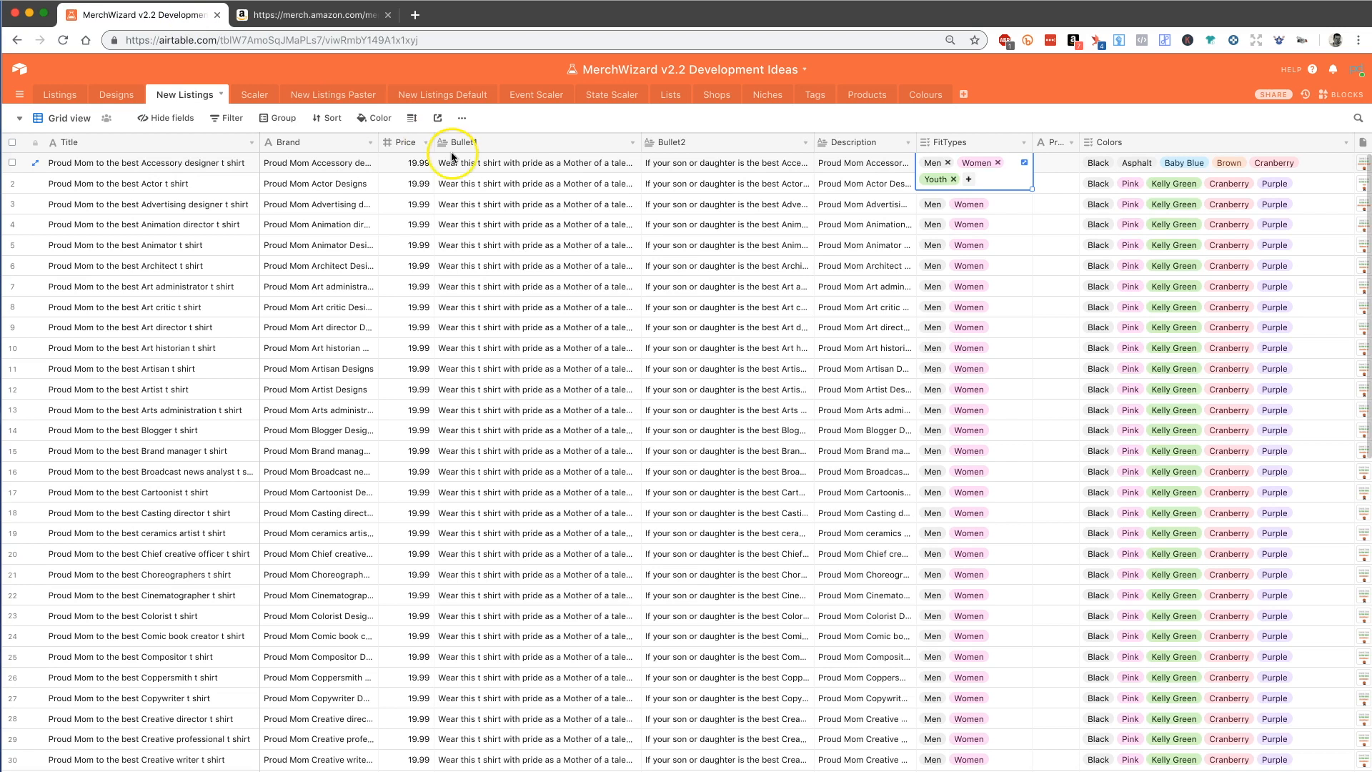
{"action": "left_click", "coordinate": [1011, 205]}
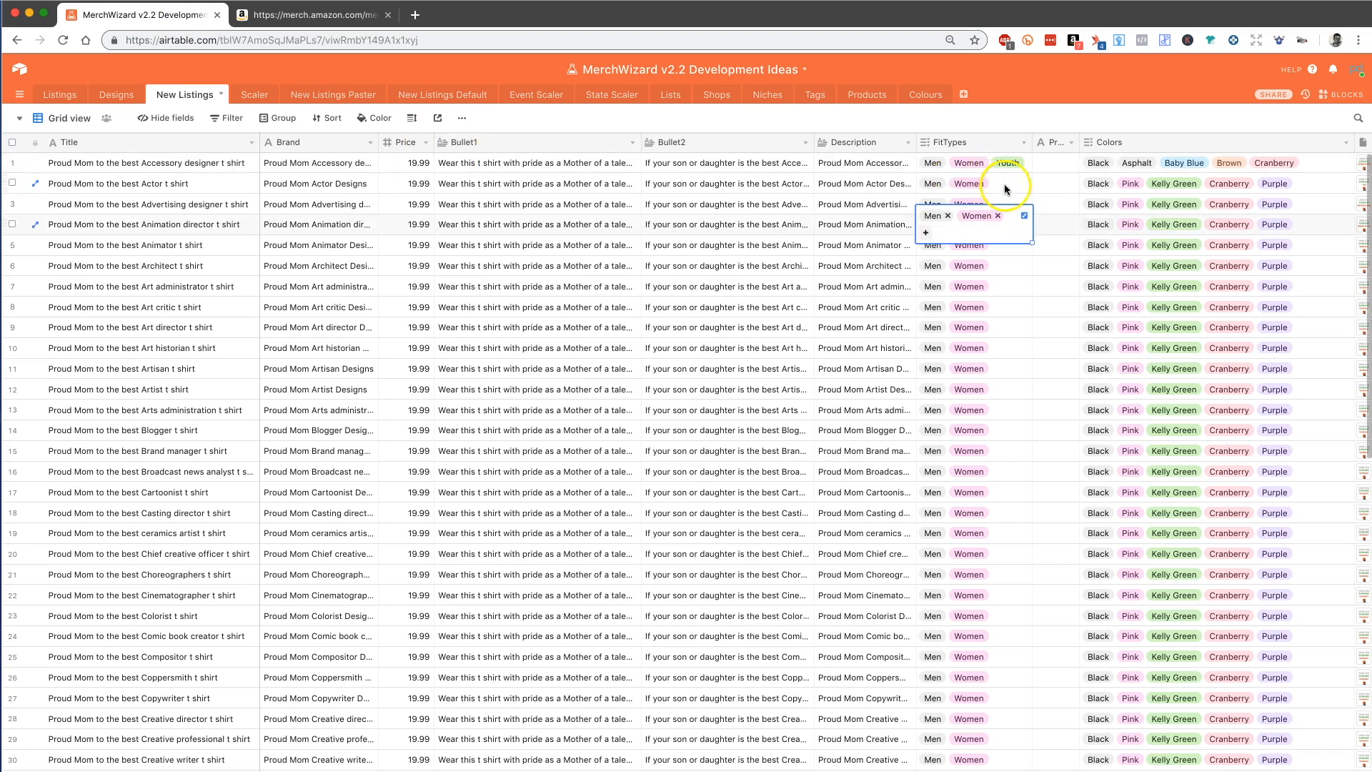
{"action": "left_click", "coordinate": [1006, 189]}
{"action": "key", "text": "BackSpace"}
{"action": "key", "text": "BackSpace"}
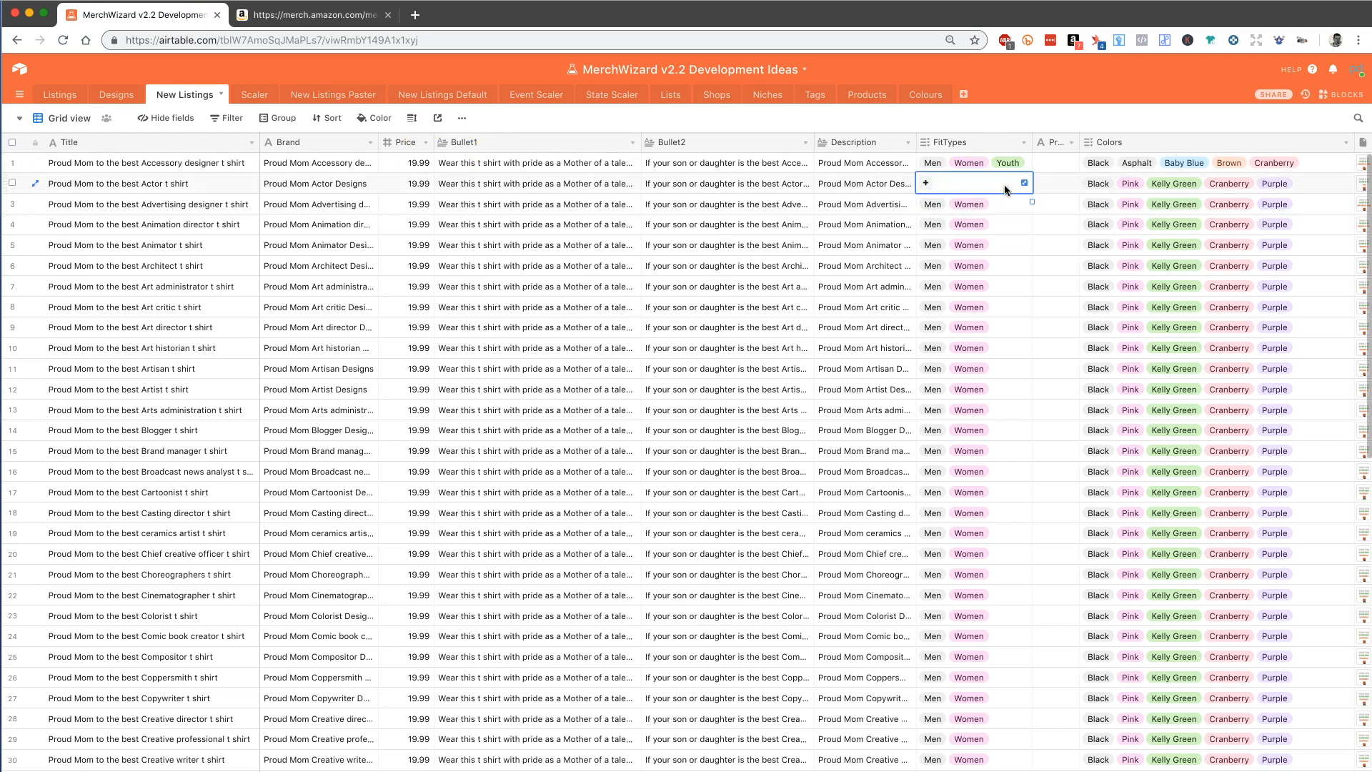
{"action": "type", "text": "men"}
{"action": "key", "text": "Return"}
Step: Set the FitTypes of the Advertising designer row to Women only
{"action": "key", "text": "Down"}
{"action": "key", "text": "BackSpace"}
{"action": "type", "text": "wom"}
{"action": "key", "text": "Return"}
Step: Add Youth to the Animation director row's FitTypes and remove Men from it
{"action": "key", "text": "Down"}
{"action": "key", "text": "Return"}
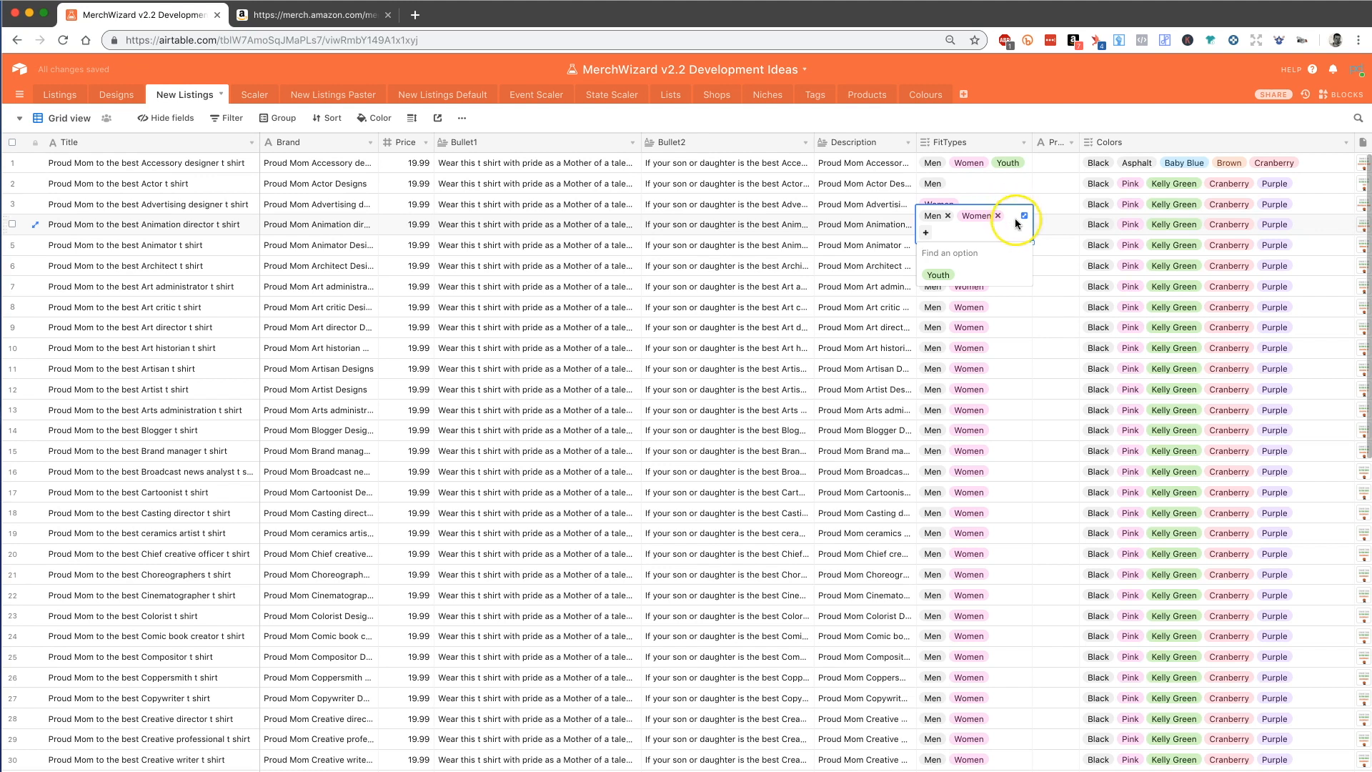
{"action": "type", "text": "y"}
{"action": "key", "text": "Return"}
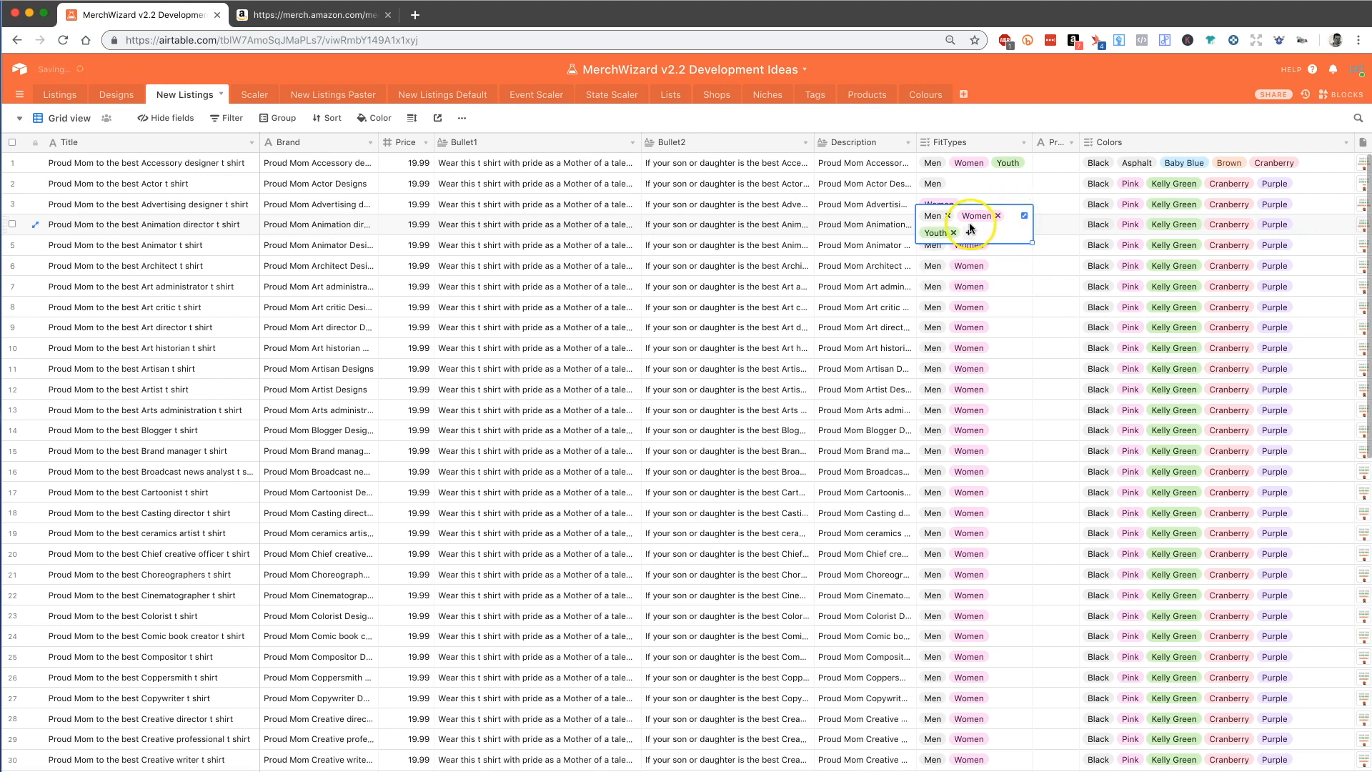
{"action": "left_click", "coordinate": [948, 216]}
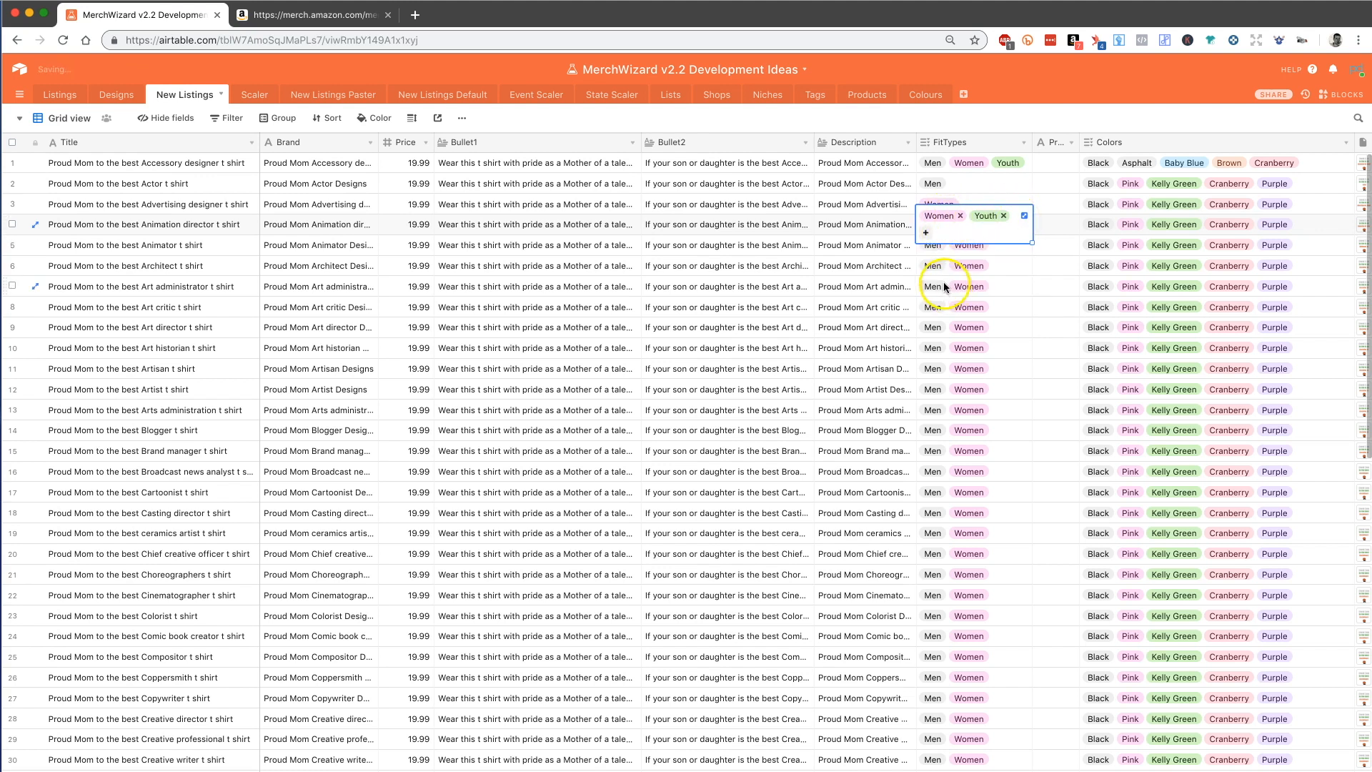
{"action": "left_click", "coordinate": [843, 250]}
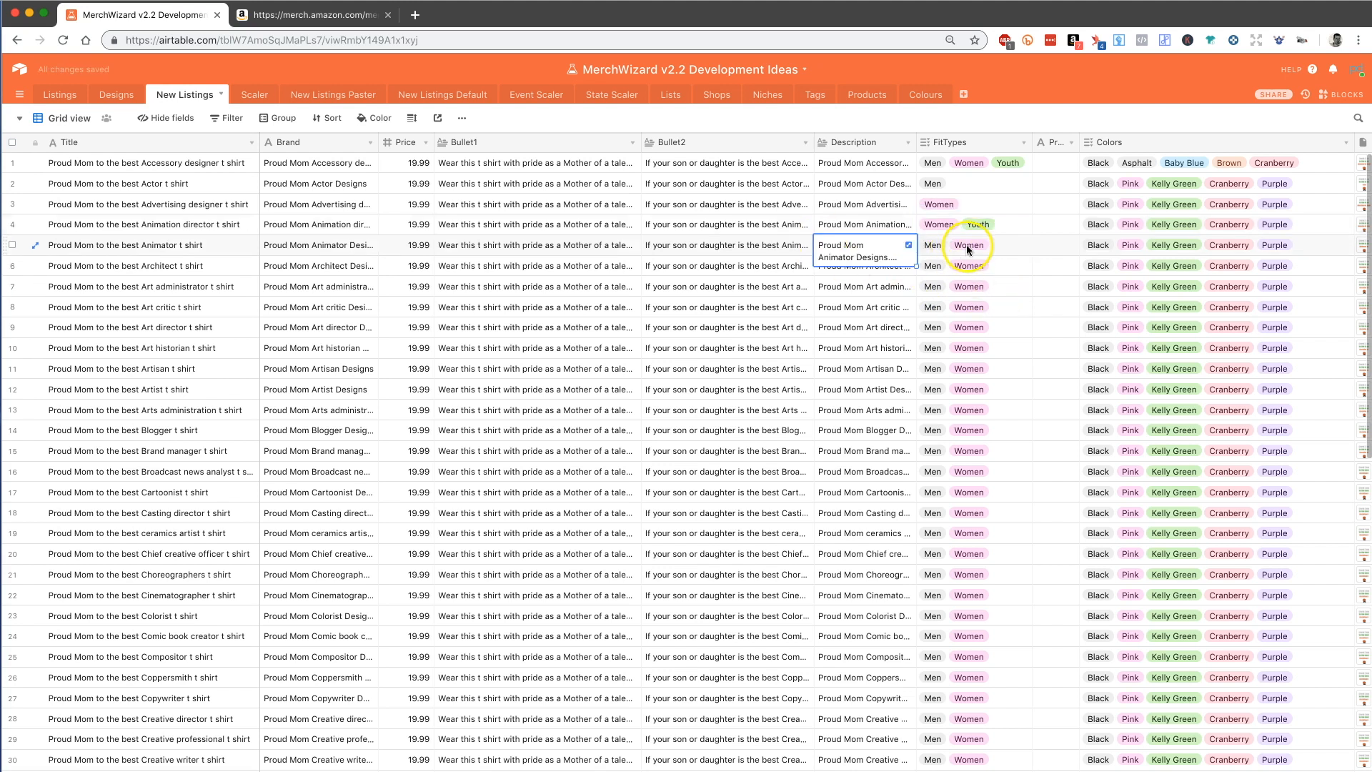
Step: Replace the Actor row's Colors with Brown, Cranberry, Royal Blue, Orange and Heather Blue
{"action": "left_click", "coordinate": [1193, 182]}
{"action": "key", "text": "Delete"}
{"action": "left_click", "coordinate": [1194, 183]}
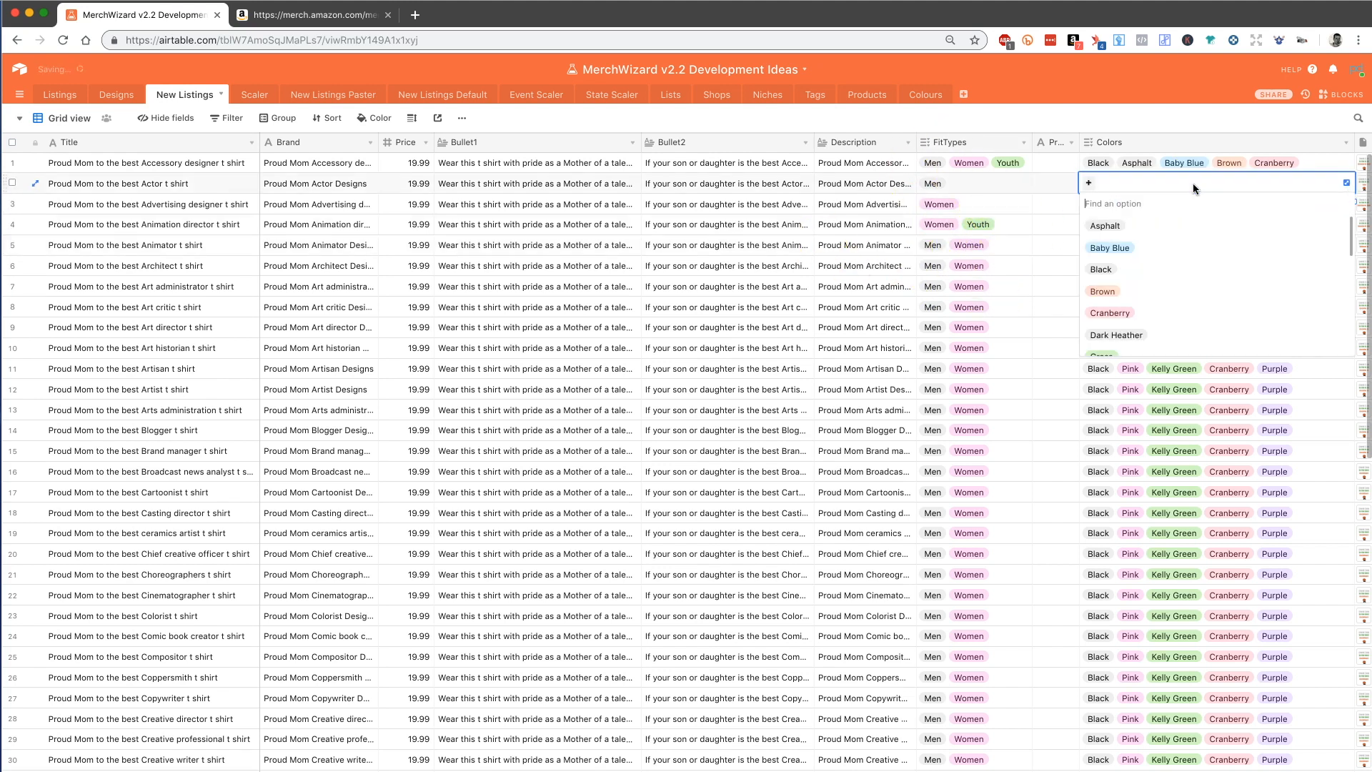
{"action": "left_click", "coordinate": [1196, 299]}
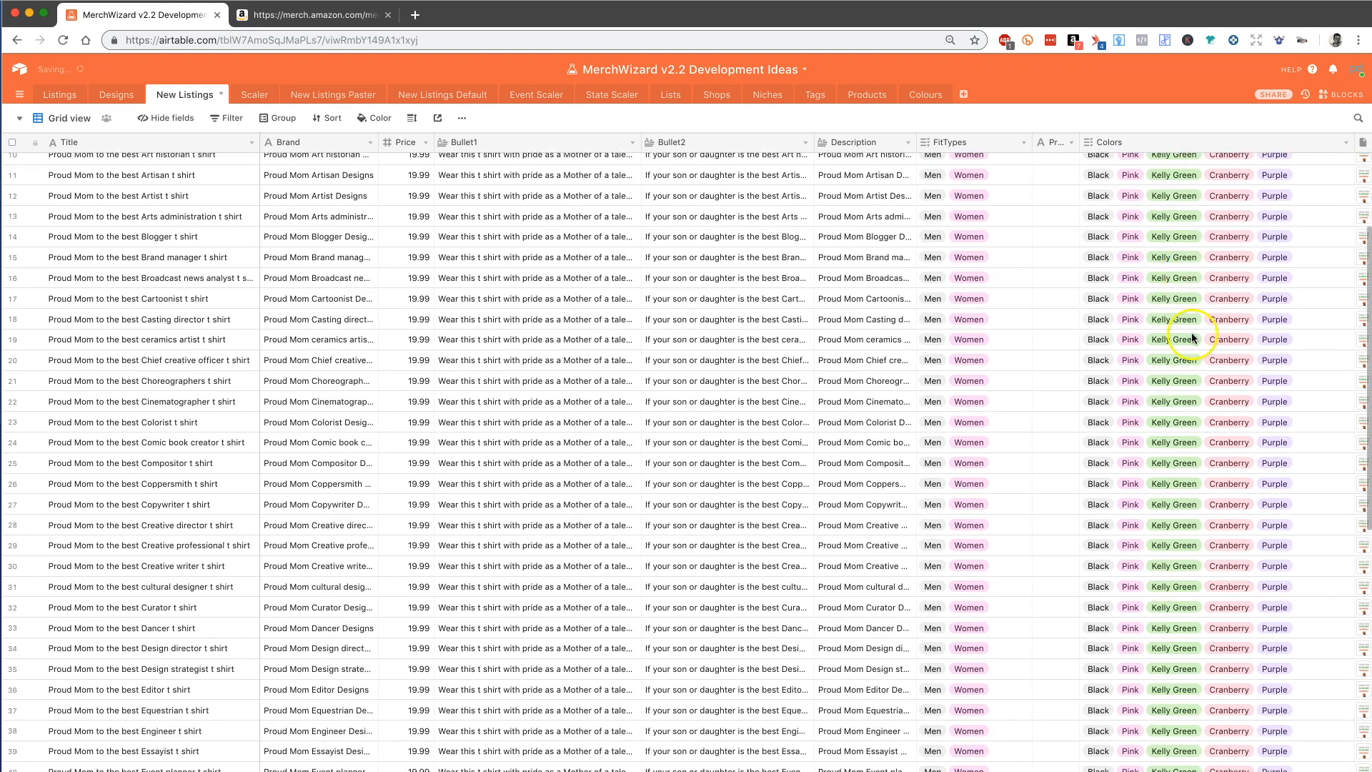
{"action": "left_click", "coordinate": [1159, 288]}
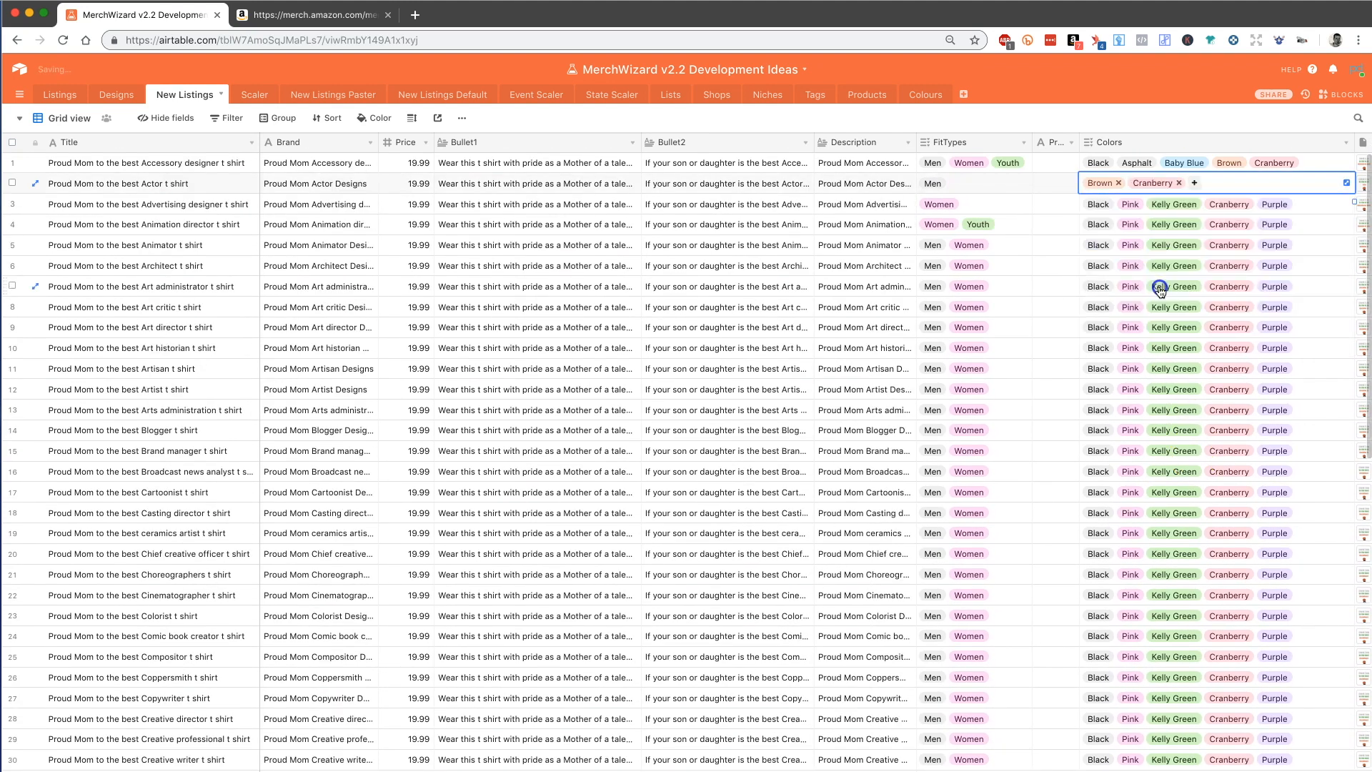
{"action": "scroll", "coordinate": [1161, 250], "scroll_direction": "down", "scroll_amount": 5}
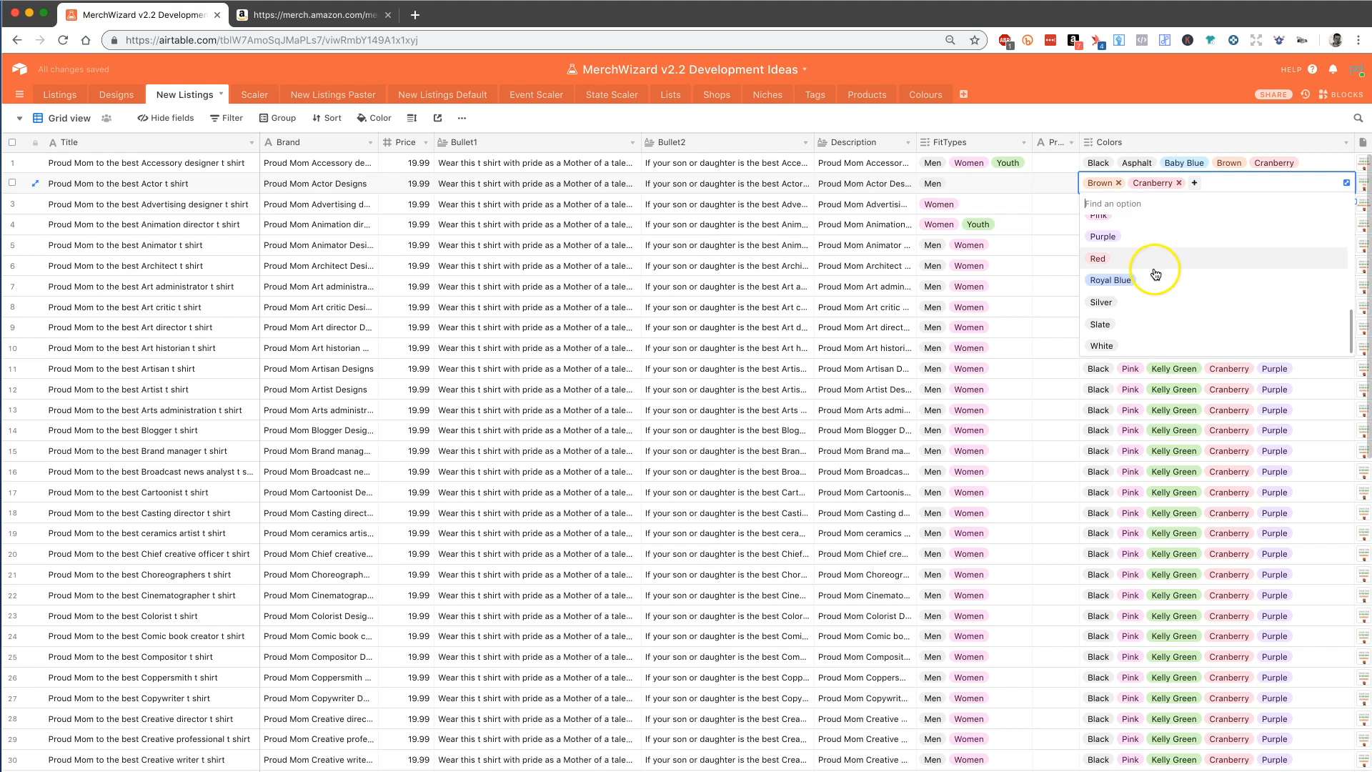
{"action": "left_click", "coordinate": [1157, 284]}
{"action": "scroll", "coordinate": [1147, 272], "scroll_direction": "down", "scroll_amount": 3}
{"action": "left_click", "coordinate": [1141, 225]}
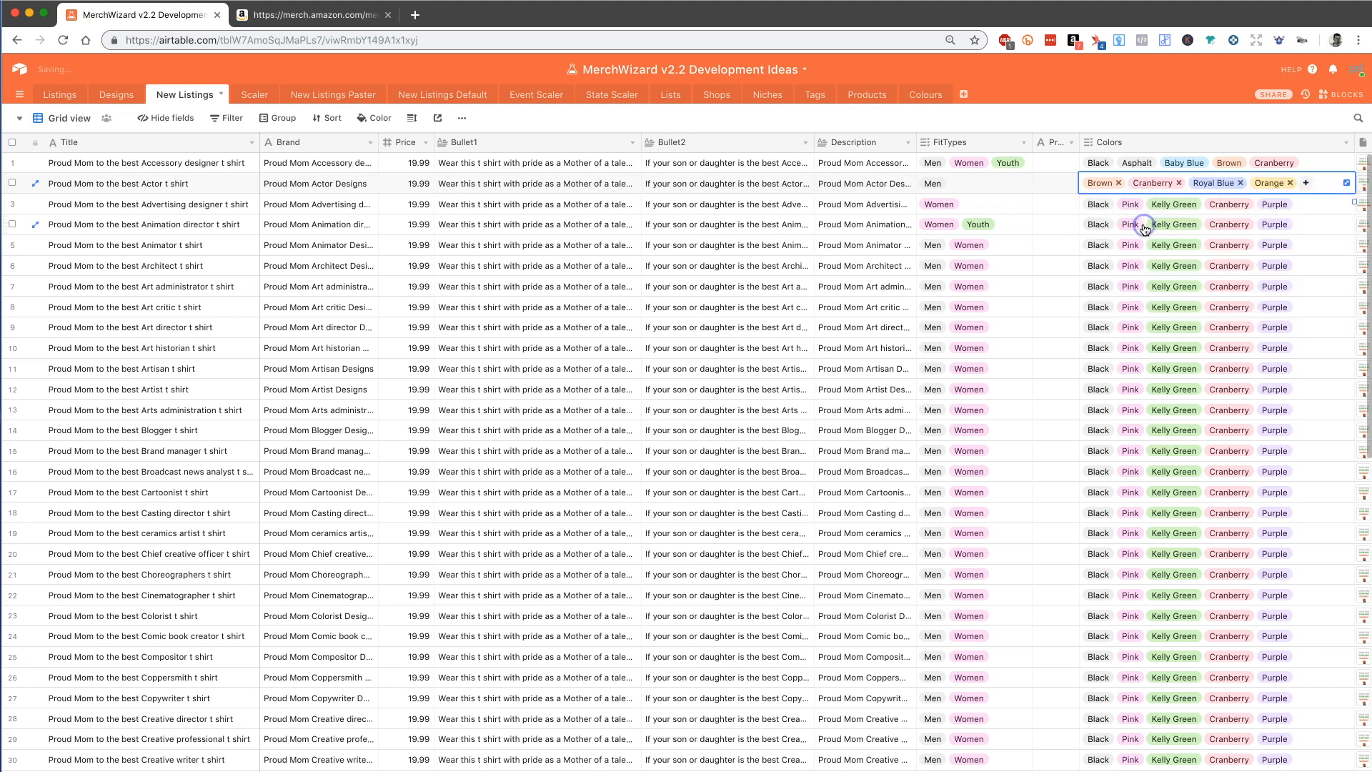
{"action": "scroll", "coordinate": [1148, 281], "scroll_direction": "down", "scroll_amount": 2}
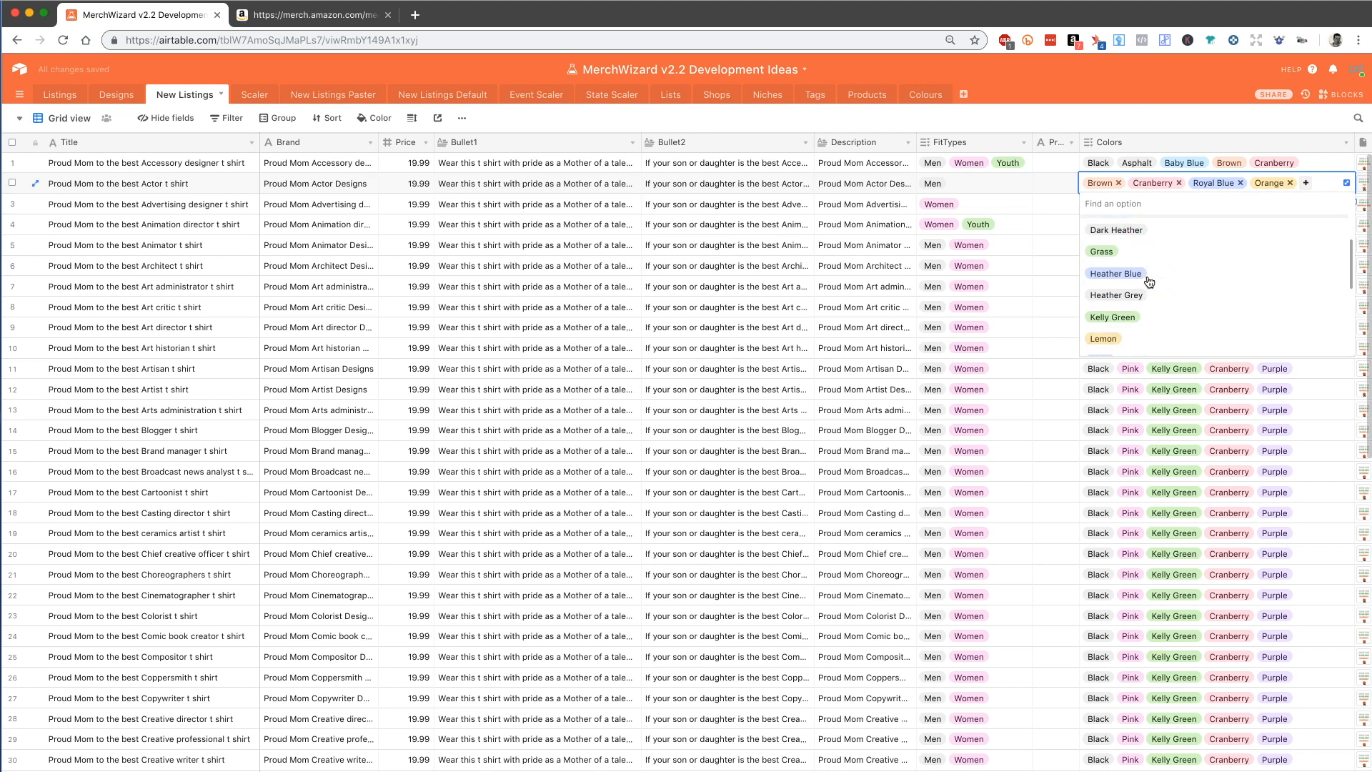
{"action": "left_click", "coordinate": [1151, 274]}
{"action": "double_click", "coordinate": [1150, 243]}
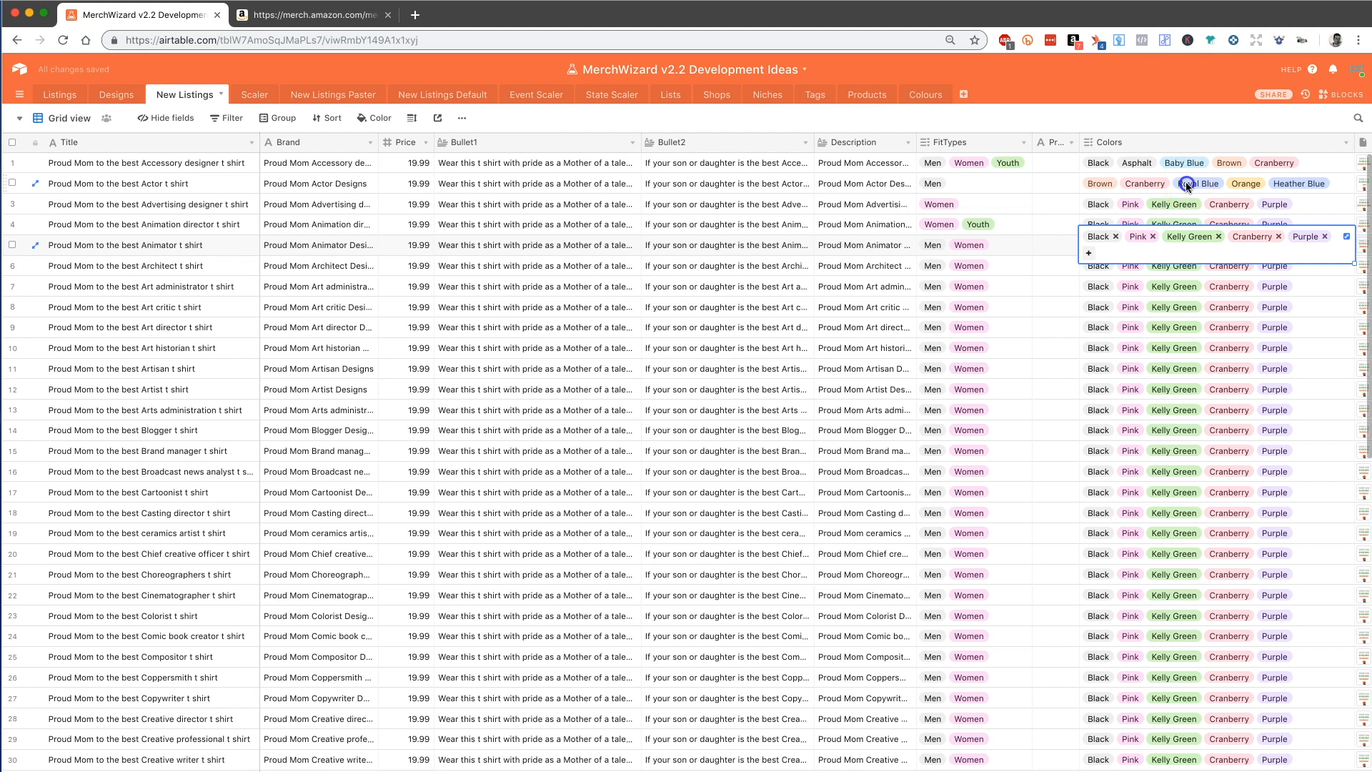
Step: Copy the Actor row's Colors into the Advertising designer row
{"action": "double_click", "coordinate": [1186, 186]}
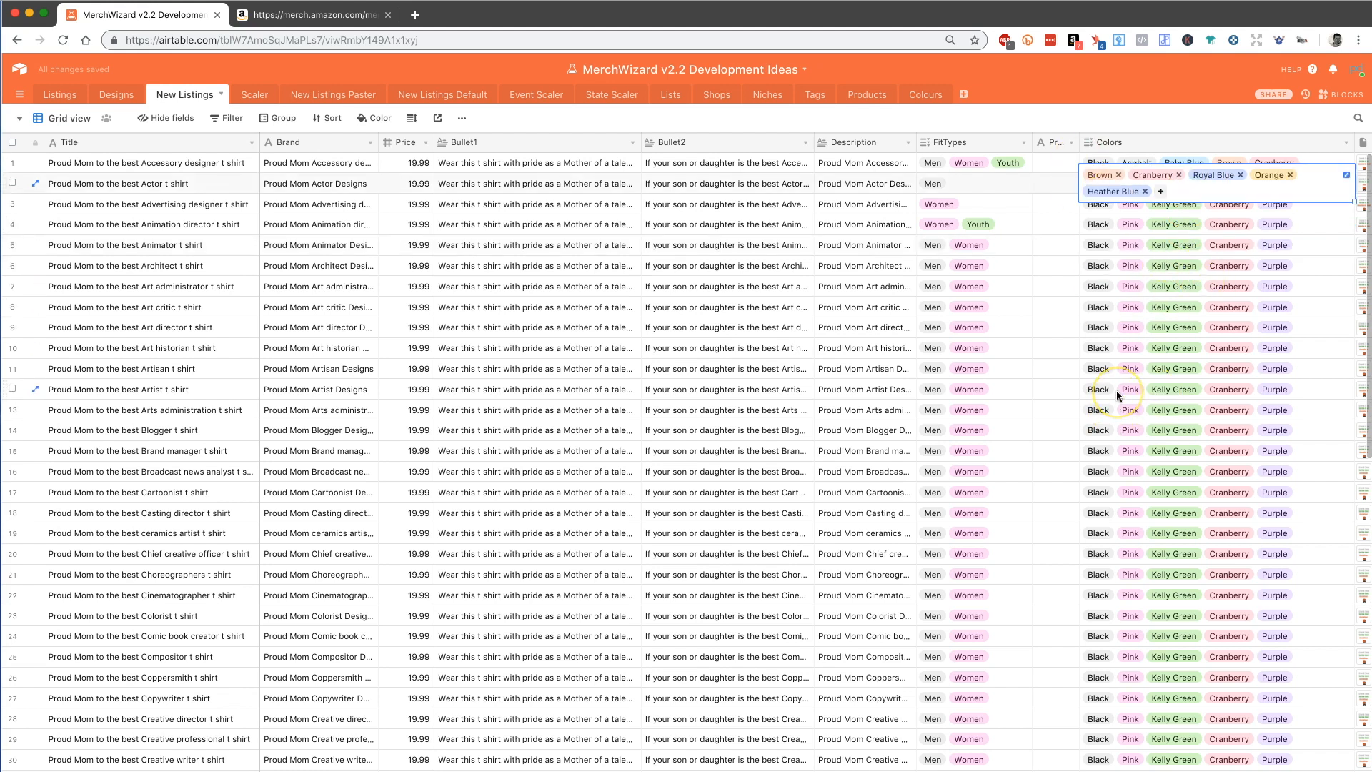
{"action": "key", "text": "Return"}
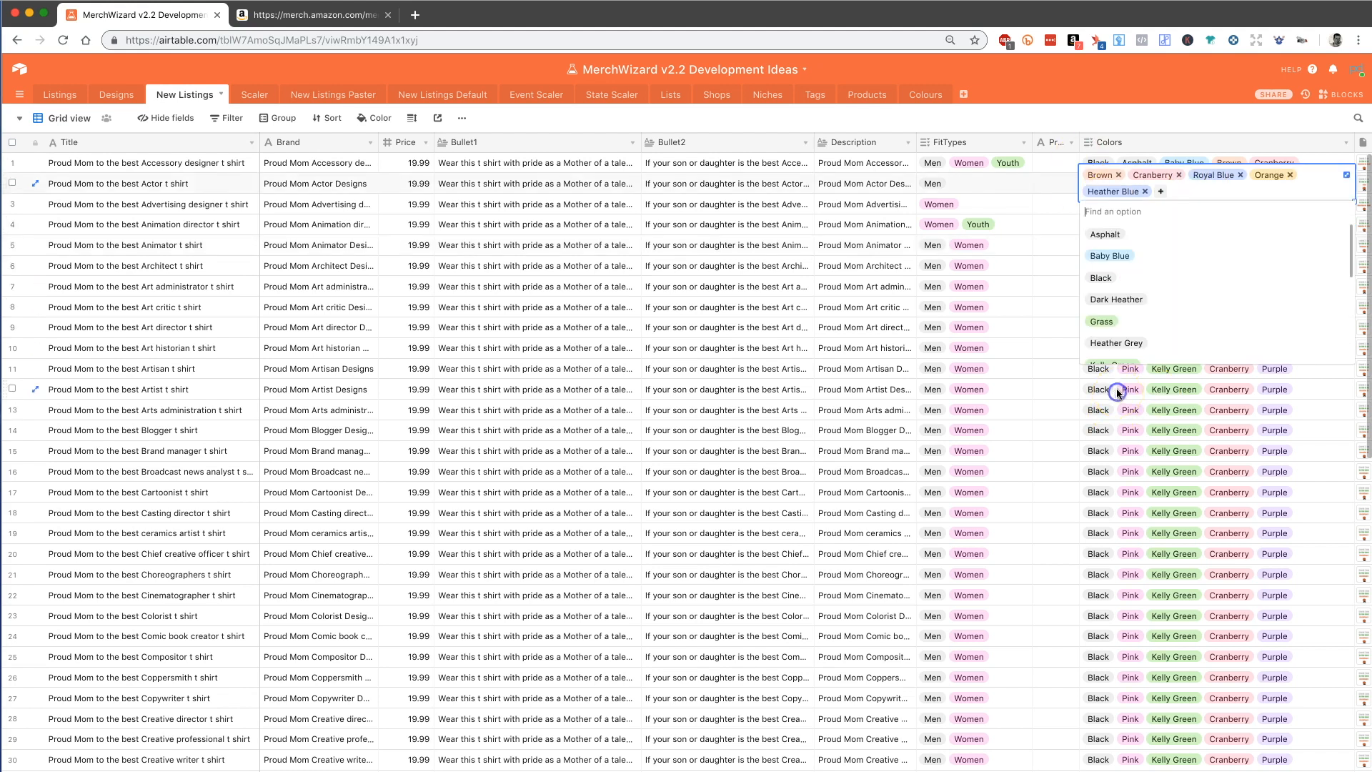
{"action": "left_click", "coordinate": [1117, 392]}
{"action": "left_click", "coordinate": [1159, 206]}
{"action": "type", "text": "Brown Cranberry Royal Blue Orange Heather Blue"}
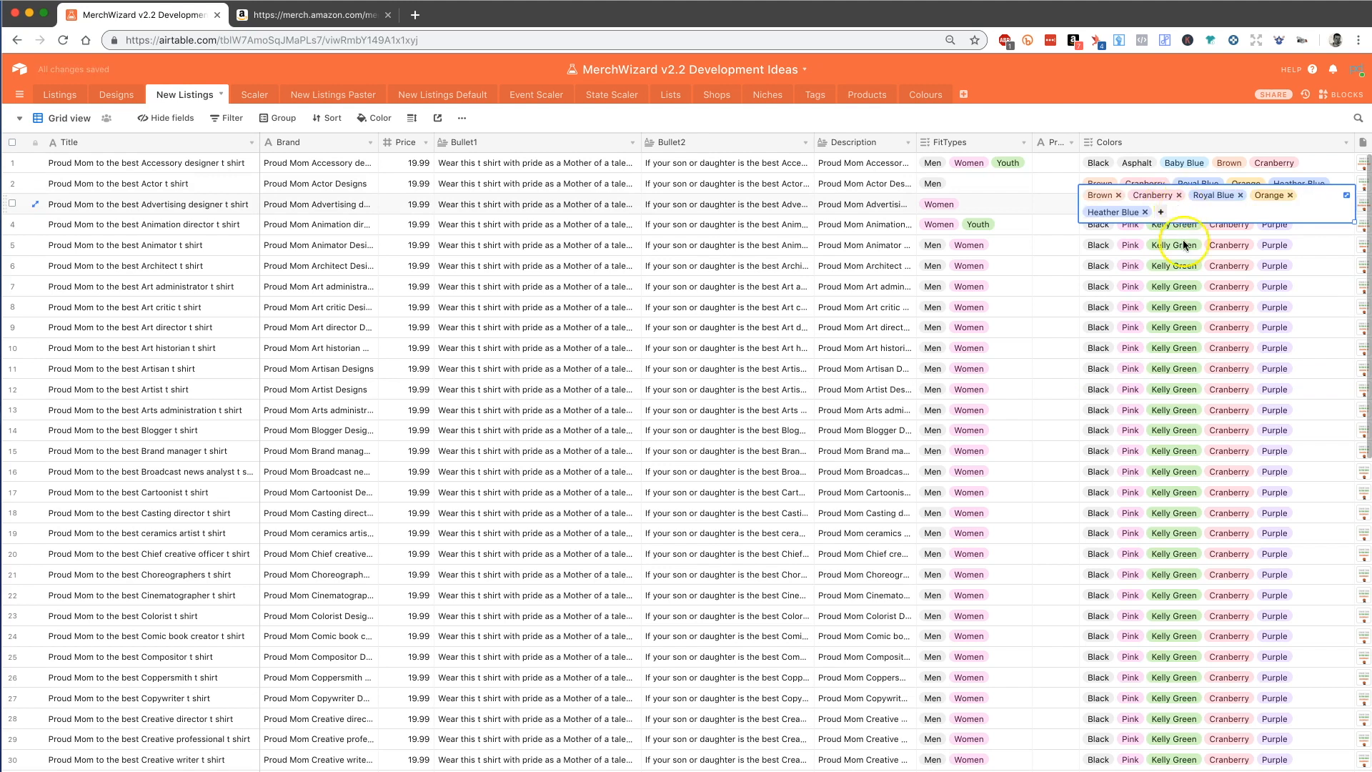
{"action": "left_click", "coordinate": [1184, 247]}
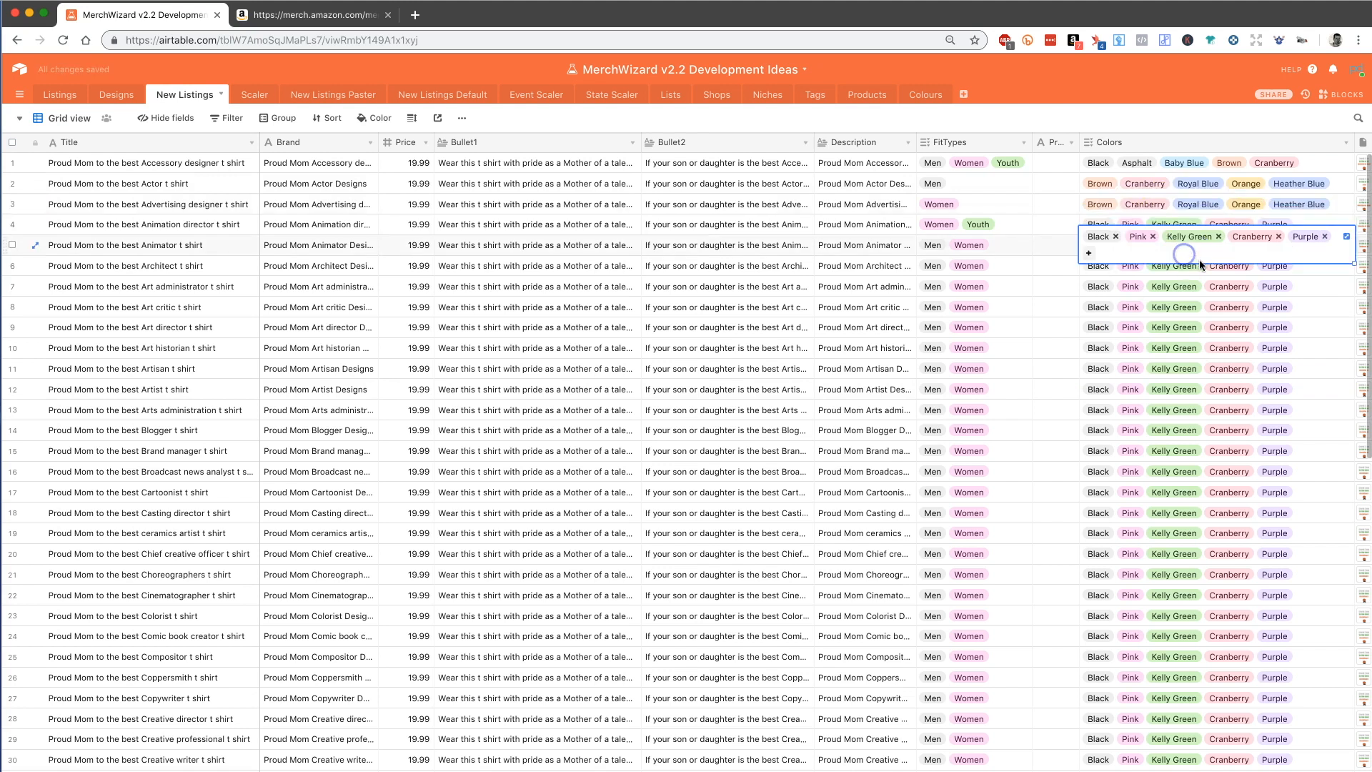
Step: Replace the Animation director row's Colors with Baby Blue, Grass, Lemon, Pink and White
{"action": "left_click", "coordinate": [1170, 374]}
{"action": "left_click", "coordinate": [1166, 223]}
{"action": "key", "text": "BackSpace"}
{"action": "left_click", "coordinate": [1167, 226]}
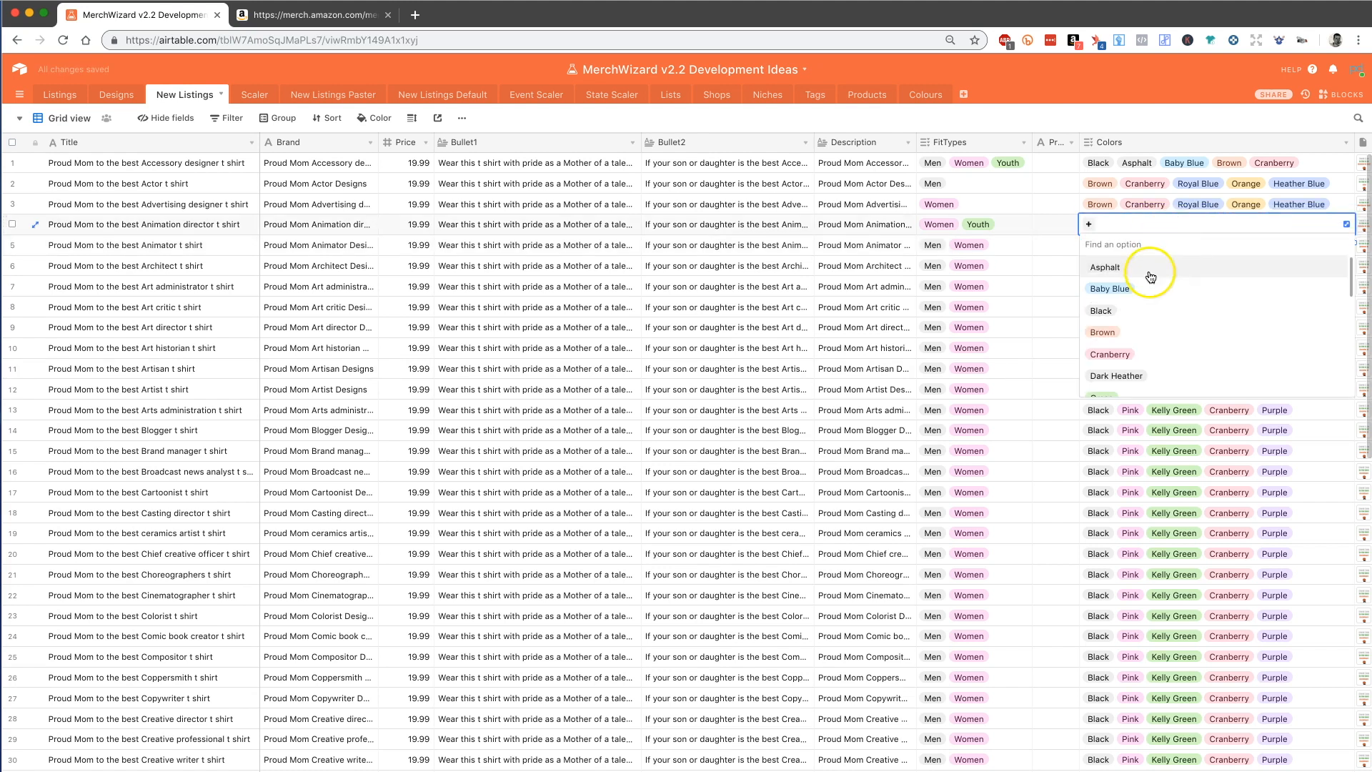
{"action": "left_click", "coordinate": [1109, 288]}
{"action": "scroll", "coordinate": [1171, 351], "scroll_direction": "down", "scroll_amount": 2}
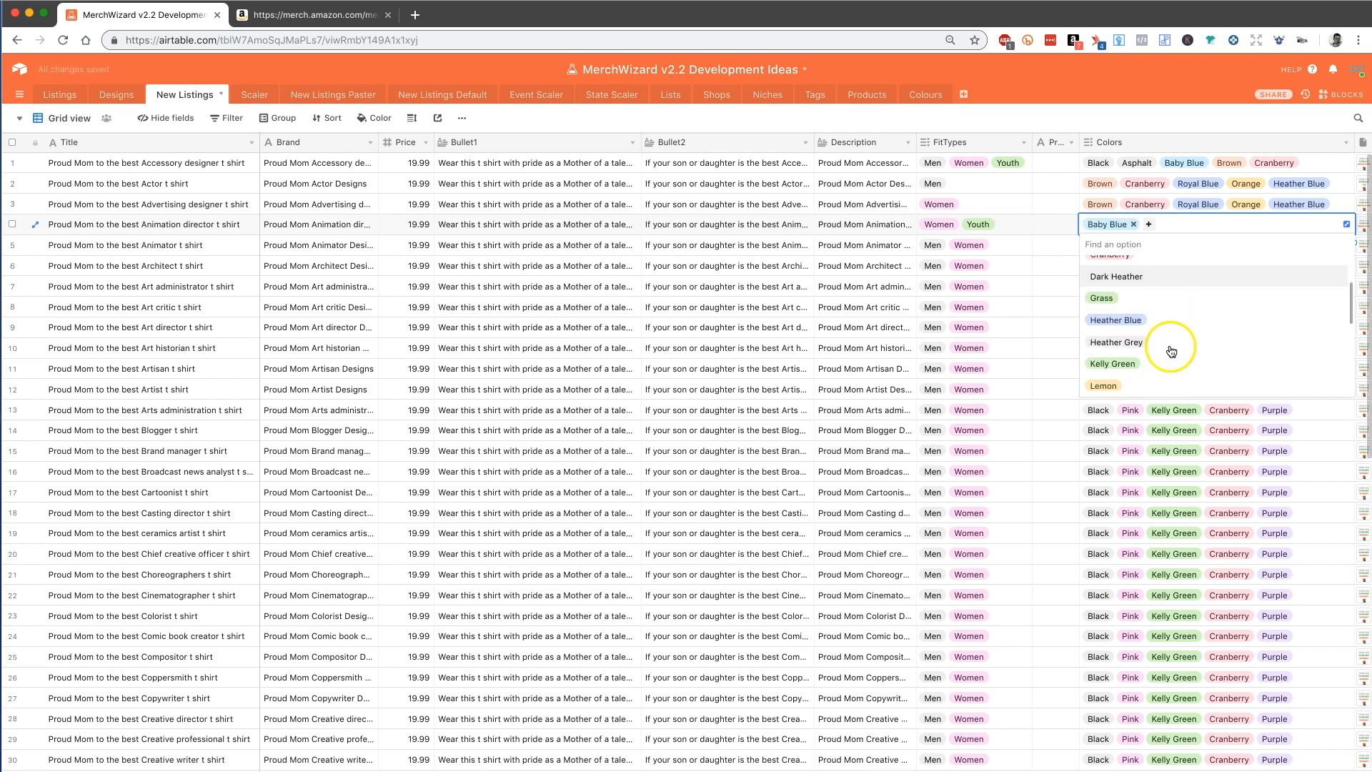
{"action": "left_click", "coordinate": [1158, 297]}
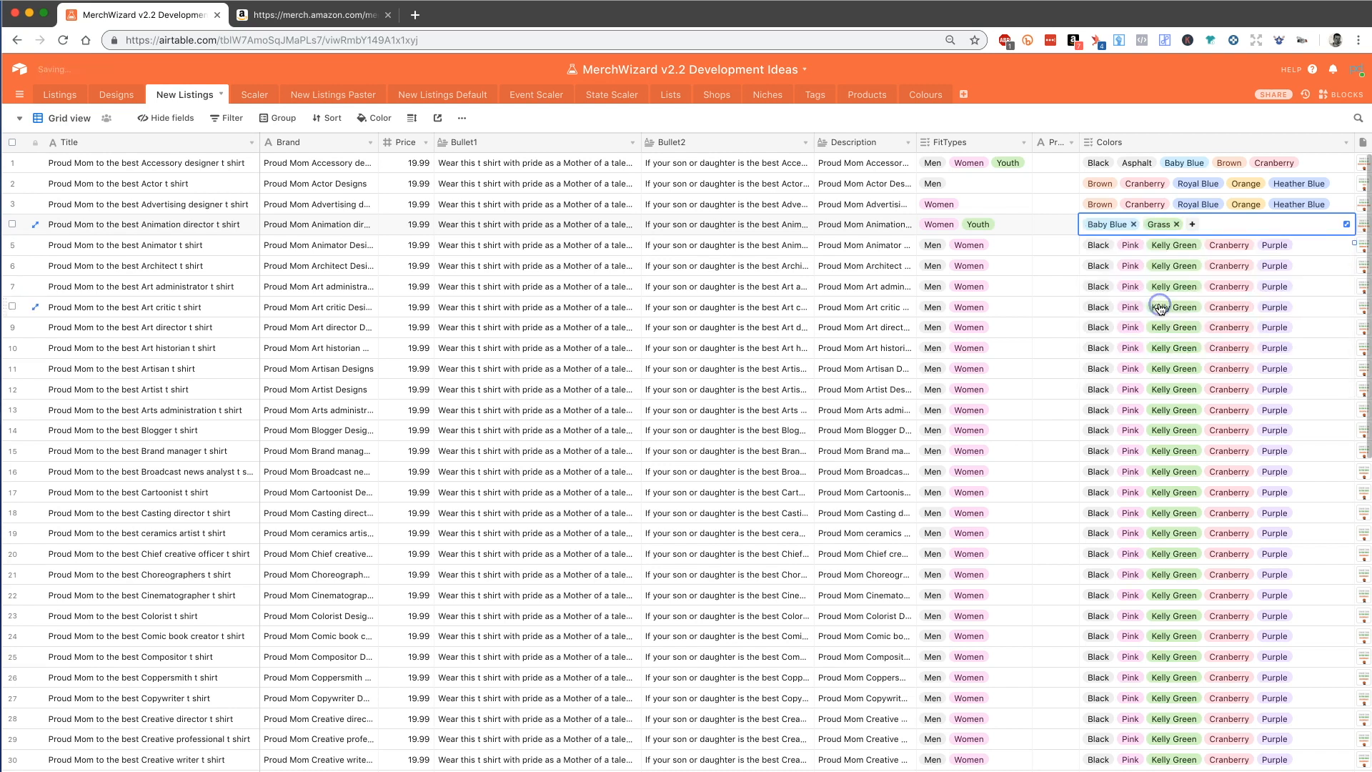
{"action": "scroll", "coordinate": [1163, 333], "scroll_direction": "down", "scroll_amount": 2}
{"action": "left_click", "coordinate": [1156, 323]}
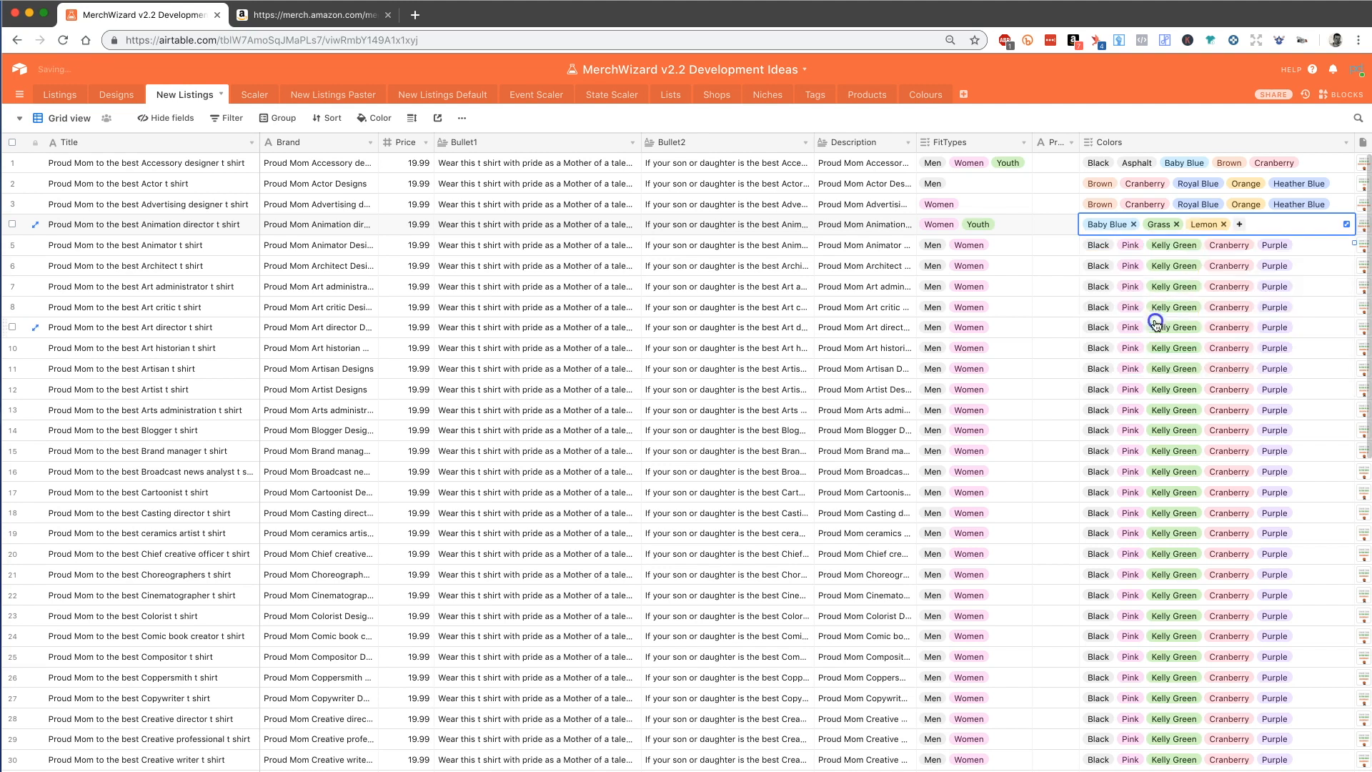
{"action": "scroll", "coordinate": [1156, 365], "scroll_direction": "down", "scroll_amount": 3}
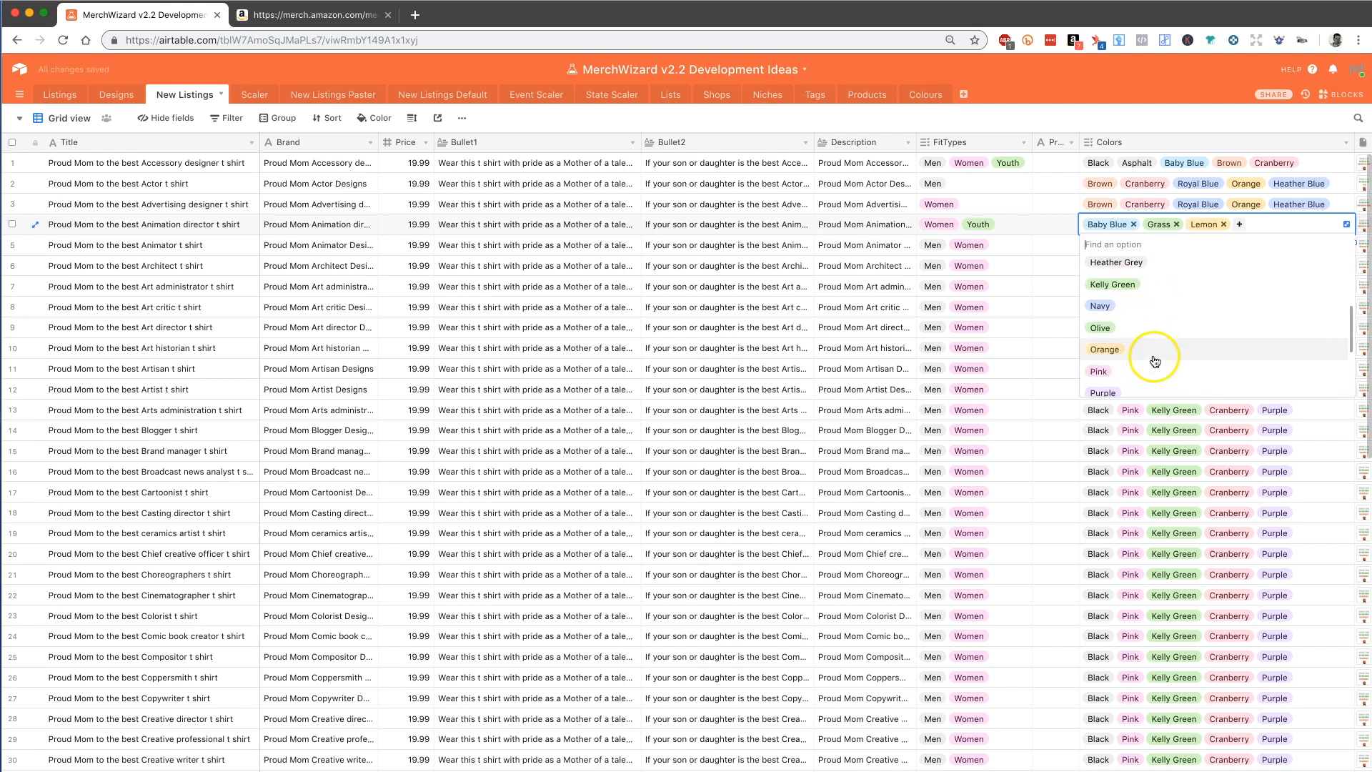
{"action": "left_click", "coordinate": [1156, 364]}
{"action": "left_click", "coordinate": [1276, 224]}
{"action": "scroll", "coordinate": [1247, 314], "scroll_direction": "down", "scroll_amount": 5}
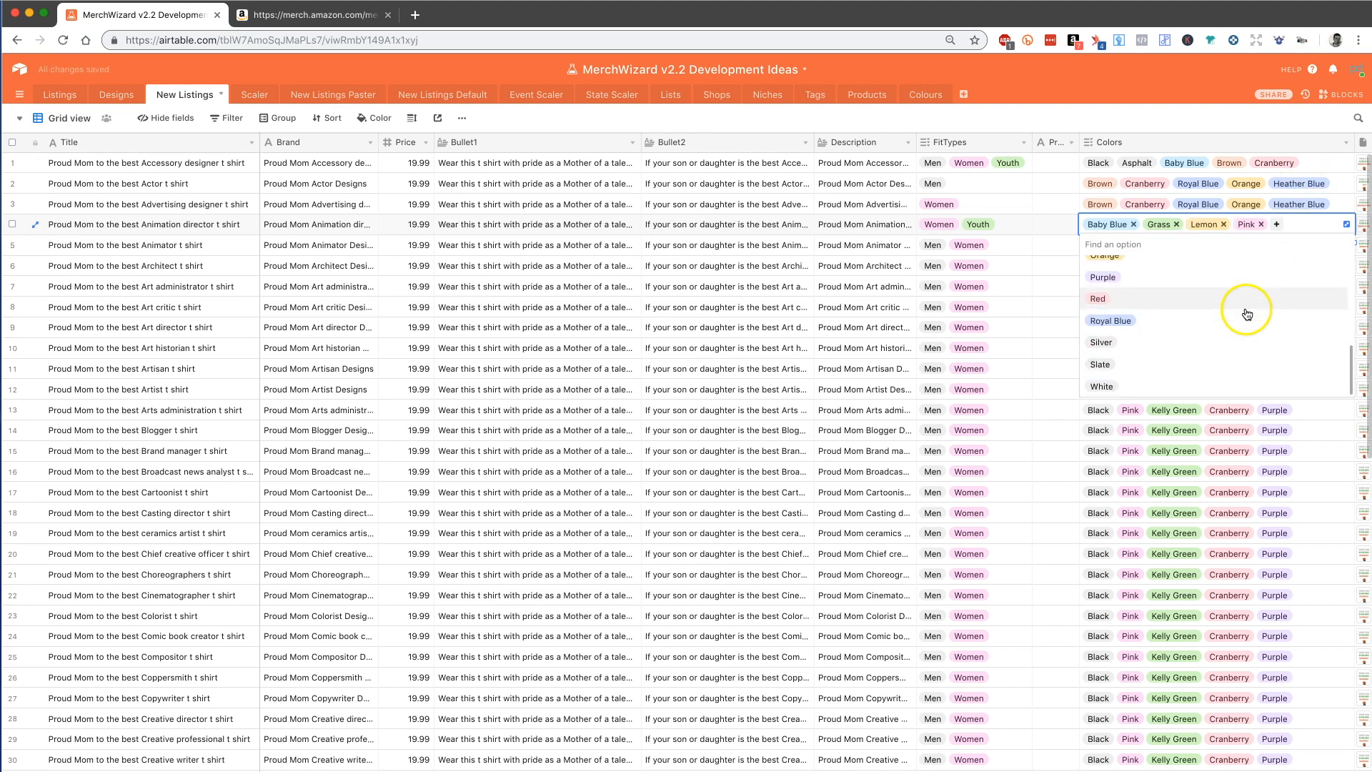
{"action": "left_click", "coordinate": [1191, 385]}
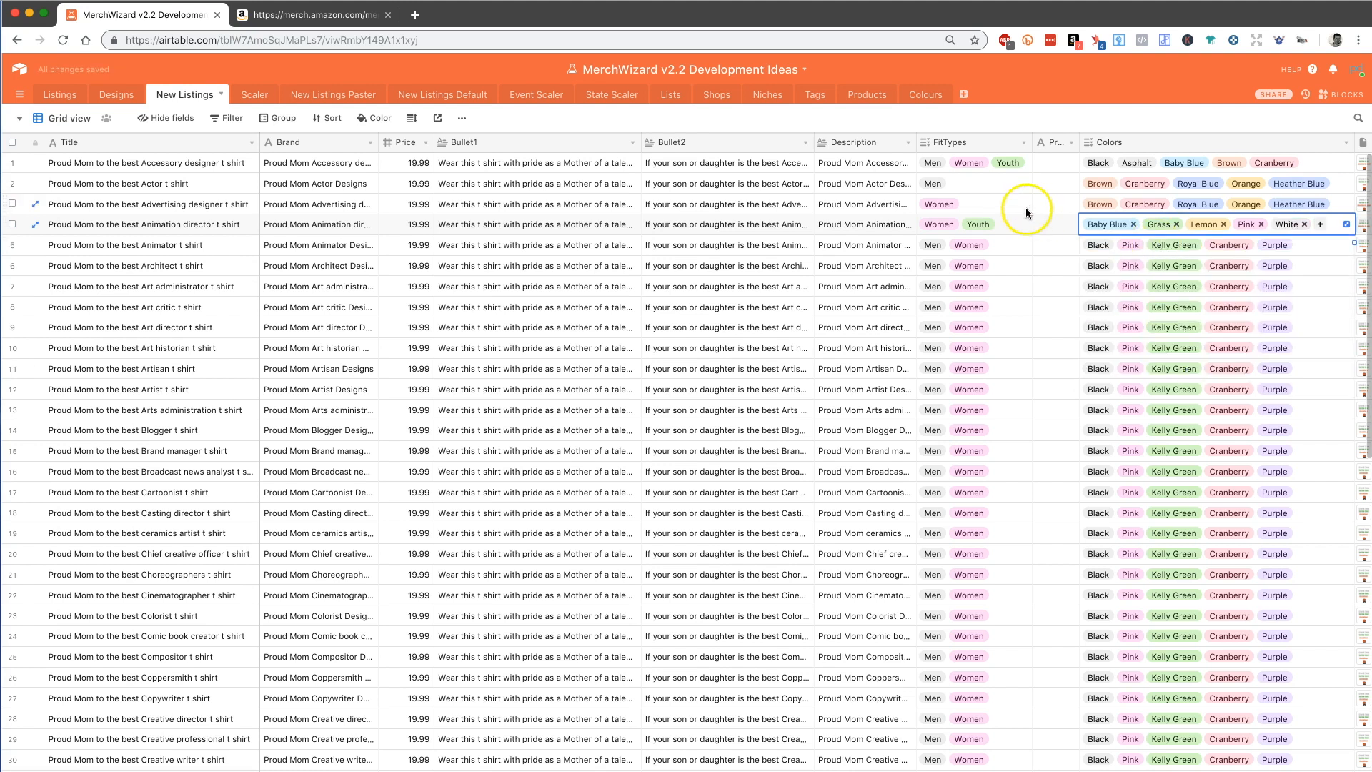
{"action": "key", "text": "Left"}
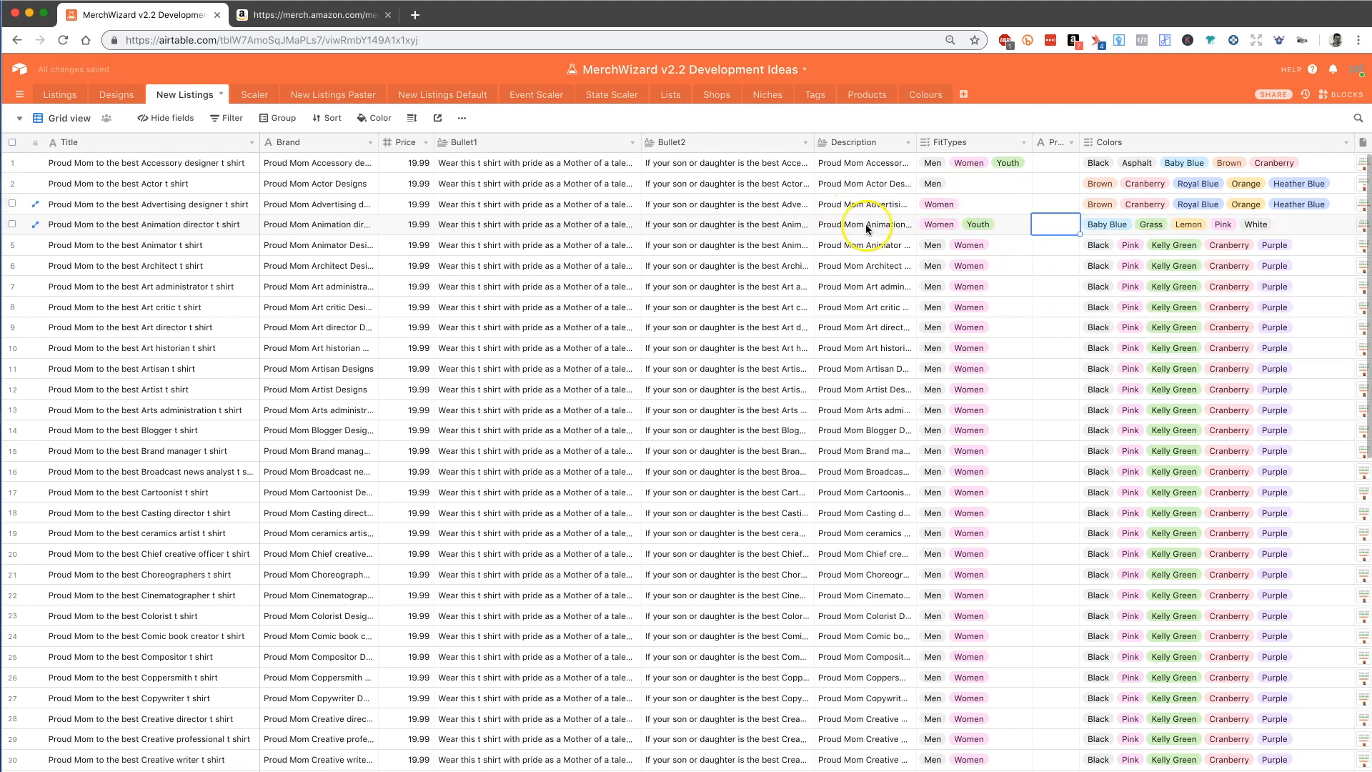
{"action": "left_click", "coordinate": [182, 184]}
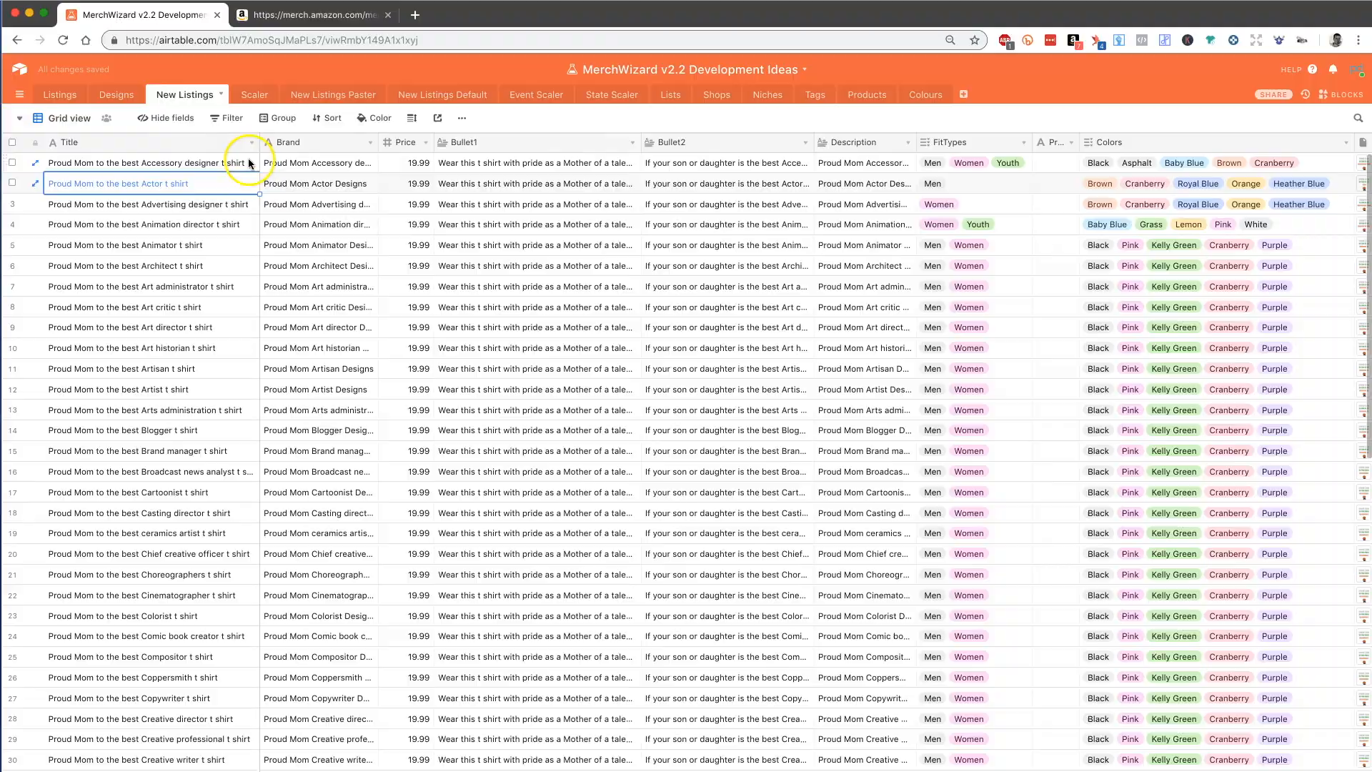
Step: Switch to Merch by Amazon, return to the artwork upload stage abandoning unsaved changes, and remove the Accessory designer artwork
{"action": "left_click", "coordinate": [282, 21]}
{"action": "left_click", "coordinate": [582, 389]}
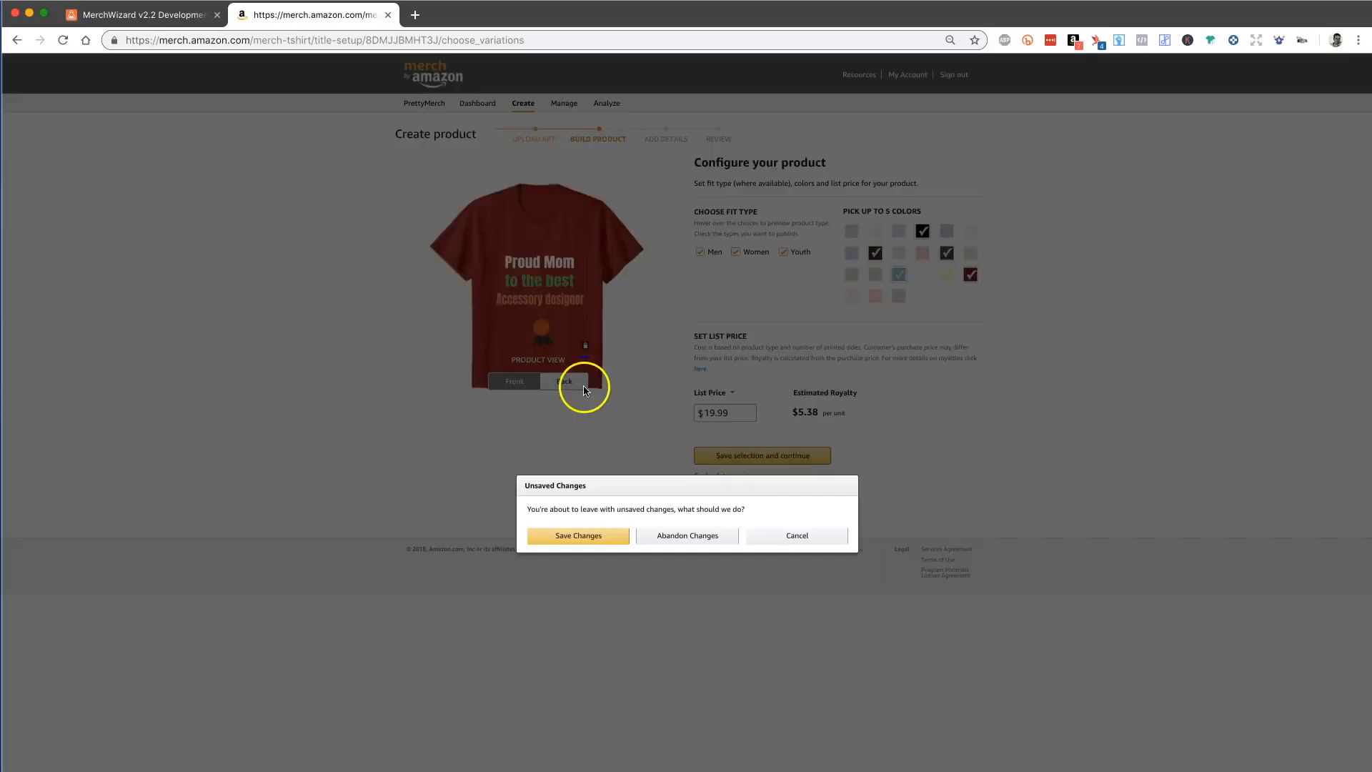
{"action": "left_click", "coordinate": [677, 536]}
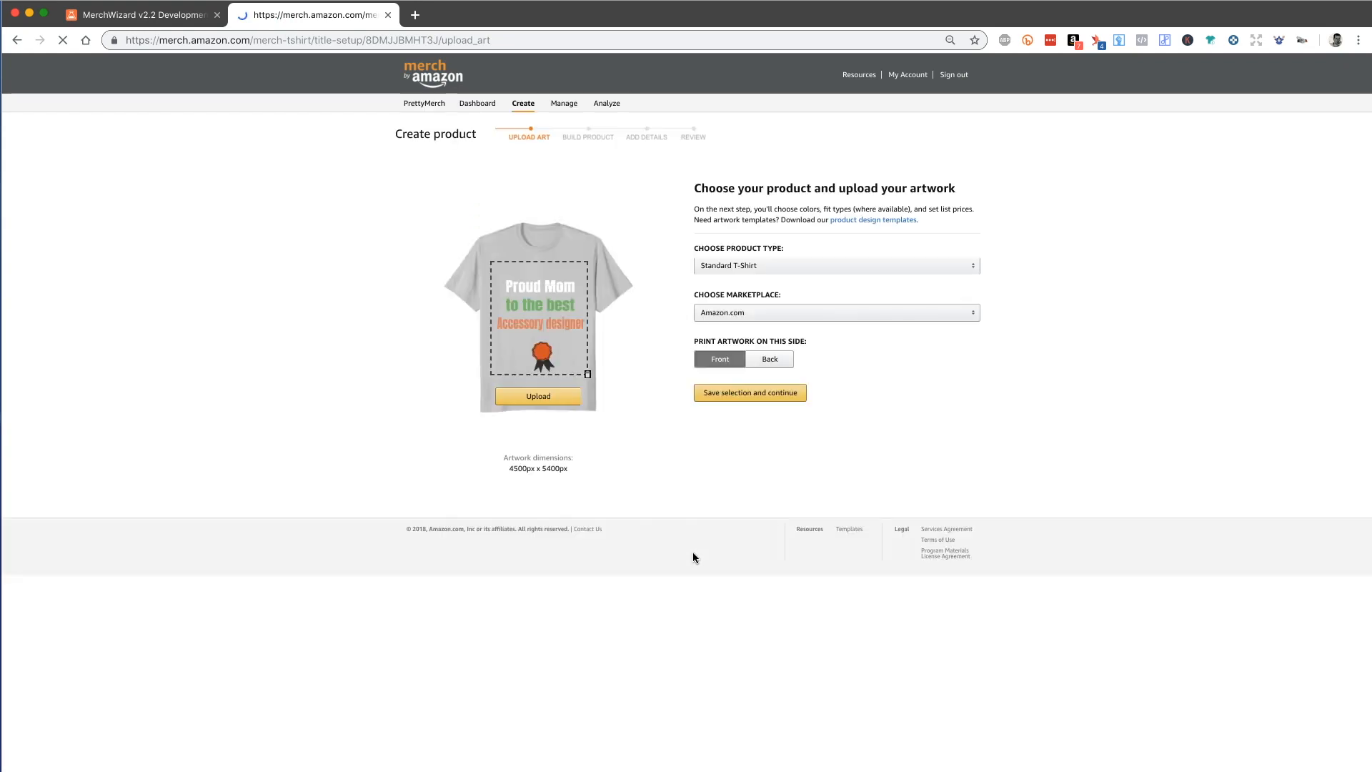
{"action": "left_click", "coordinate": [588, 375]}
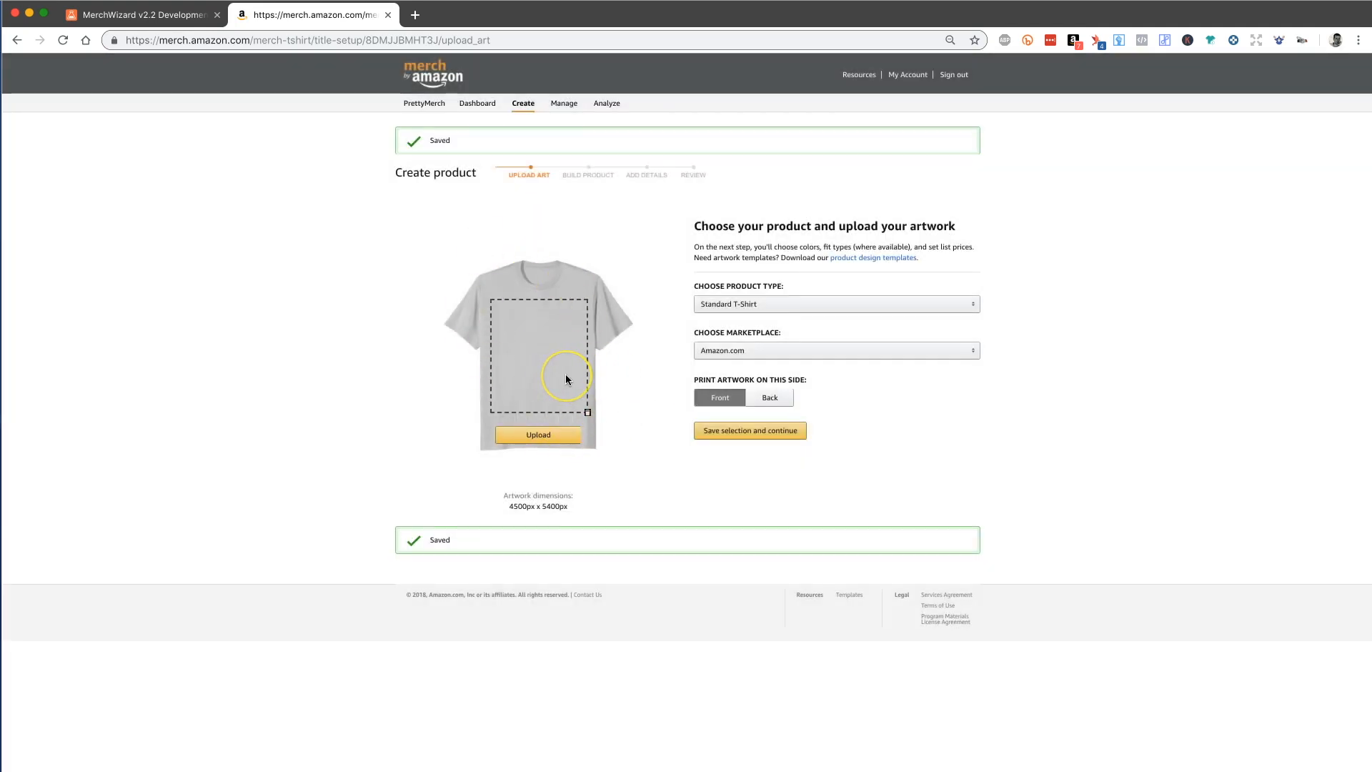
Step: Select the Proud Mom Actor Designs listing in MerchWizard's New Listings and download its listing PNG
{"action": "key", "text": "ctrl+m"}
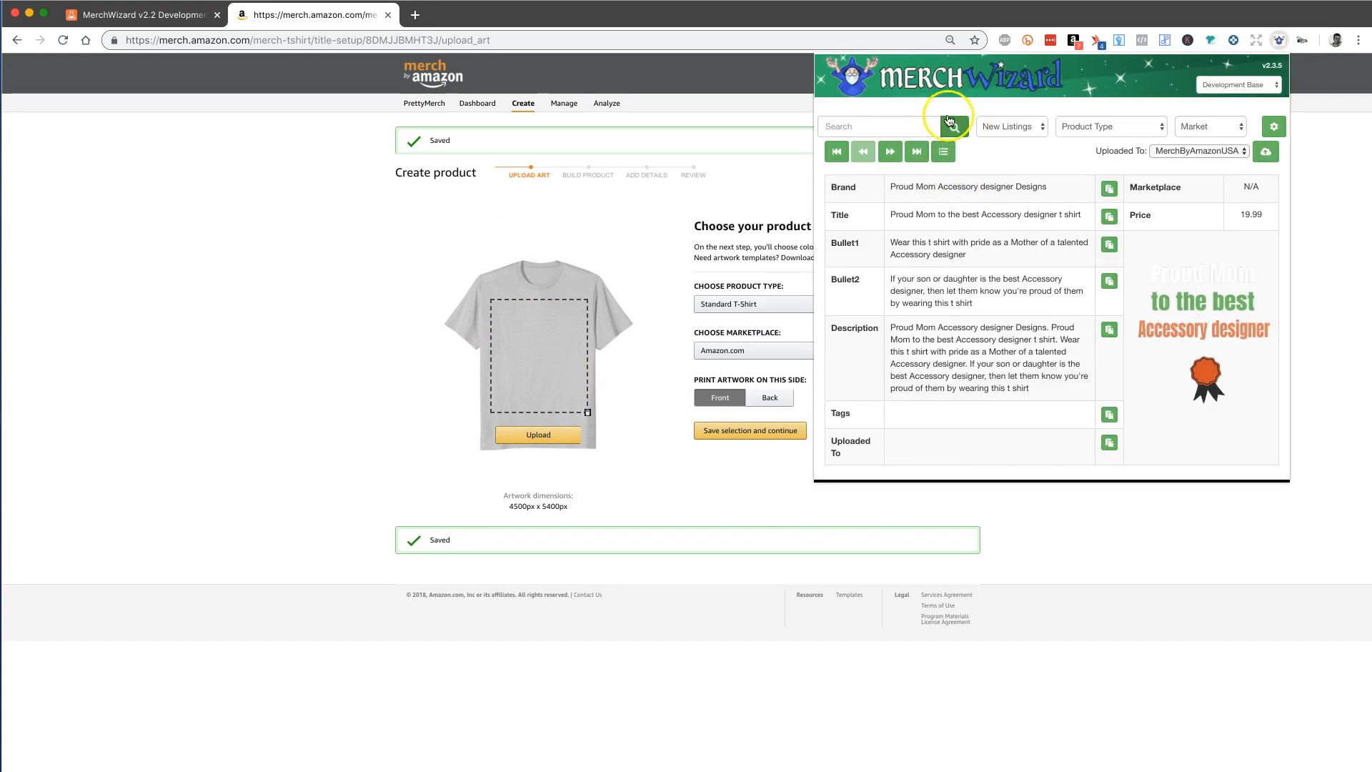
{"action": "left_click", "coordinate": [954, 126]}
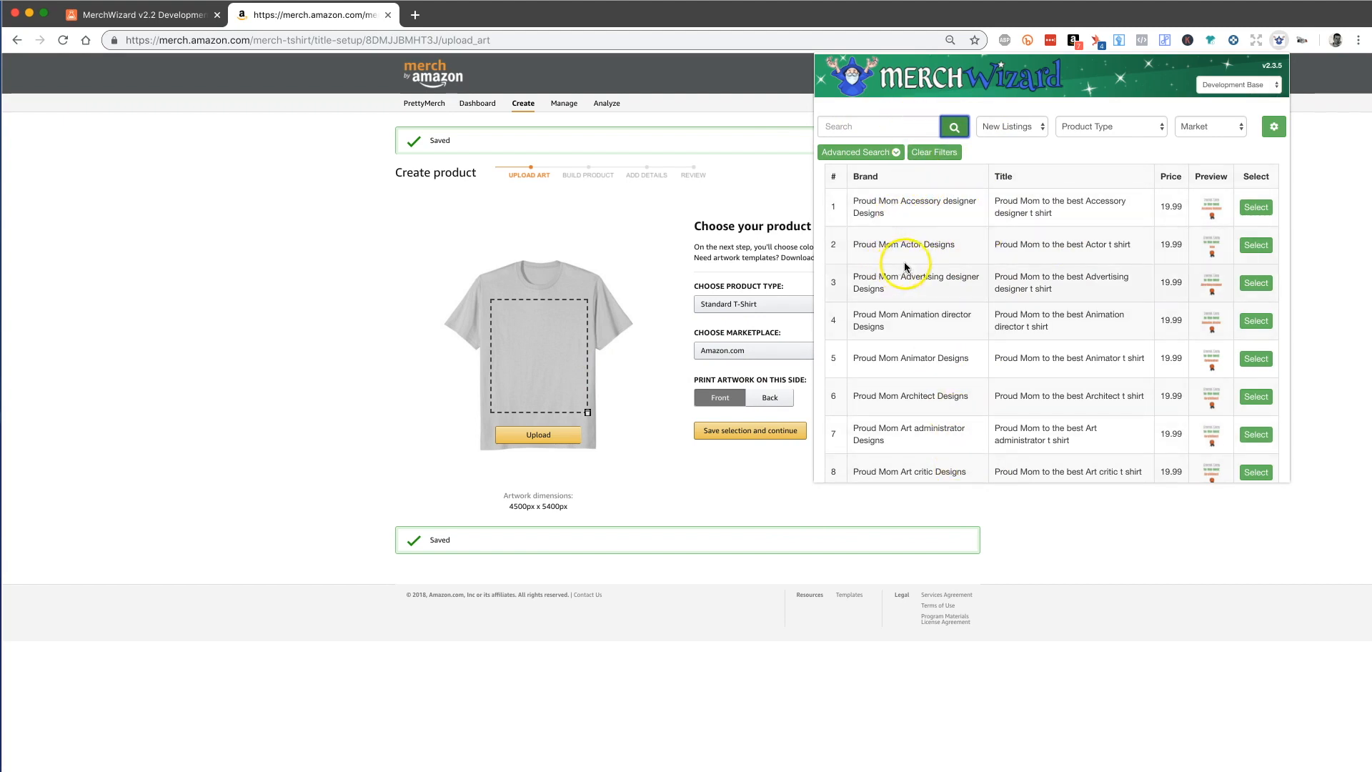
{"action": "left_click", "coordinate": [1255, 245]}
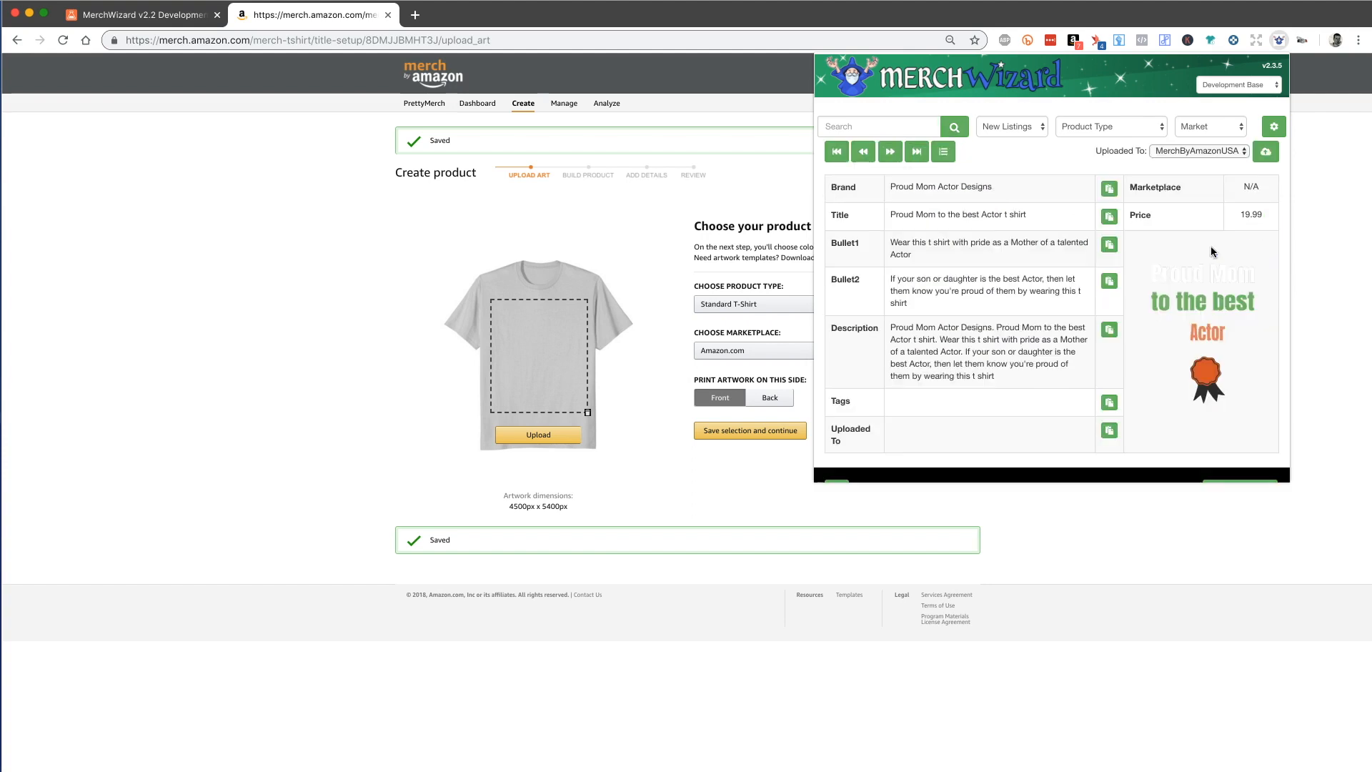
{"action": "scroll", "coordinate": [1171, 322], "scroll_direction": "down", "scroll_amount": 5}
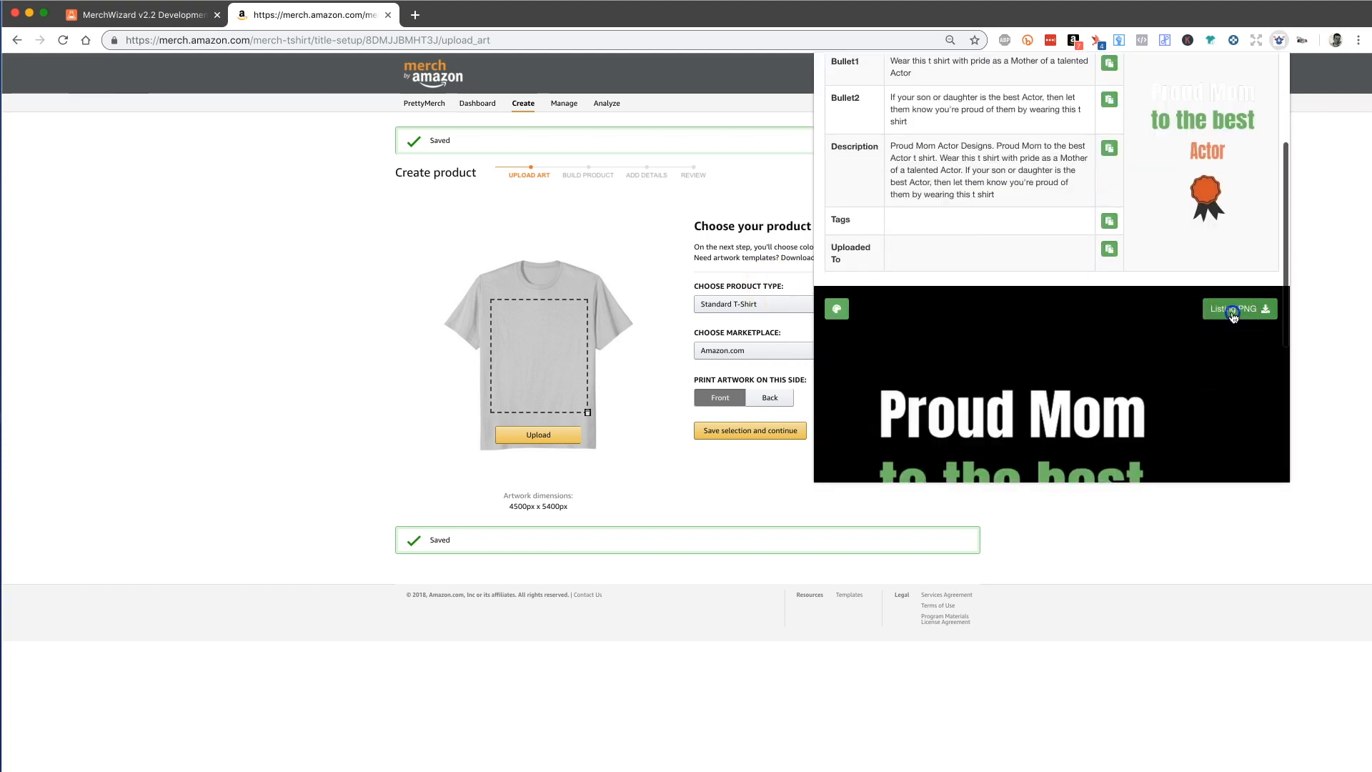
Step: Upload actor.png from Downloads as the front artwork of the standard T-shirt
{"action": "left_click", "coordinate": [541, 436]}
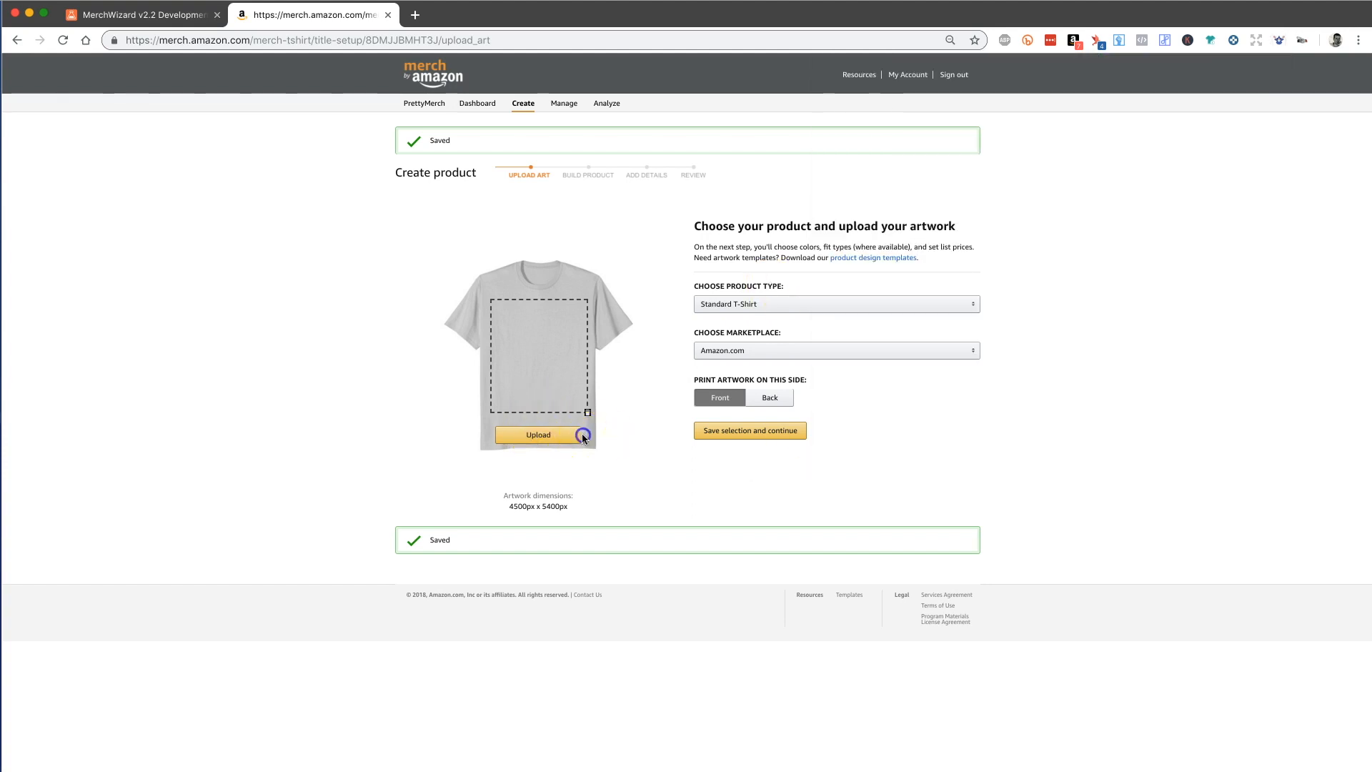
{"action": "left_click", "coordinate": [550, 440]}
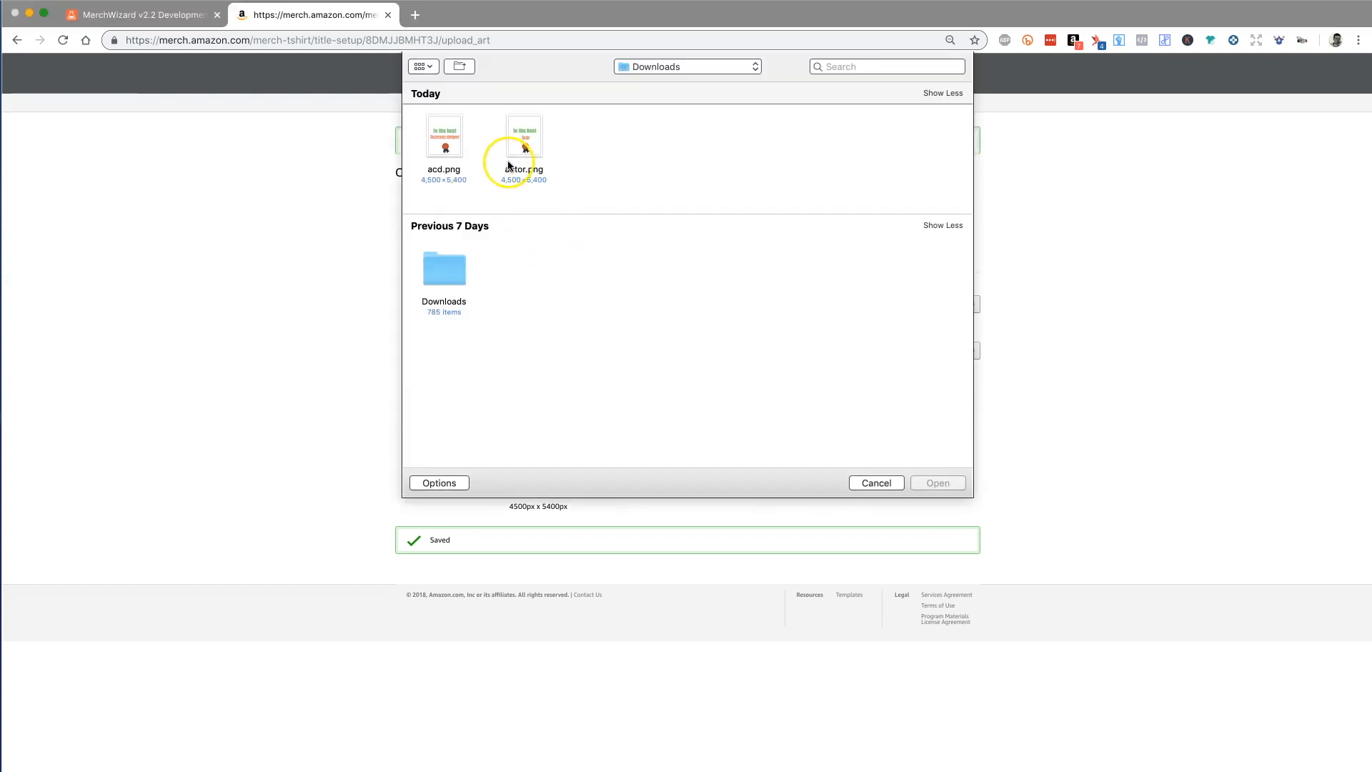
{"action": "double_click", "coordinate": [508, 166]}
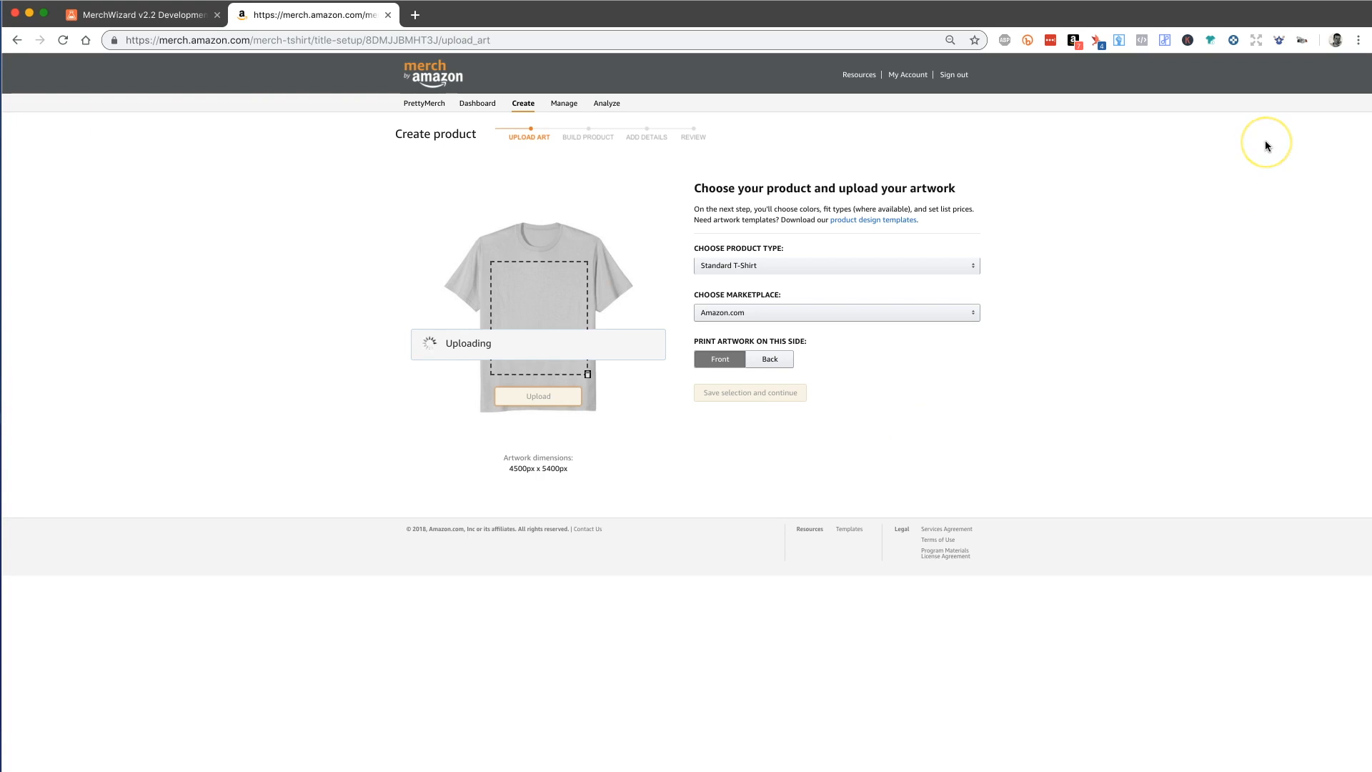
{"action": "left_click", "coordinate": [1279, 40]}
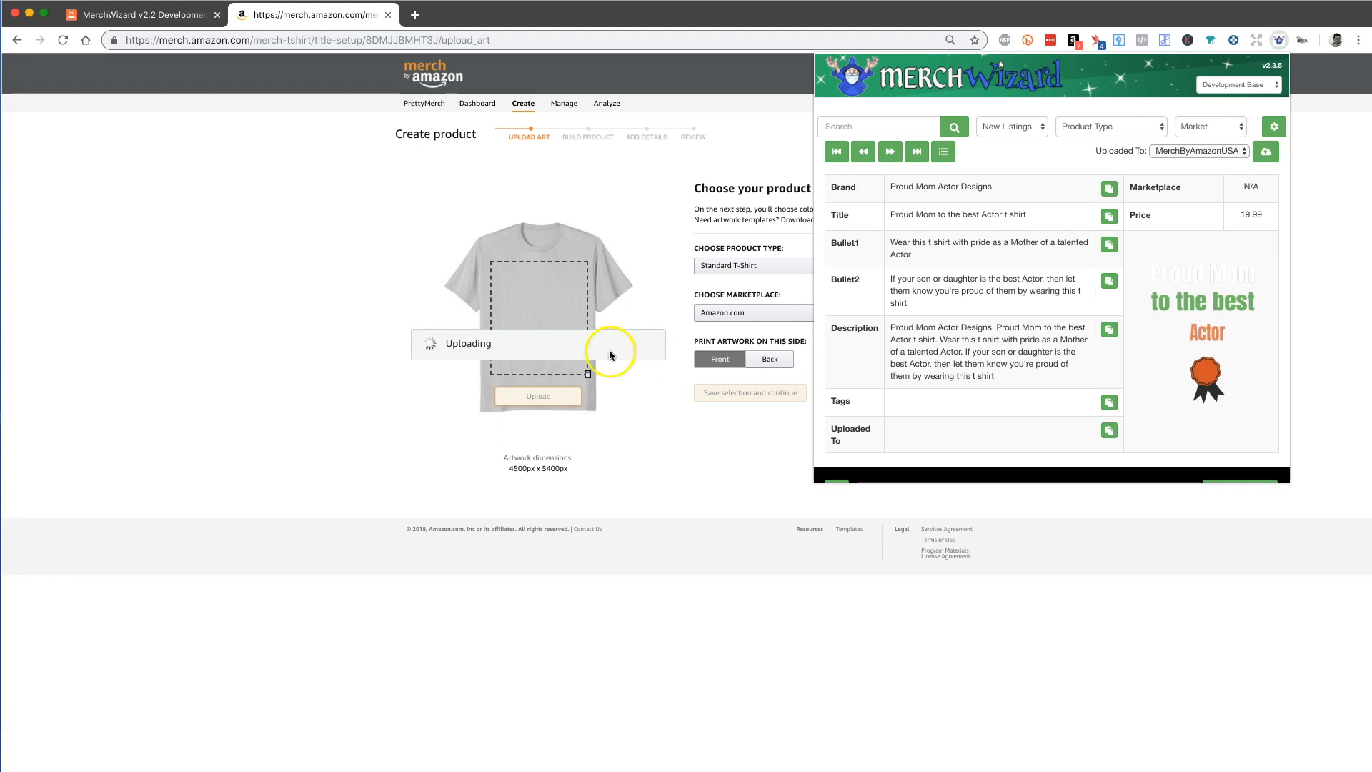
{"action": "left_click", "coordinate": [649, 298]}
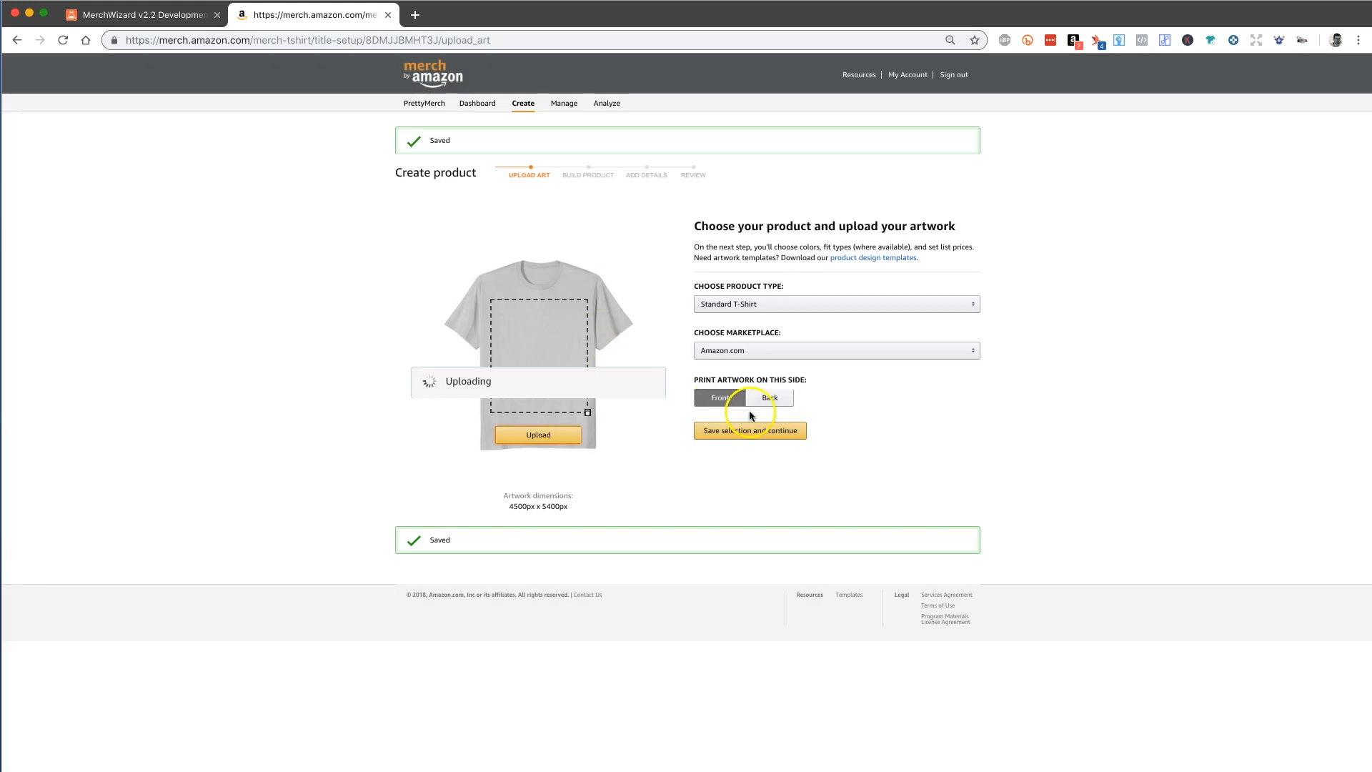
Step: Save the artwork selection and fill the Actor shirt's fit type and colors with MerchWizard
{"action": "left_click", "coordinate": [772, 430]}
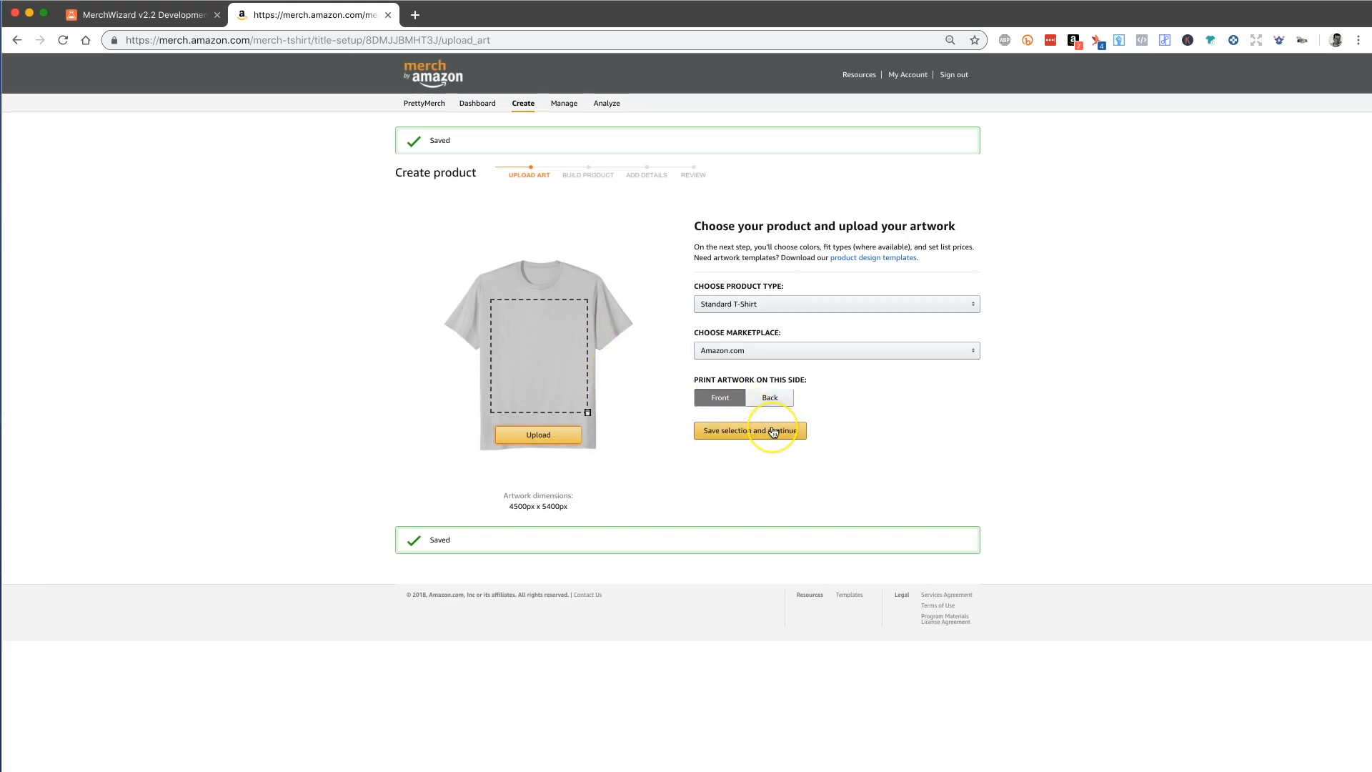
{"action": "left_click", "coordinate": [724, 402]}
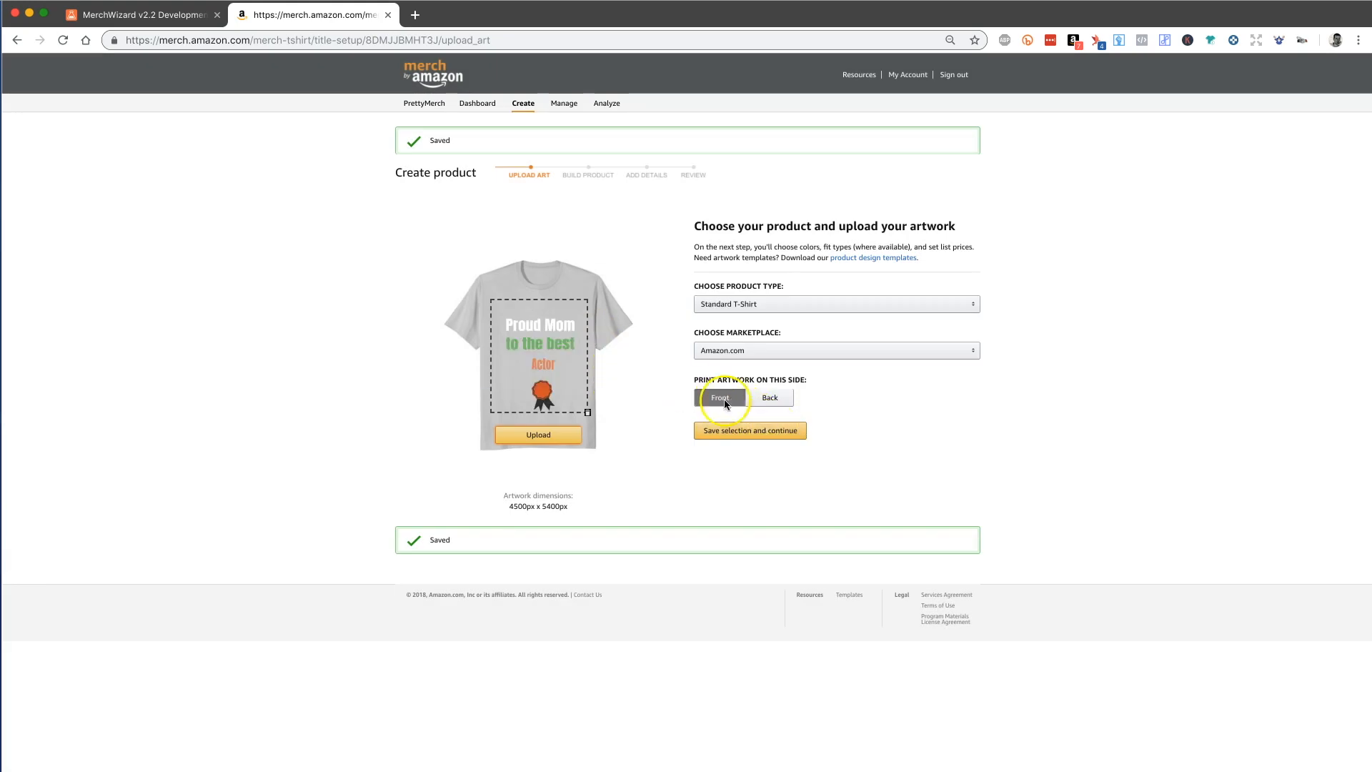
{"action": "left_click", "coordinate": [756, 432]}
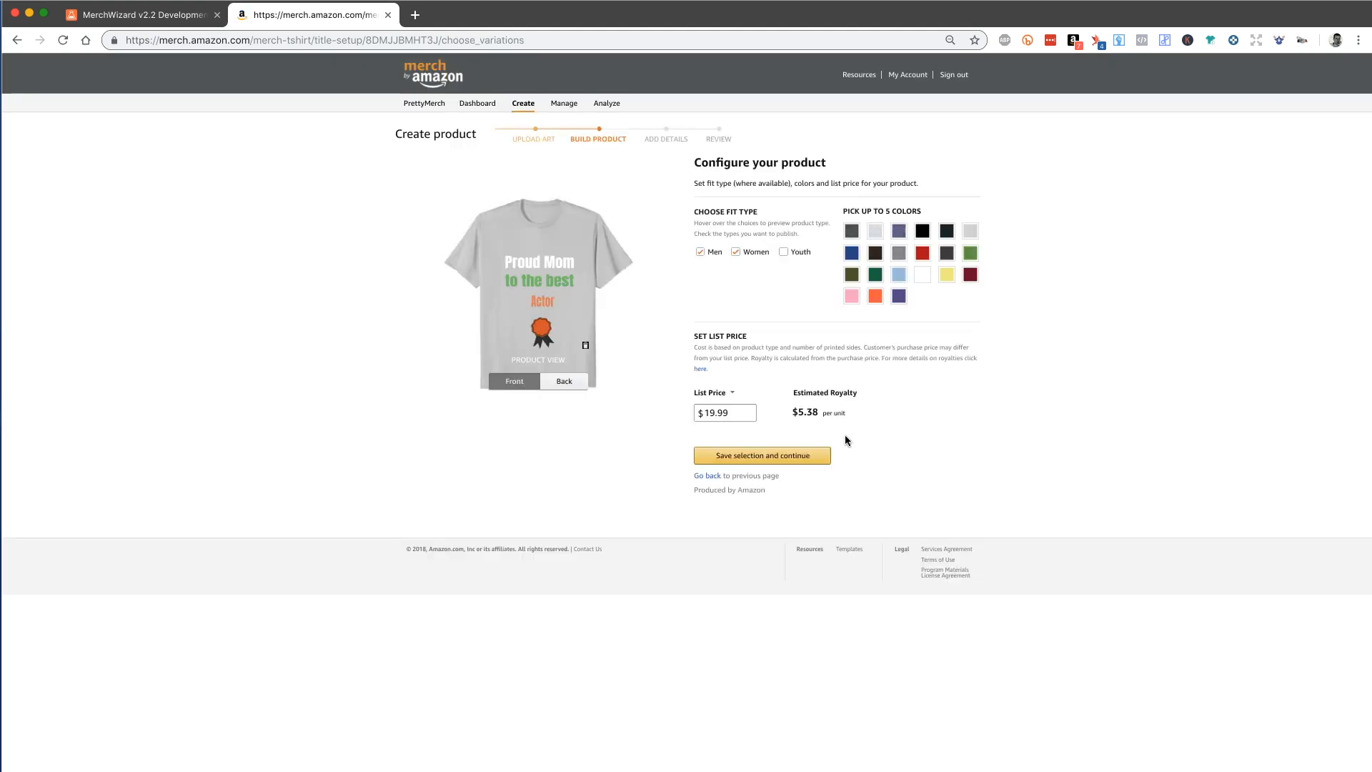
{"action": "key", "text": "ctrl+m"}
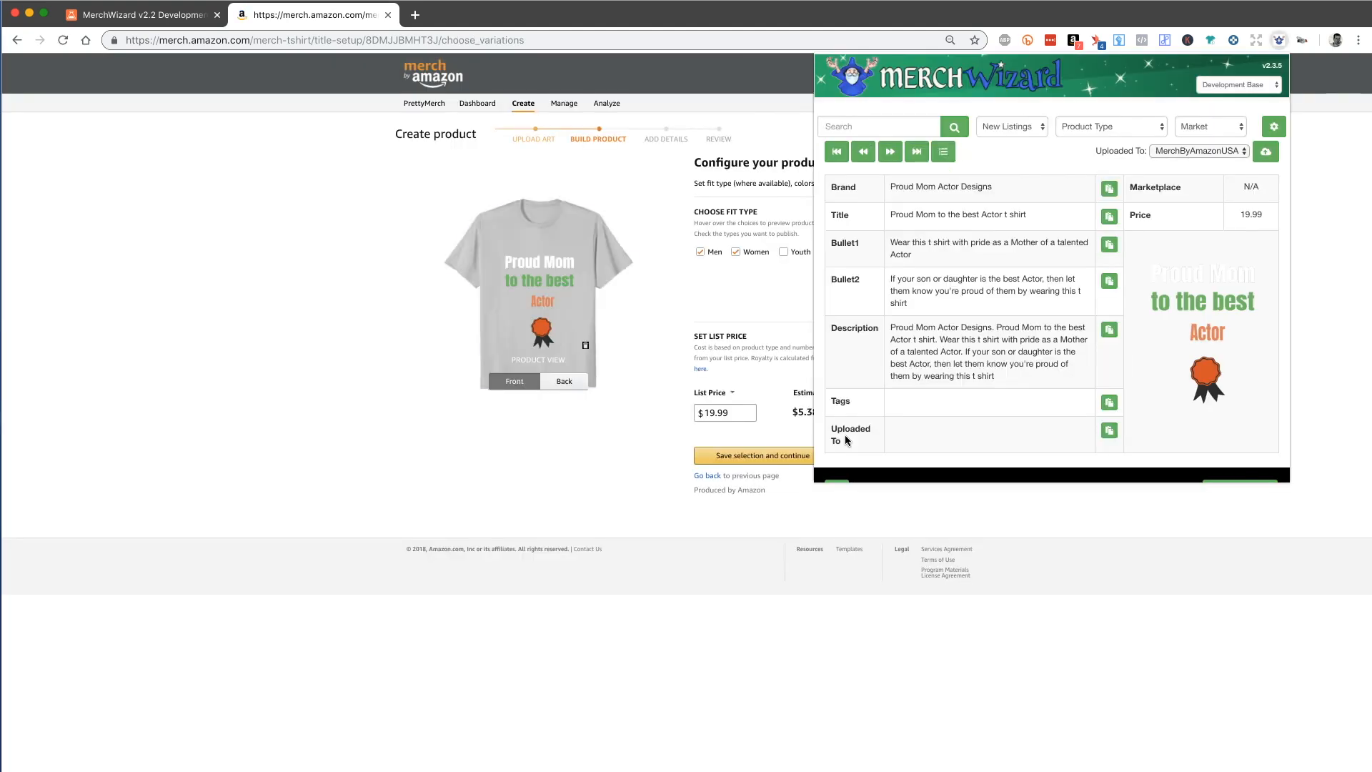
{"action": "left_click", "coordinate": [754, 312]}
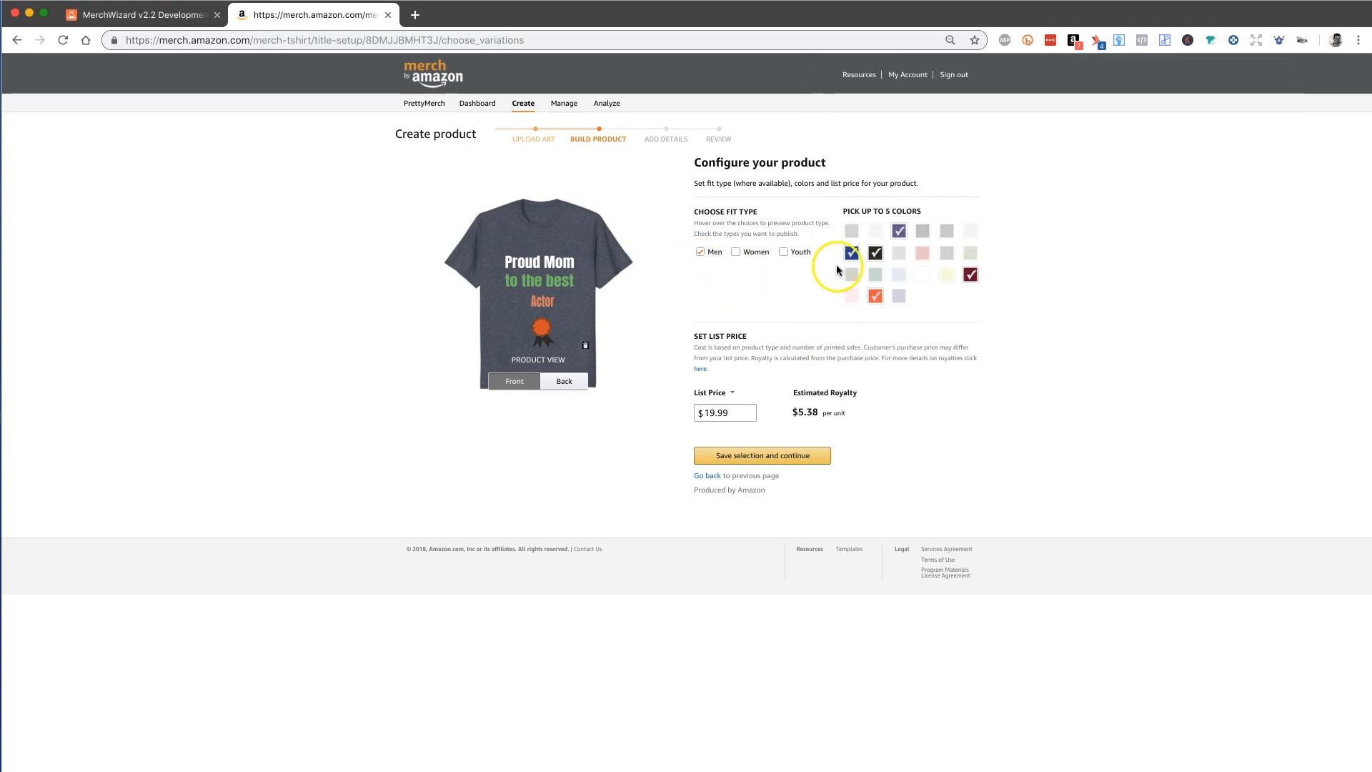
Step: Compare the Actor shirt's filled fit type and colors with its row in the Airtable New Listings table
{"action": "left_click", "coordinate": [851, 253]}
{"action": "left_click", "coordinate": [876, 253]}
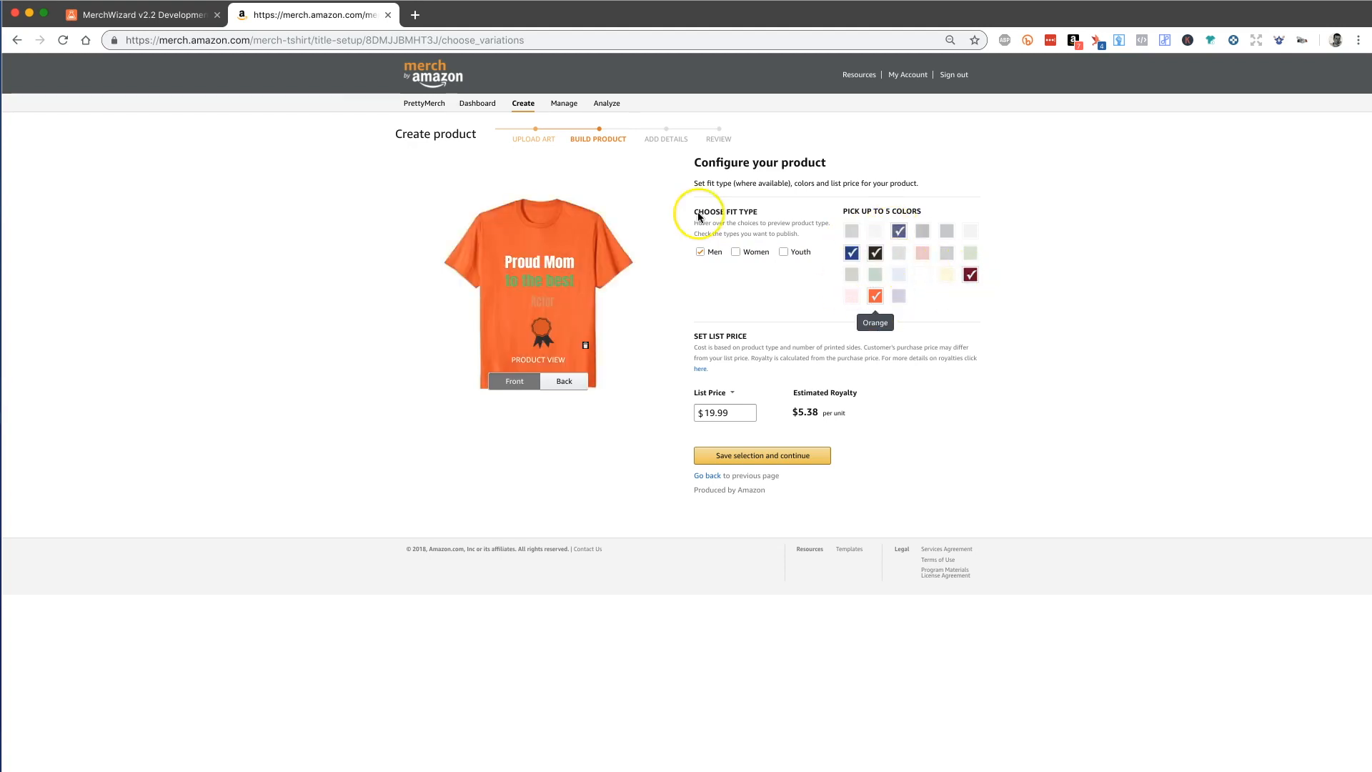
{"action": "left_click", "coordinate": [165, 15]}
{"action": "left_click", "coordinate": [983, 183]}
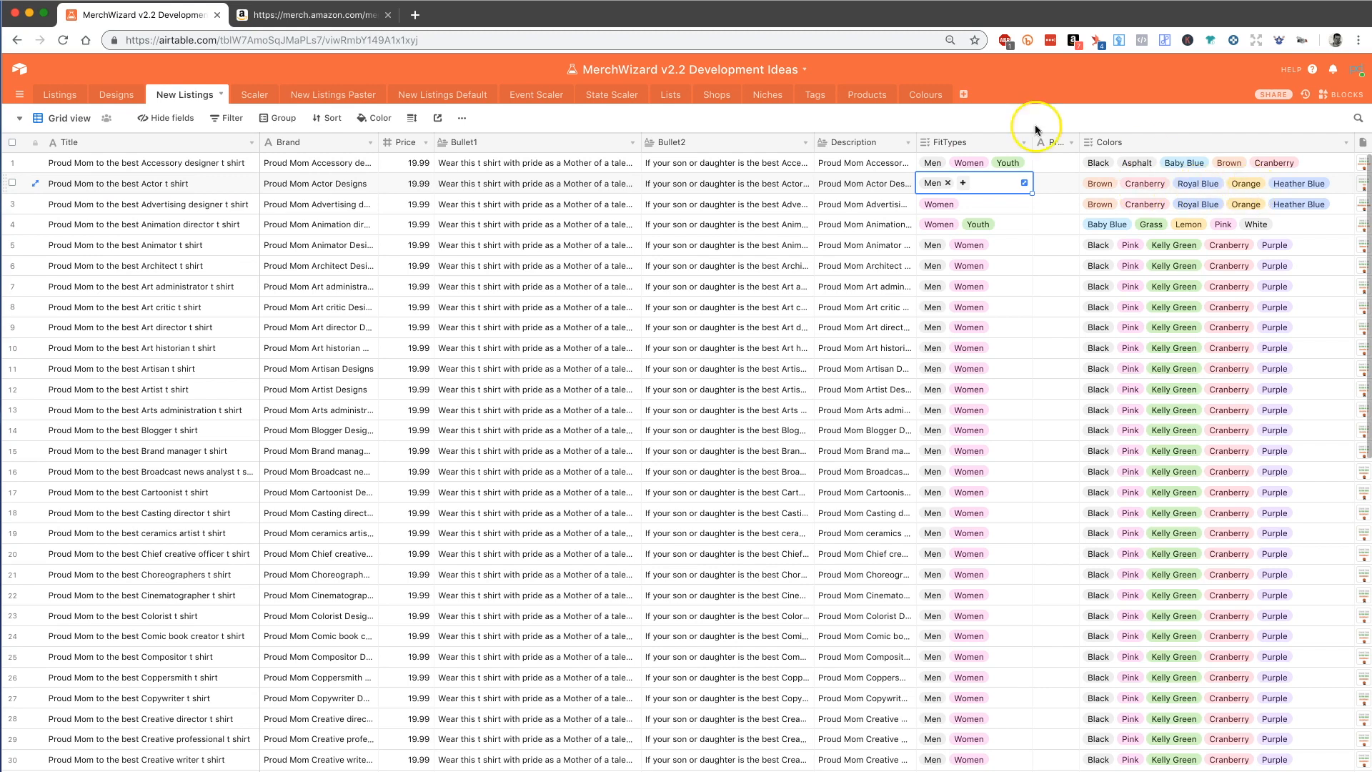
{"action": "left_click", "coordinate": [265, 10]}
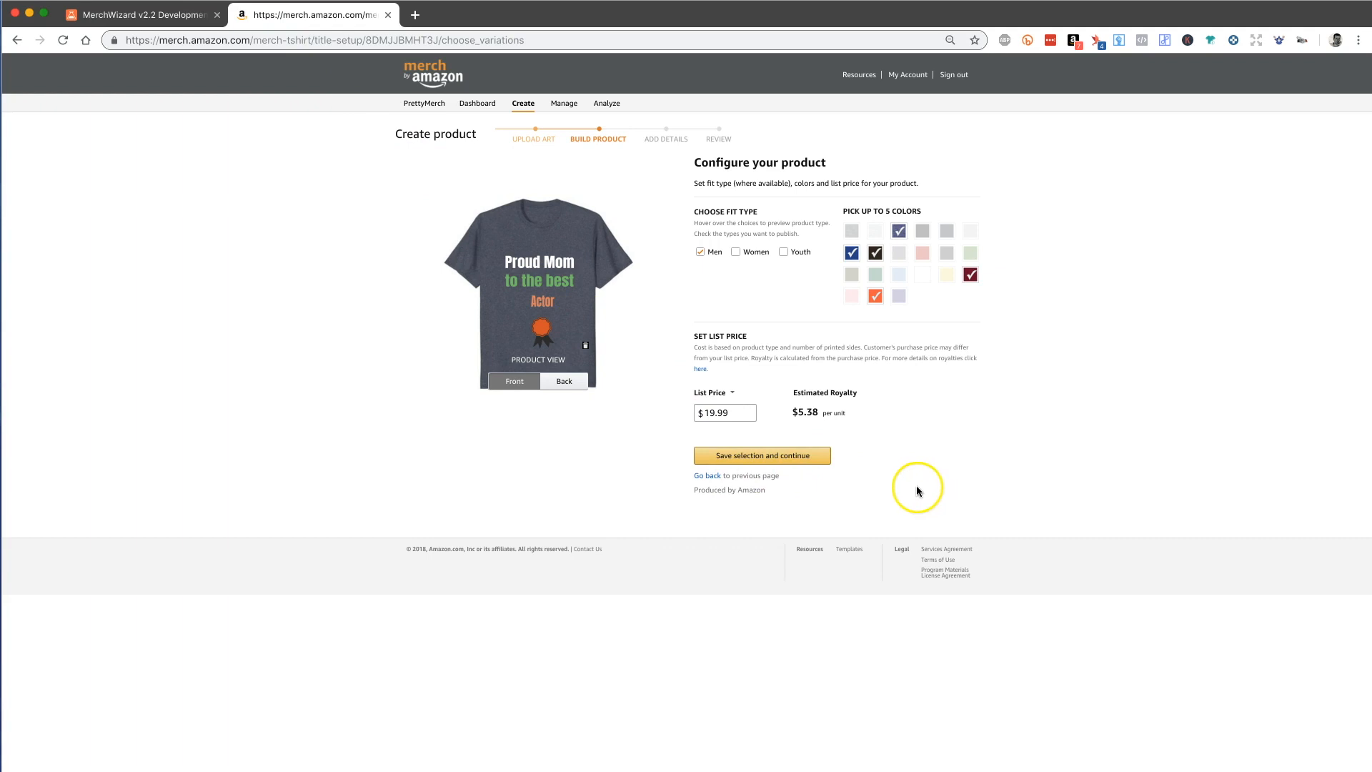
Step: Save the configuration, fill the Actor shirt's product details with MerchWizard, and continue to the product review
{"action": "left_click", "coordinate": [801, 463]}
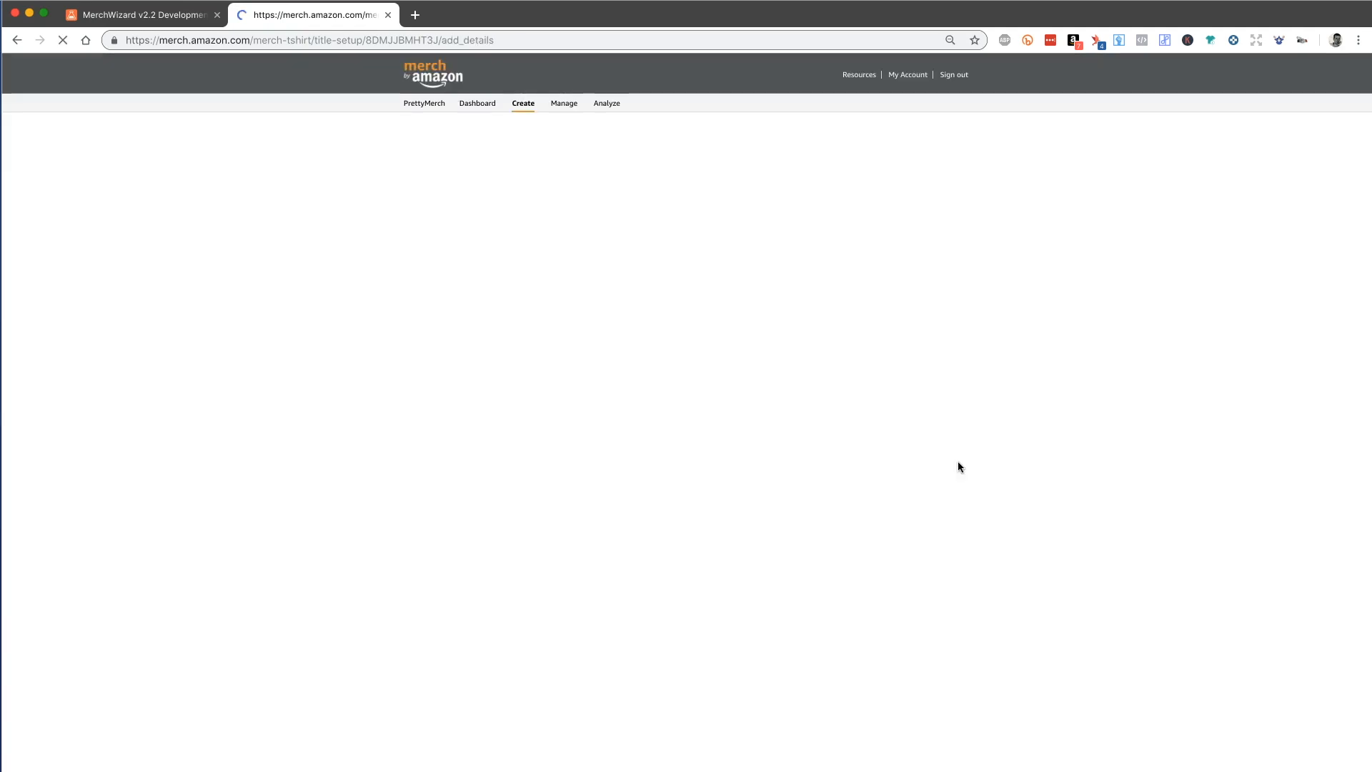
{"action": "left_click", "coordinate": [1280, 43]}
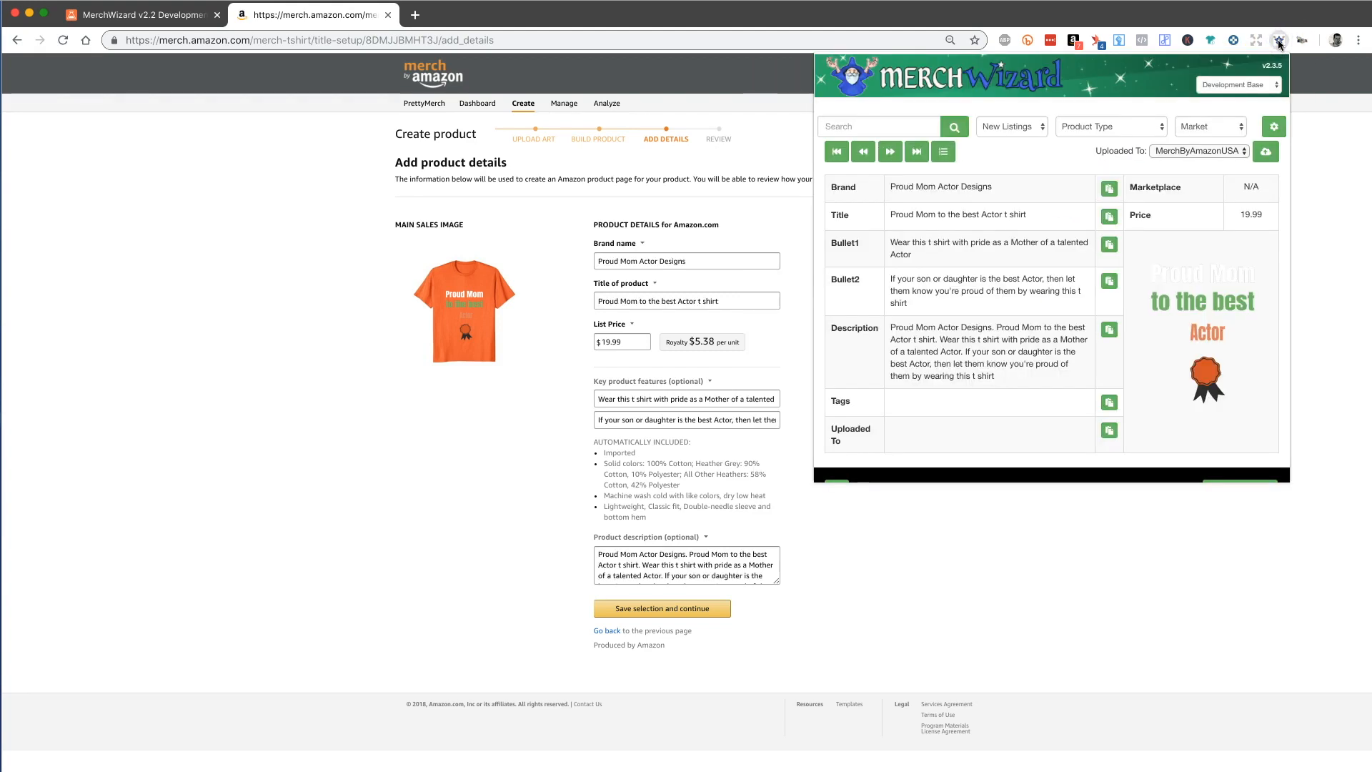
{"action": "left_click", "coordinate": [1280, 43]}
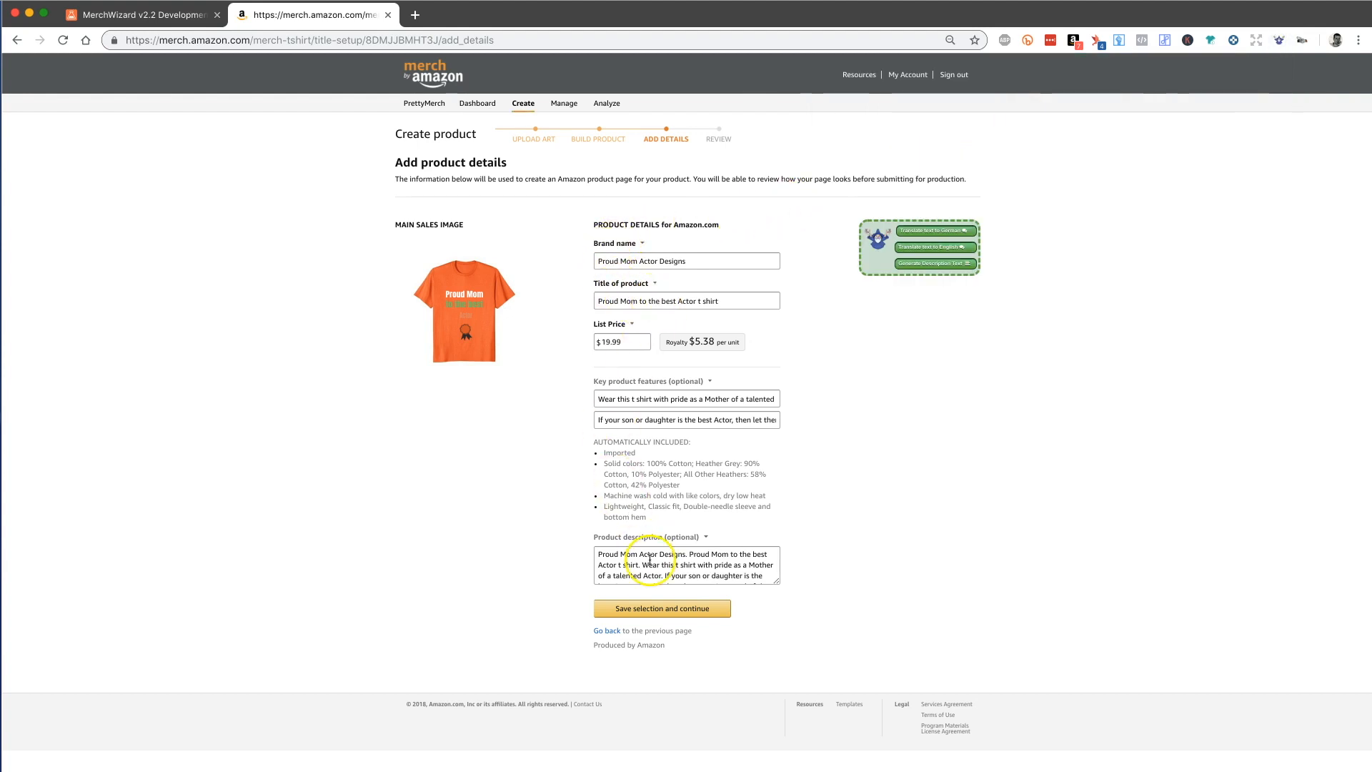
{"action": "left_click", "coordinate": [728, 613]}
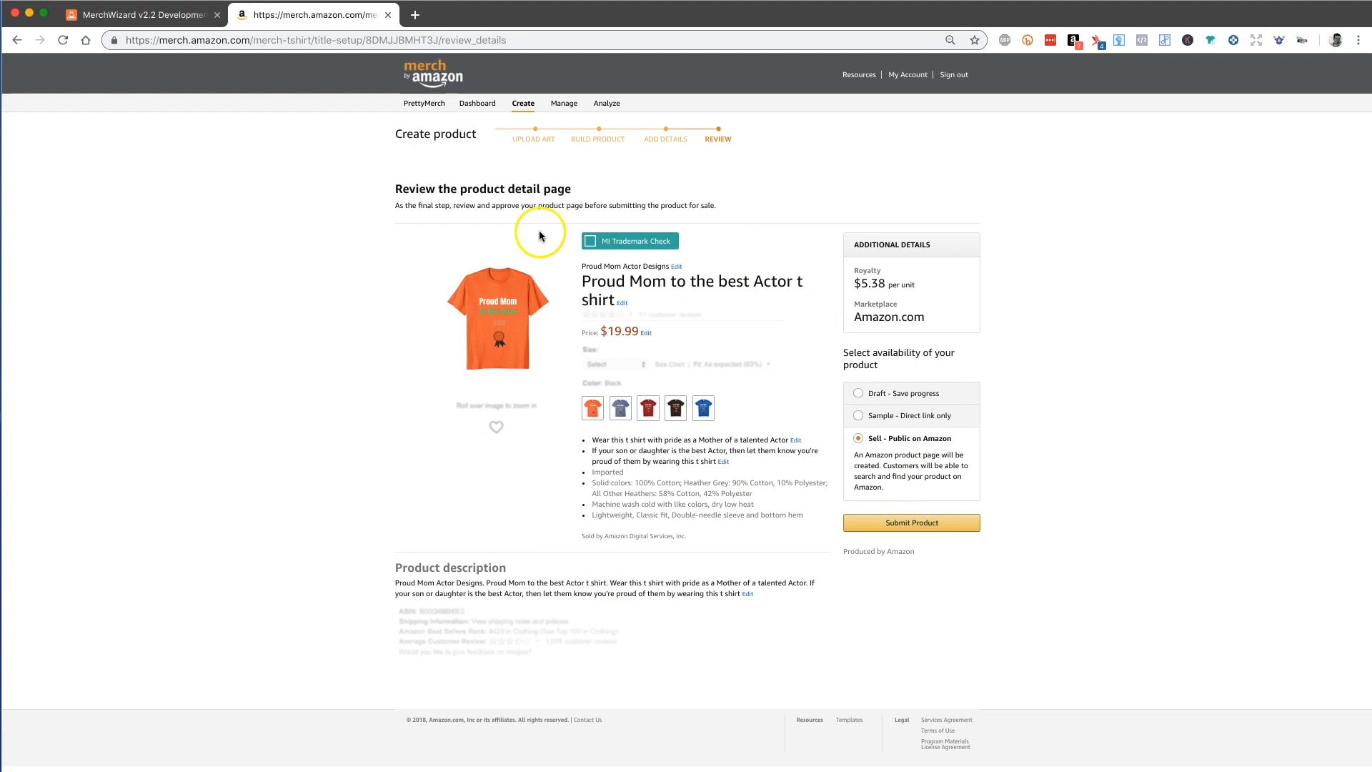
Step: Start creating another Merch by Amazon product and switch back to the Airtable New Listings table
{"action": "left_click", "coordinate": [523, 105]}
{"action": "left_click", "coordinate": [245, 44]}
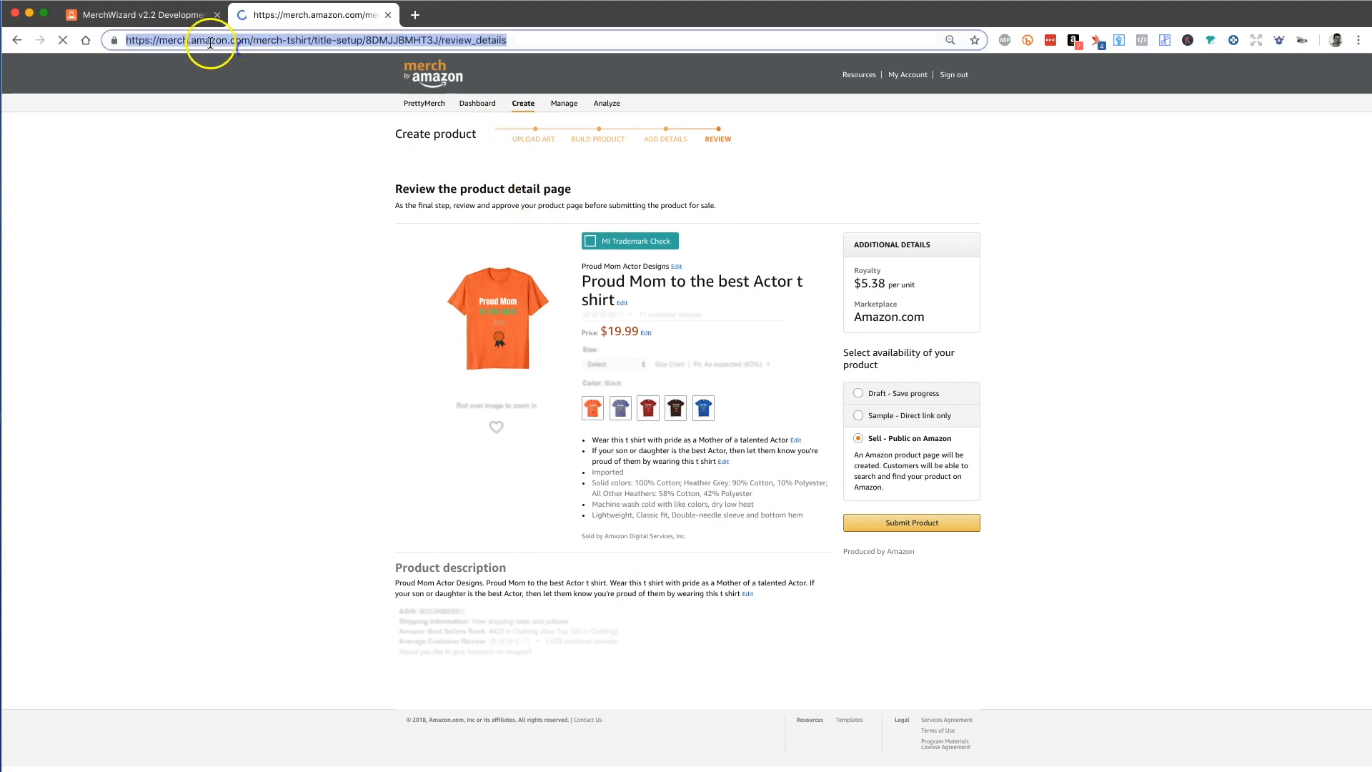
{"action": "left_click", "coordinate": [178, 16]}
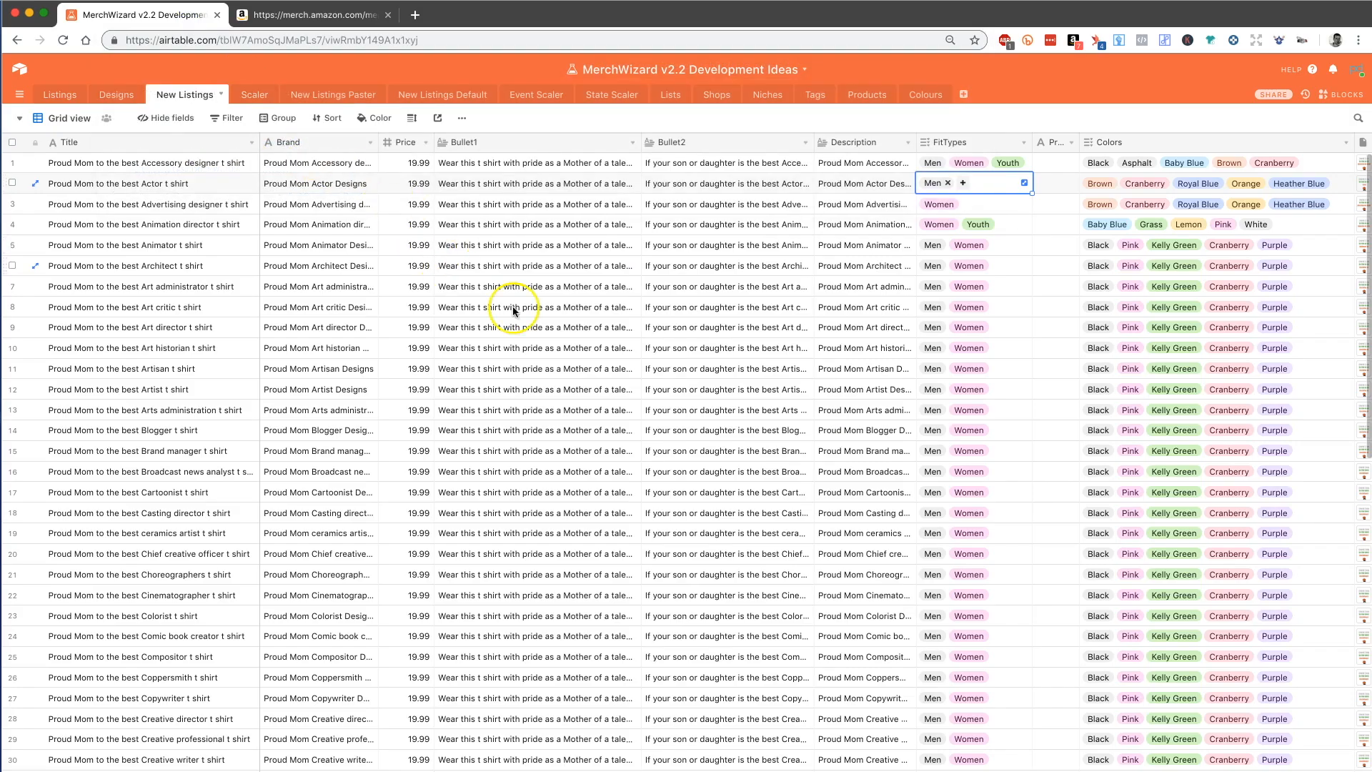
Step: Clear the Description of the Advertising designer row in the New Listings table
{"action": "left_click", "coordinate": [841, 209]}
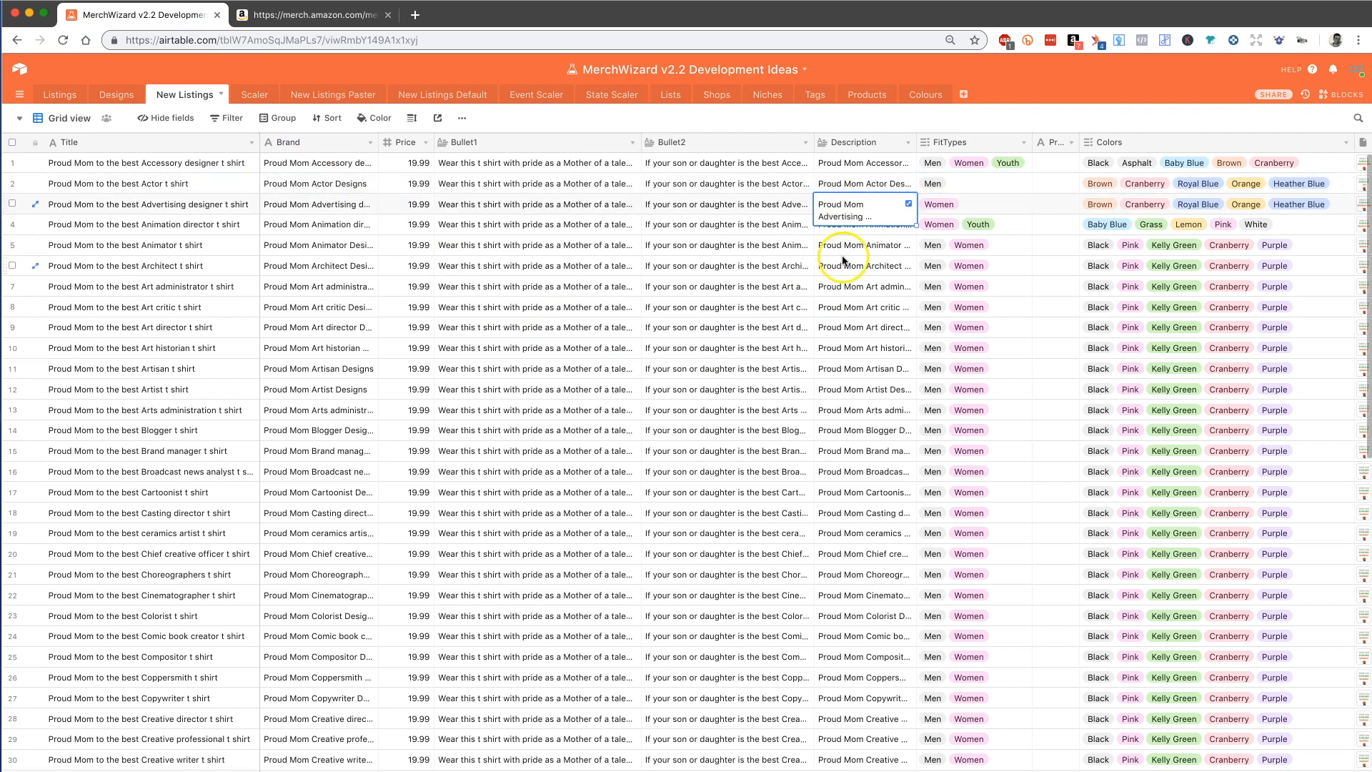
{"action": "key", "text": "Delete"}
{"action": "left_click", "coordinate": [796, 206]}
{"action": "left_click", "coordinate": [841, 204]}
{"action": "left_click", "coordinate": [169, 207]}
{"action": "left_click", "coordinate": [839, 206]}
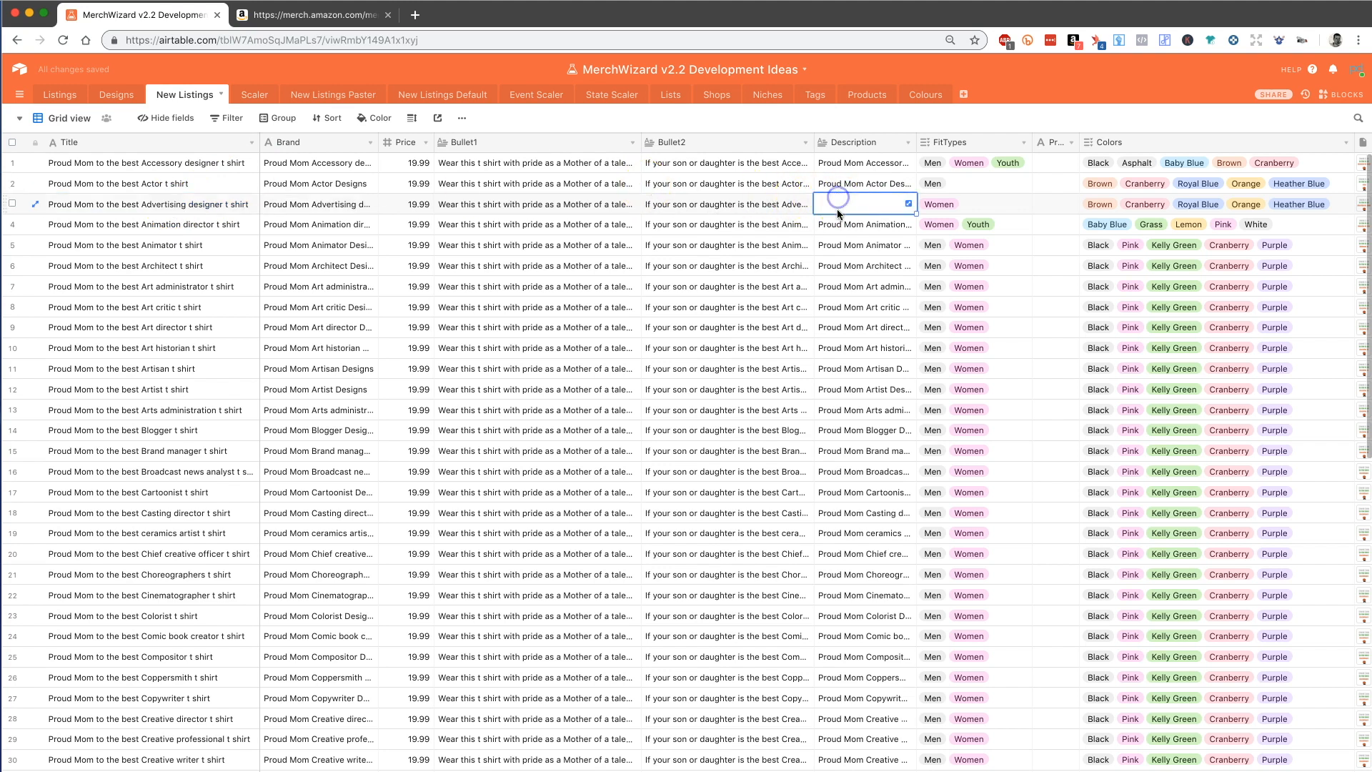
Step: Switch to Merch by Amazon, list the New Listings in MerchWizard, and select the Advertising designer listing
{"action": "left_click", "coordinate": [328, 15]}
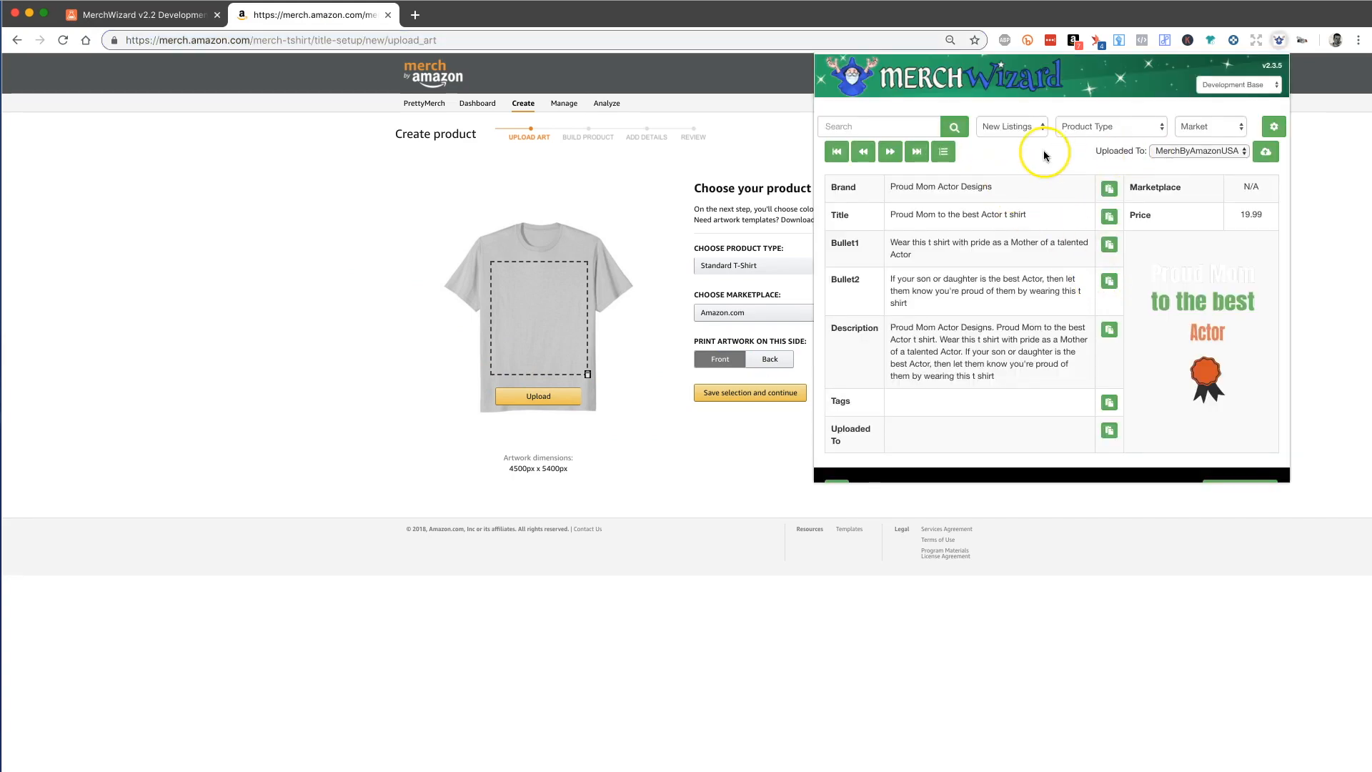
{"action": "left_click", "coordinate": [948, 127]}
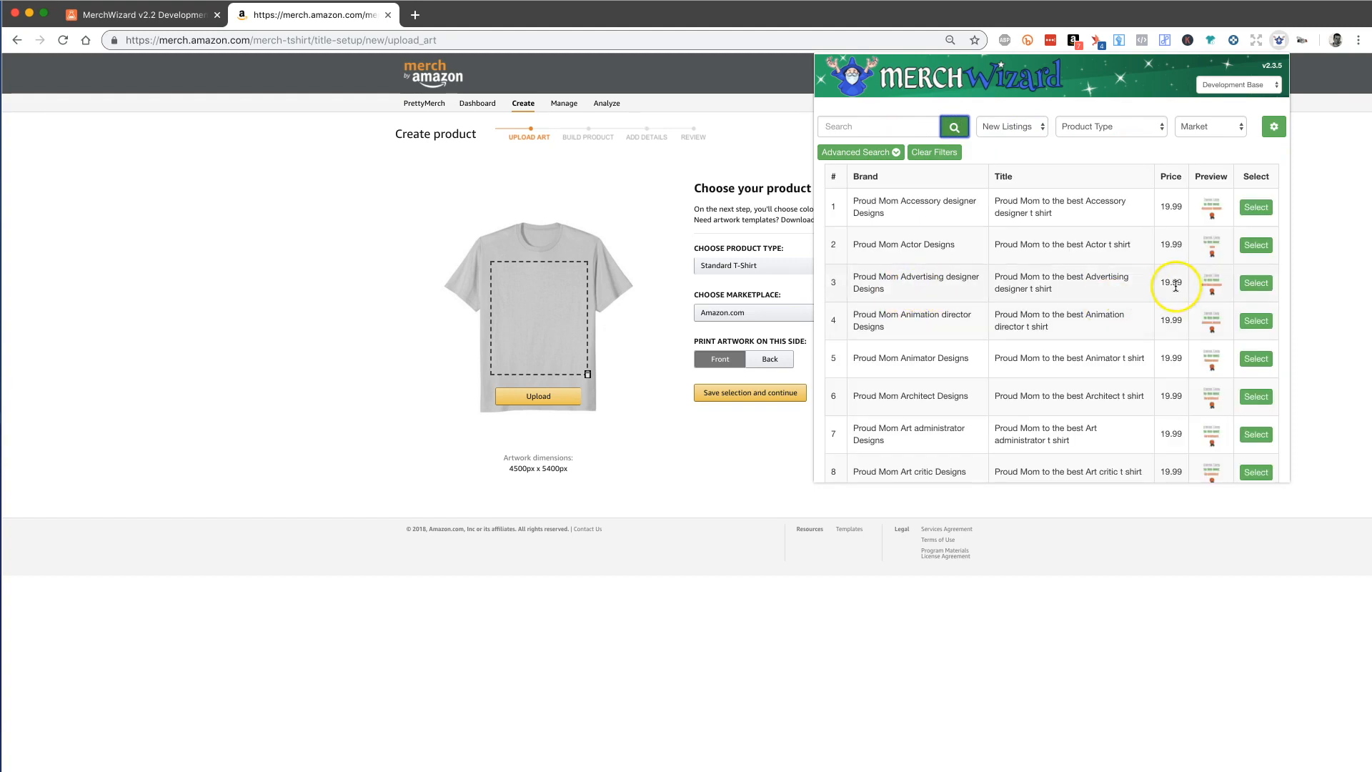
{"action": "left_click", "coordinate": [1249, 284]}
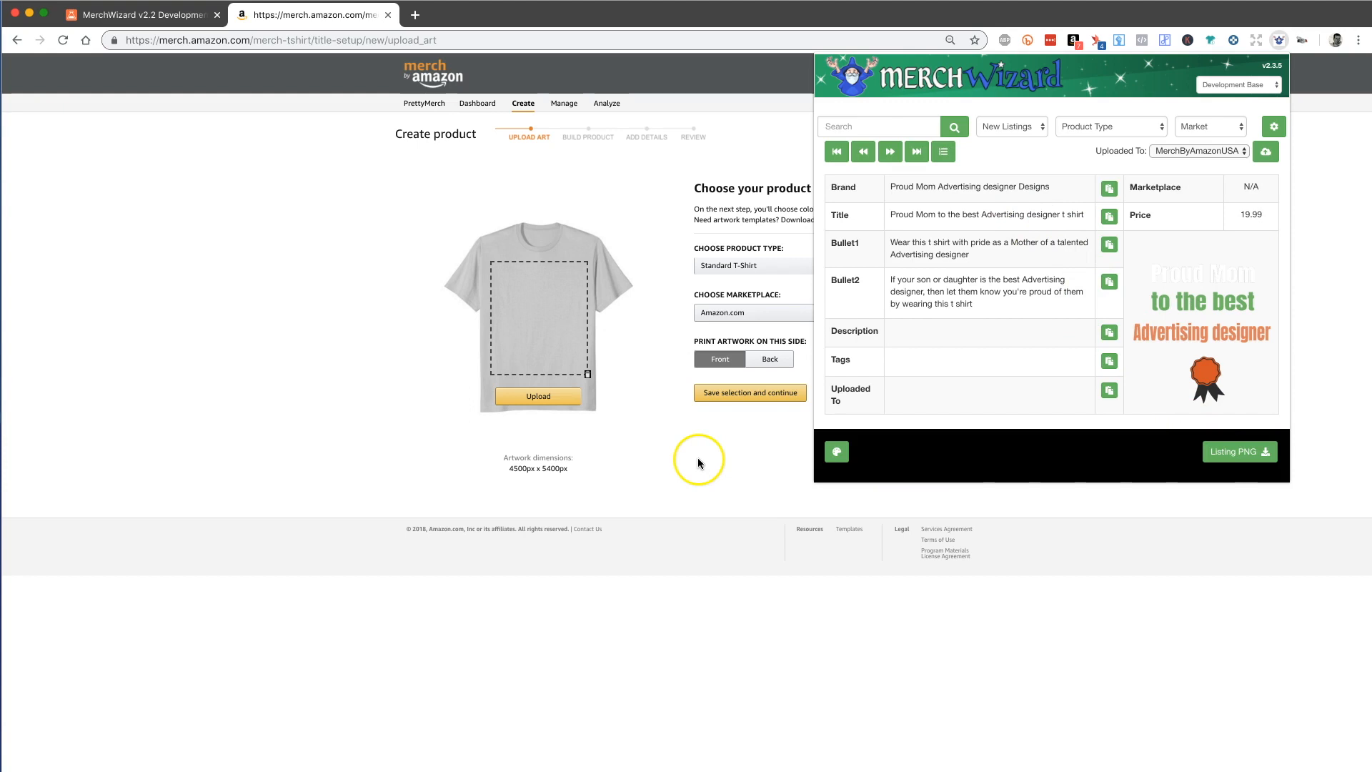
Step: Upload advertis.png as the front artwork of the Standard T-Shirt
{"action": "left_click", "coordinate": [567, 409]}
{"action": "left_click", "coordinate": [565, 397]}
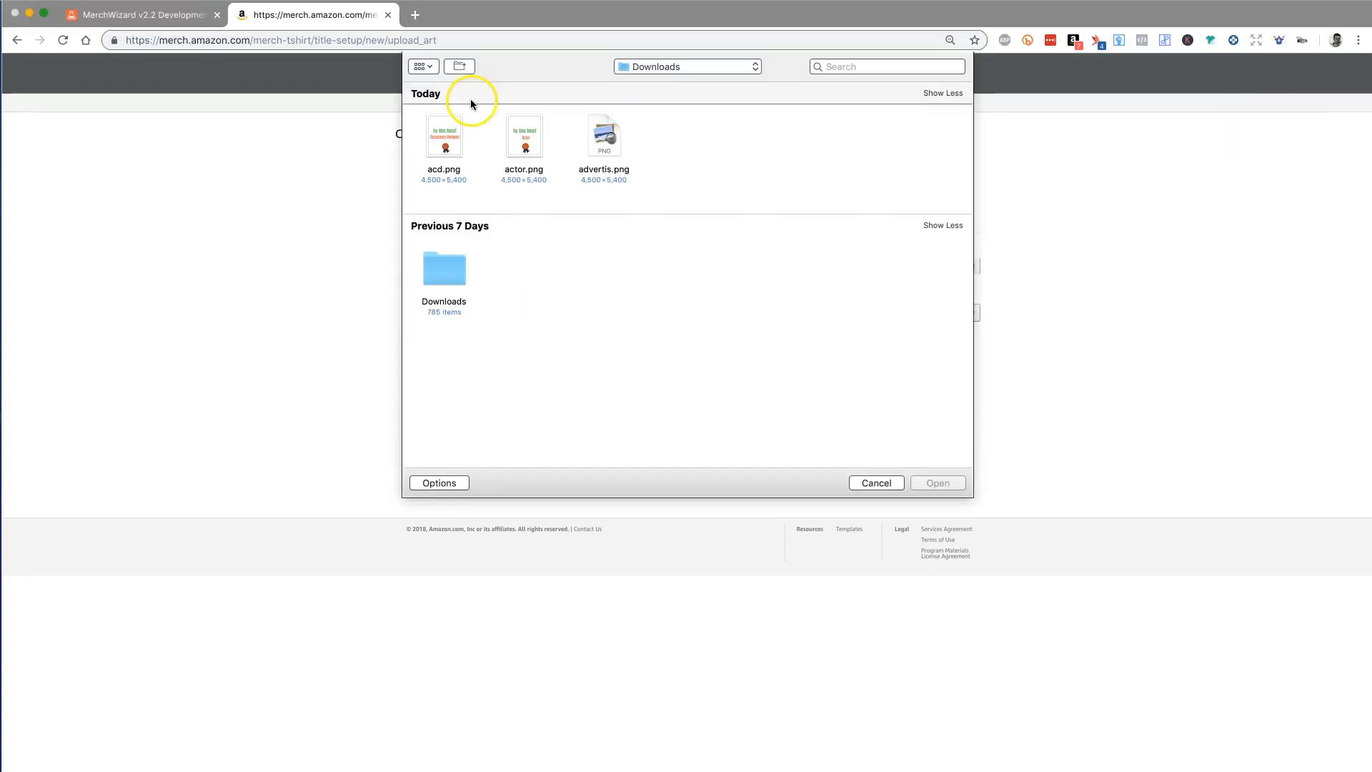
{"action": "double_click", "coordinate": [597, 152]}
{"action": "left_click", "coordinate": [771, 397]}
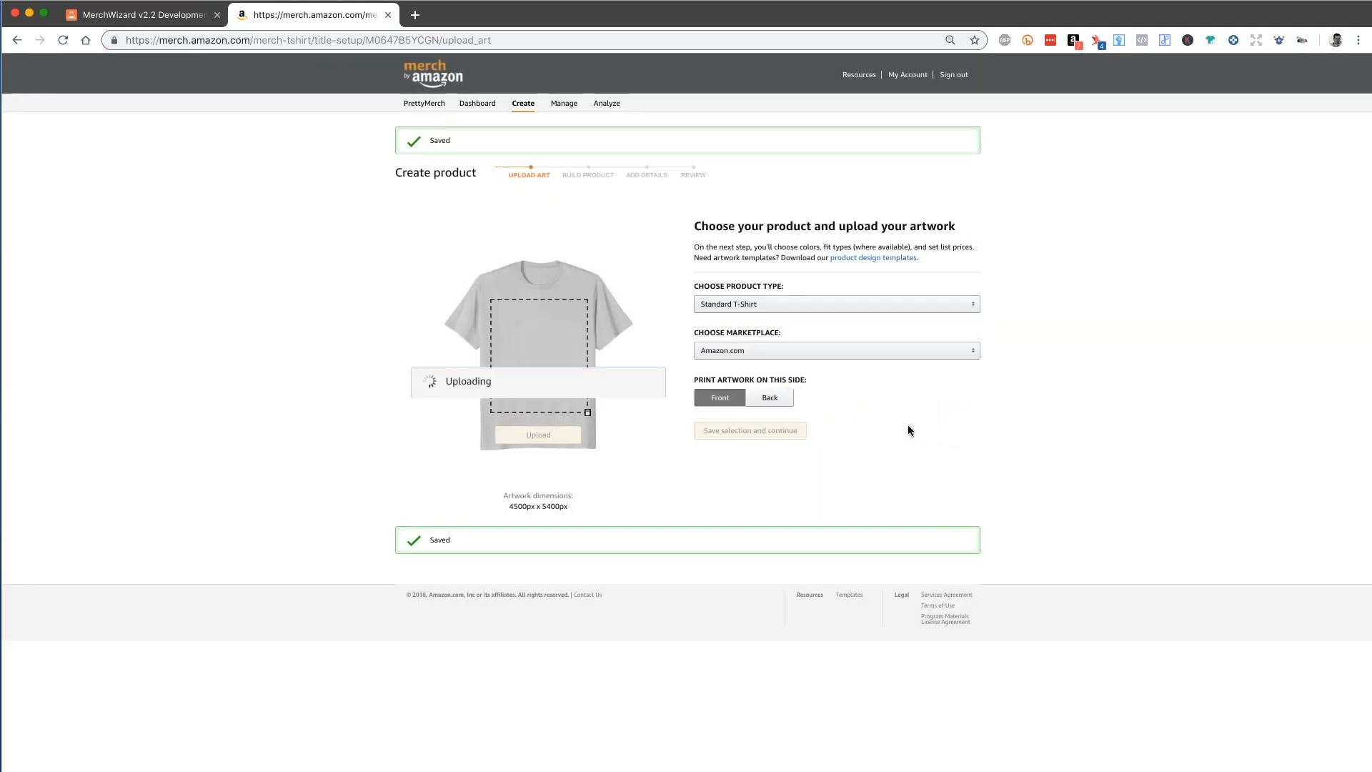
{"action": "key", "text": "ctrl+m"}
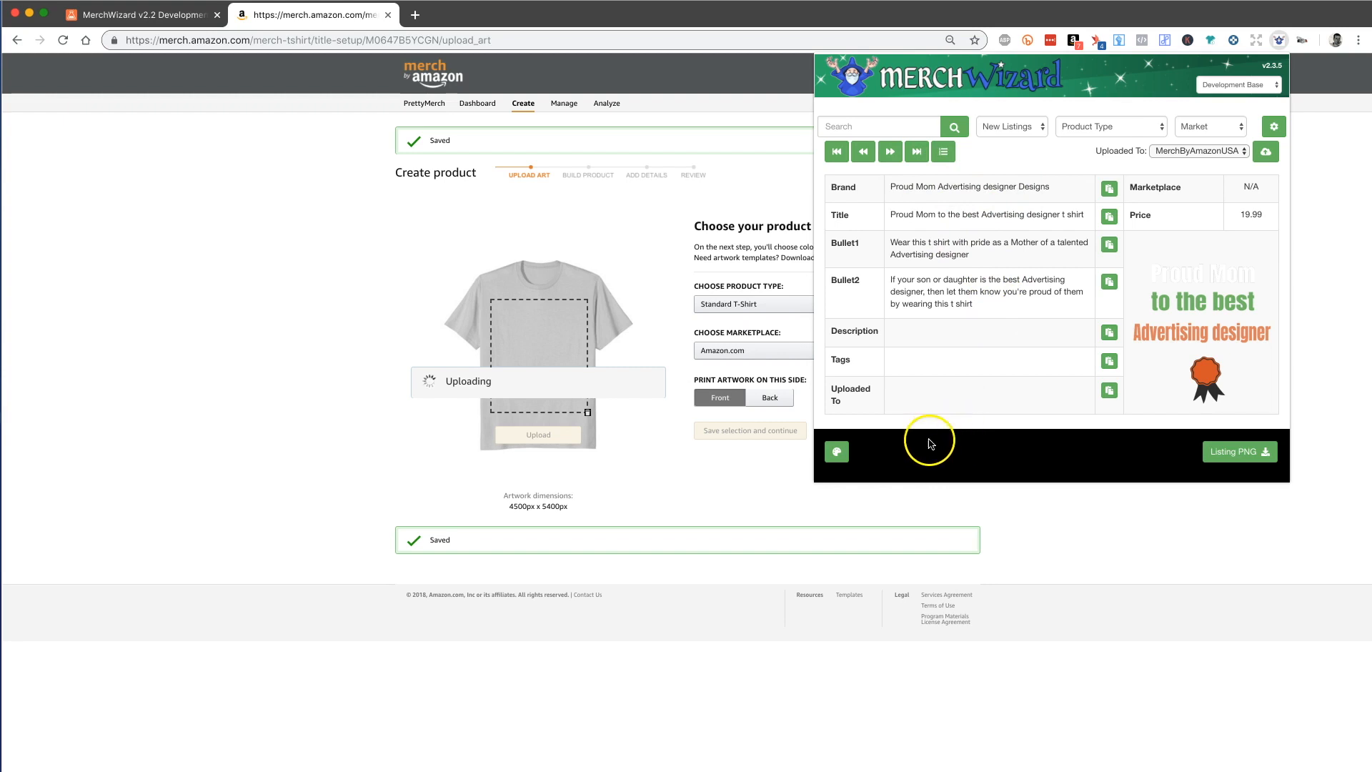
{"action": "left_click", "coordinate": [727, 469]}
{"action": "left_click", "coordinate": [878, 431]}
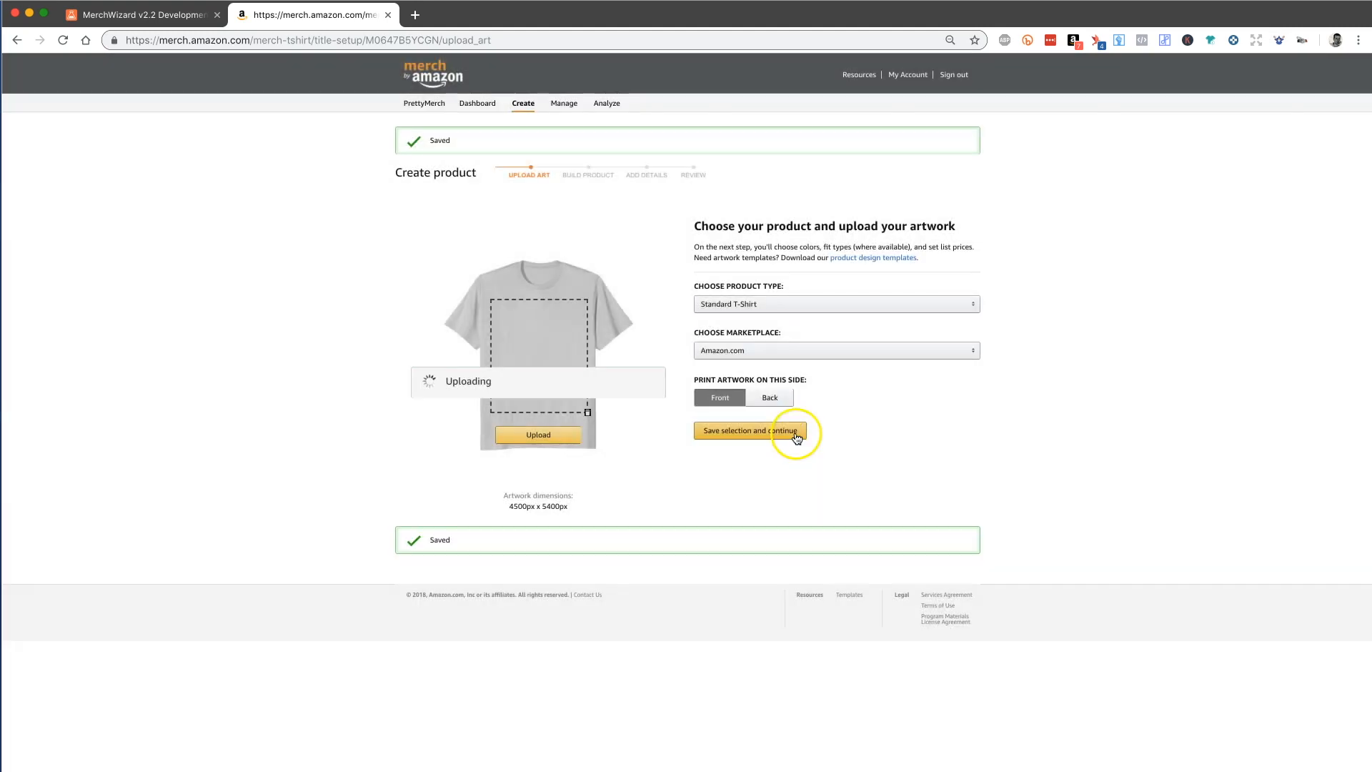
Step: Save the artwork selection and fill the Advertising designer shirt's fit type and colors with MerchWizard
{"action": "left_click", "coordinate": [771, 430]}
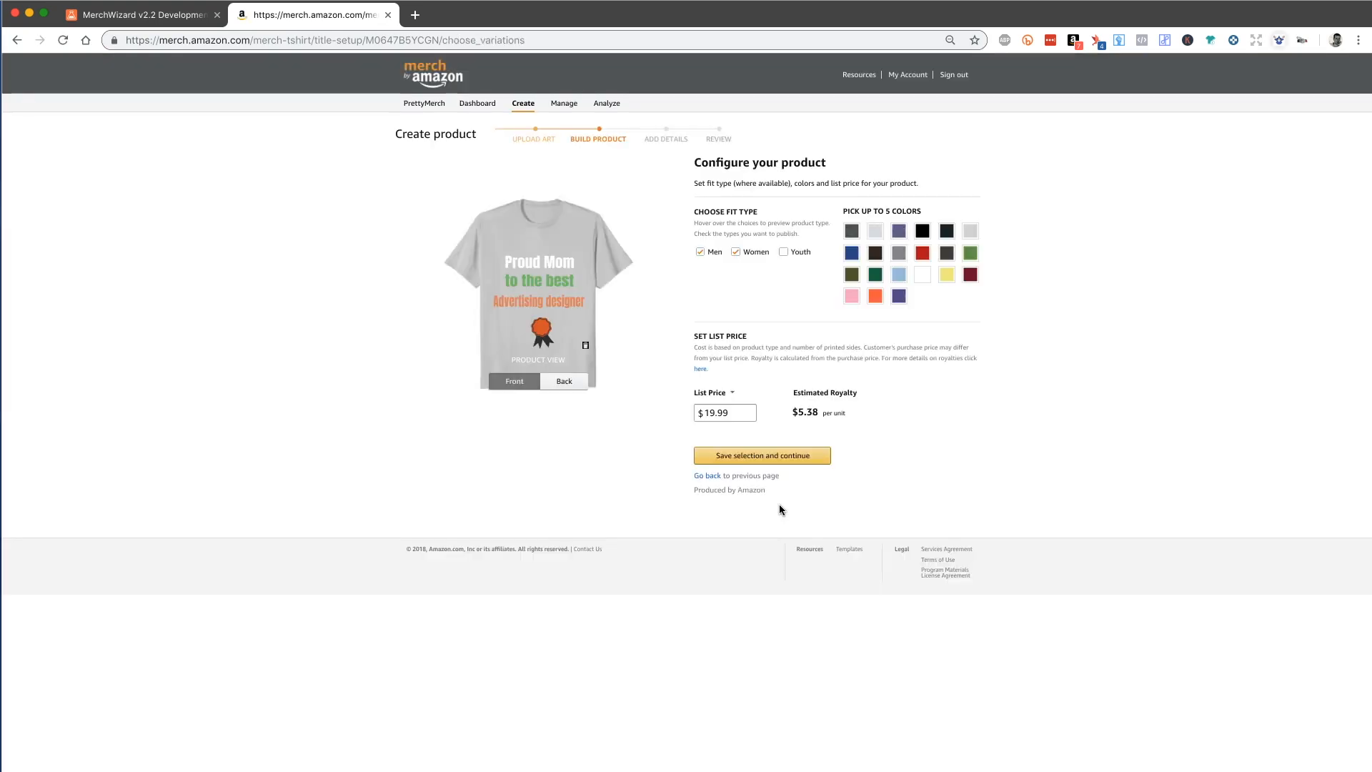
{"action": "key", "text": "ctrl+m"}
{"action": "left_click", "coordinate": [762, 287]}
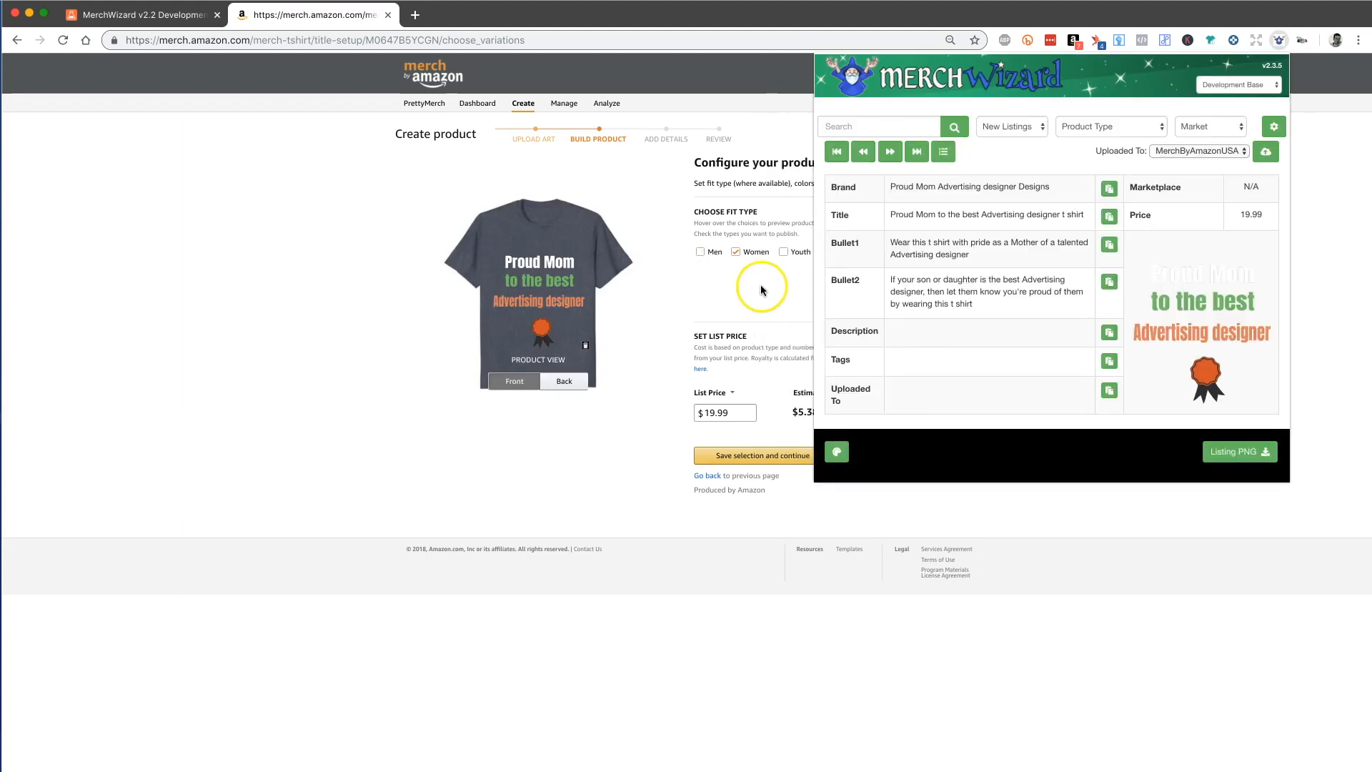
{"action": "left_click", "coordinate": [730, 264]}
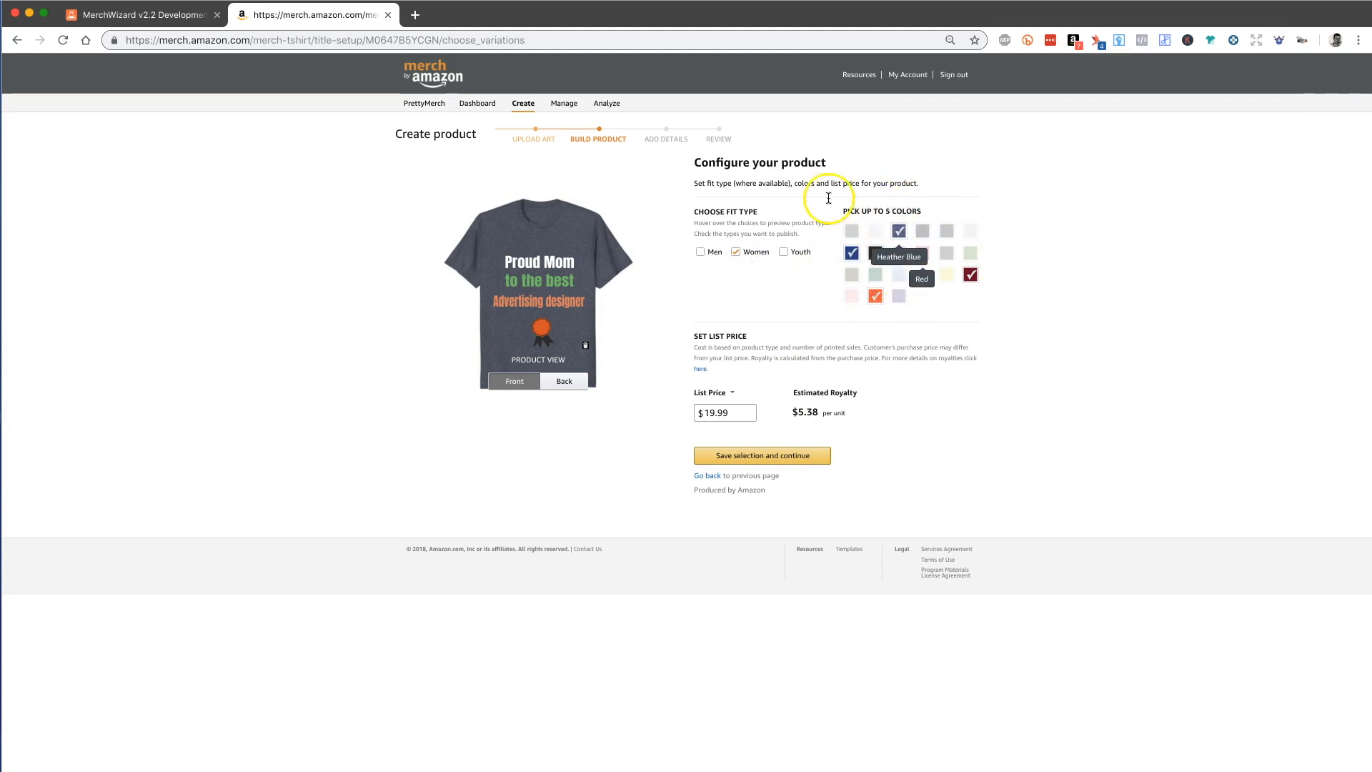
Step: Compare the Advertising designer shirt's filled options with its Airtable row, including the FitTypes and Description cells
{"action": "left_click", "coordinate": [173, 19]}
{"action": "left_click", "coordinate": [976, 206]}
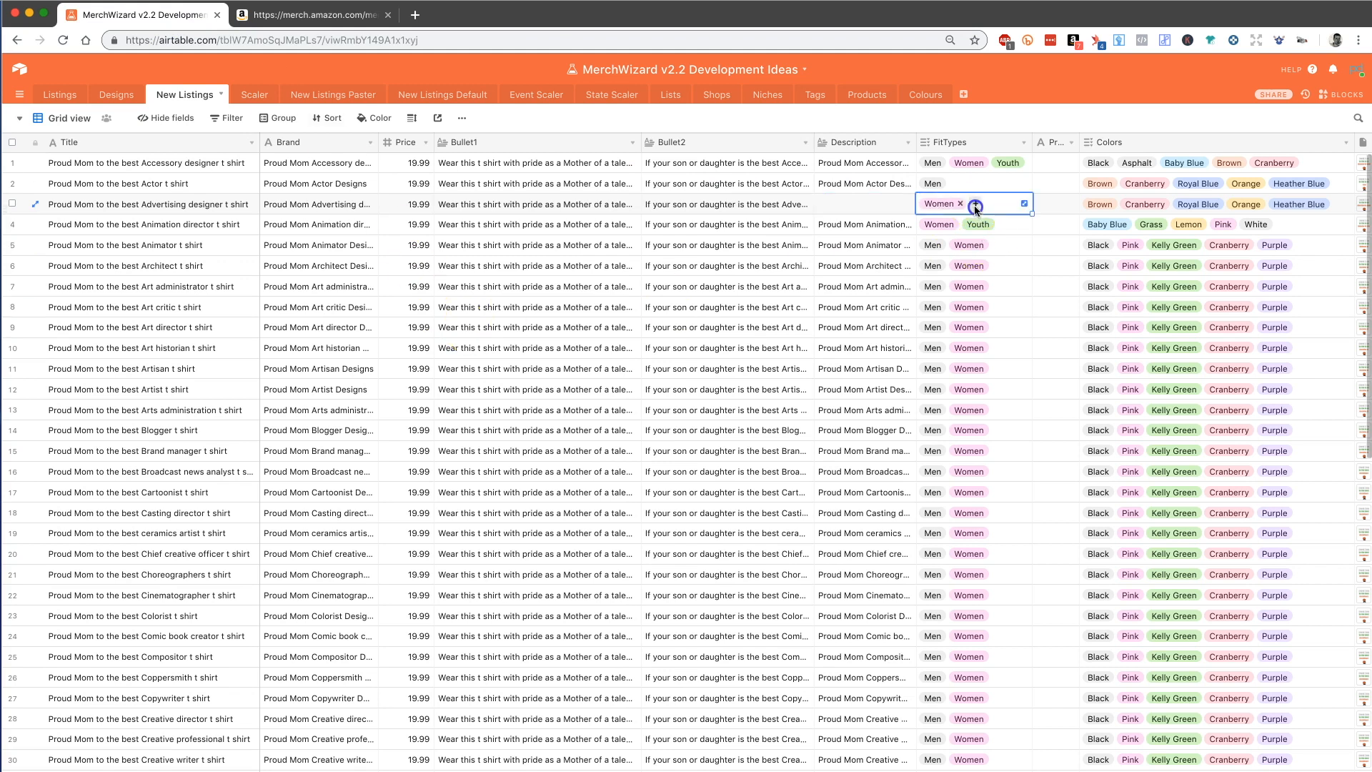
{"action": "left_click", "coordinate": [877, 210]}
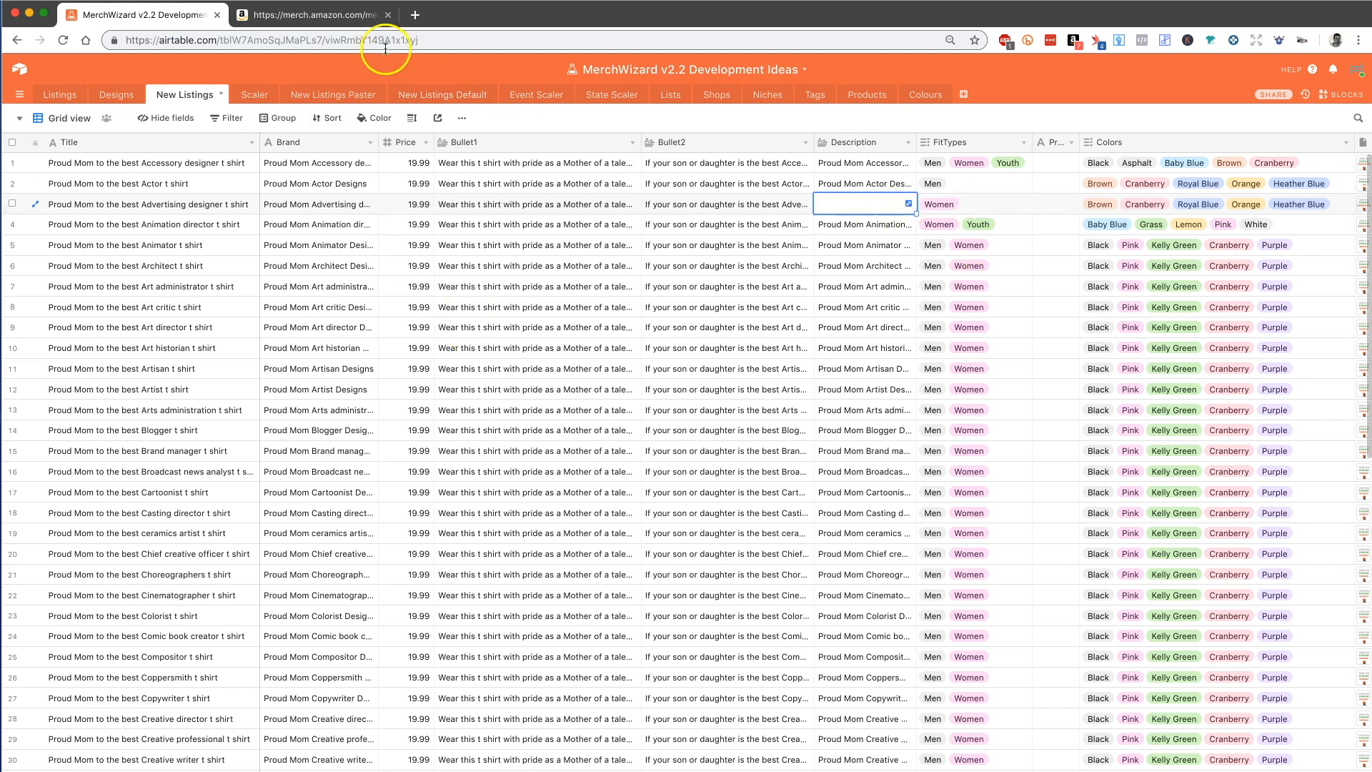
{"action": "left_click", "coordinate": [353, 22]}
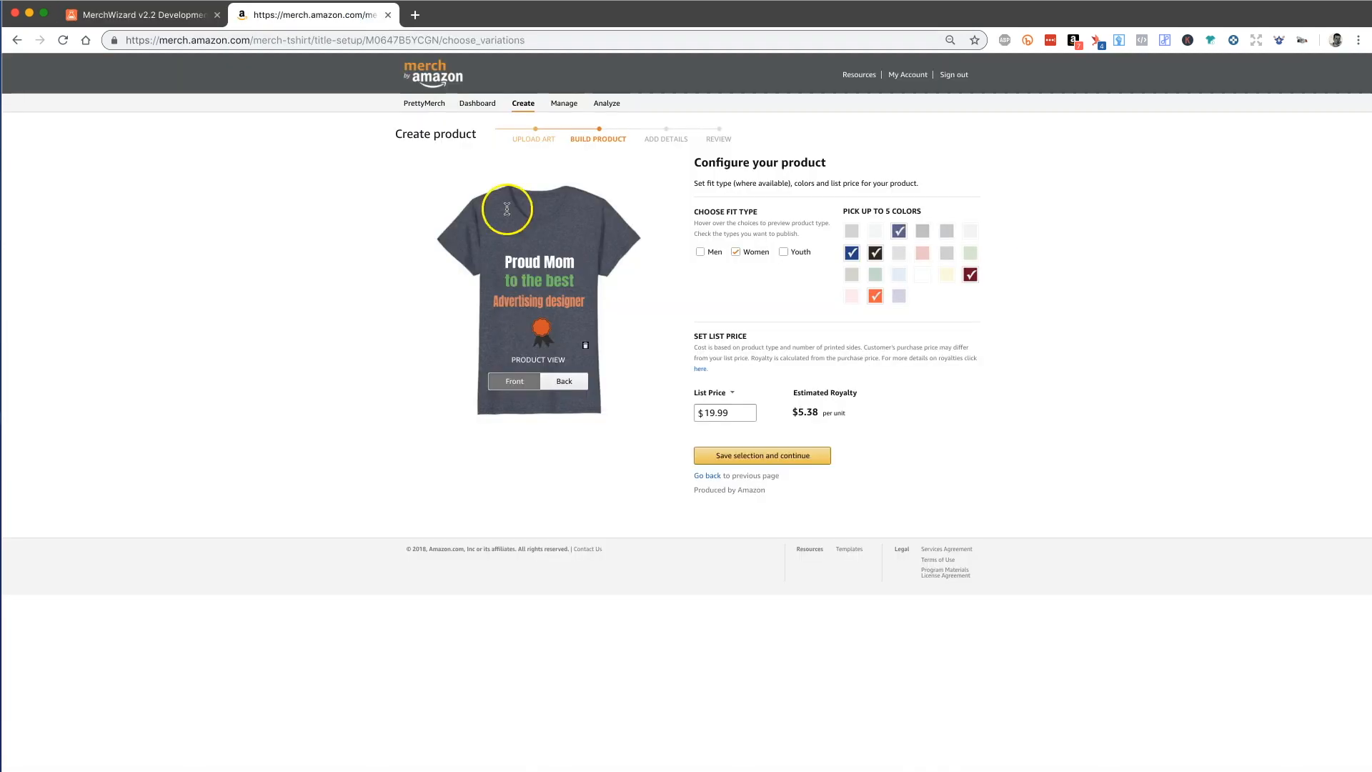
Step: Save the configuration and fill the Advertising designer shirt's product details with MerchWizard
{"action": "left_click", "coordinate": [788, 458]}
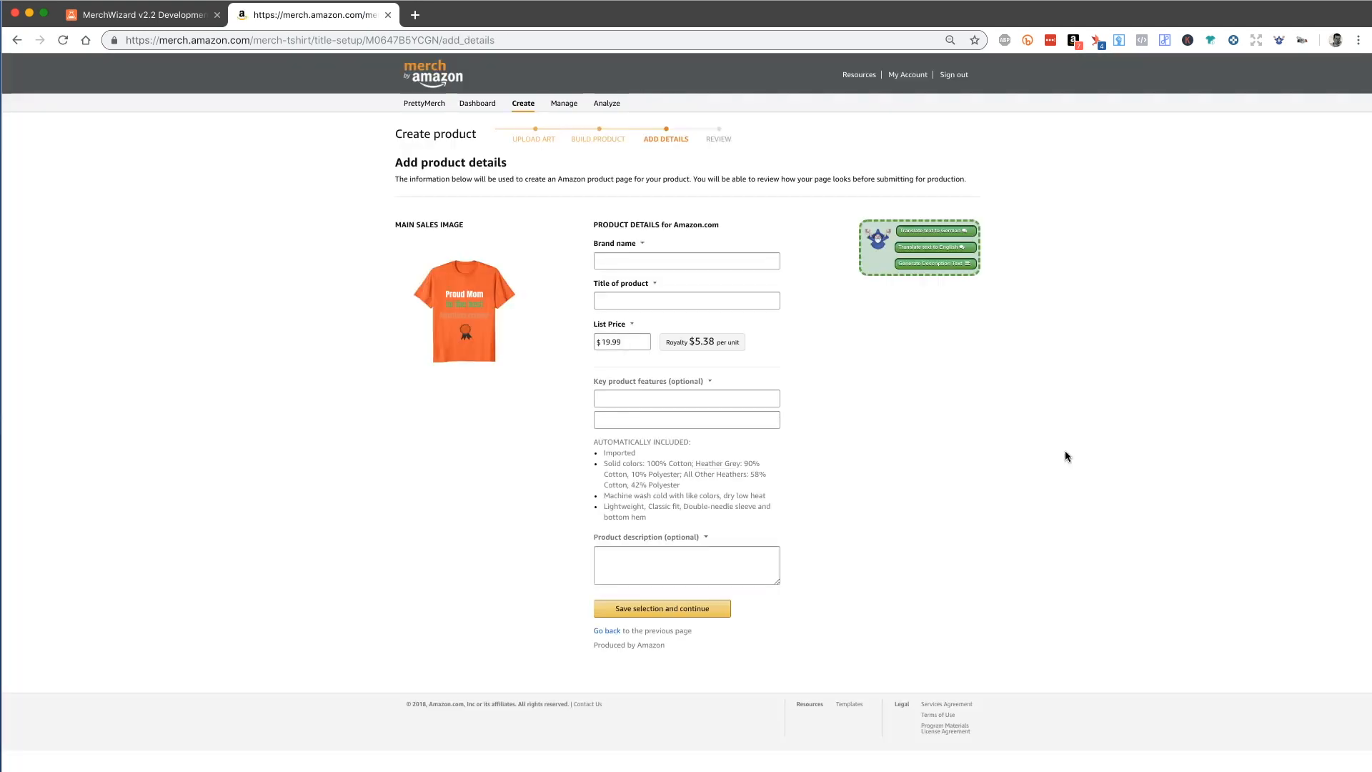
{"action": "key", "text": "alt+m"}
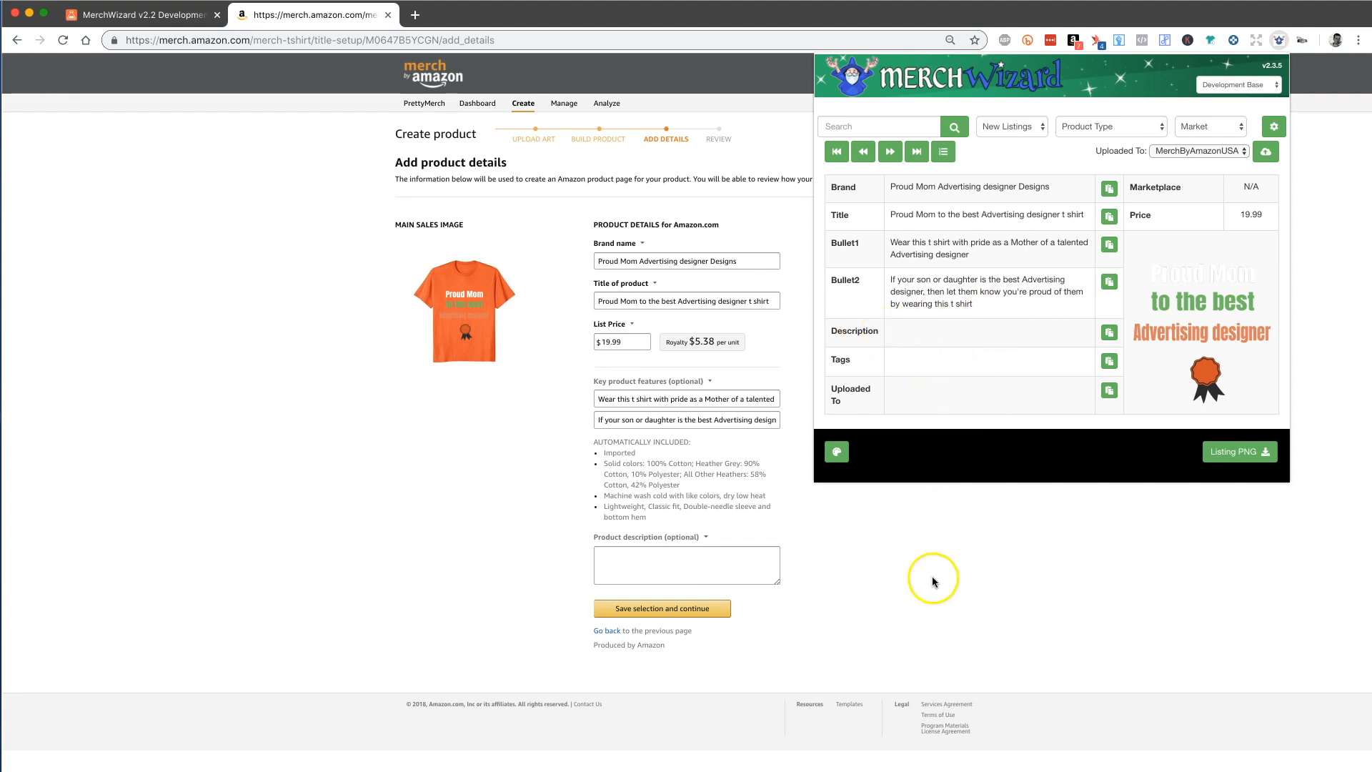
{"action": "left_click", "coordinate": [928, 608]}
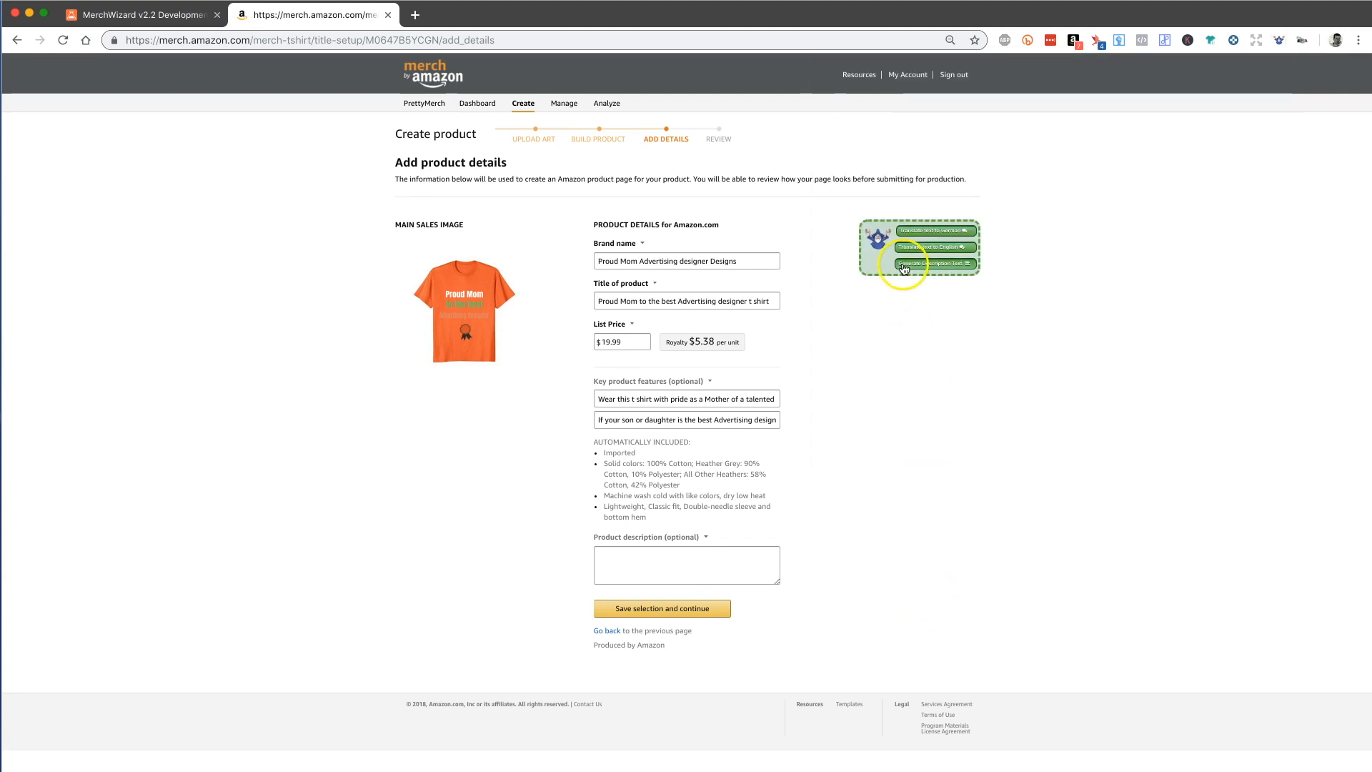
Step: Generate the missing product description with MerchWizard's on-page helper and continue to the product review
{"action": "left_click", "coordinate": [968, 268]}
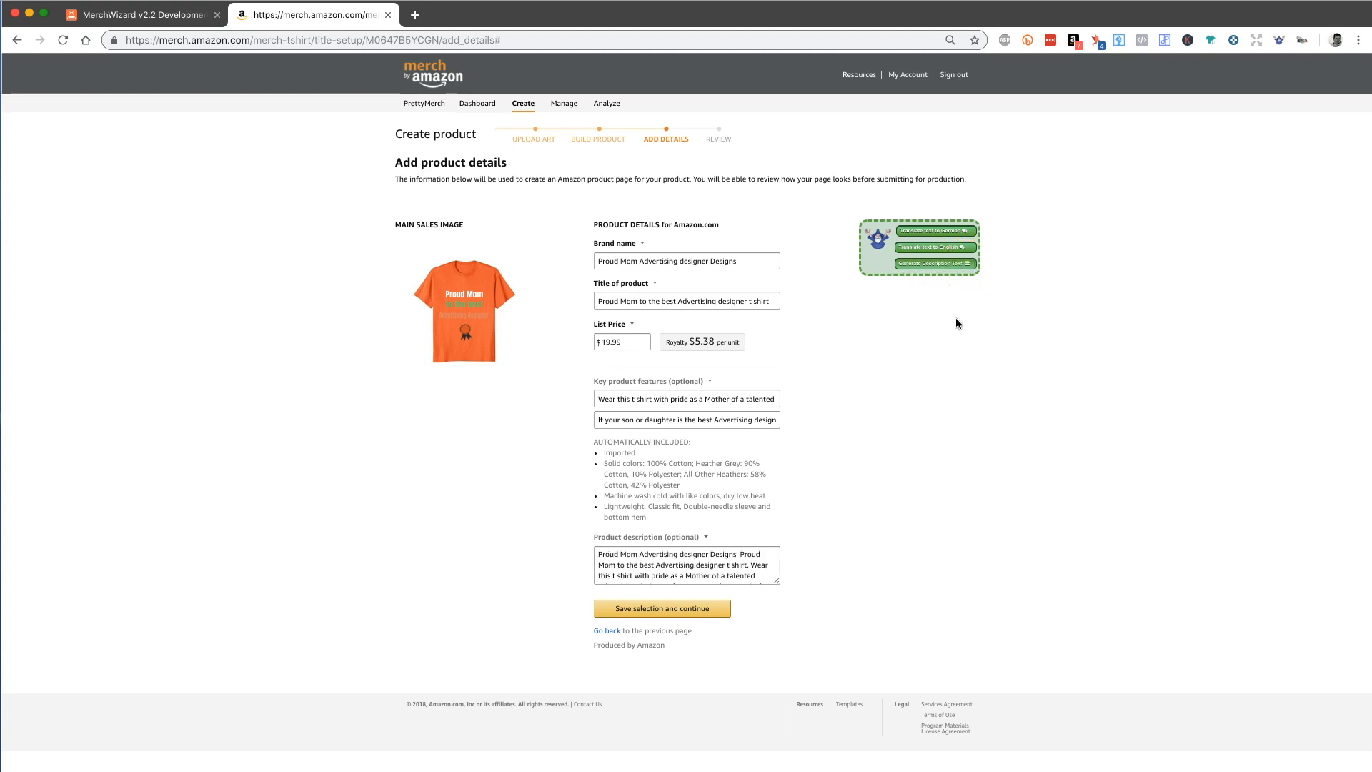
{"action": "left_click_drag", "start_coordinate": [775, 591], "coordinate": [779, 622]}
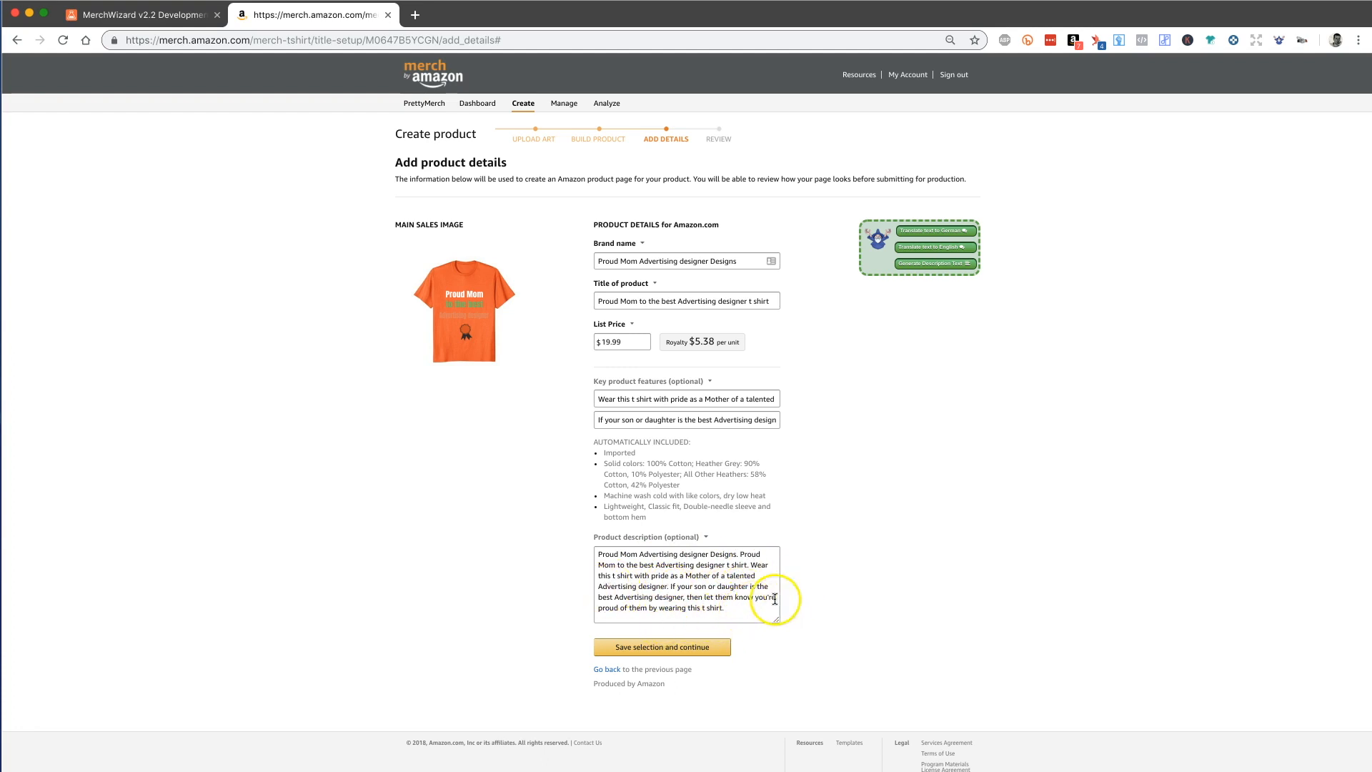
{"action": "left_click", "coordinate": [823, 591]}
{"action": "left_click", "coordinate": [698, 650]}
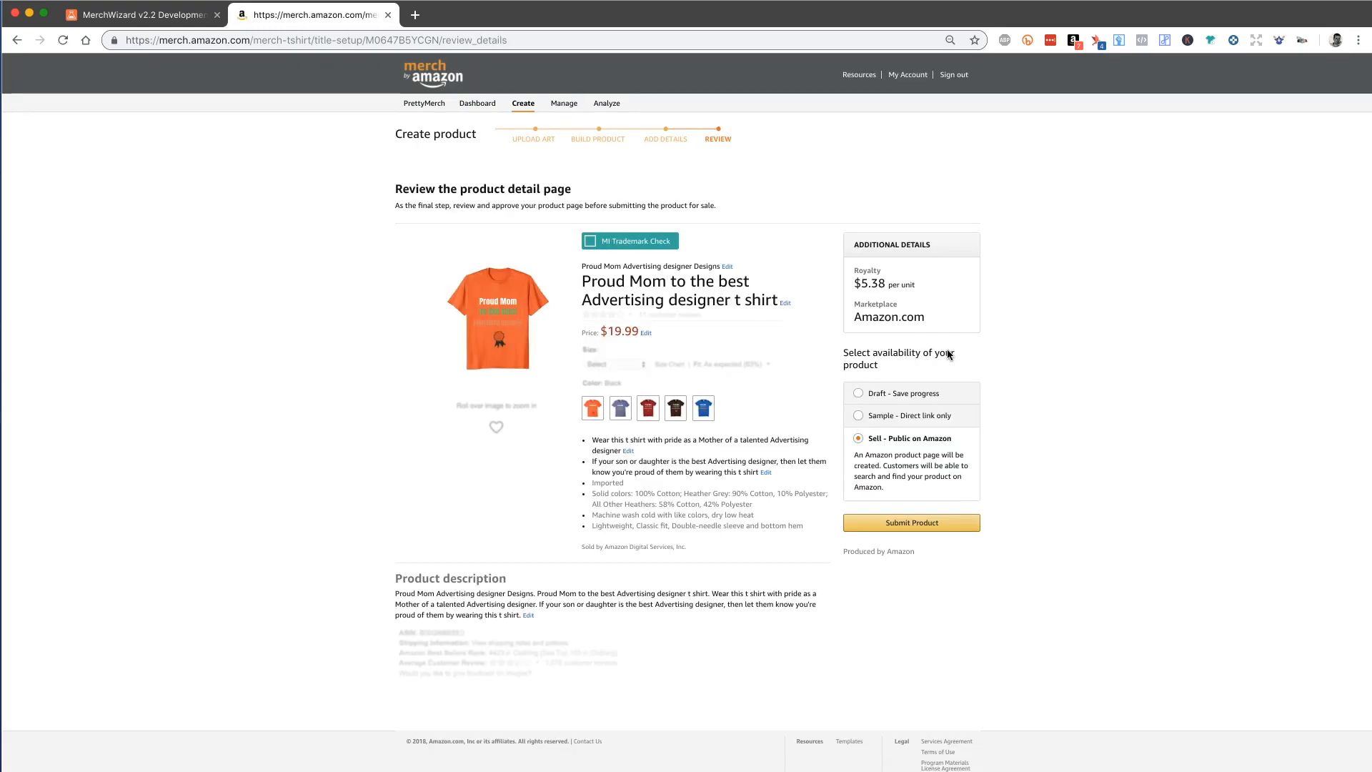
Step: Locate the Animation director row in Airtable, then search MerchWizard for "anim" and select the Animation director listing
{"action": "left_click", "coordinate": [174, 20]}
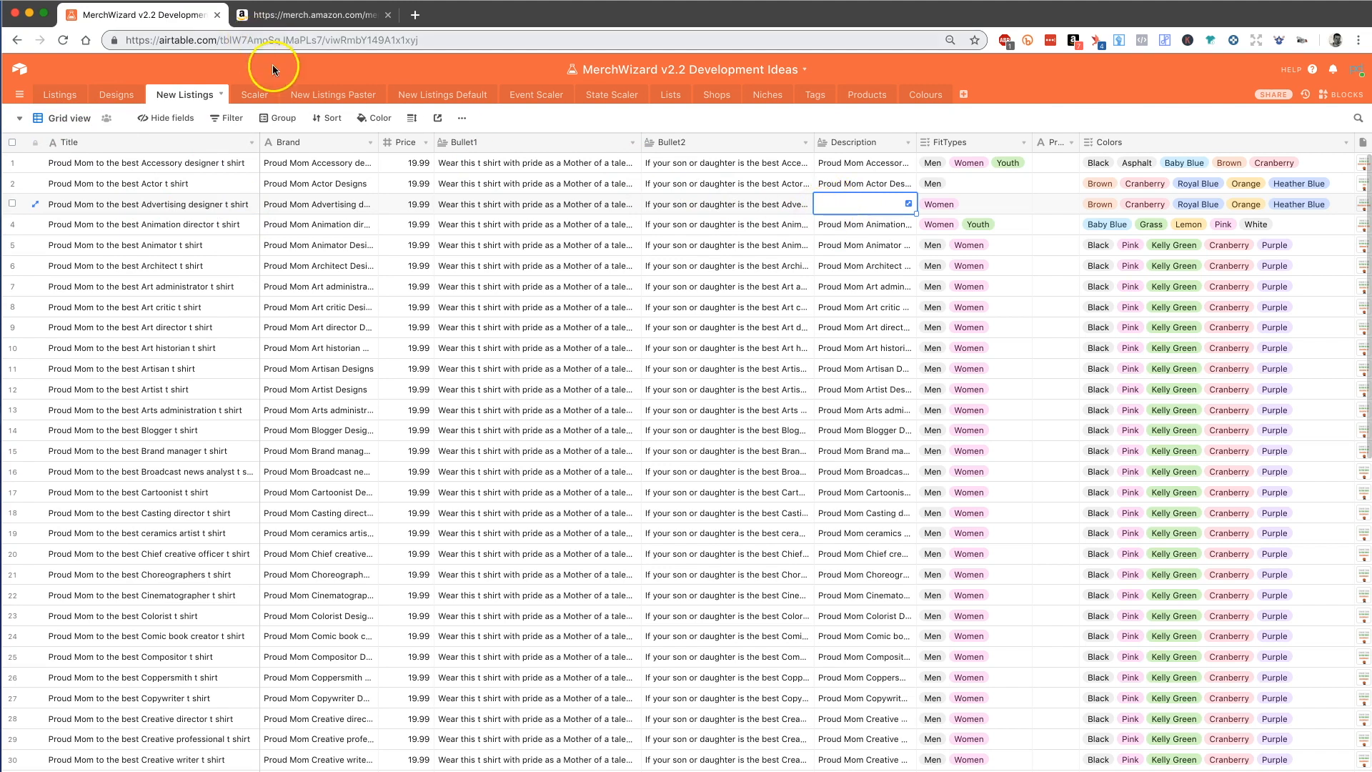
{"action": "left_click", "coordinate": [181, 224]}
{"action": "left_click", "coordinate": [279, 14]}
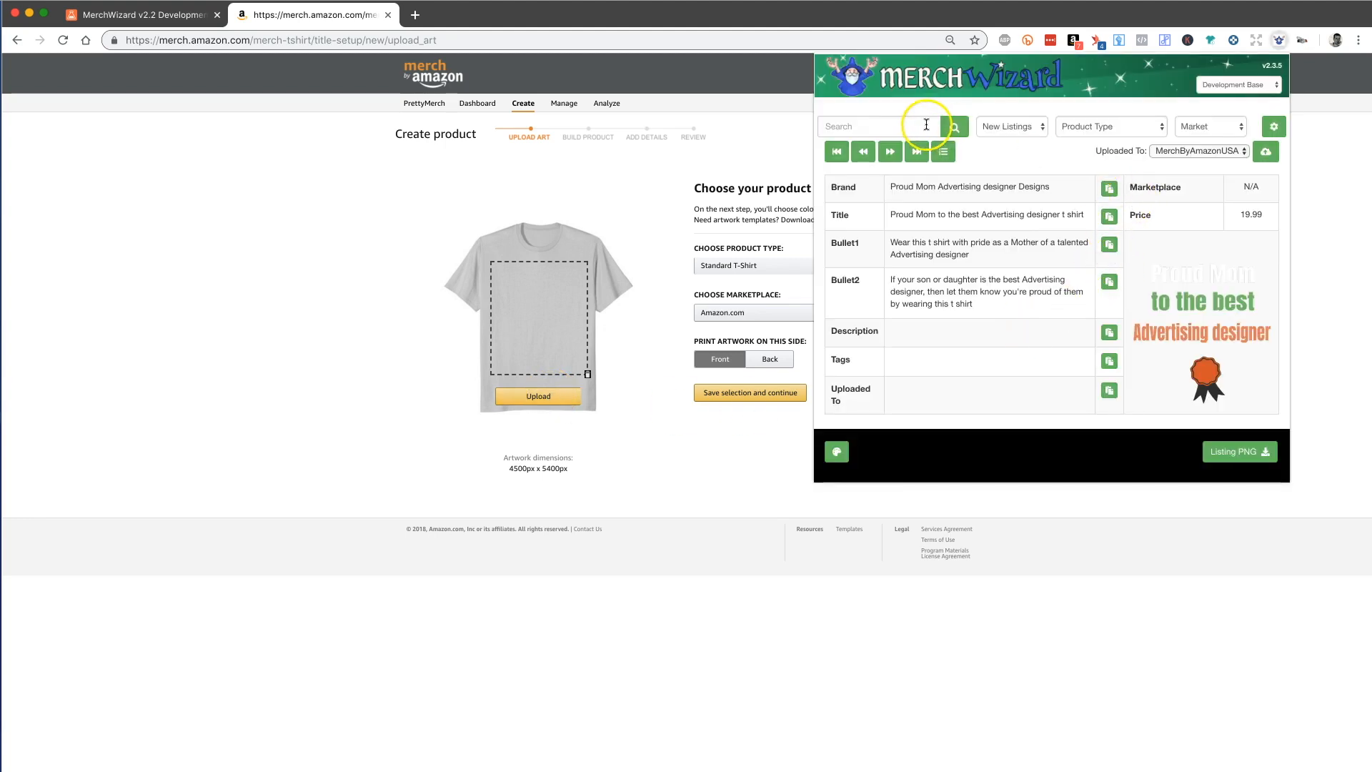
{"action": "left_click", "coordinate": [917, 126]}
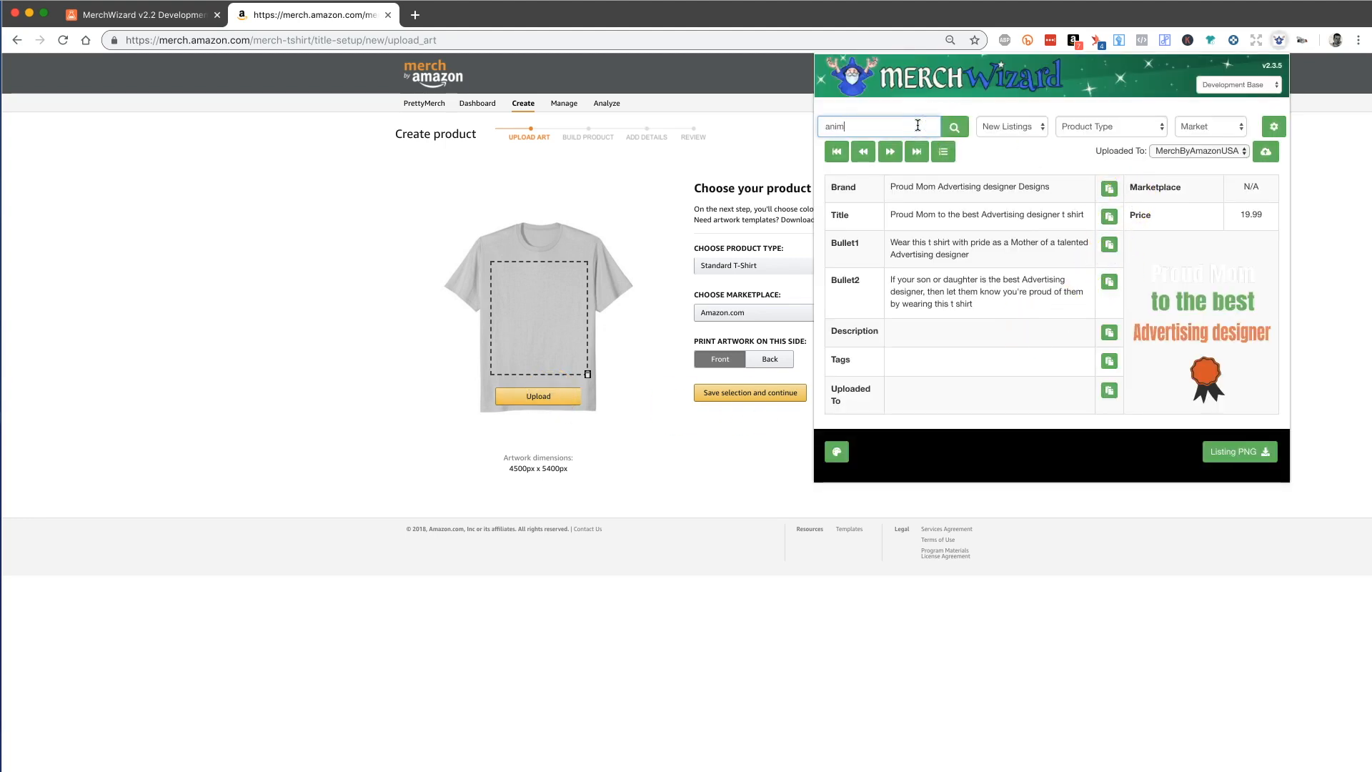
{"action": "key", "text": "Return"}
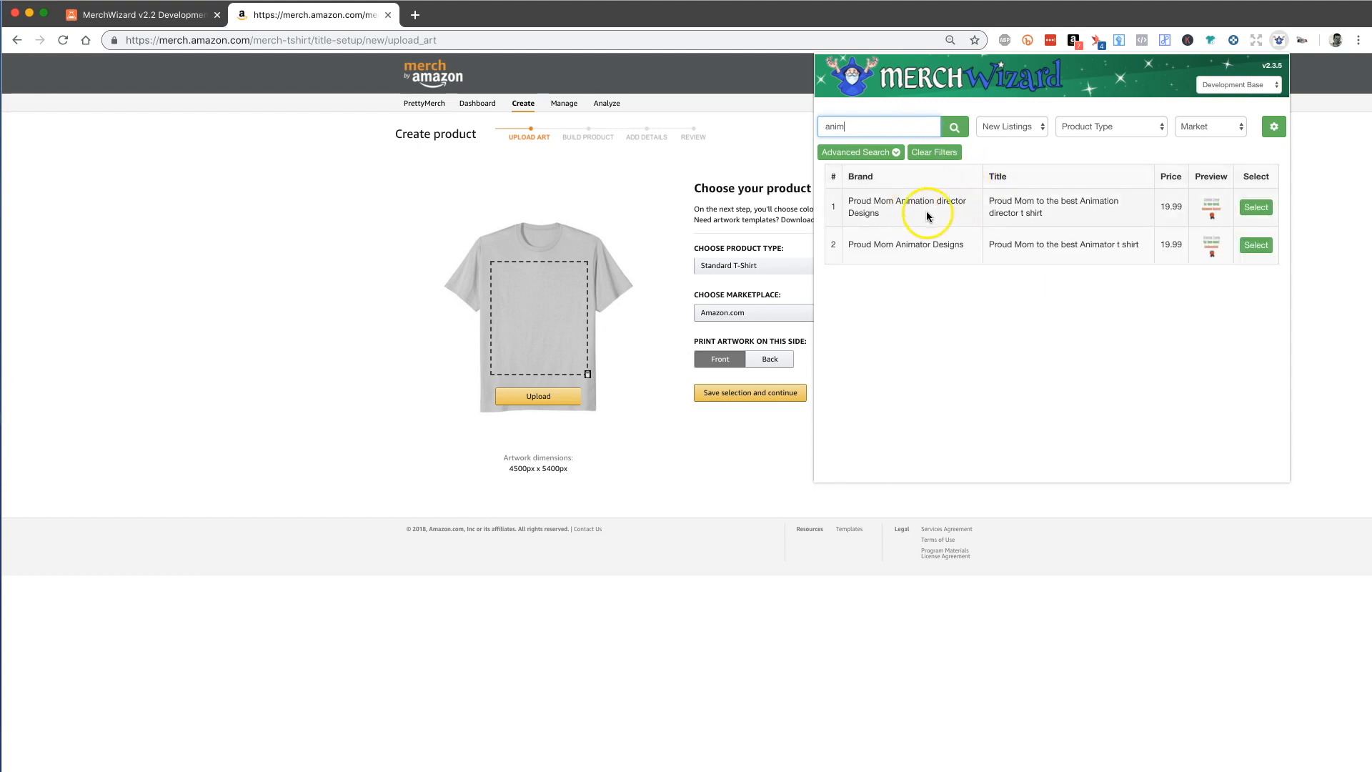
{"action": "left_click", "coordinate": [1256, 207]}
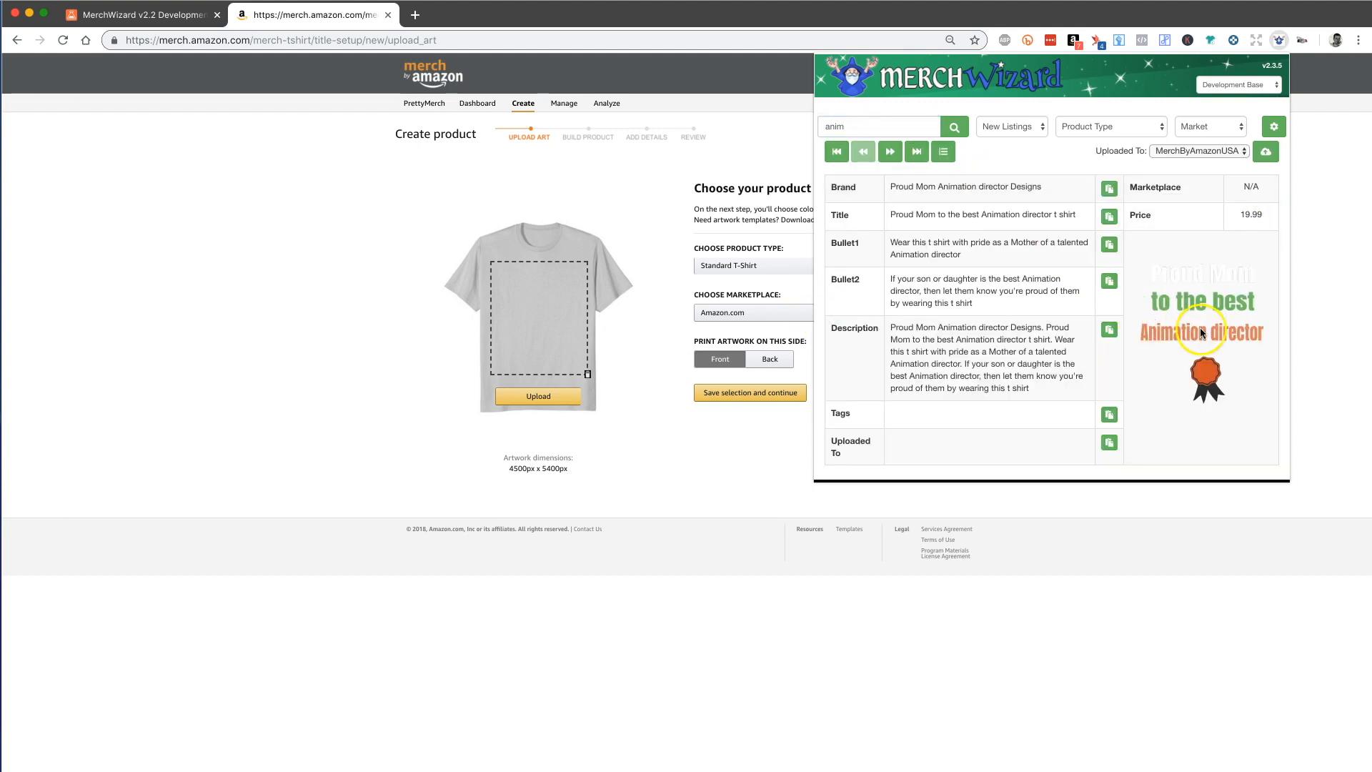
Step: Upload the Animation director PNG as the front artwork of the new Standard T-Shirt
{"action": "scroll", "coordinate": [1200, 333], "scroll_direction": "down", "scroll_amount": 2}
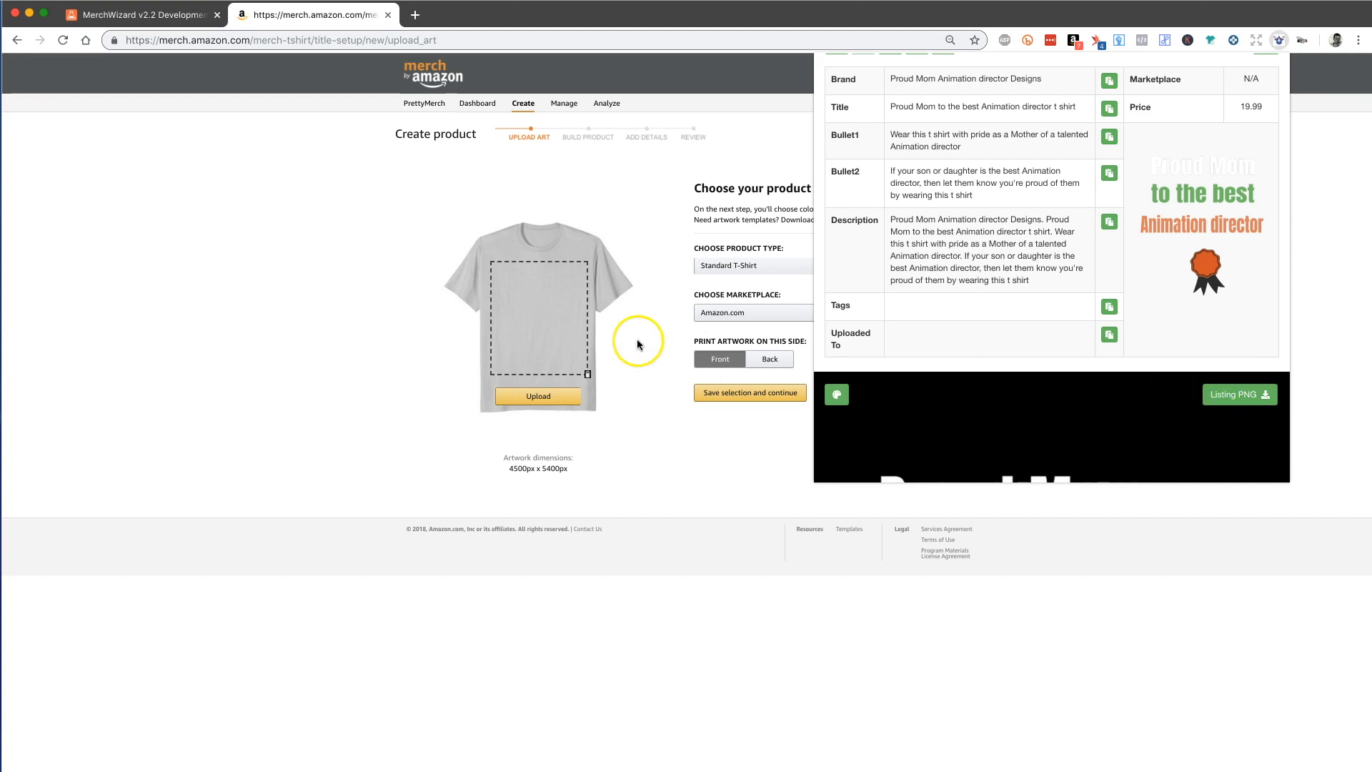
{"action": "left_click", "coordinate": [547, 395]}
{"action": "left_click", "coordinate": [558, 396]}
{"action": "double_click", "coordinate": [685, 137]}
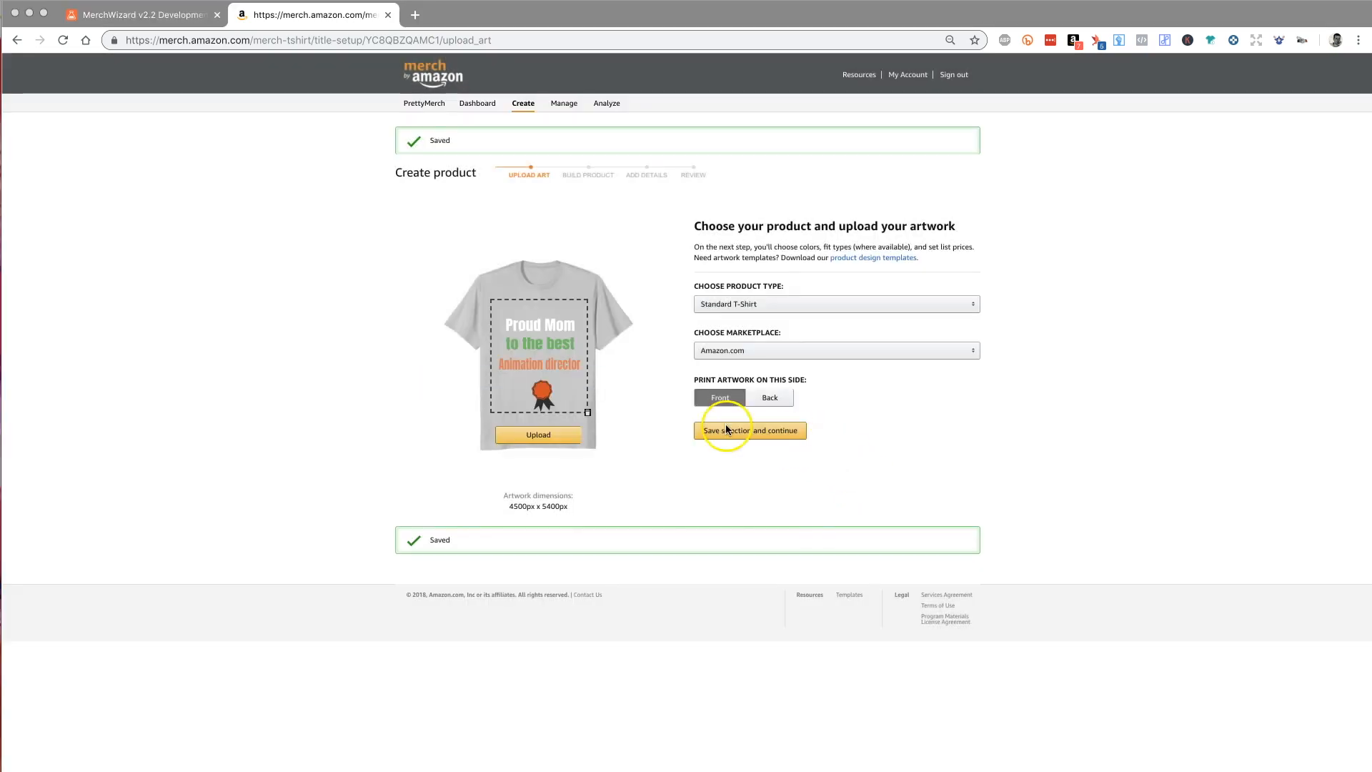
Step: Examine the Animation director row's fit types and colors in the Airtable New Listings table
{"action": "left_click", "coordinate": [201, 25]}
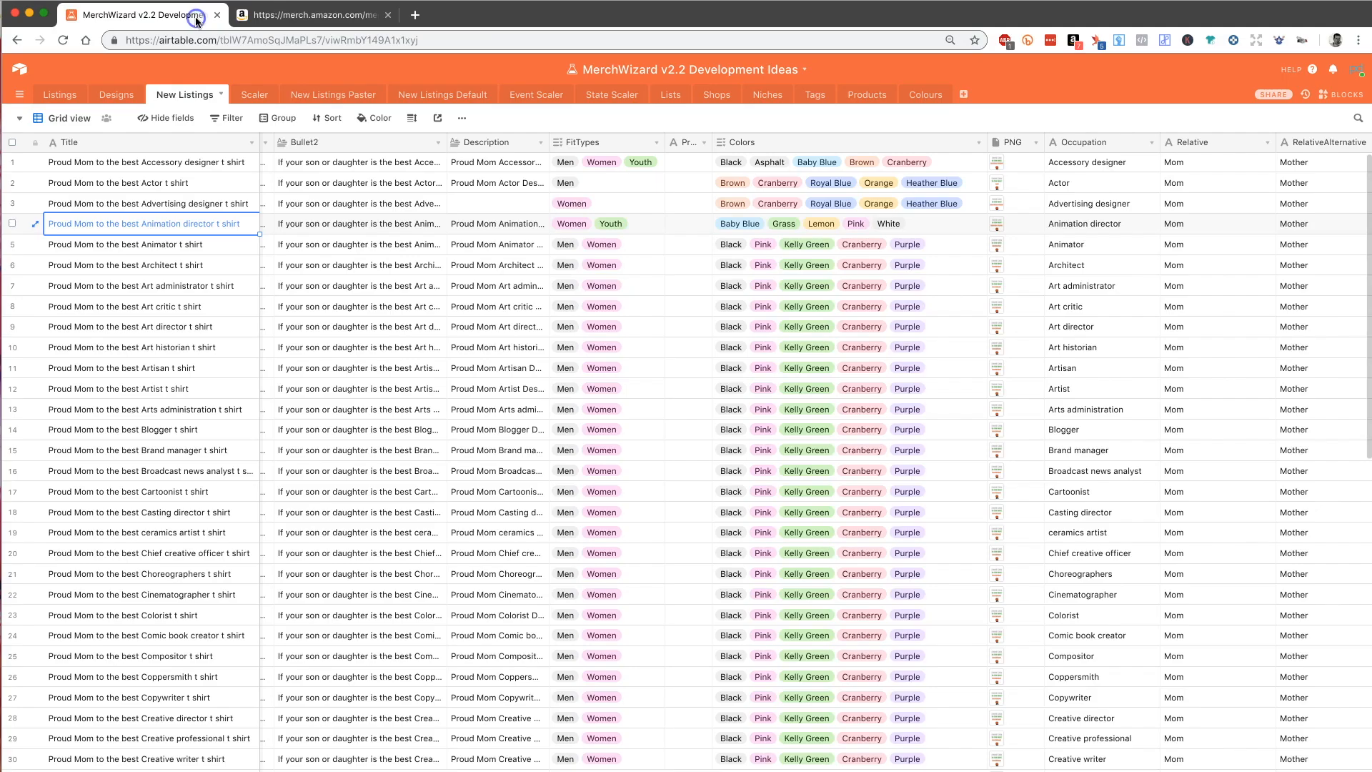
{"action": "scroll", "coordinate": [858, 350], "scroll_direction": "right", "scroll_amount": 5}
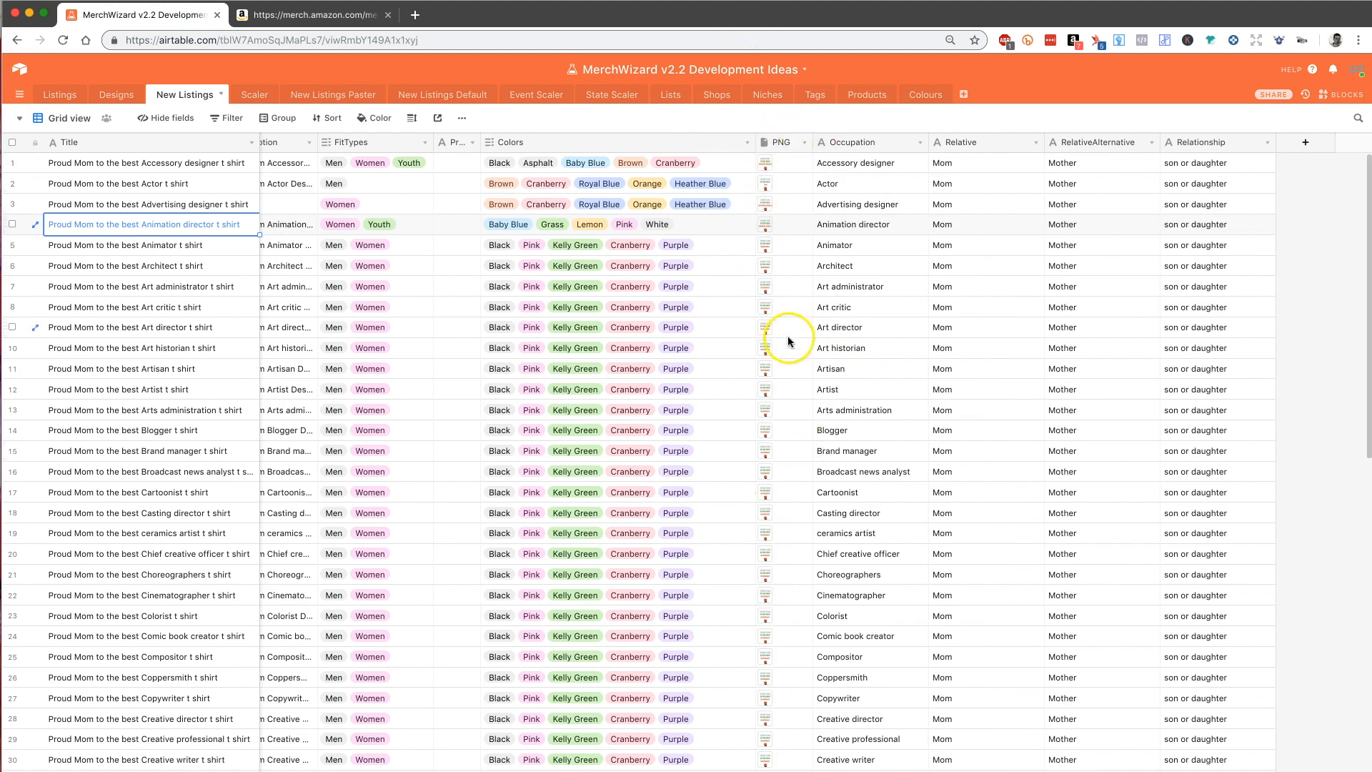
{"action": "scroll", "coordinate": [761, 186], "scroll_direction": "left", "scroll_amount": 3}
{"action": "scroll", "coordinate": [761, 186], "scroll_direction": "left", "scroll_amount": 2}
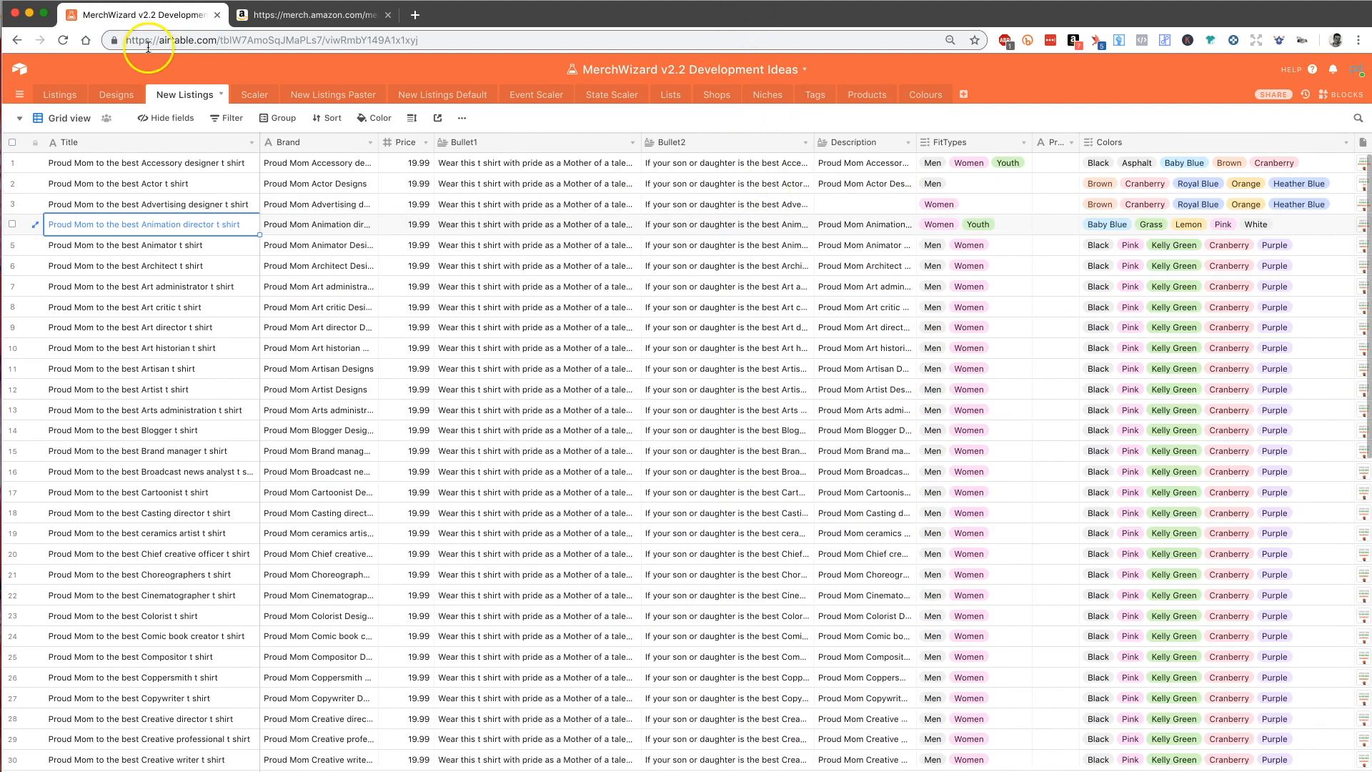
{"action": "left_click", "coordinate": [265, 16]}
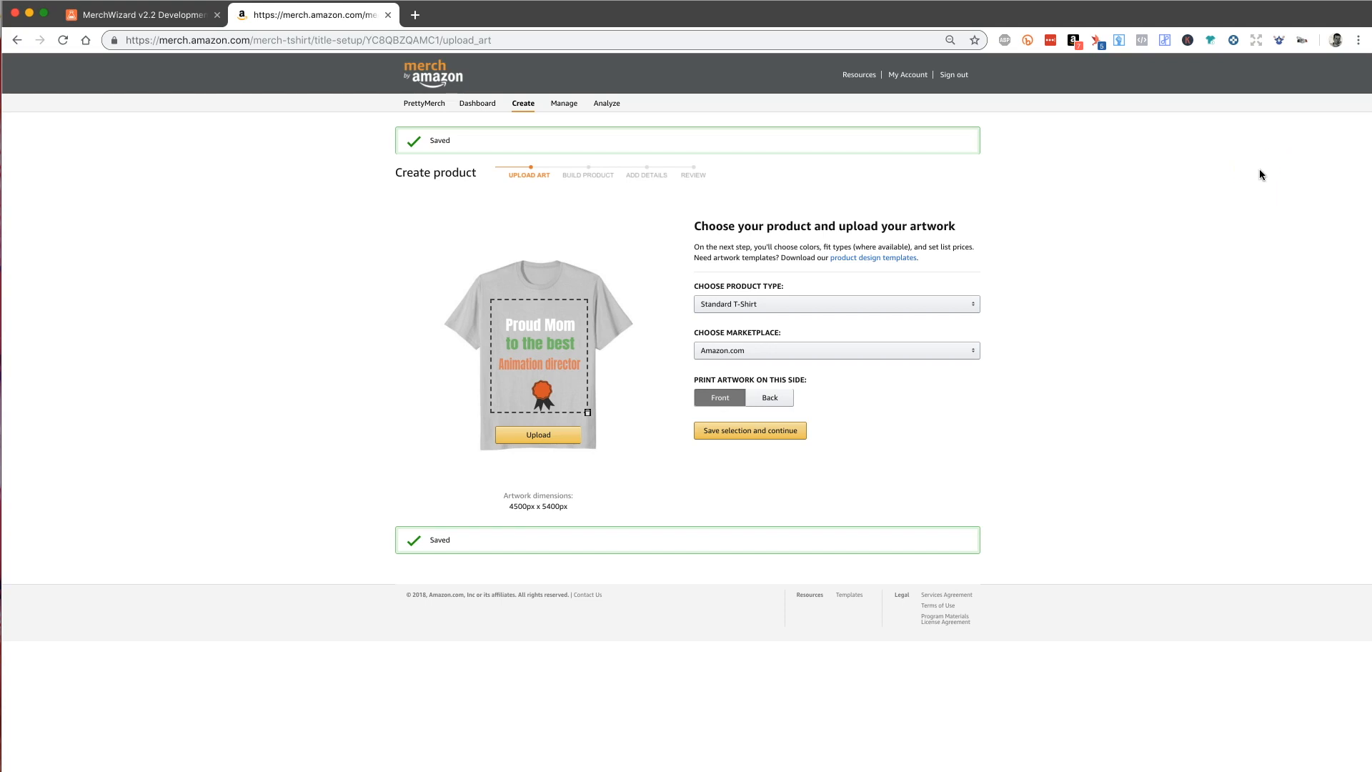
Step: Review the Animation director listing and its artwork preview in MerchWizard
{"action": "left_click", "coordinate": [1279, 40]}
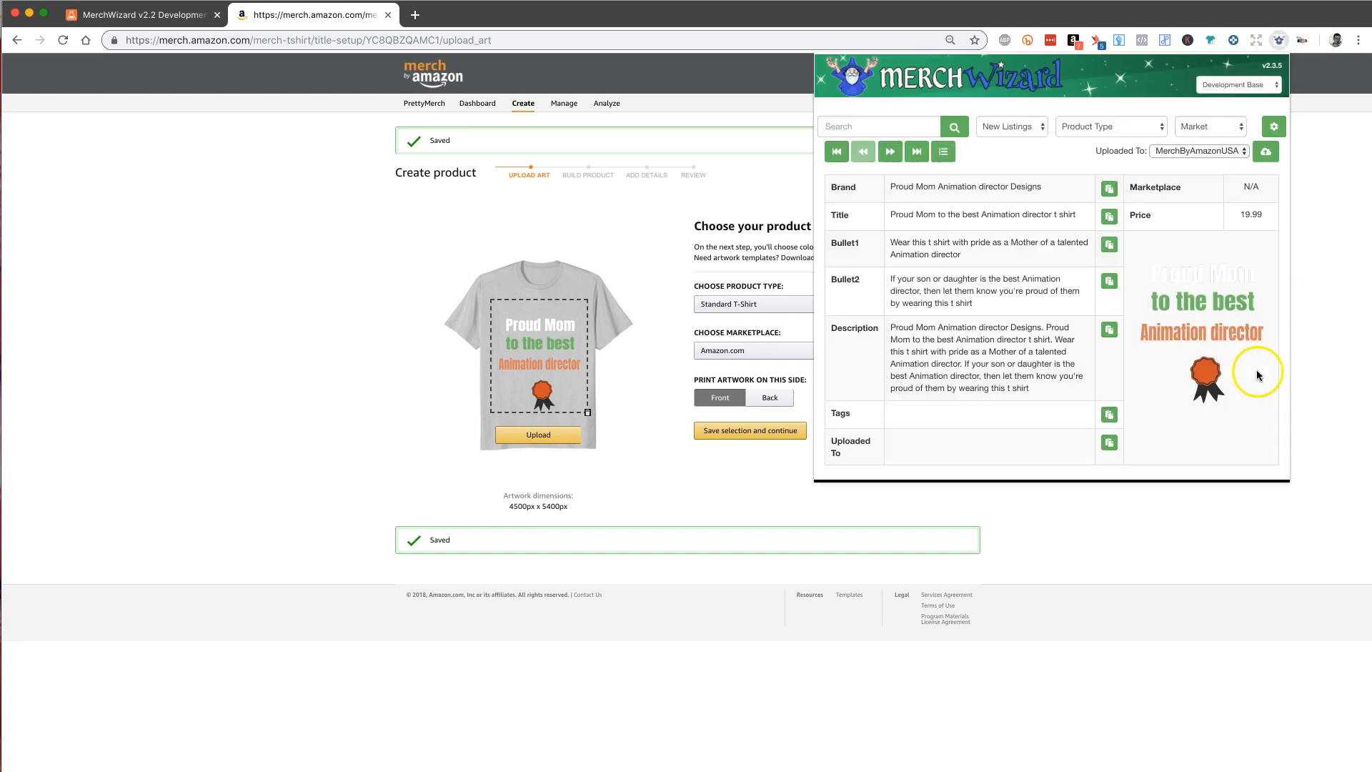
{"action": "scroll", "coordinate": [1208, 329], "scroll_direction": "down", "scroll_amount": 5}
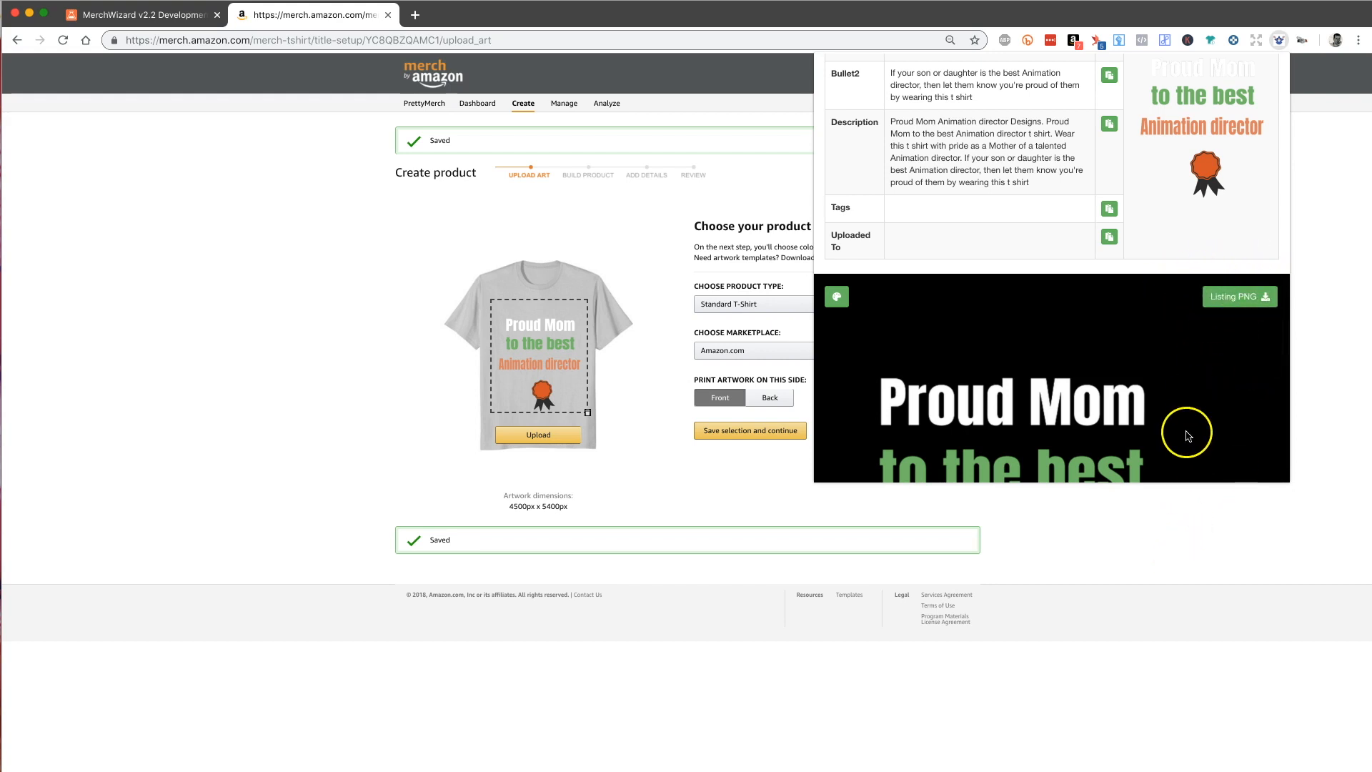
{"action": "left_click", "coordinate": [1182, 508]}
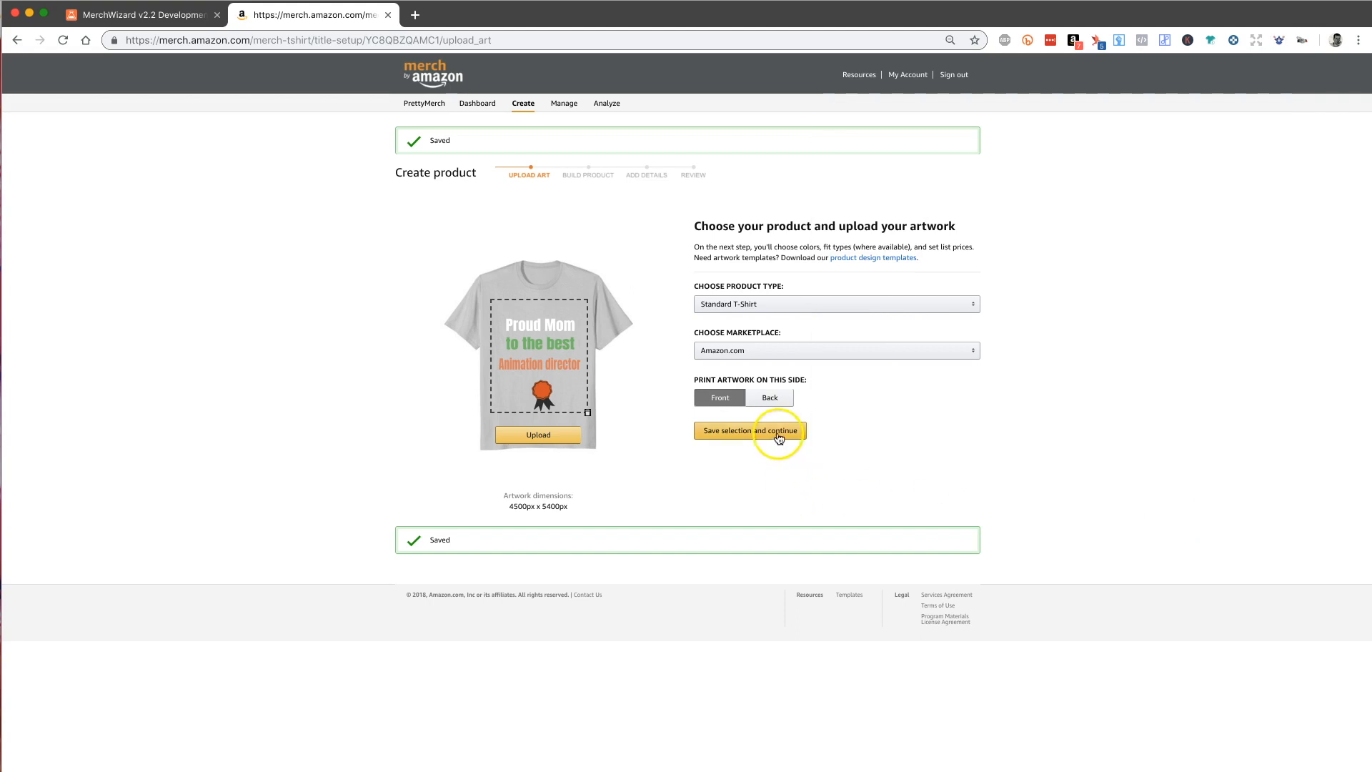
Step: Save the artwork selection and apply the Animation director listing's Women and Youth fits and five colors to the product with MerchWizard
{"action": "left_click", "coordinate": [777, 430]}
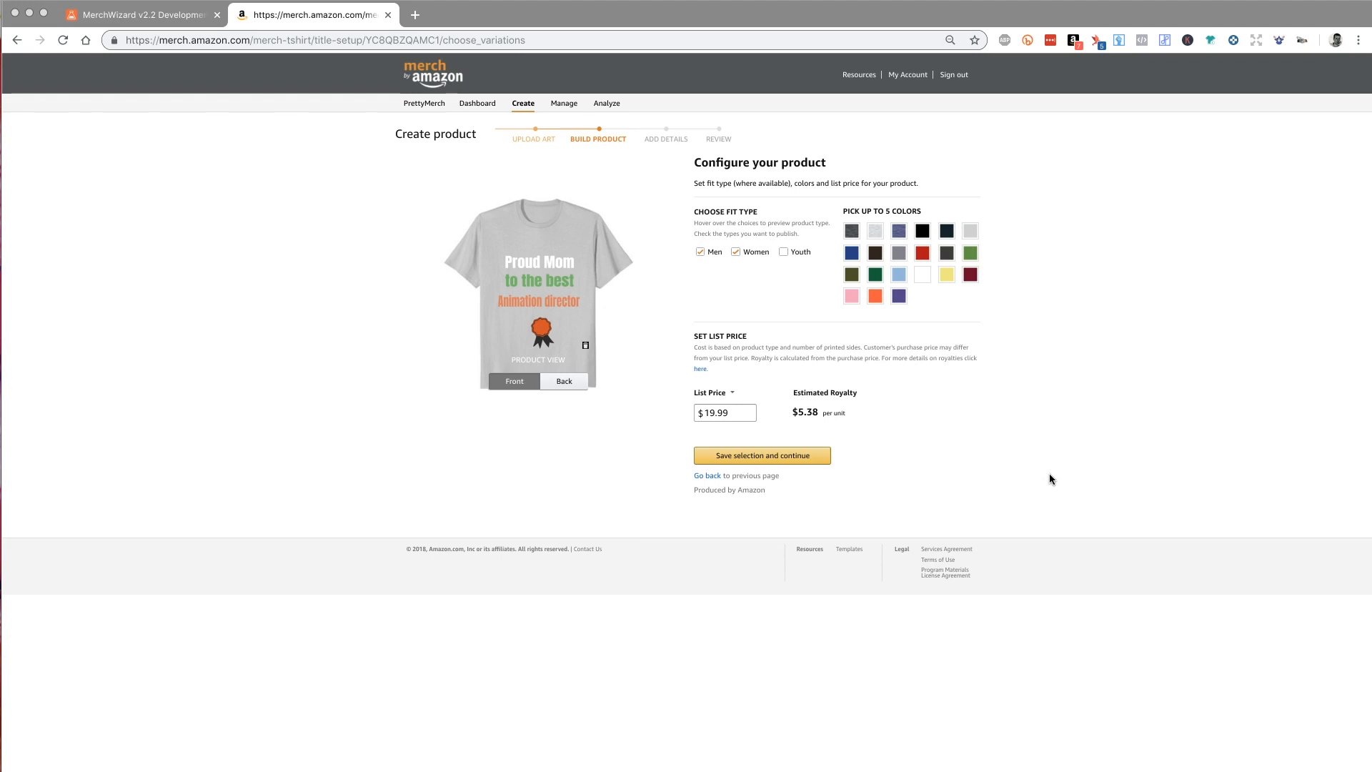
{"action": "left_click", "coordinate": [1280, 41]}
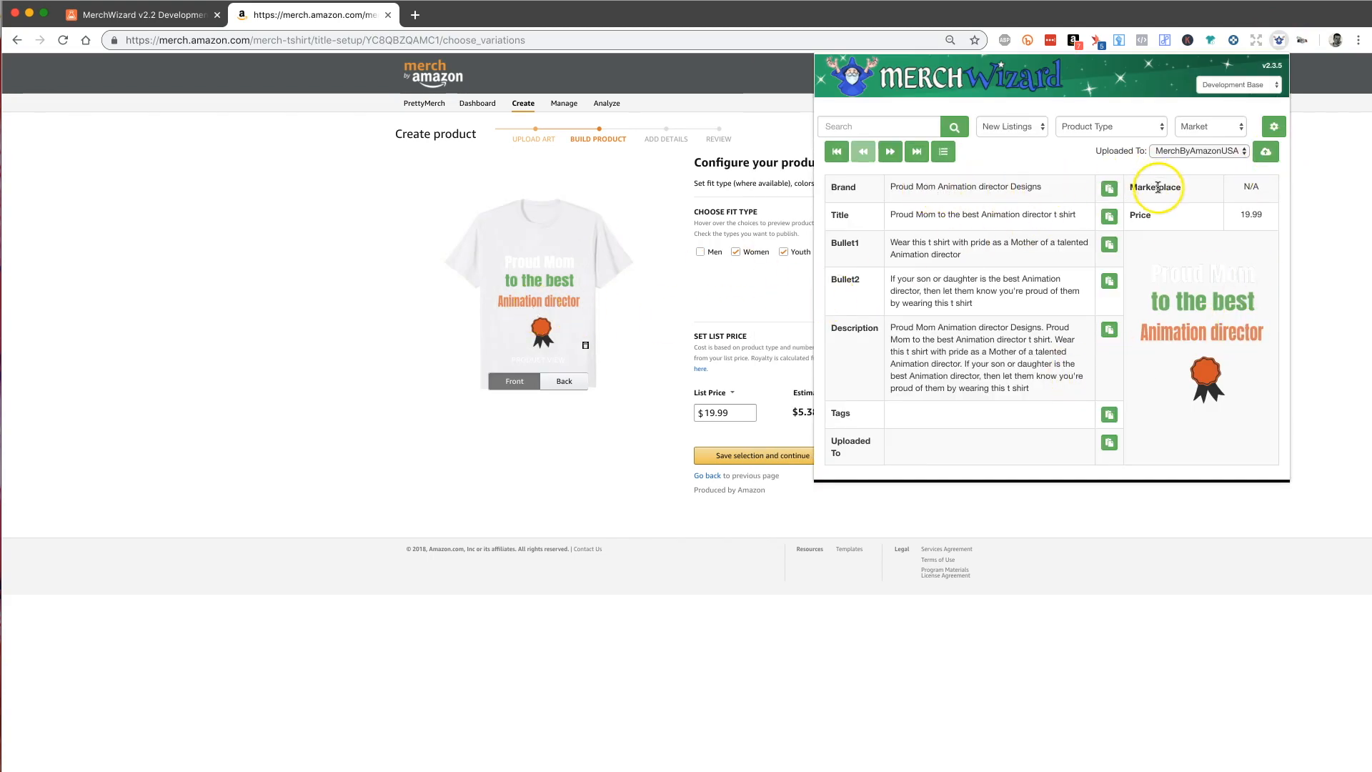
{"action": "left_click", "coordinate": [786, 281]}
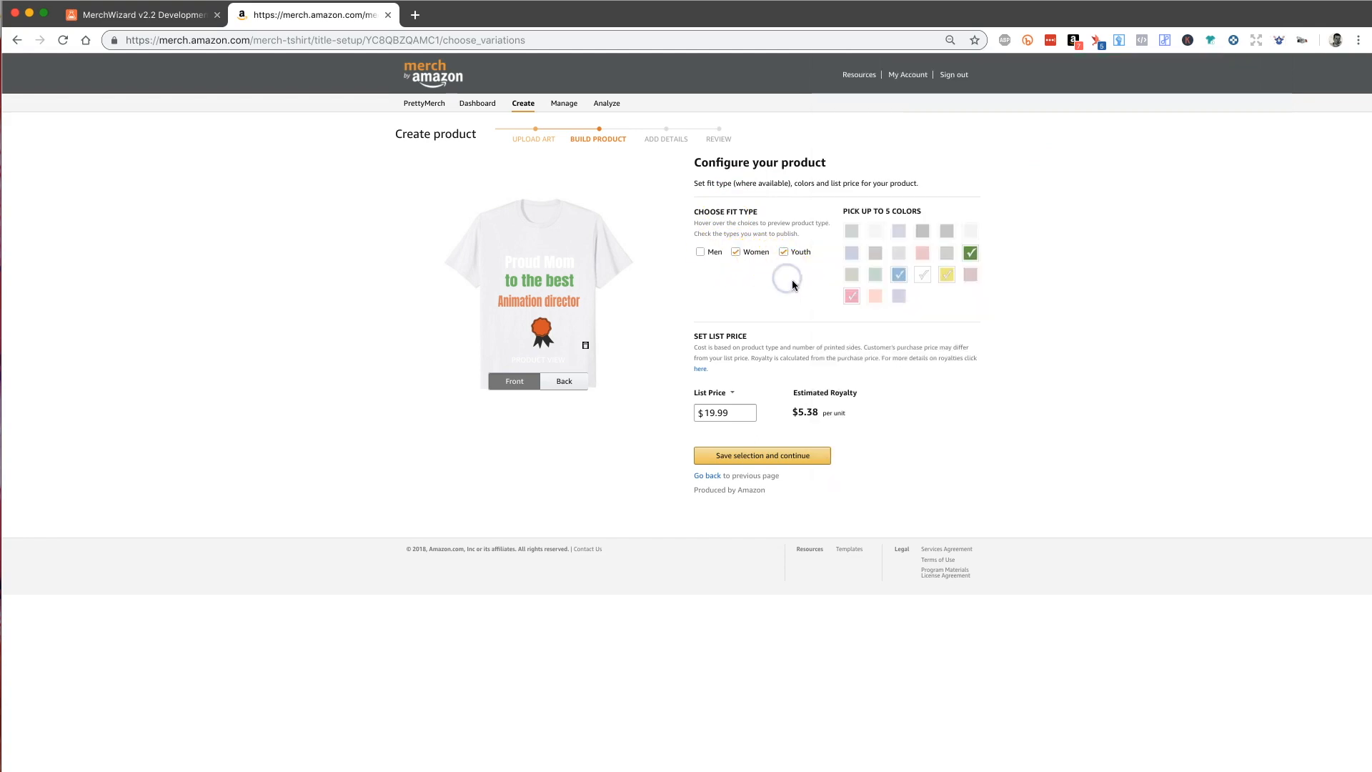
Step: Compare the Animation director row's fit types and colors in Airtable with those filled in on the Merch by Amazon product
{"action": "left_click", "coordinate": [182, 14]}
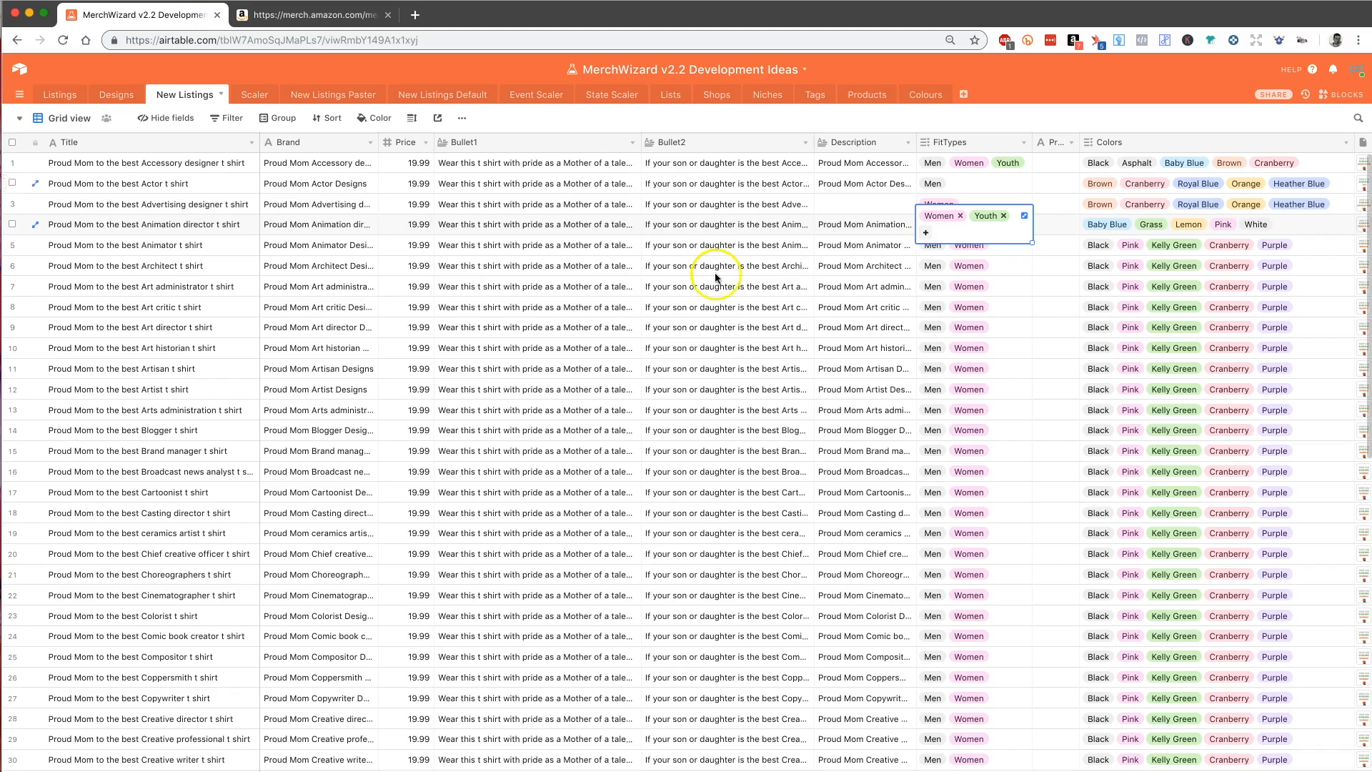
{"action": "left_click", "coordinate": [904, 219]}
{"action": "left_click", "coordinate": [972, 226]}
{"action": "left_click", "coordinate": [853, 242]}
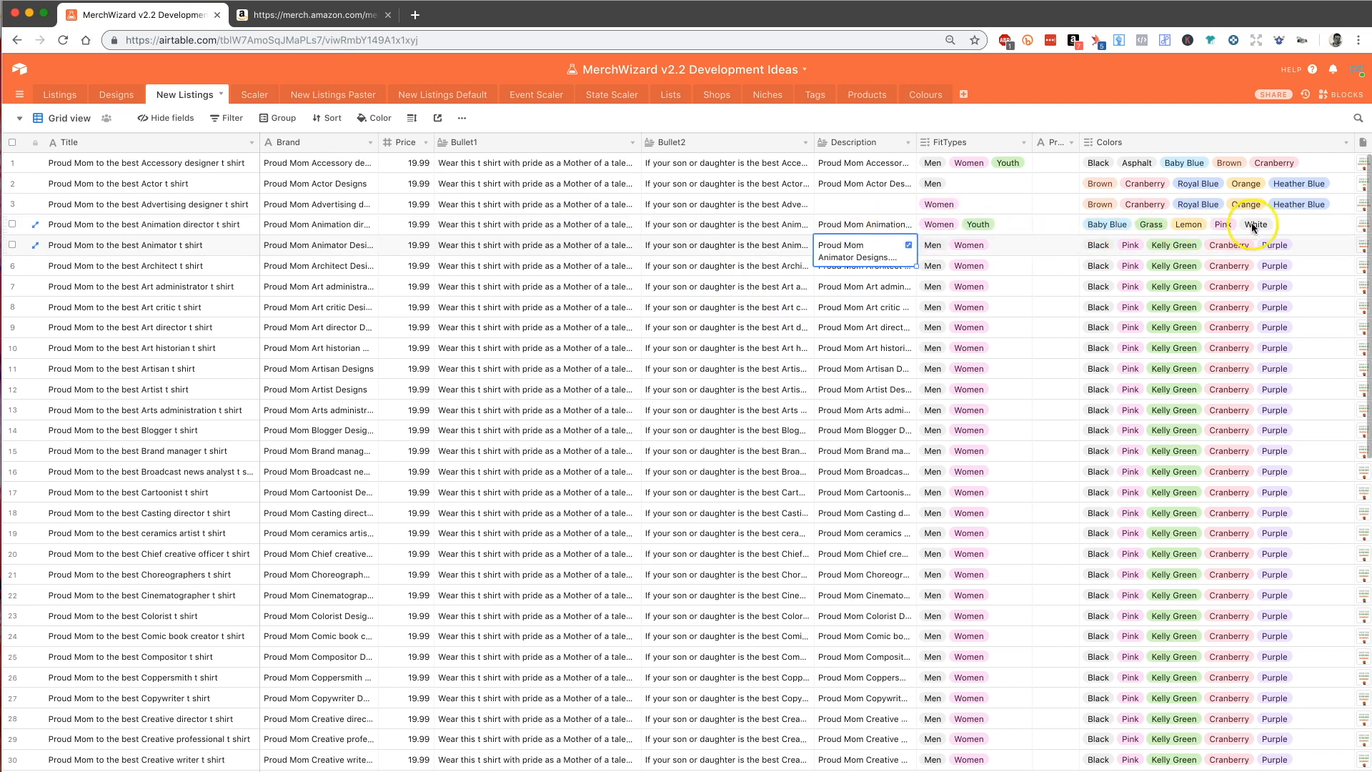
{"action": "left_click", "coordinate": [305, 15]}
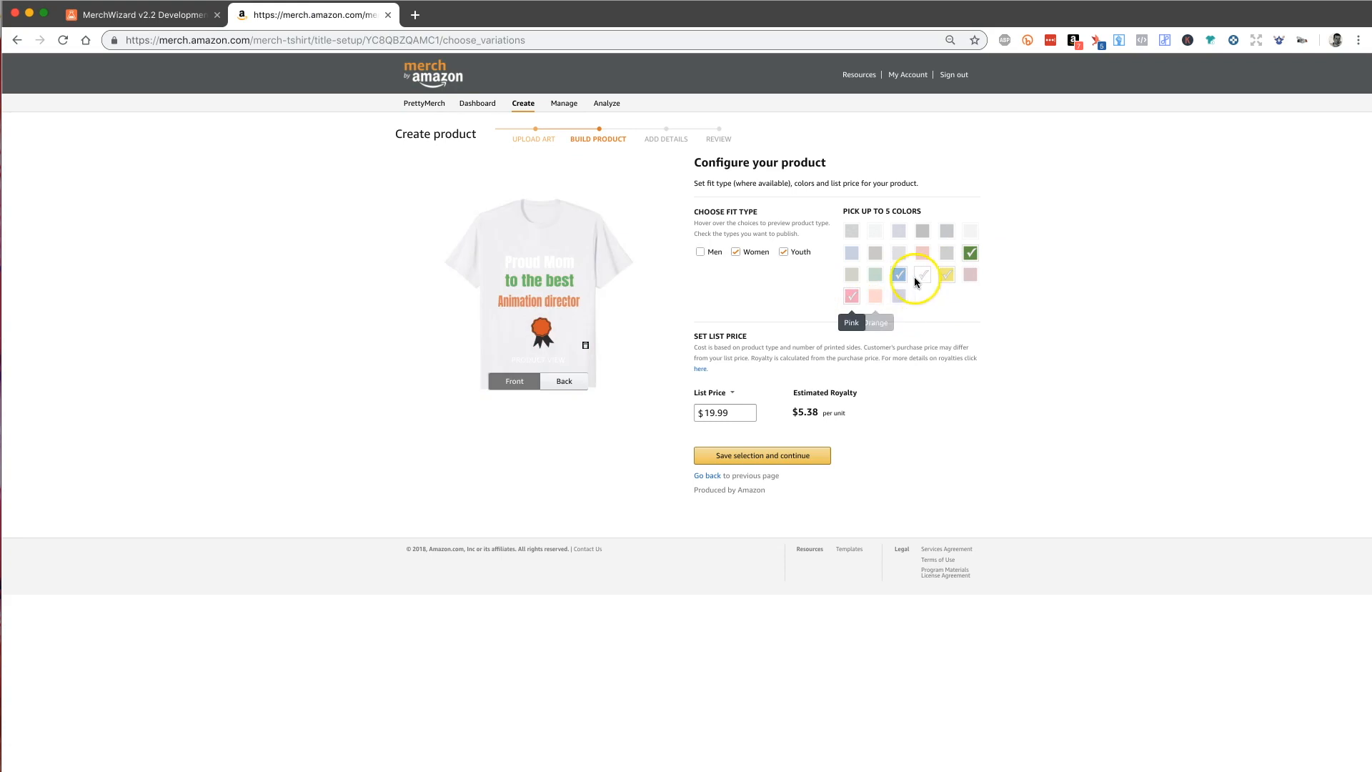
Step: Save the Animation director configuration and its MerchWizard-filled product details, then open the product submission and dismiss it
{"action": "left_click", "coordinate": [786, 455]}
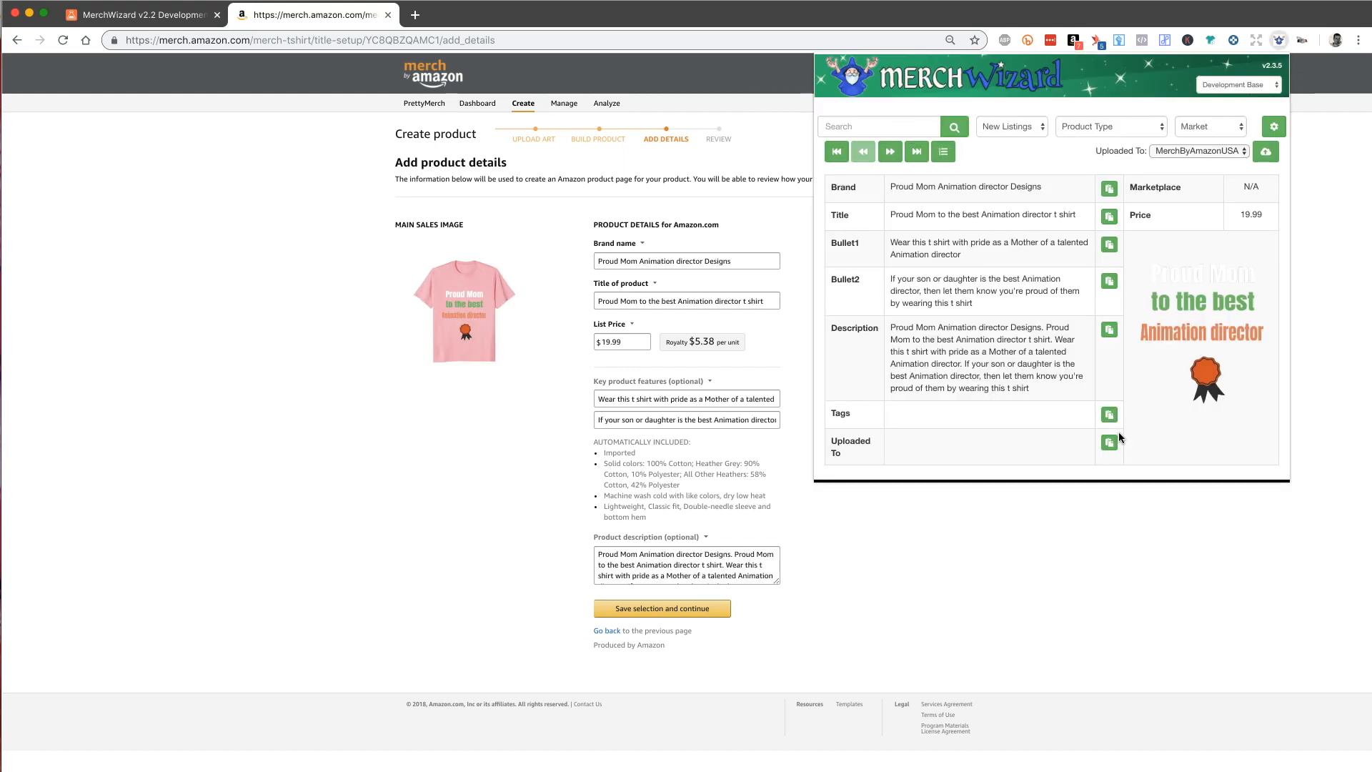
{"action": "left_click", "coordinate": [698, 608]}
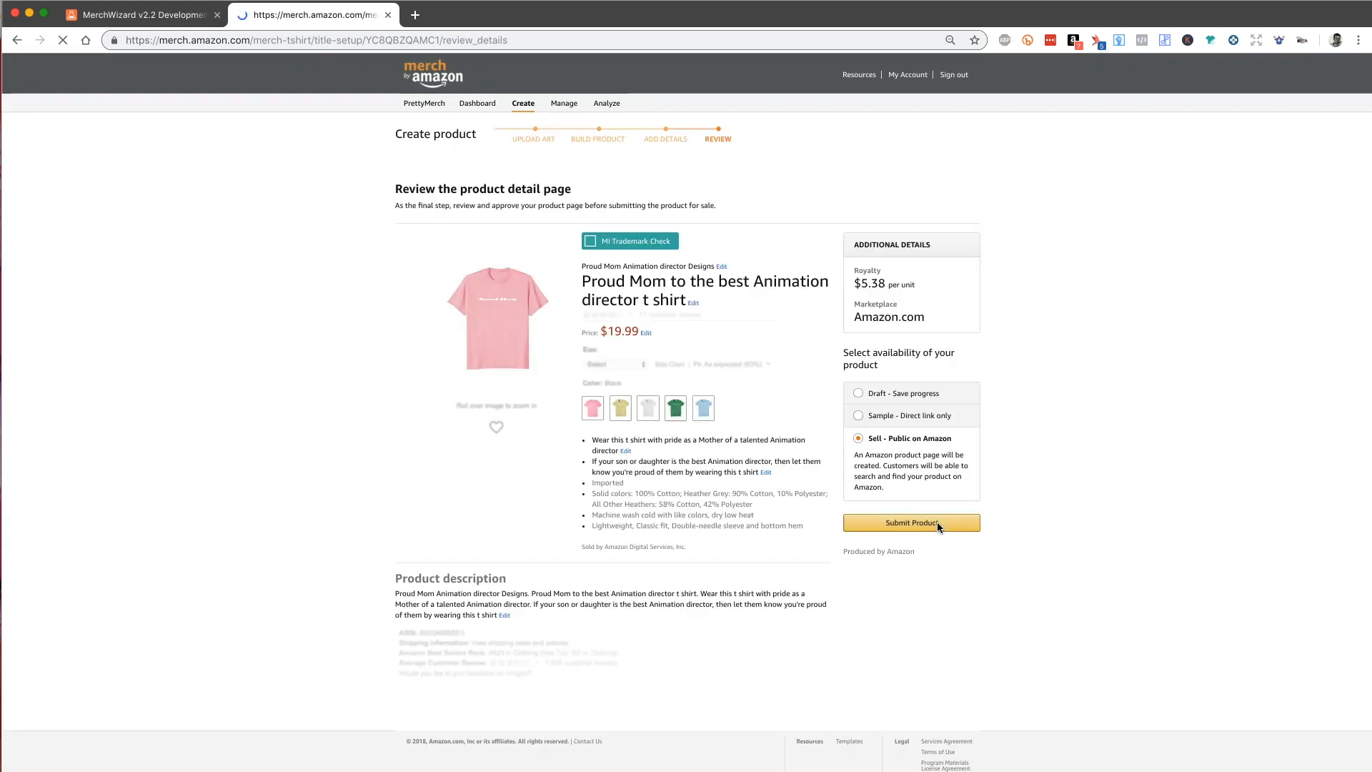
{"action": "left_click", "coordinate": [938, 523]}
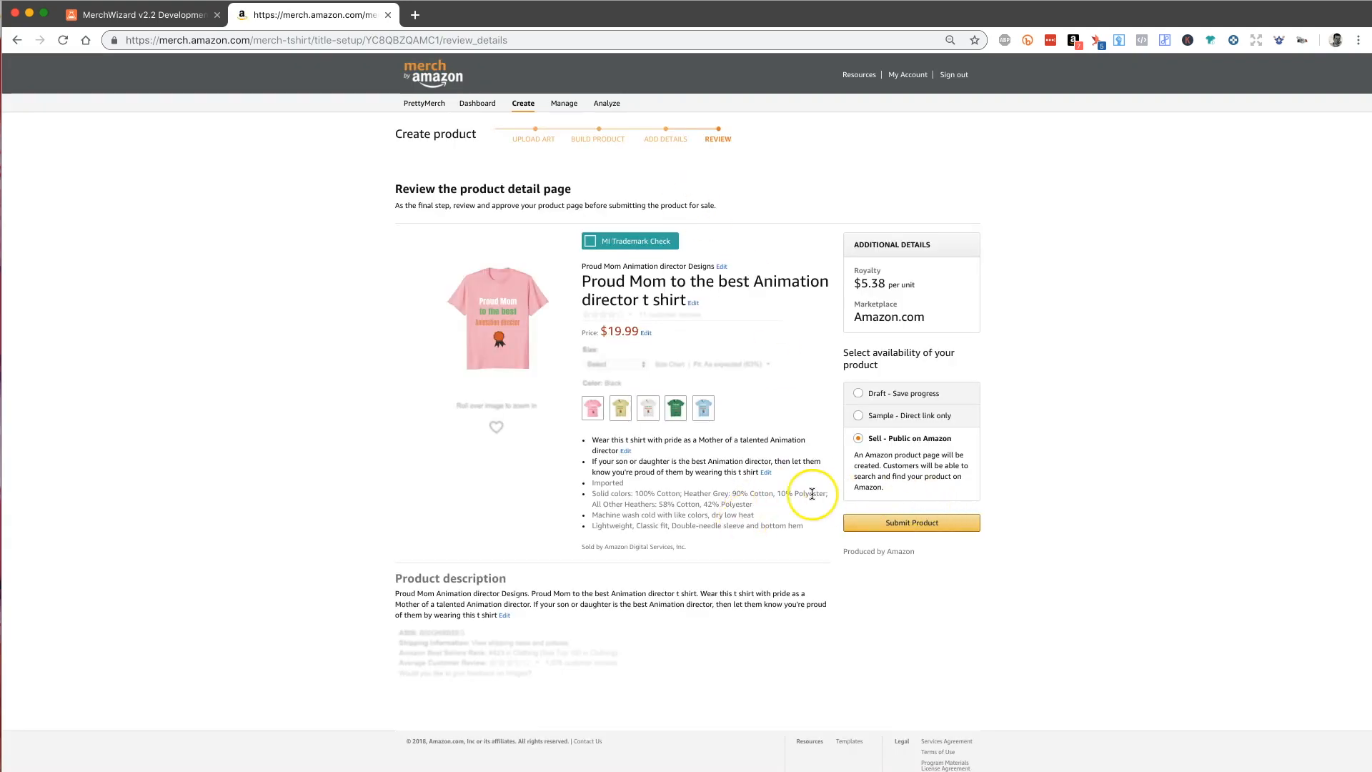
{"action": "left_click", "coordinate": [1013, 504]}
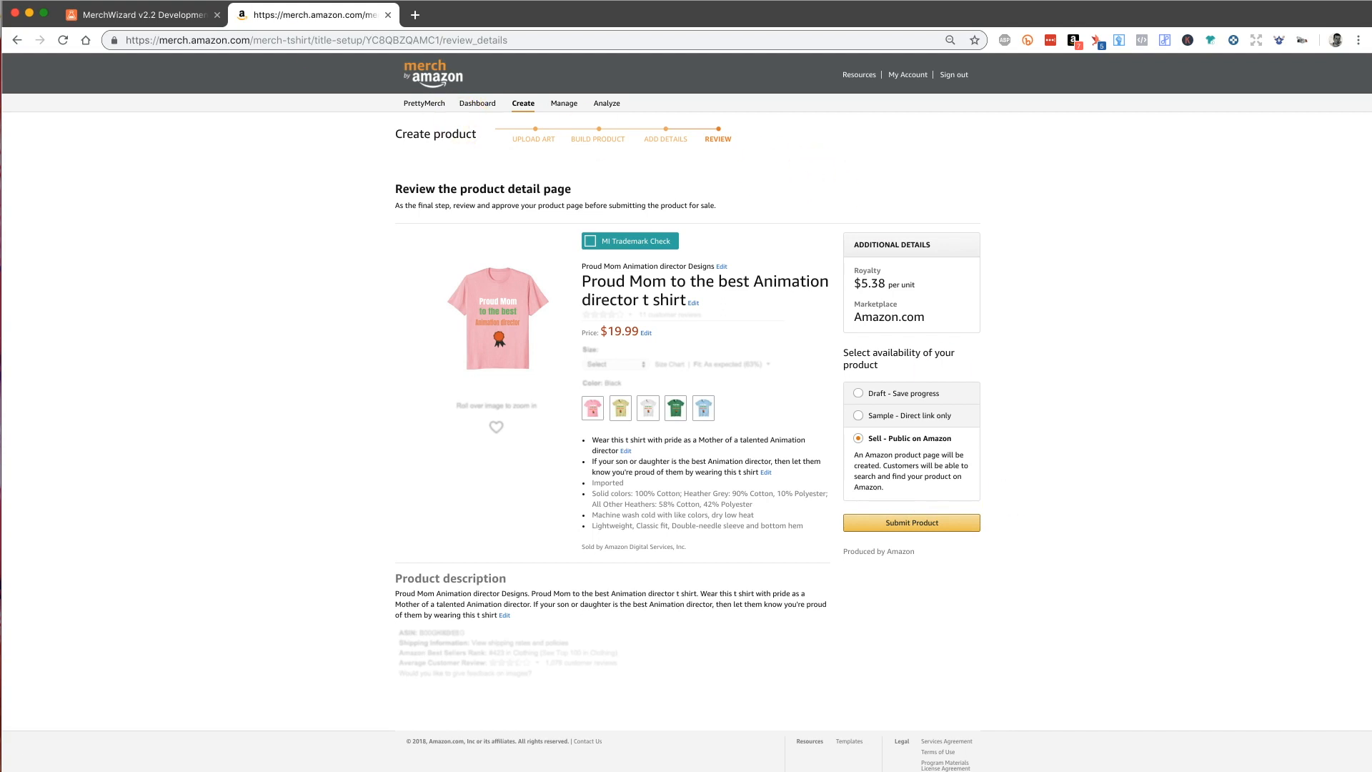
Step: Start a new product and locate the Animator row in the Airtable New Listings table before returning to the artwork upload page
{"action": "left_click", "coordinate": [522, 104]}
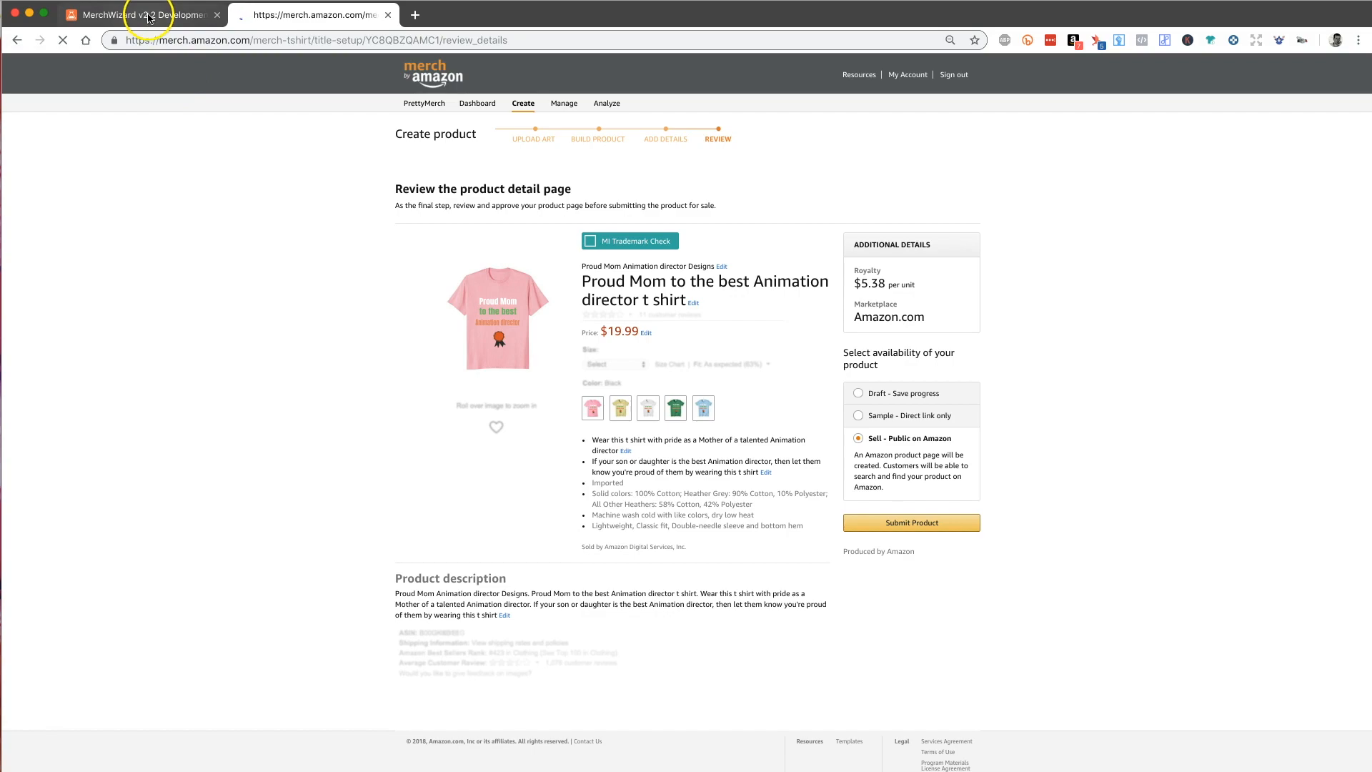
{"action": "left_click", "coordinate": [148, 18]}
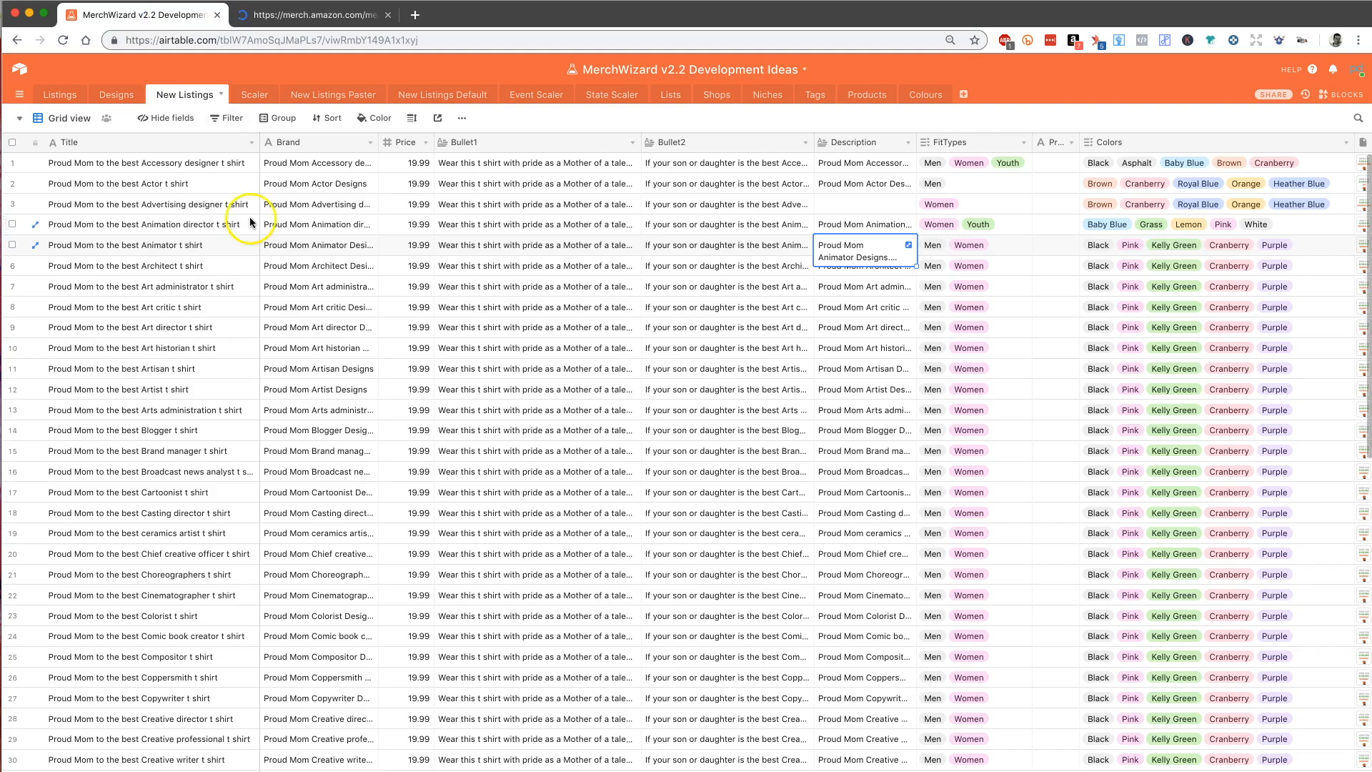
{"action": "left_click", "coordinate": [176, 251]}
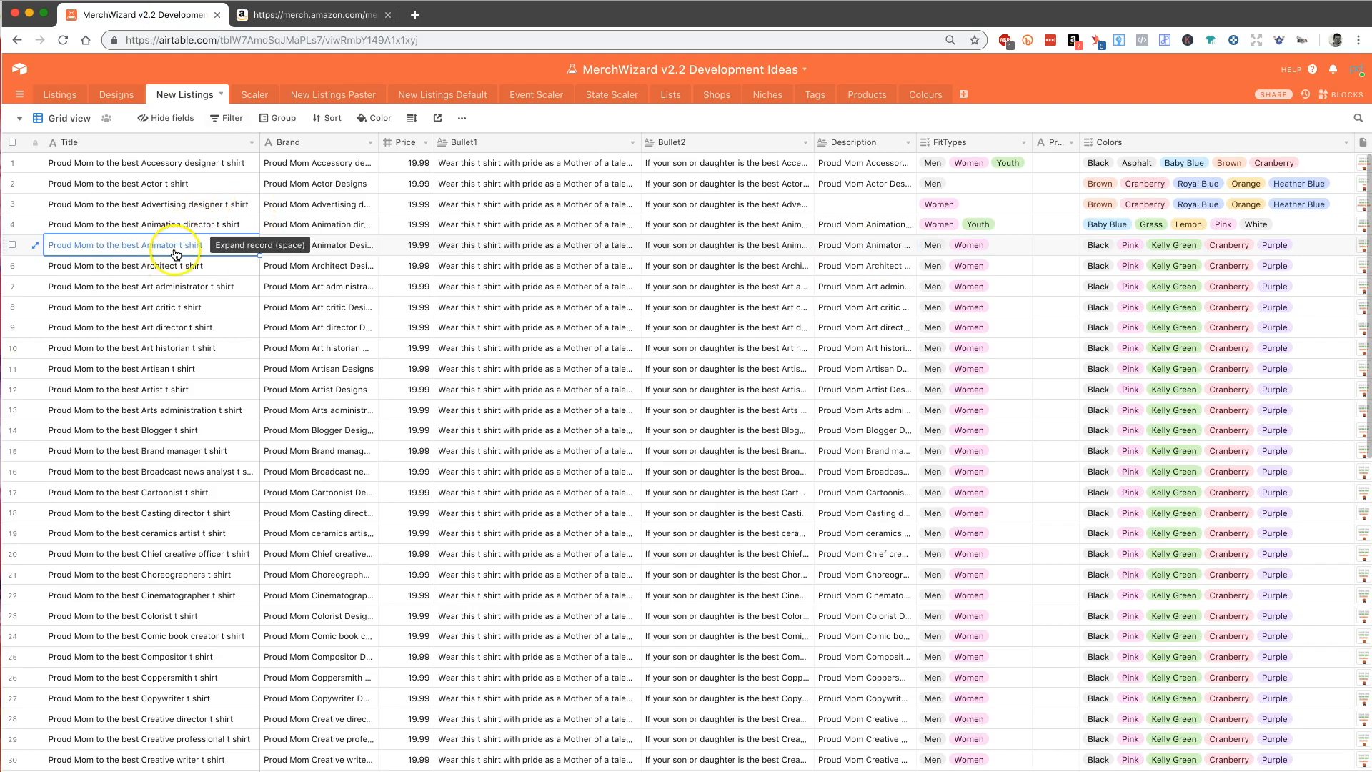
{"action": "left_click", "coordinate": [314, 17]}
{"action": "left_click", "coordinate": [537, 398]}
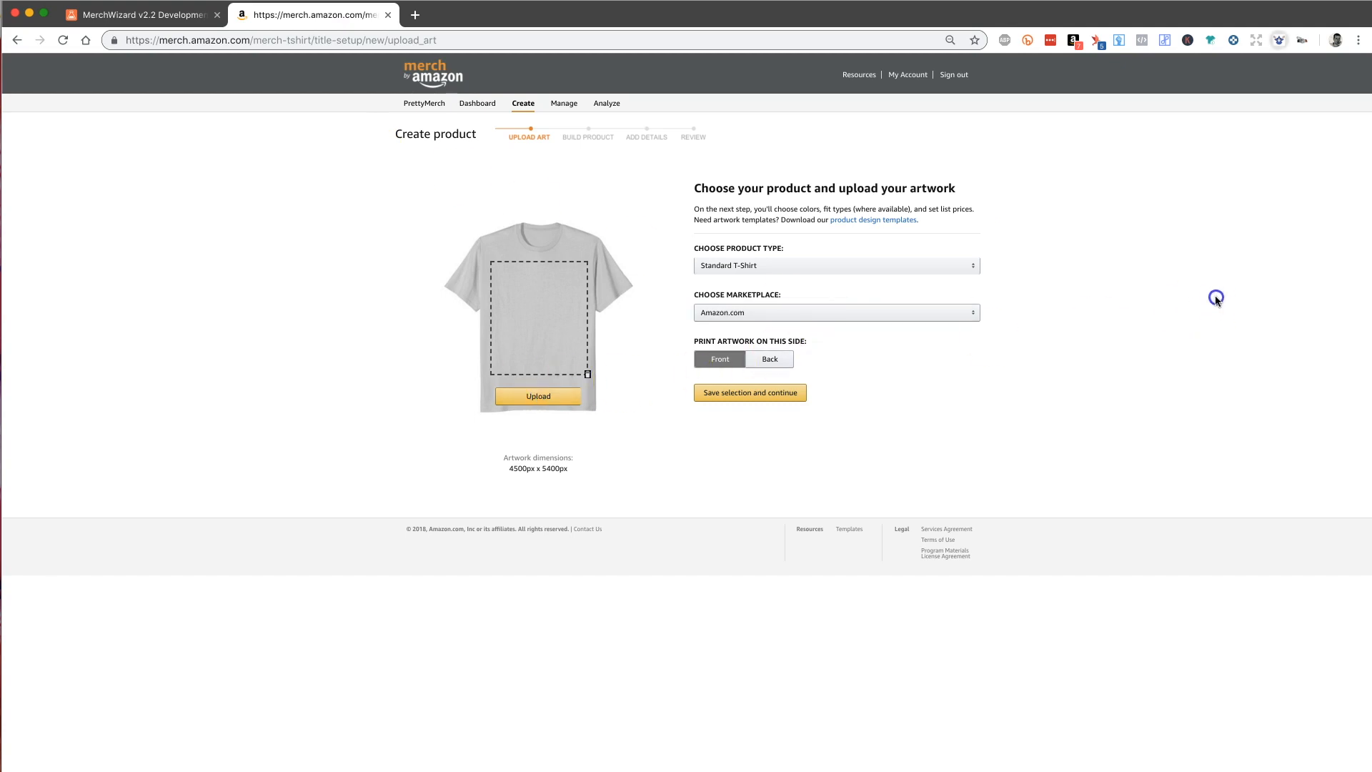
Step: Select the Proud Mom Animator Designs listing from MerchWizard's New Listings list
{"action": "left_click", "coordinate": [1279, 41]}
{"action": "left_click", "coordinate": [873, 128]}
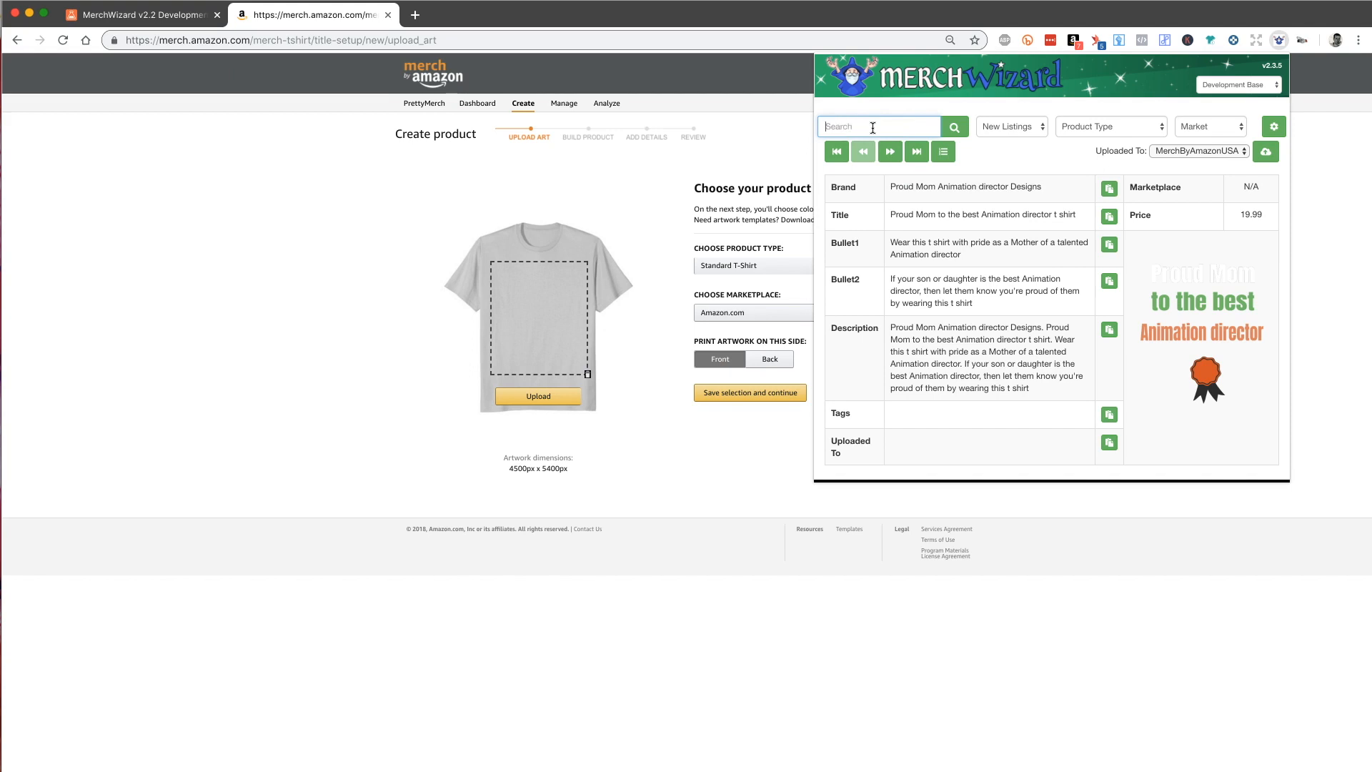
{"action": "left_click", "coordinate": [943, 151]}
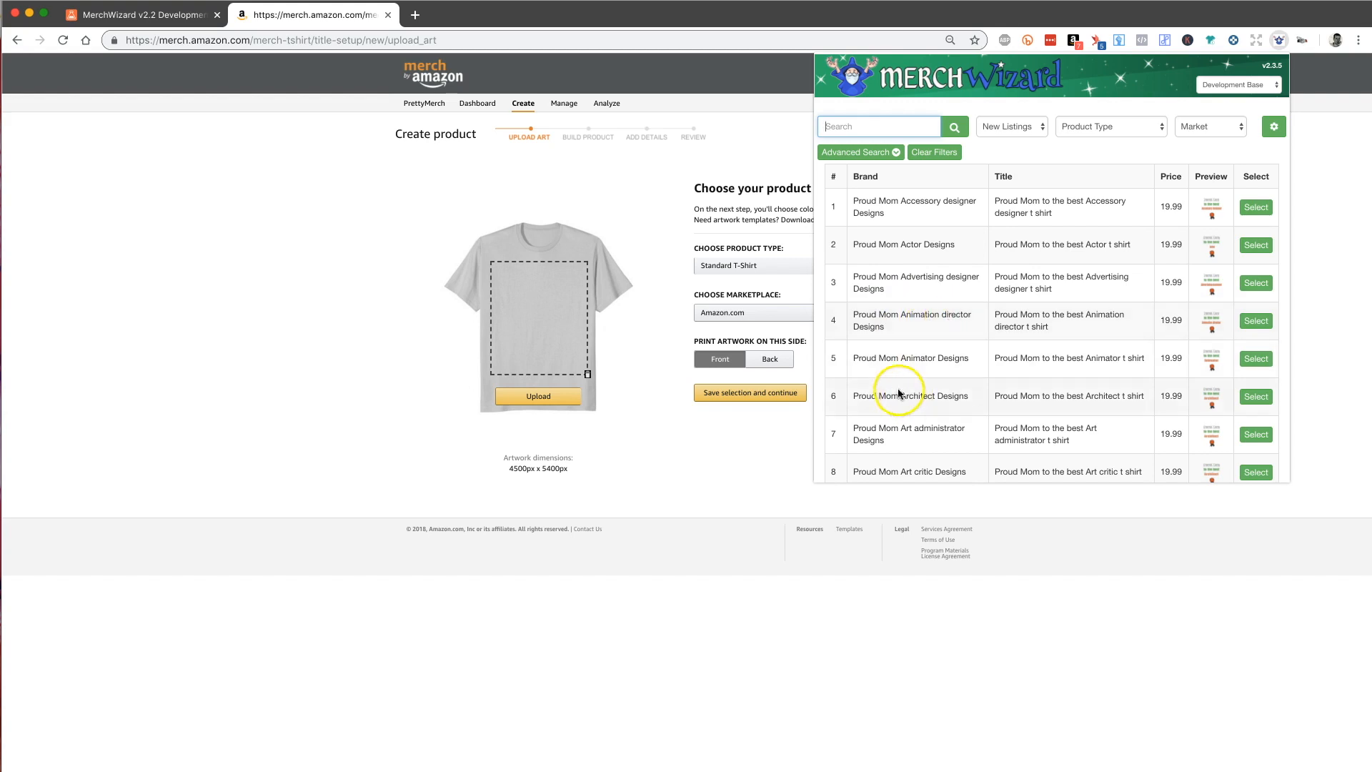
{"action": "left_click", "coordinate": [1255, 360]}
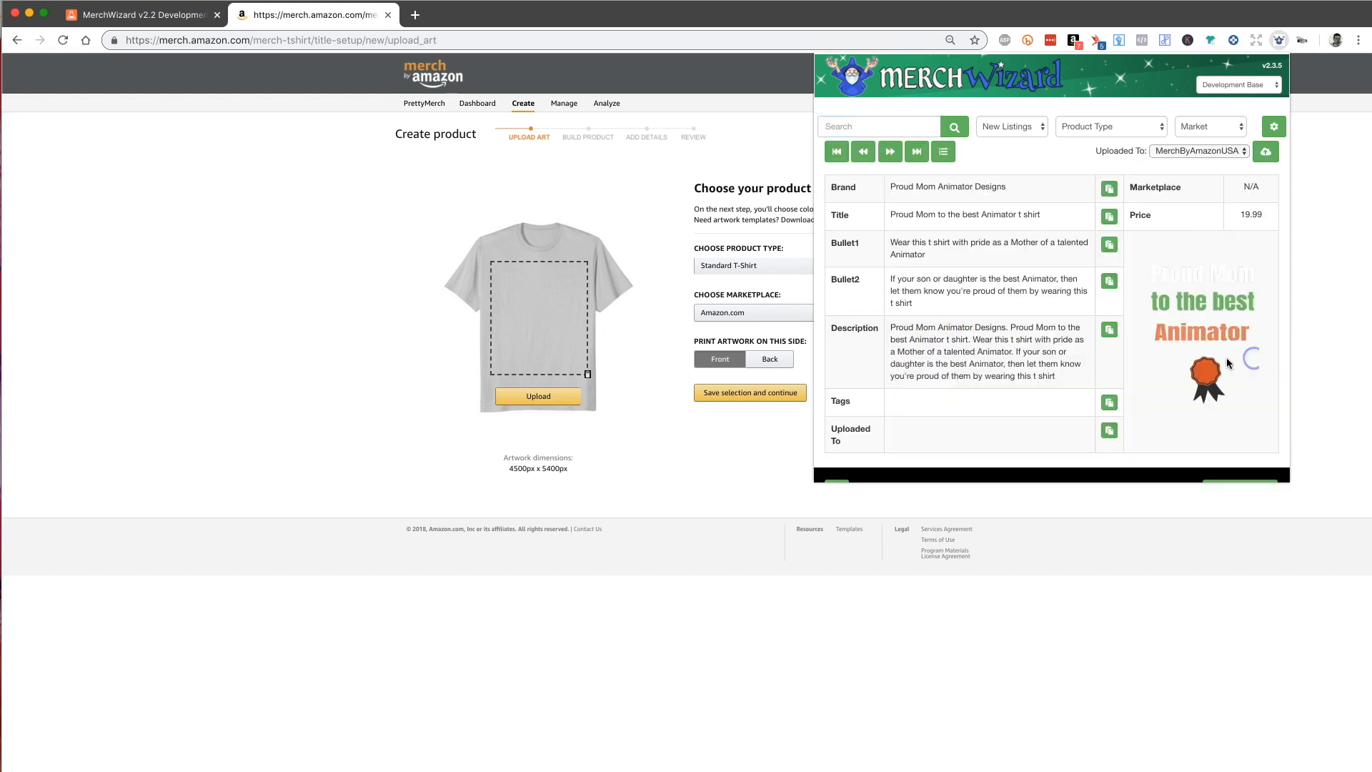
{"action": "scroll", "coordinate": [1201, 368], "scroll_direction": "down", "scroll_amount": 2}
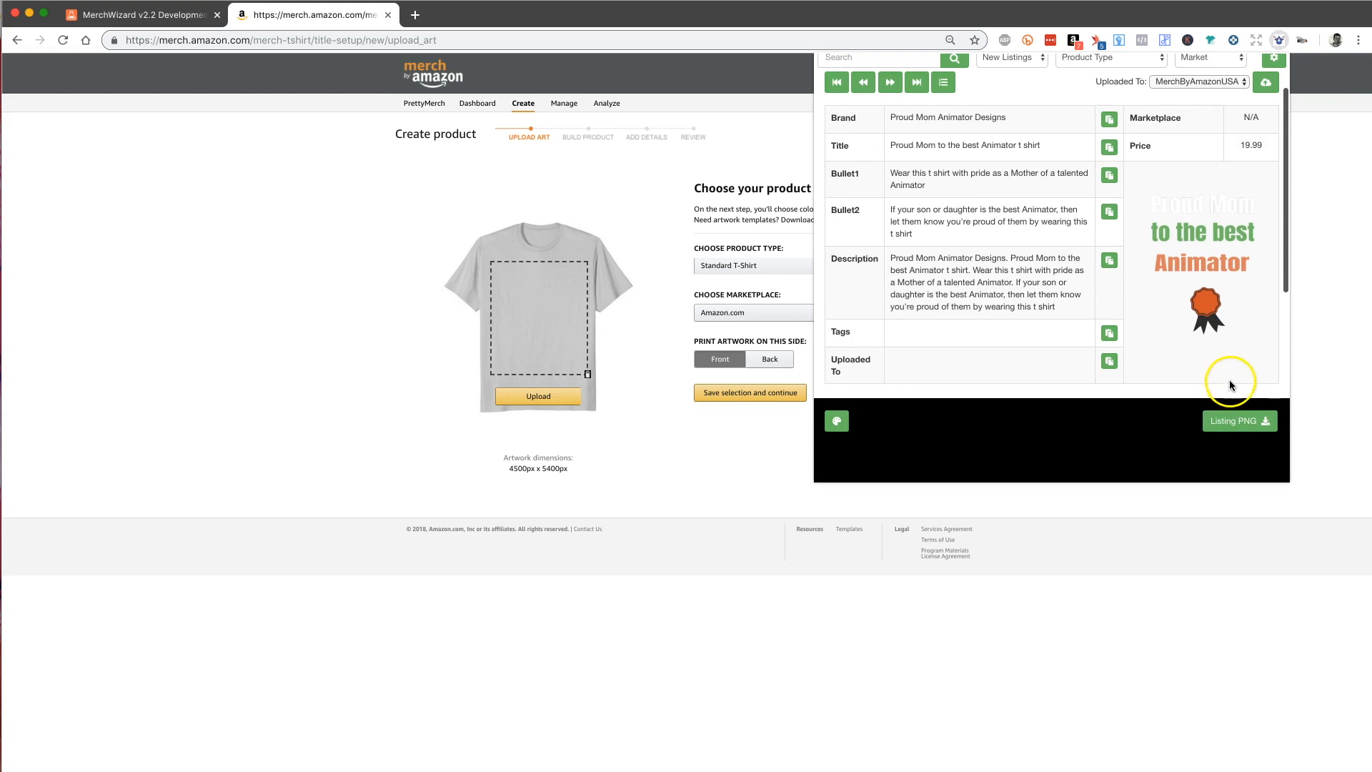
Step: Upload the Animator PNG as the front artwork of the new Standard T-Shirt
{"action": "left_click", "coordinate": [530, 399]}
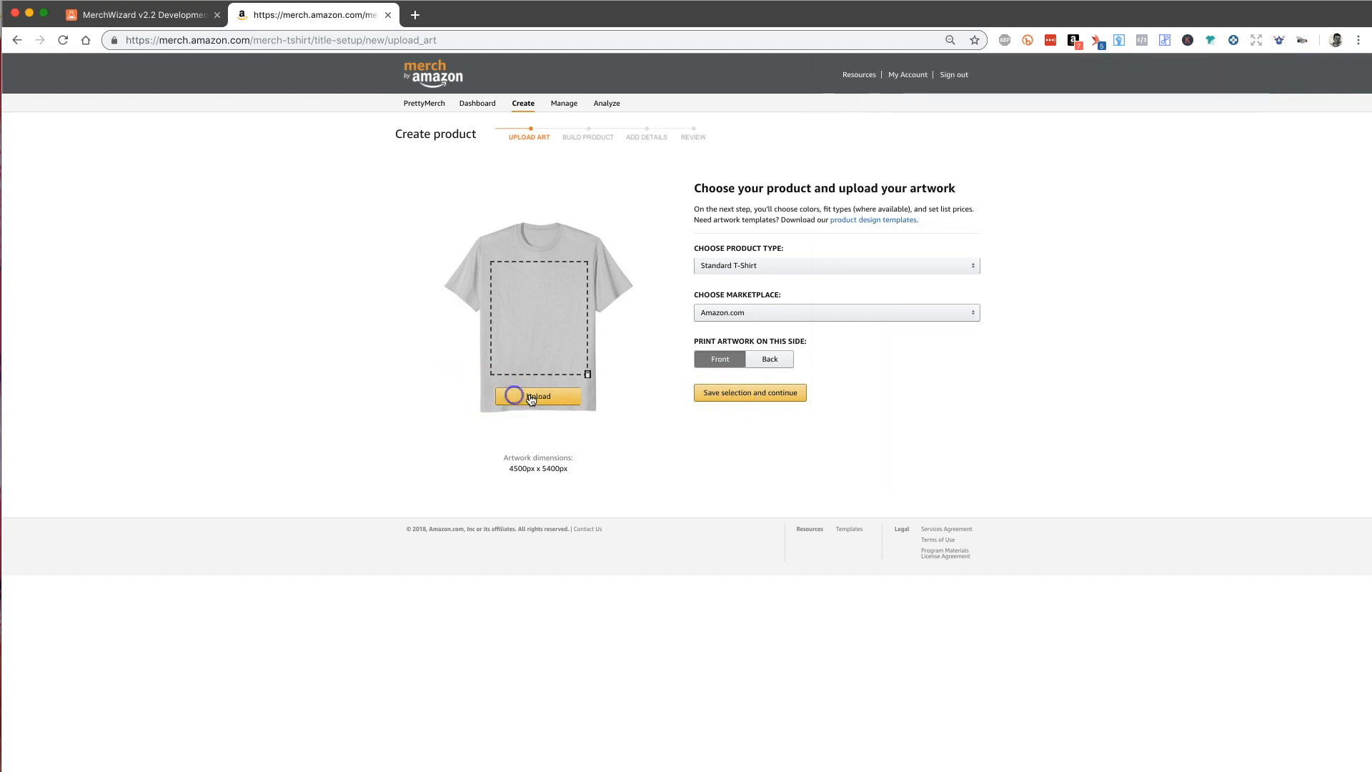
{"action": "double_click", "coordinate": [763, 141]}
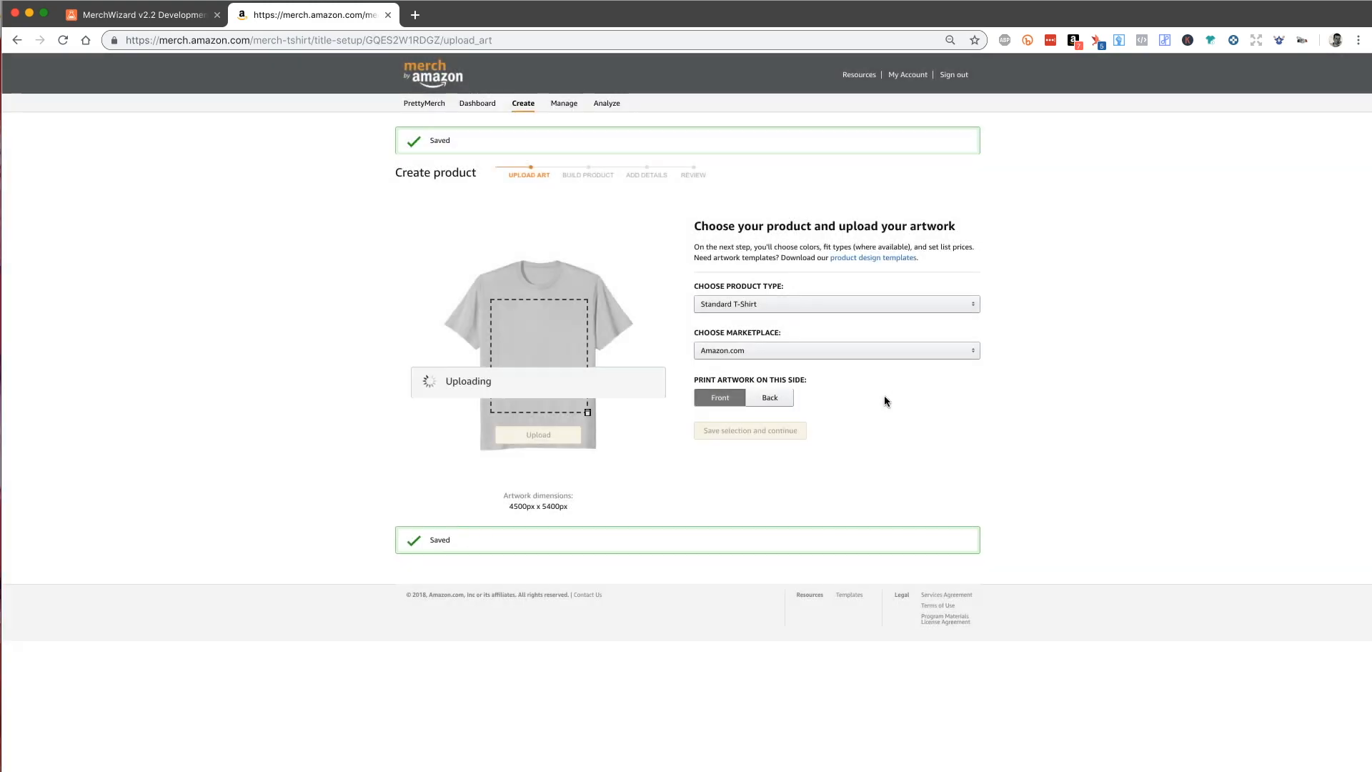
{"action": "left_click", "coordinate": [886, 408]}
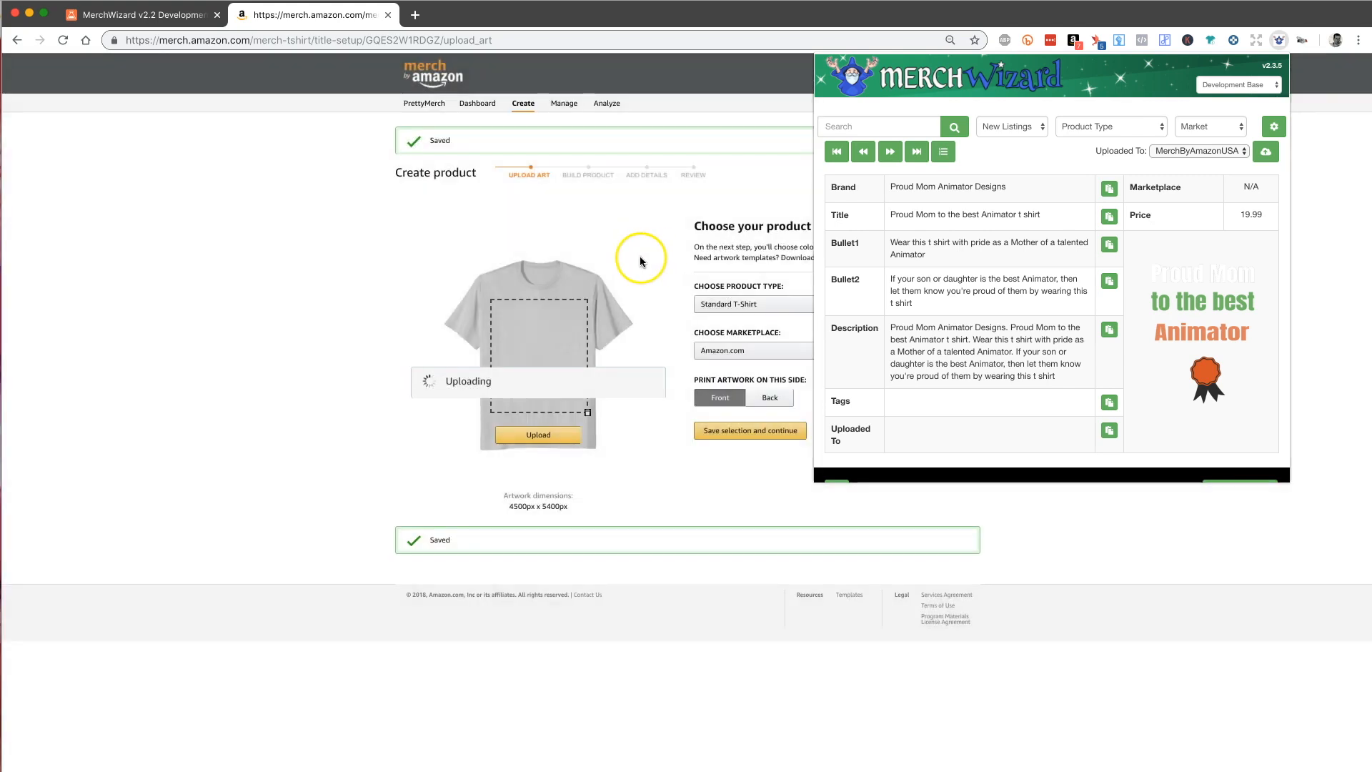
{"action": "left_click", "coordinate": [639, 257]}
Step: Apply the Animator listing's Men and Women fits and Black, Pink, Kelly Green, Cranberry and Purple colors with MerchWizard, and save them
{"action": "left_click", "coordinate": [715, 428]}
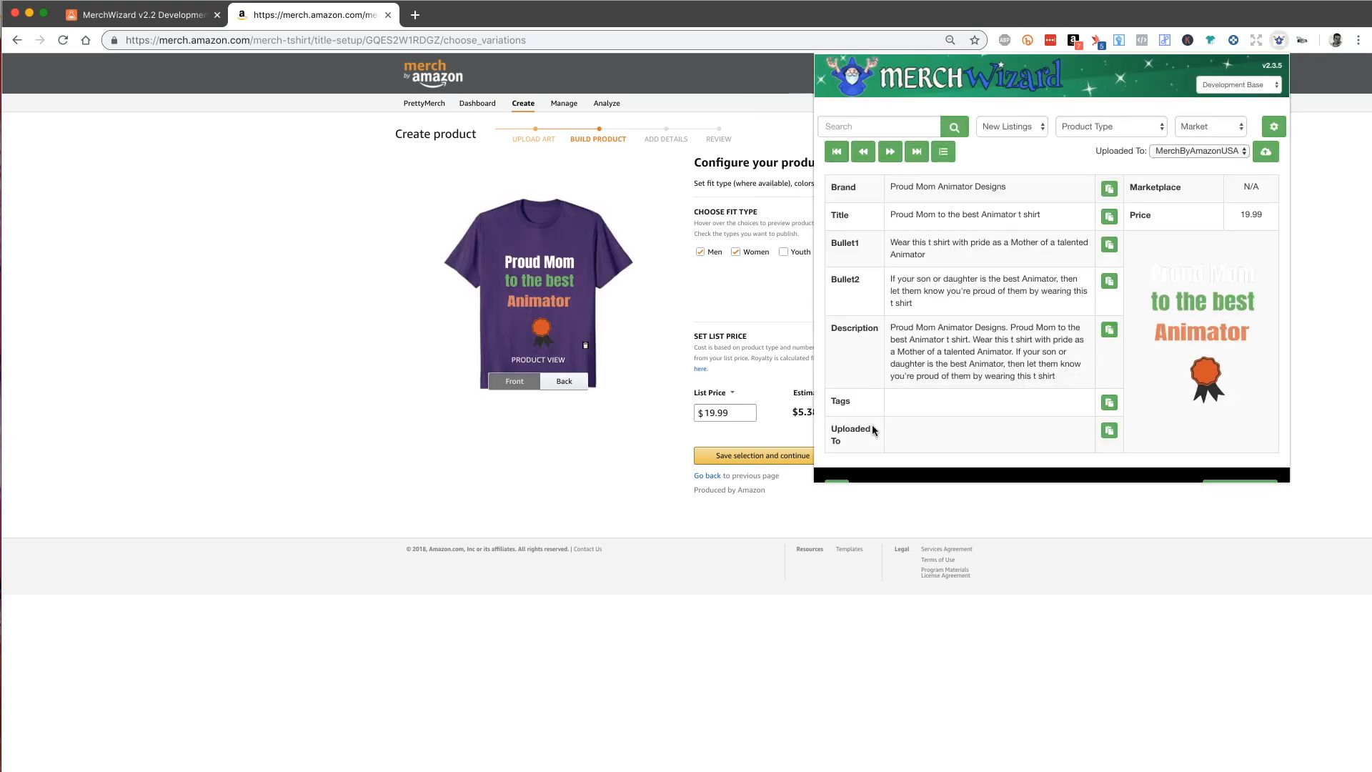
{"action": "key", "text": "Escape"}
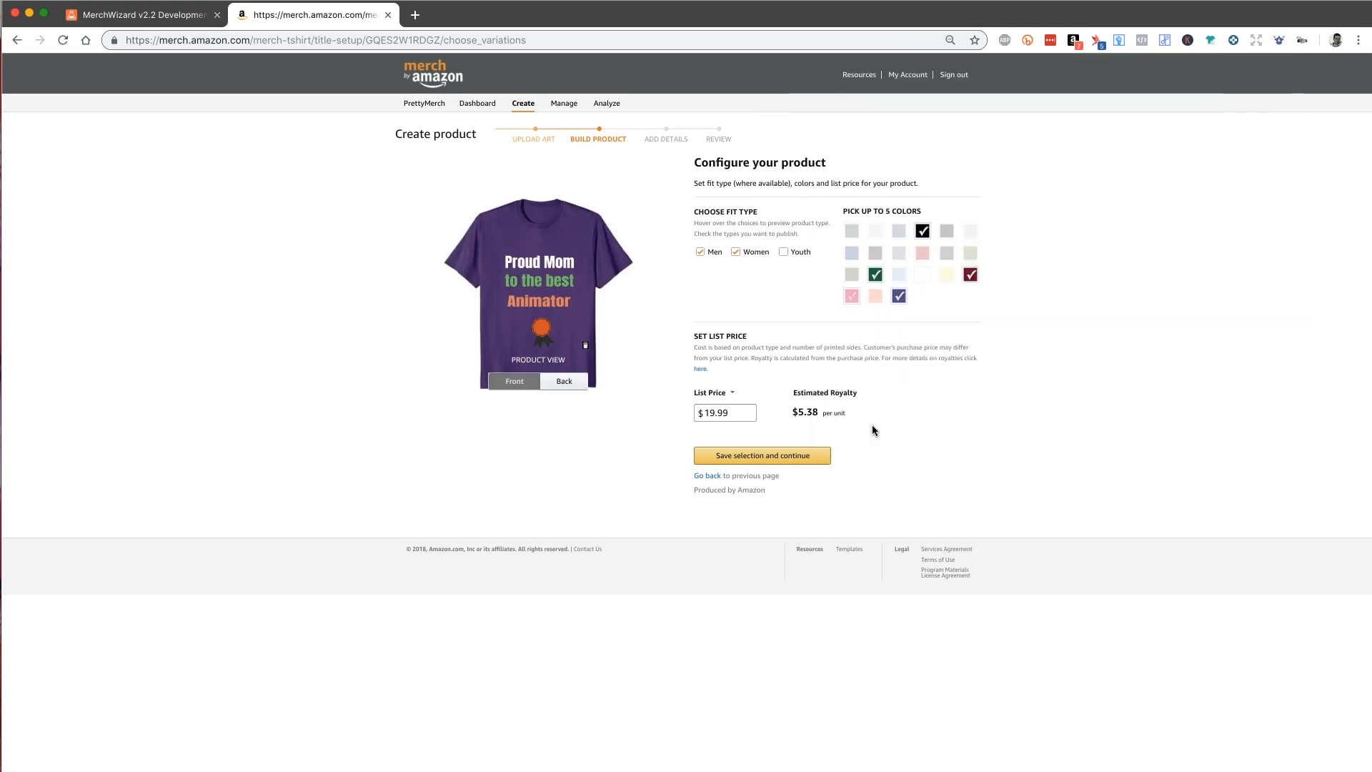
{"action": "left_click", "coordinate": [812, 459]}
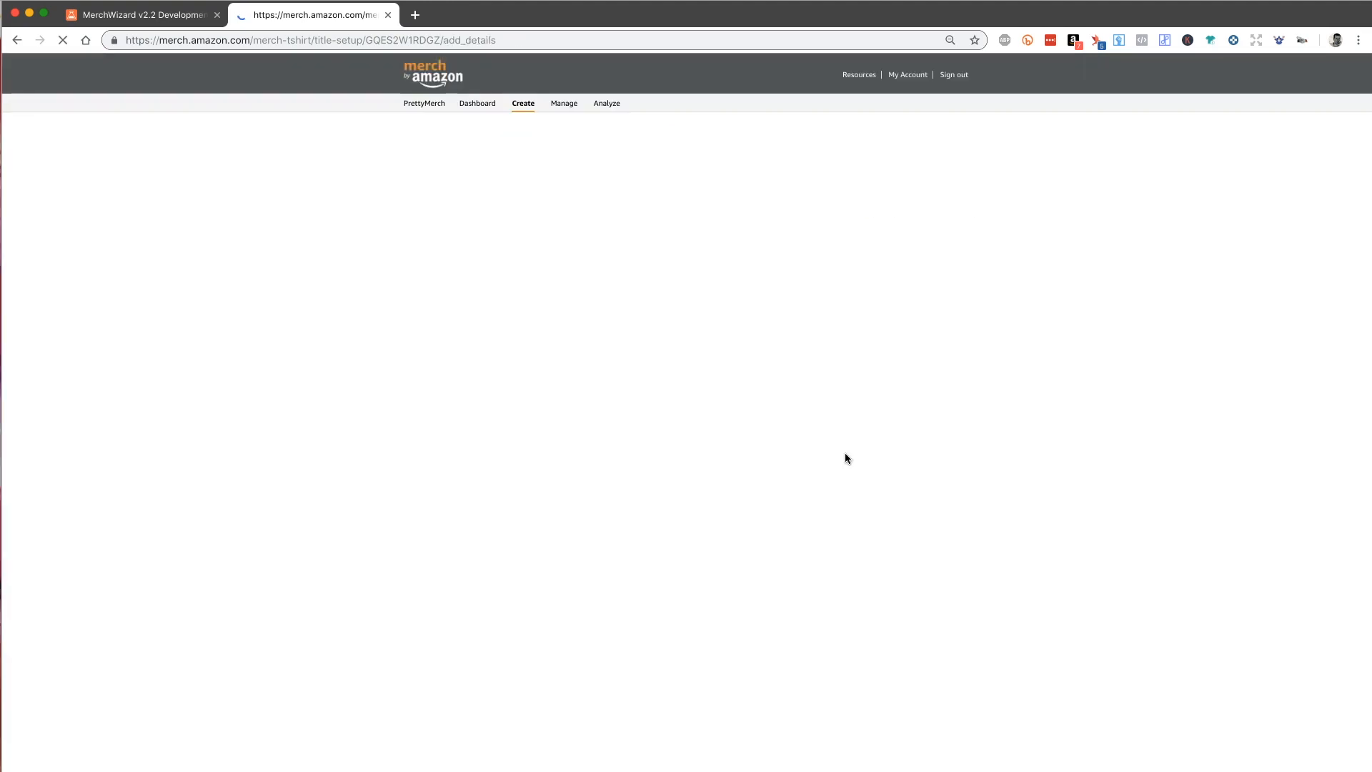
Step: Fill in the Animator product details with MerchWizard and save them, then cancel the product submission
{"action": "key", "text": "ctrl+m"}
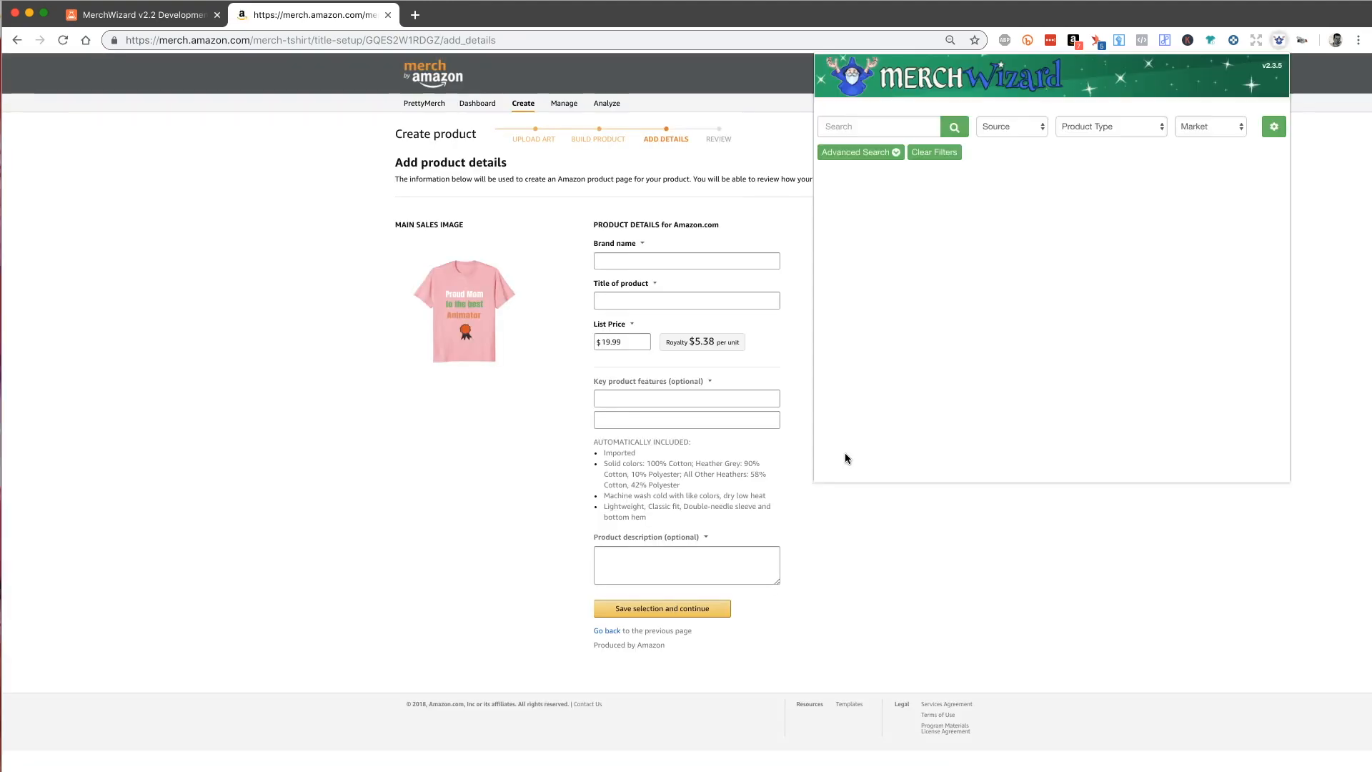
{"action": "left_click", "coordinate": [719, 608]}
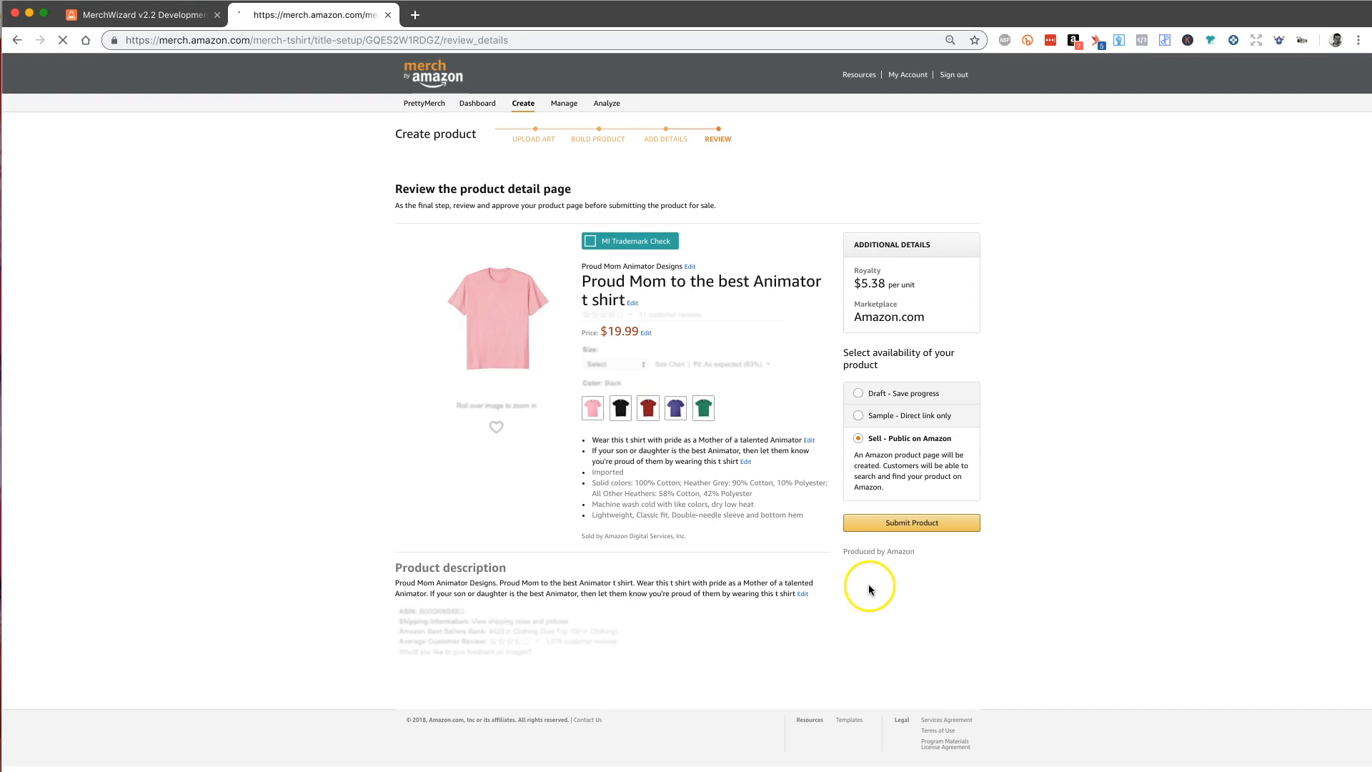
{"action": "left_click", "coordinate": [887, 522]}
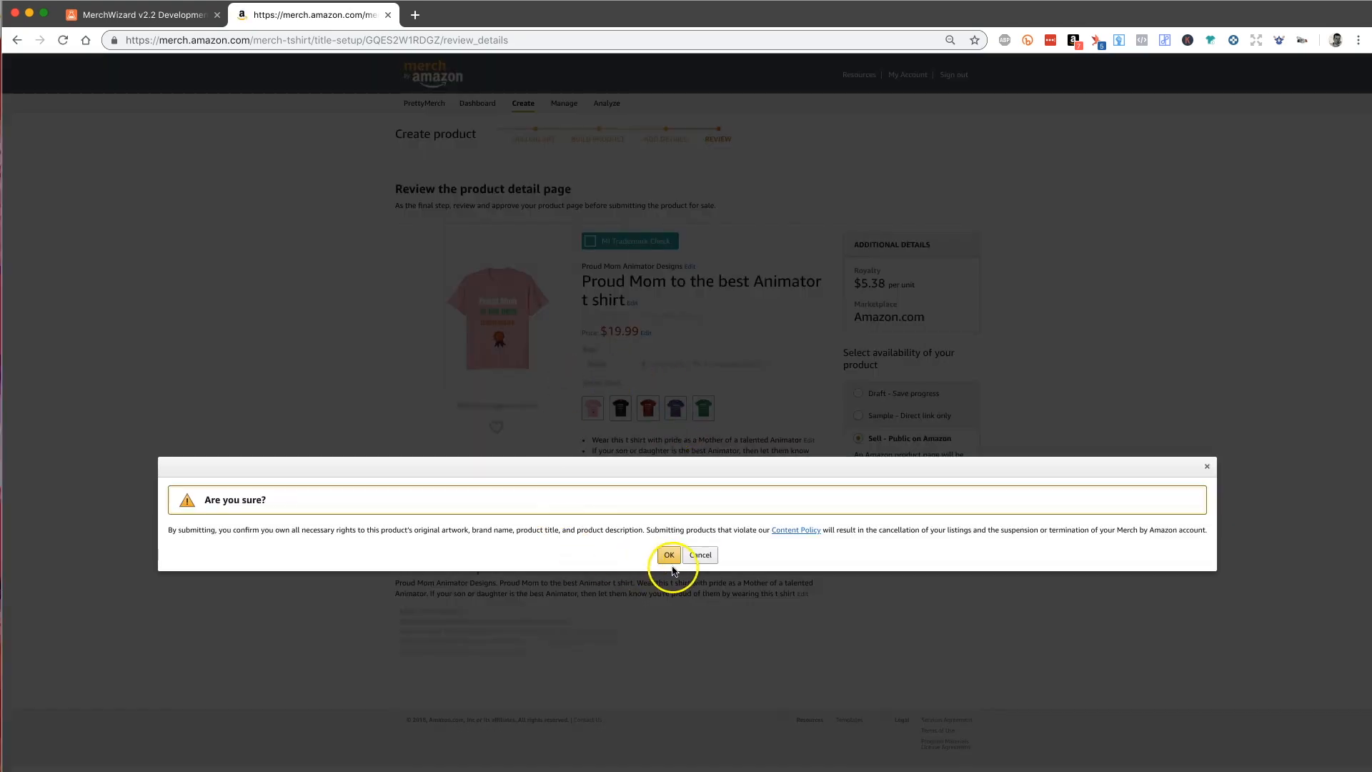
{"action": "left_click", "coordinate": [700, 555]}
Step: Locate the Architect row in the Airtable New Listings table and return to the upload page for a new product
{"action": "left_click", "coordinate": [159, 15]}
{"action": "left_click", "coordinate": [153, 266]}
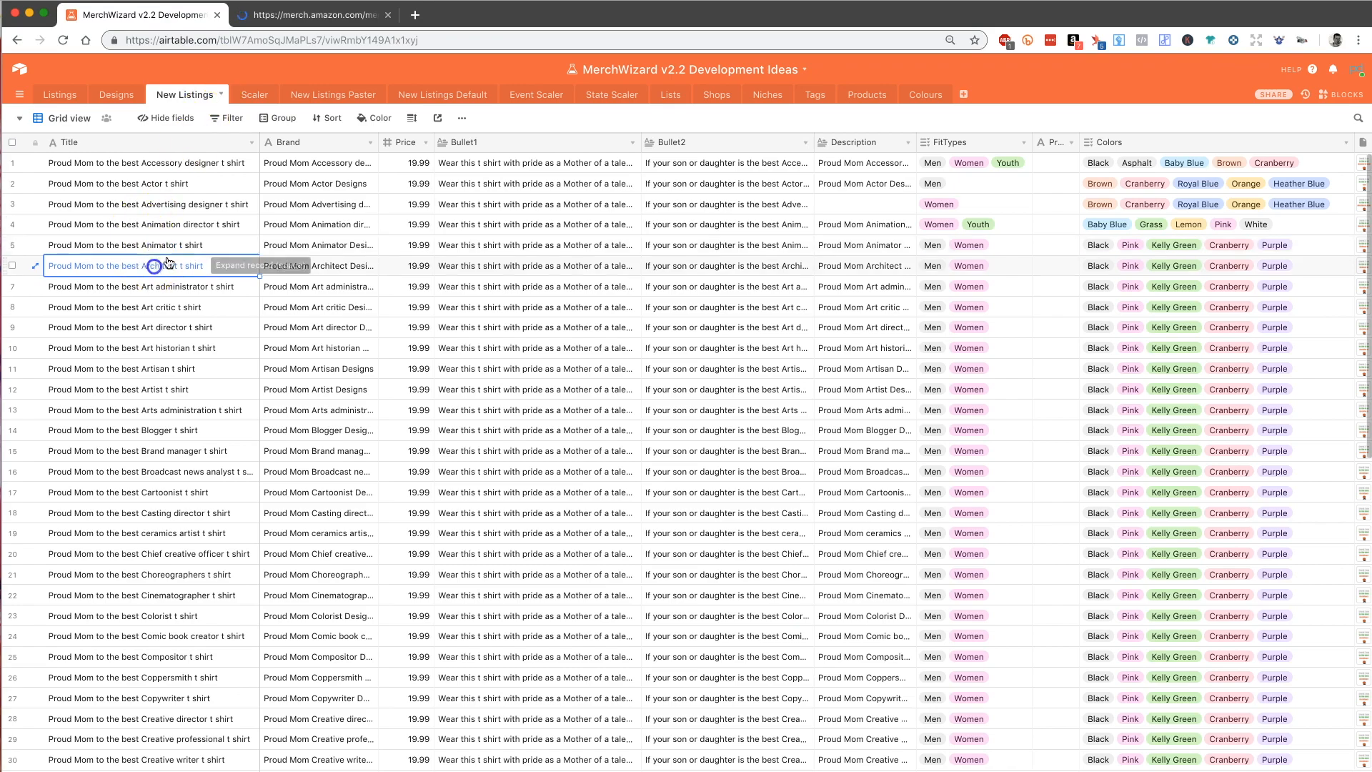
{"action": "left_click", "coordinate": [256, 19]}
{"action": "left_click", "coordinate": [554, 400]}
Step: Advance MerchWizard to the Proud Mom Architect Designs listing
{"action": "key", "text": "alt+m"}
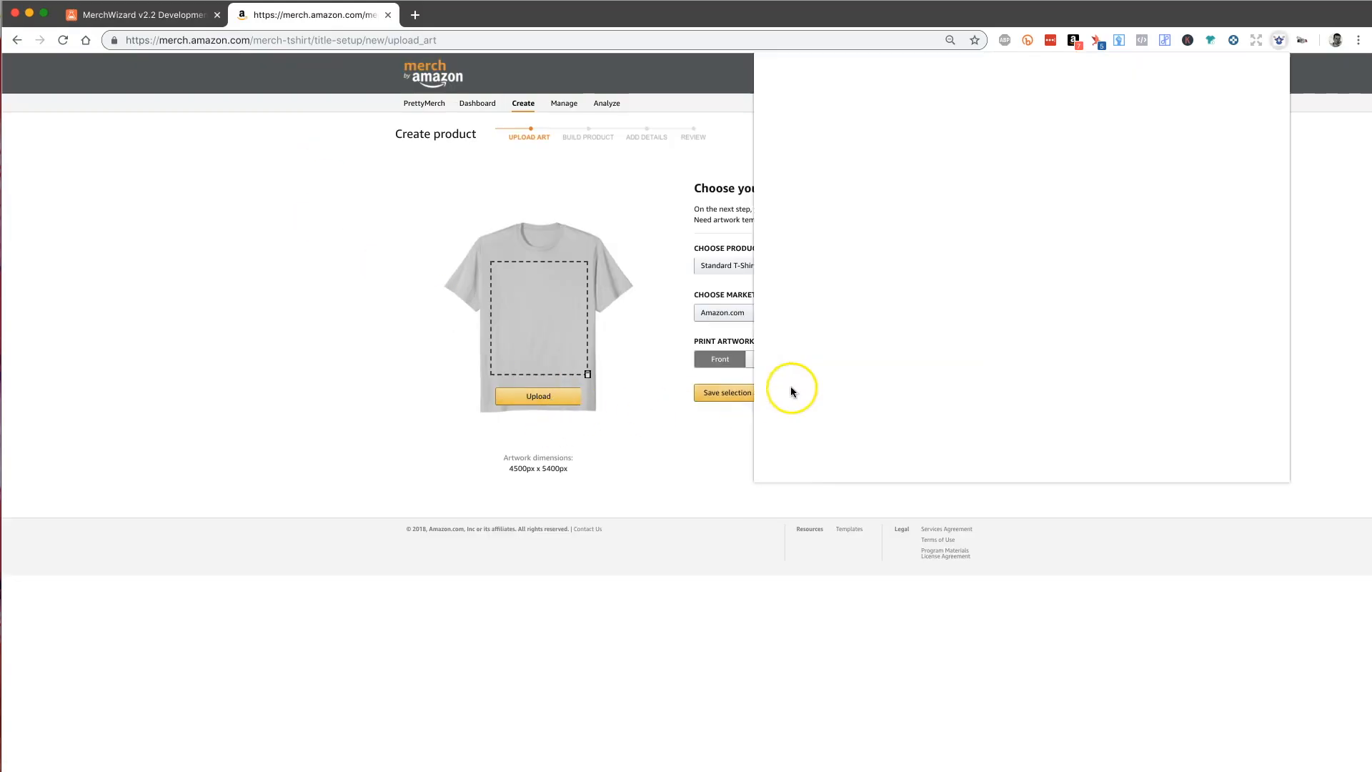
{"action": "left_click", "coordinate": [892, 162]}
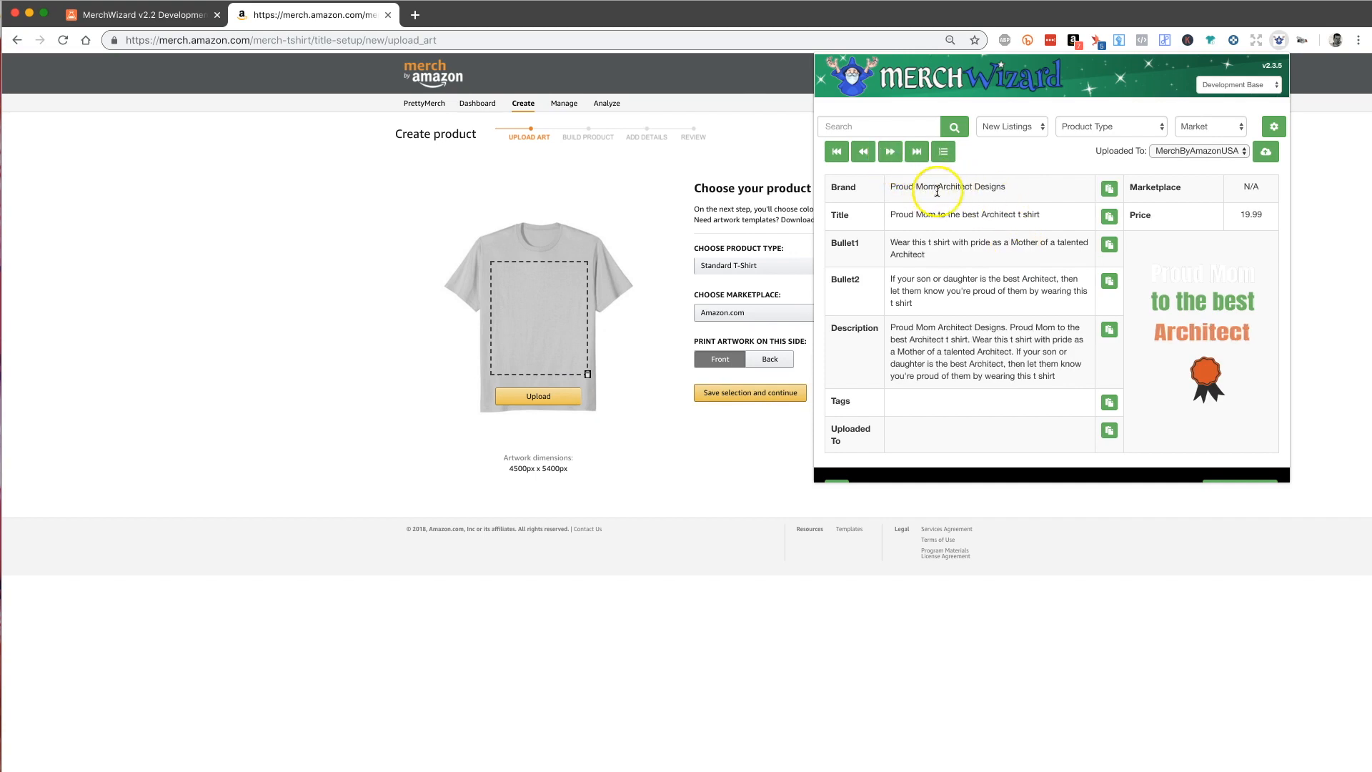
{"action": "scroll", "coordinate": [1212, 350], "scroll_direction": "down", "scroll_amount": 2}
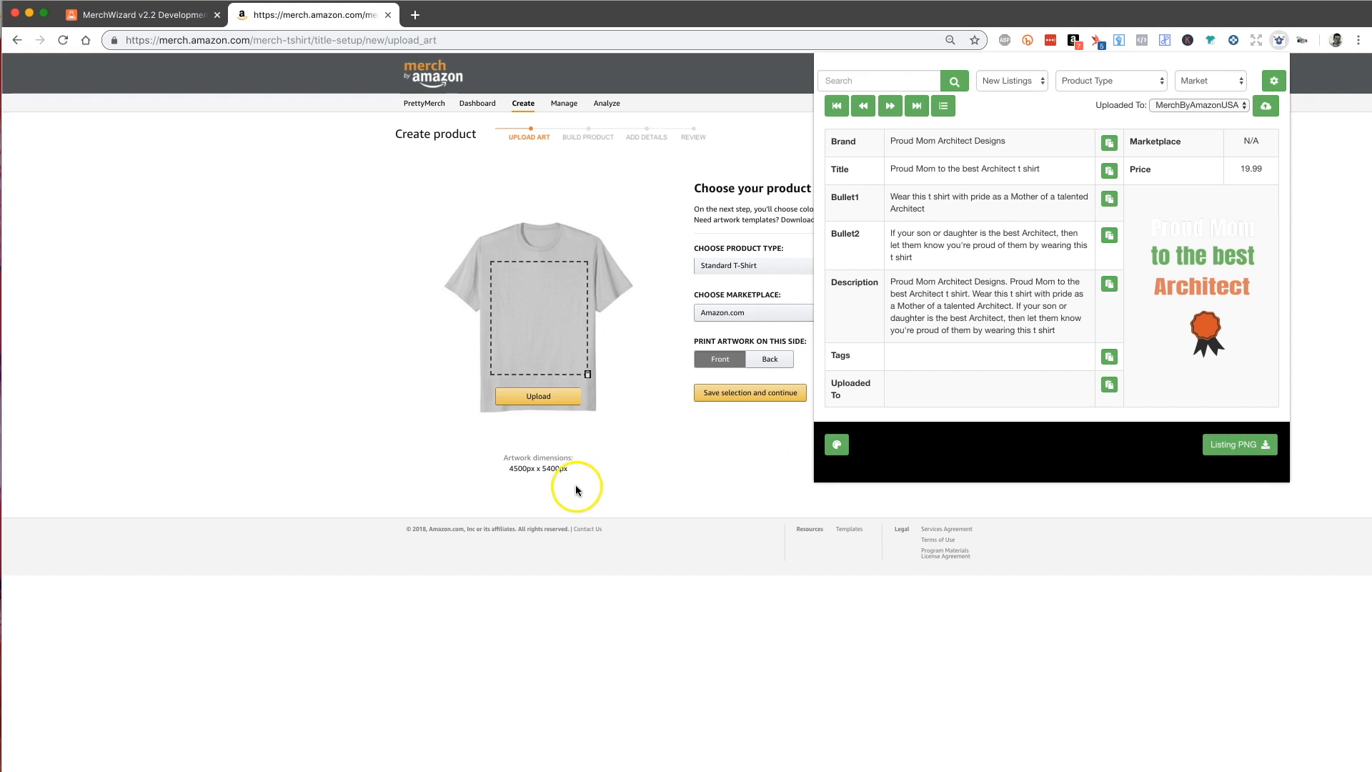
Step: Upload the Architect PNG as the front artwork of the new Standard T-Shirt
{"action": "left_click", "coordinate": [522, 406]}
{"action": "left_click", "coordinate": [522, 406]}
{"action": "left_click", "coordinate": [847, 136]}
{"action": "key", "text": "Return"}
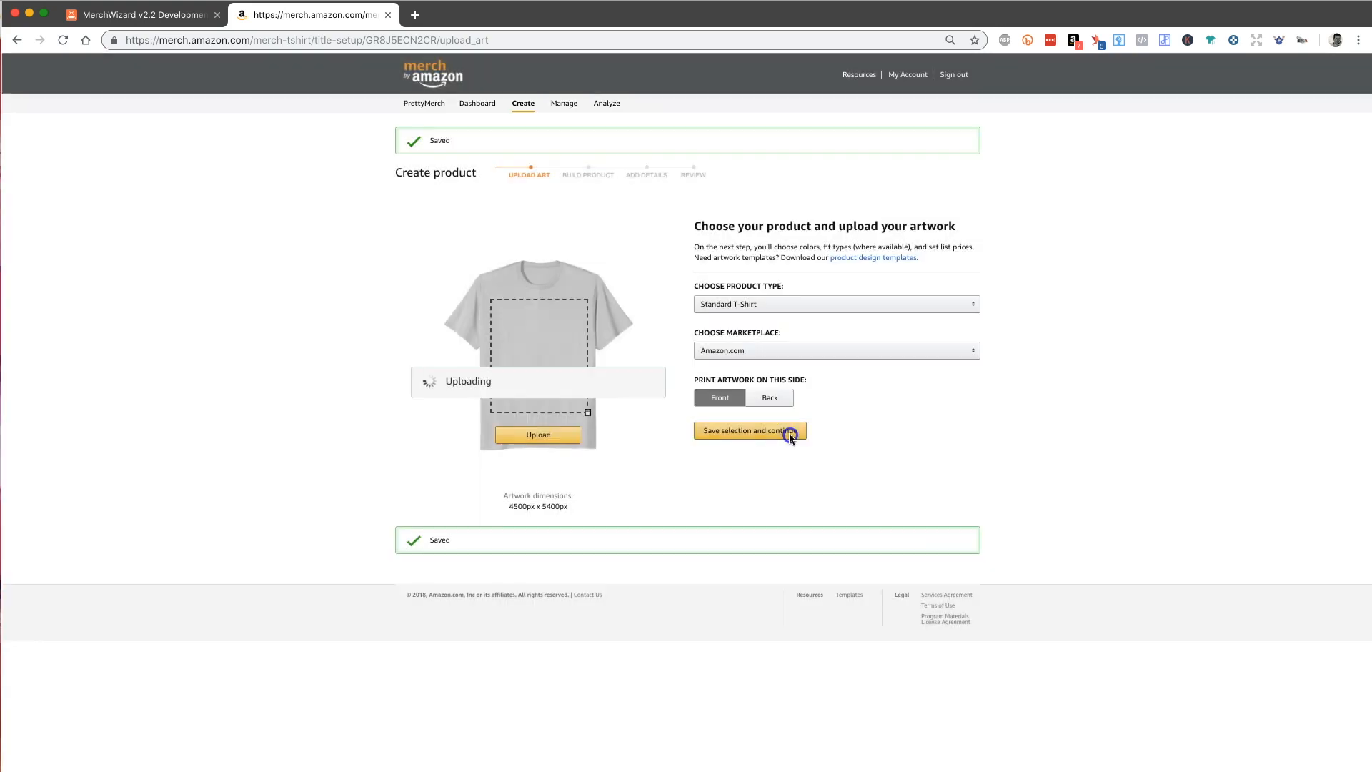
Step: Apply the Architect listing's Men and Women fits and Black, Pink, Kelly Green, Cranberry and Purple colors, and save the configuration
{"action": "left_click", "coordinate": [789, 432]}
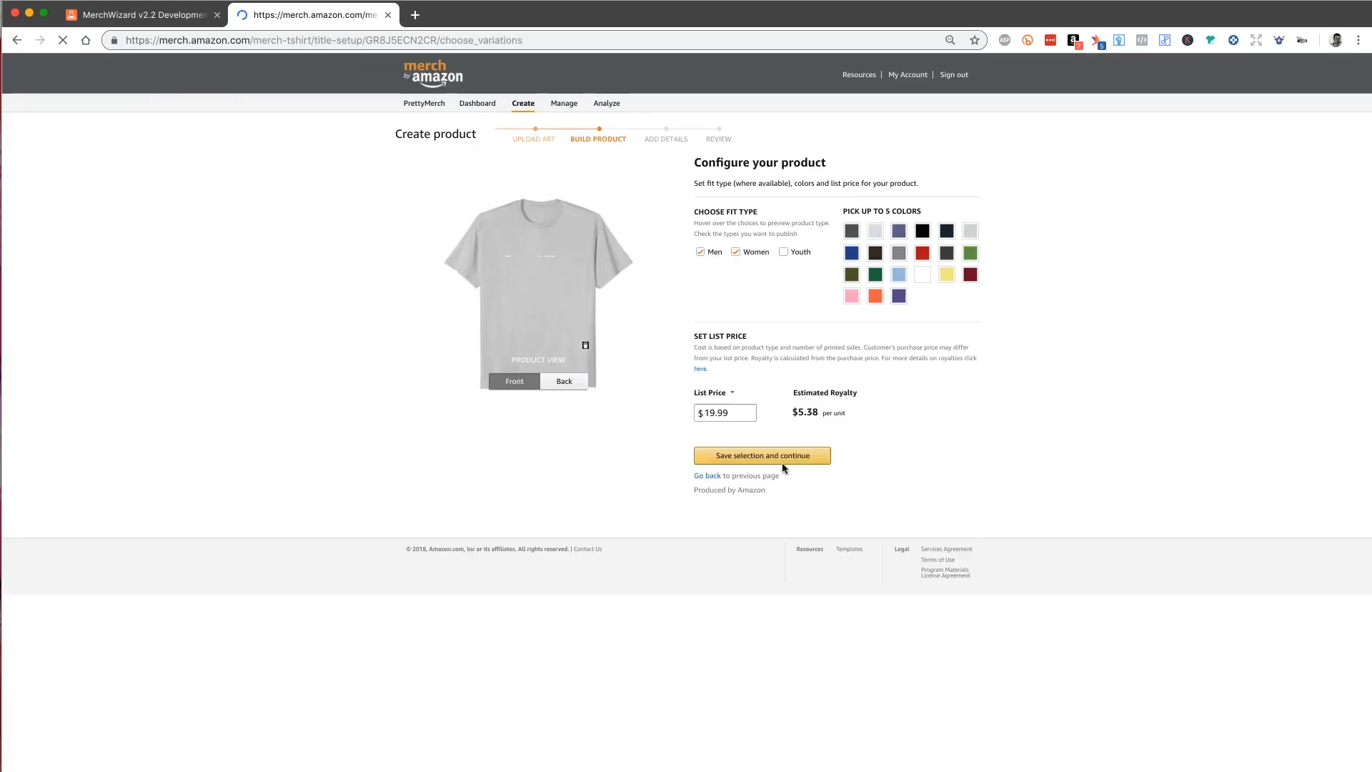
{"action": "left_click", "coordinate": [781, 455]}
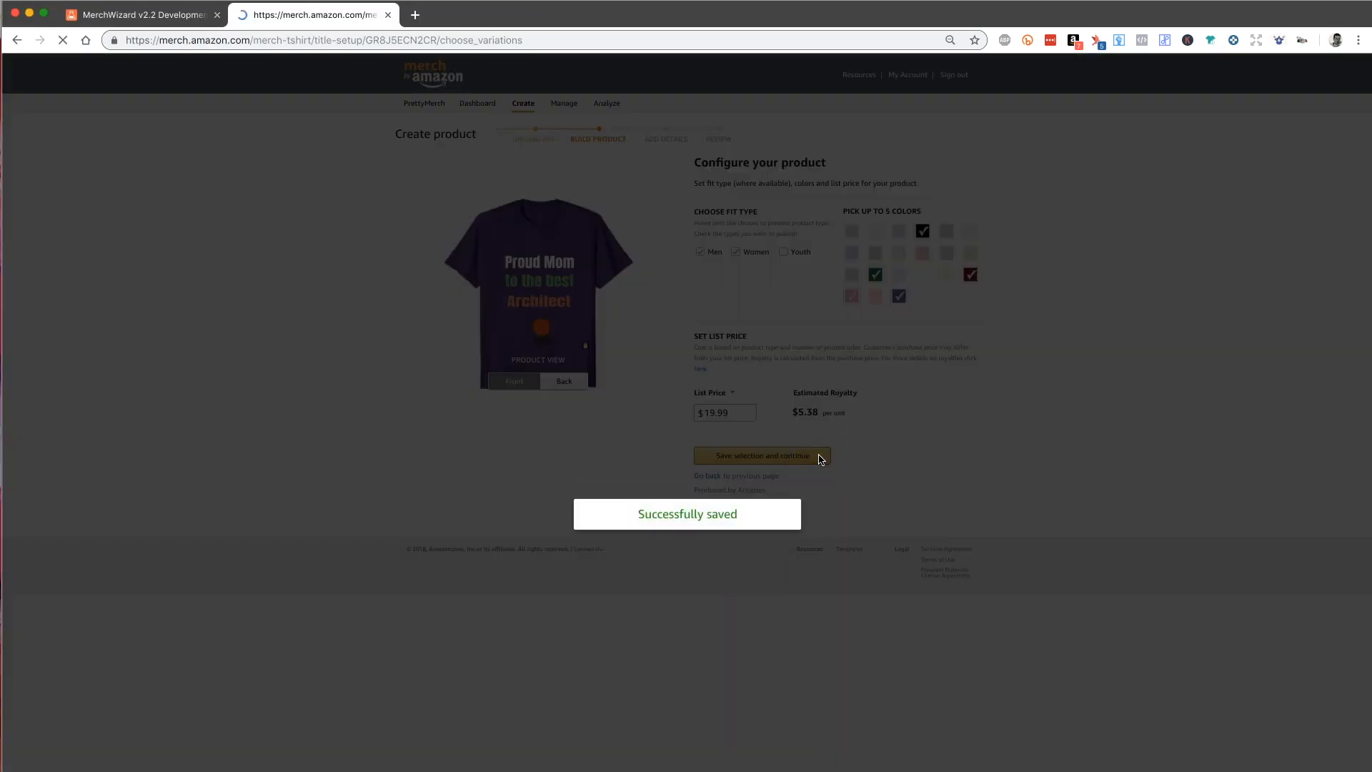
Step: Fill in the Architect product details with MerchWizard and save them, then cancel the product submission
{"action": "key", "text": "alt+m"}
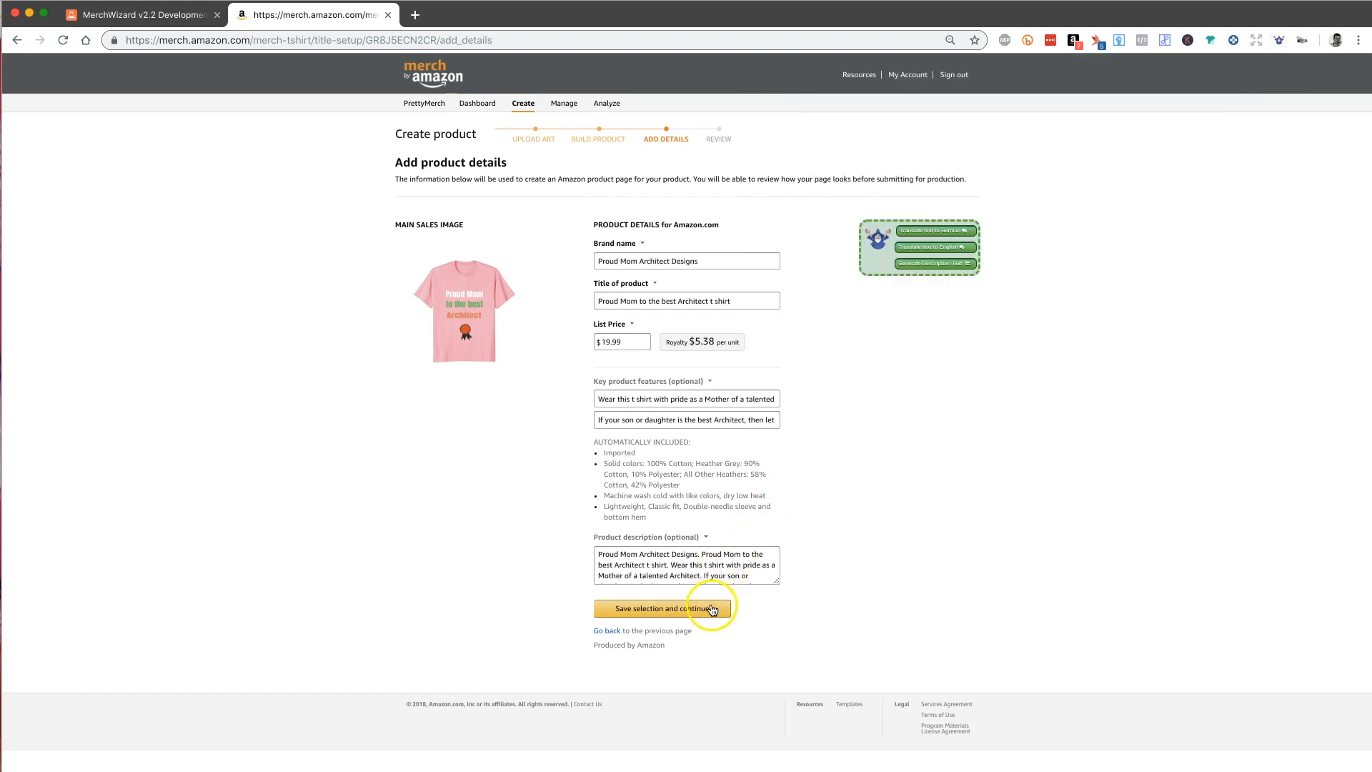
{"action": "left_click", "coordinate": [712, 609]}
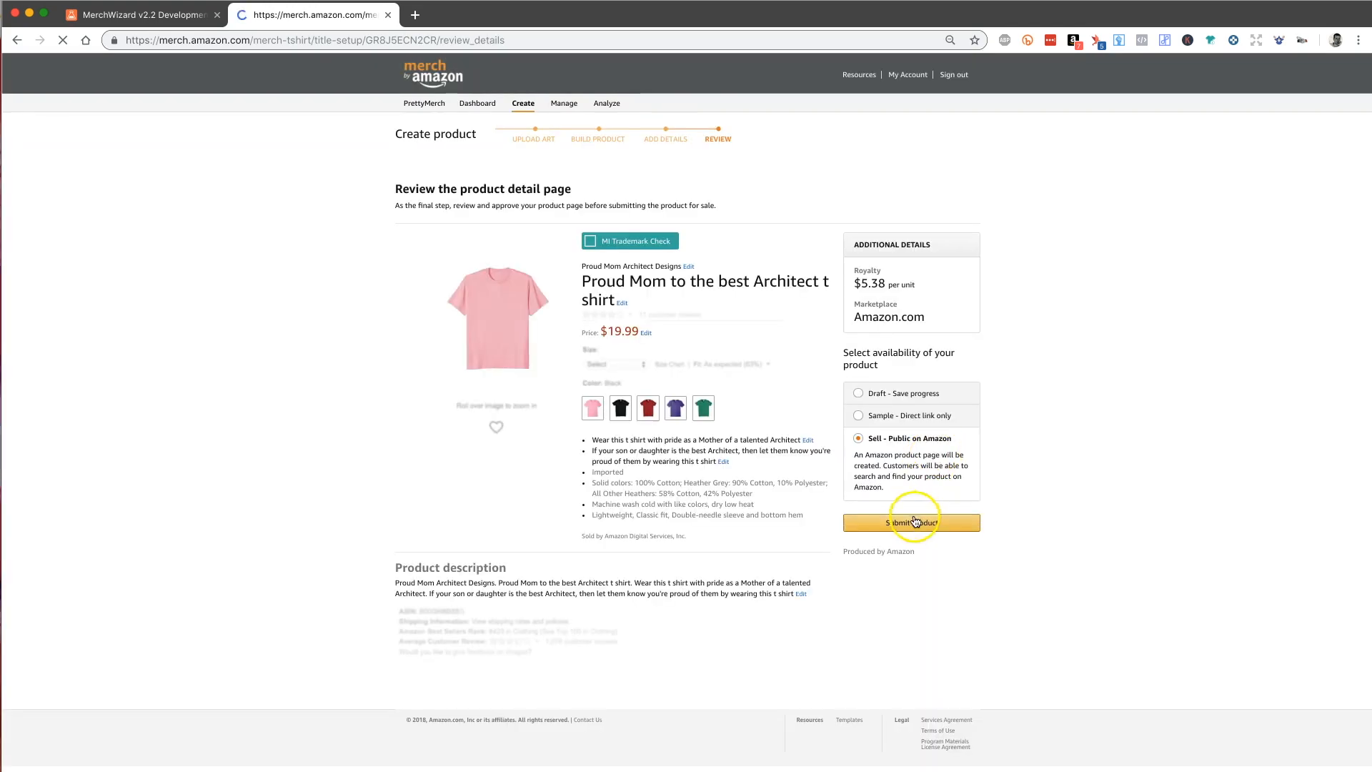
{"action": "left_click", "coordinate": [910, 523]}
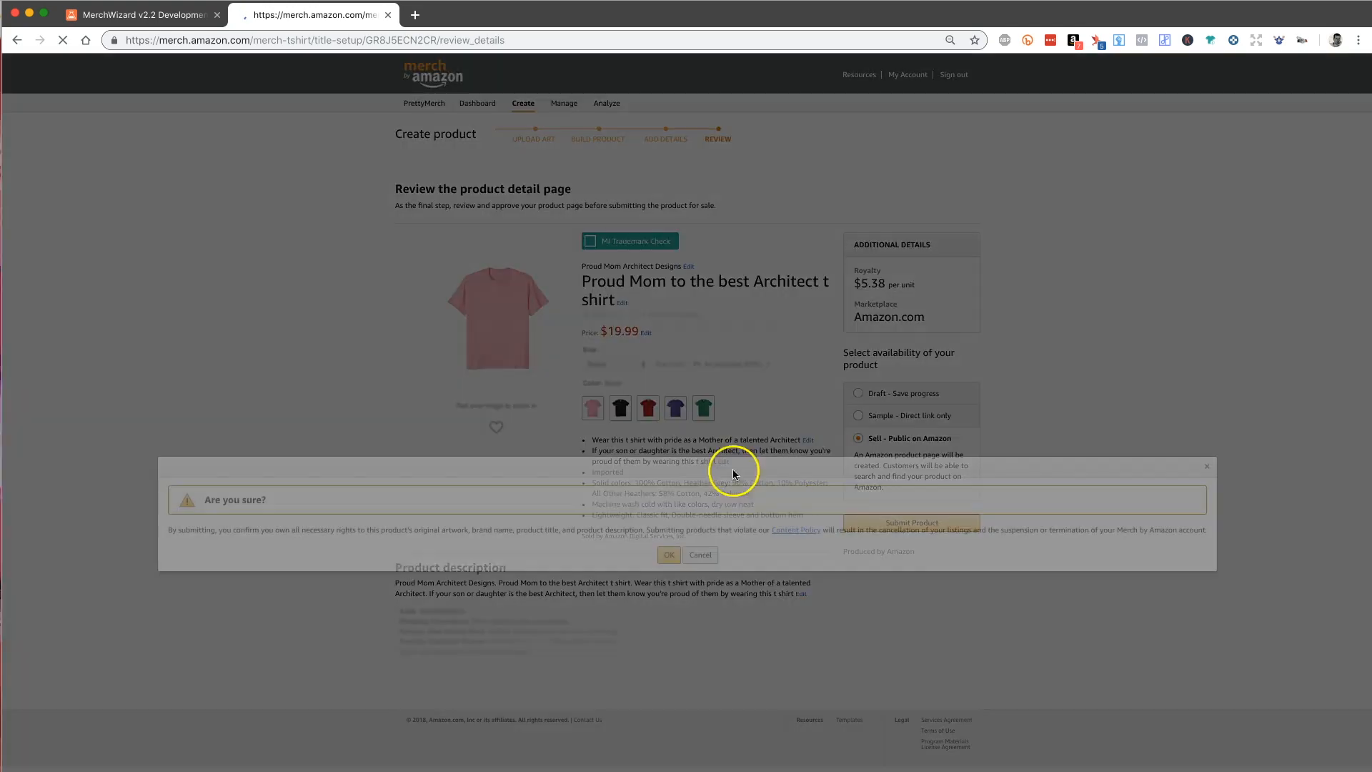
{"action": "left_click", "coordinate": [702, 554]}
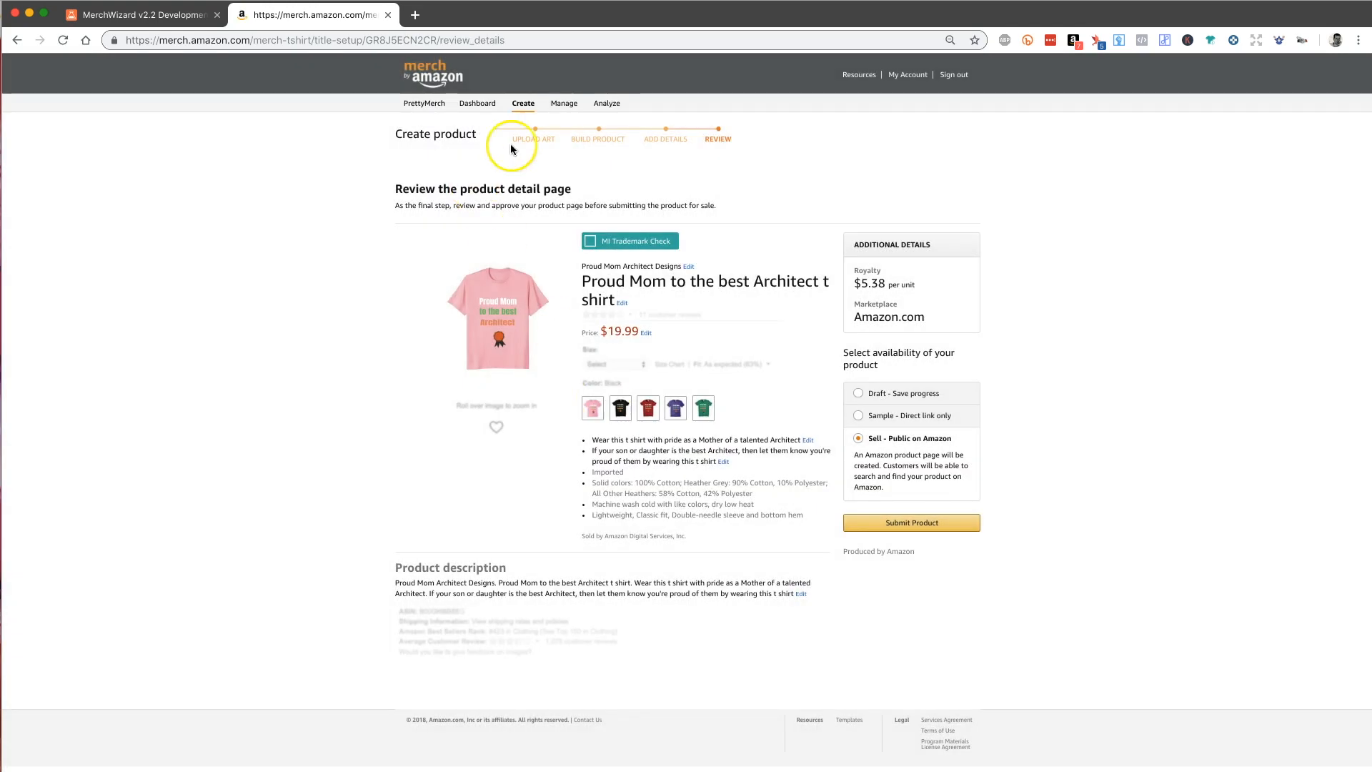